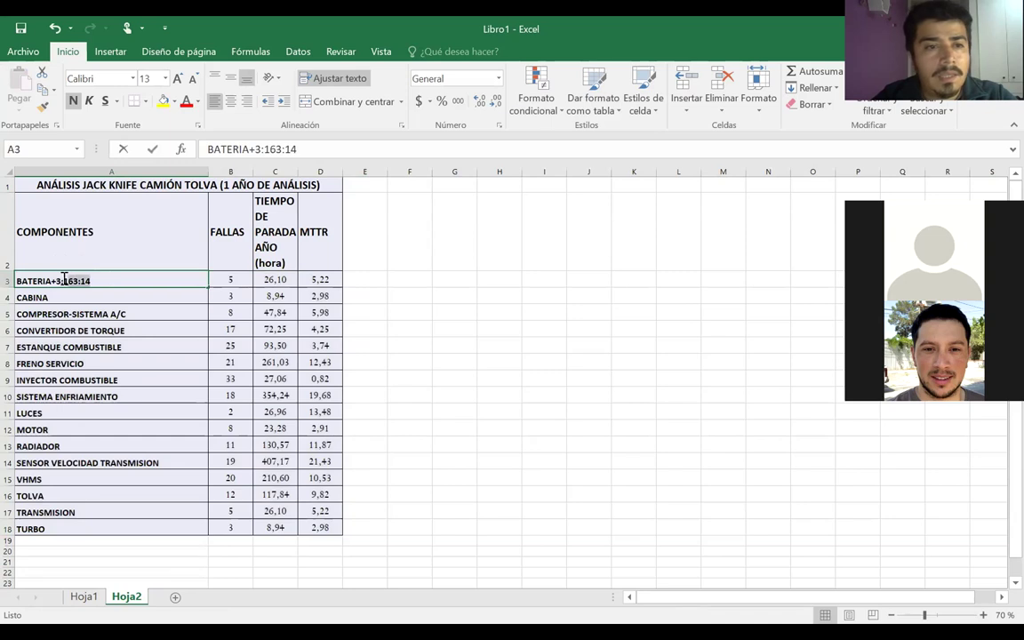
# Remove the stray "+3:163:14" after BATERIA in cell A3 of Hoja2
pyautogui.doubleClick(58, 280)
pyautogui.press('Delete')
pyautogui.press('Delete')
pyautogui.press('Delete')
pyautogui.press('Delete')
pyautogui.press('Delete')
pyautogui.press('Delete')
pyautogui.press('Delete')
pyautogui.press('Delete')
pyautogui.press('BackSpace')
pyautogui.click(69, 267)
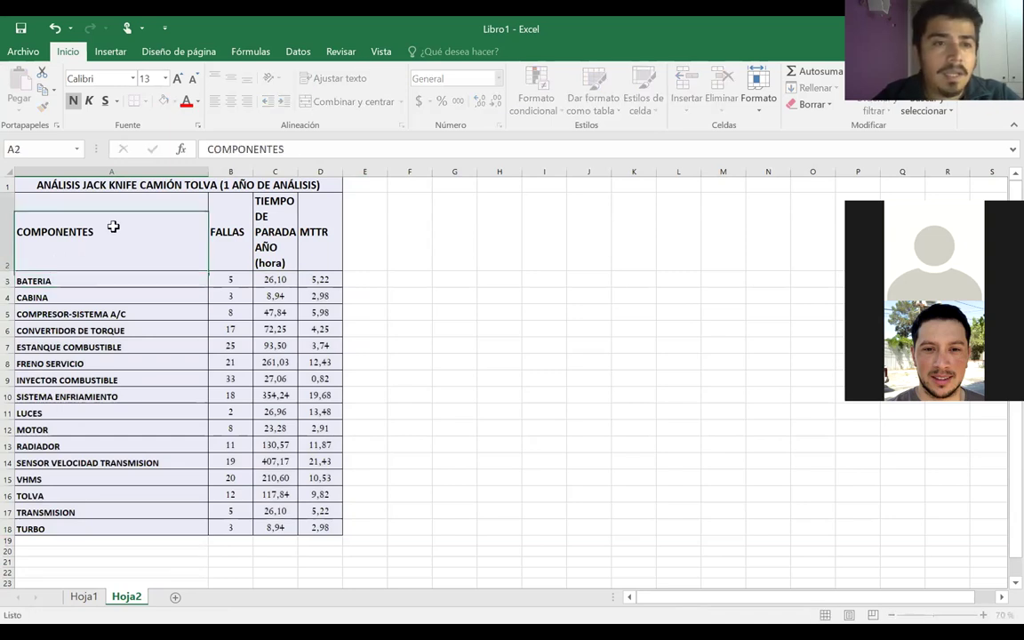
# Replace the COMPONENTES header in cell A2 of Hoja2 with "Patentes"
pyautogui.doubleClick(13, 232)
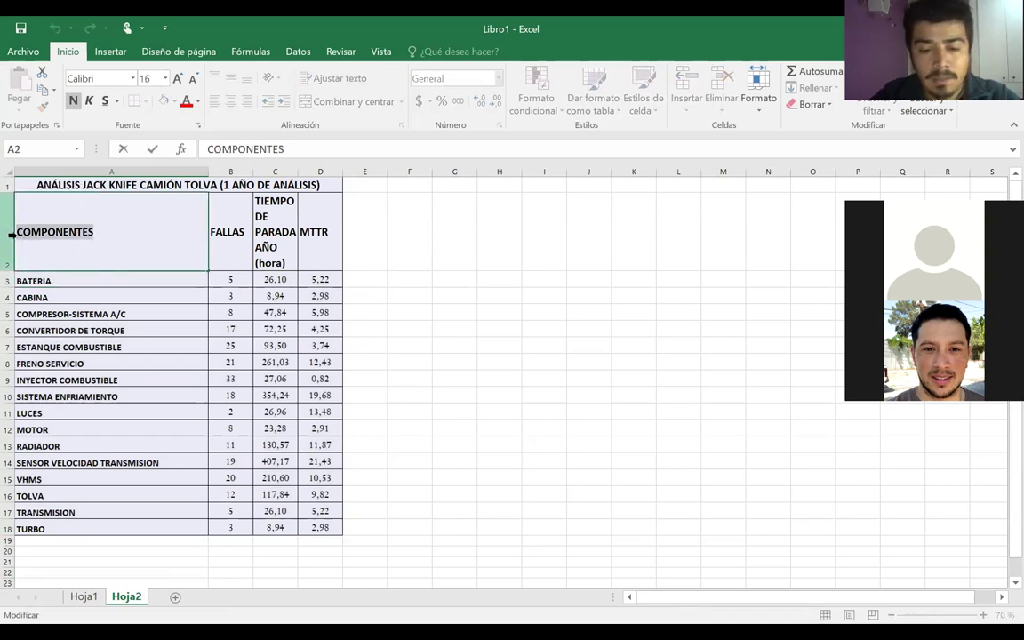
pyautogui.write('Oatet')
pyautogui.press('BackSpace')
pyautogui.press('BackSpace')
pyautogui.press('BackSpace')
pyautogui.press('BackSpace')
pyautogui.write('Patentes')
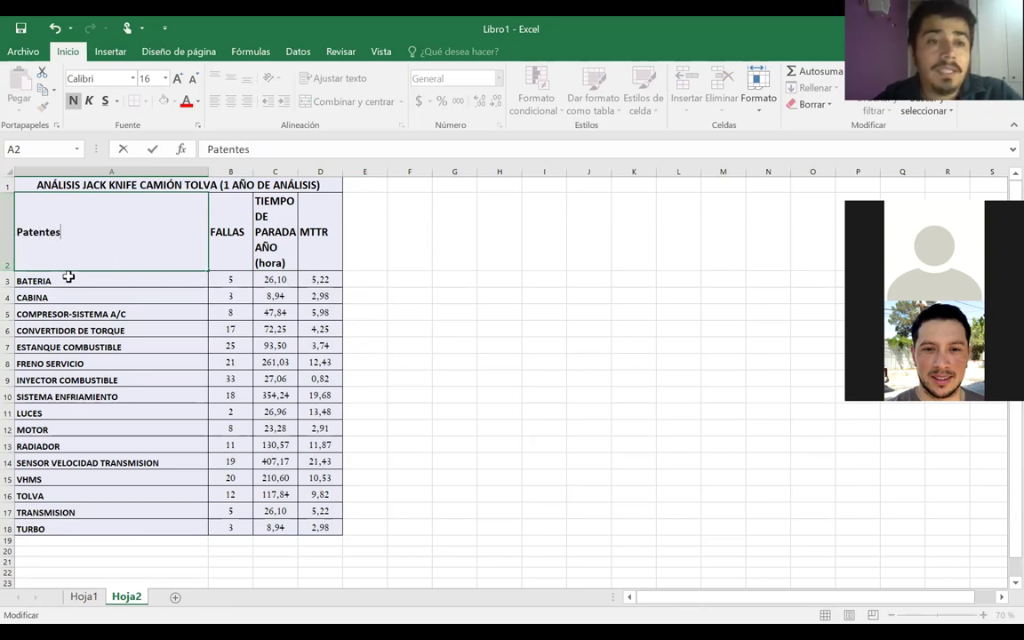
pyautogui.click(63, 280)
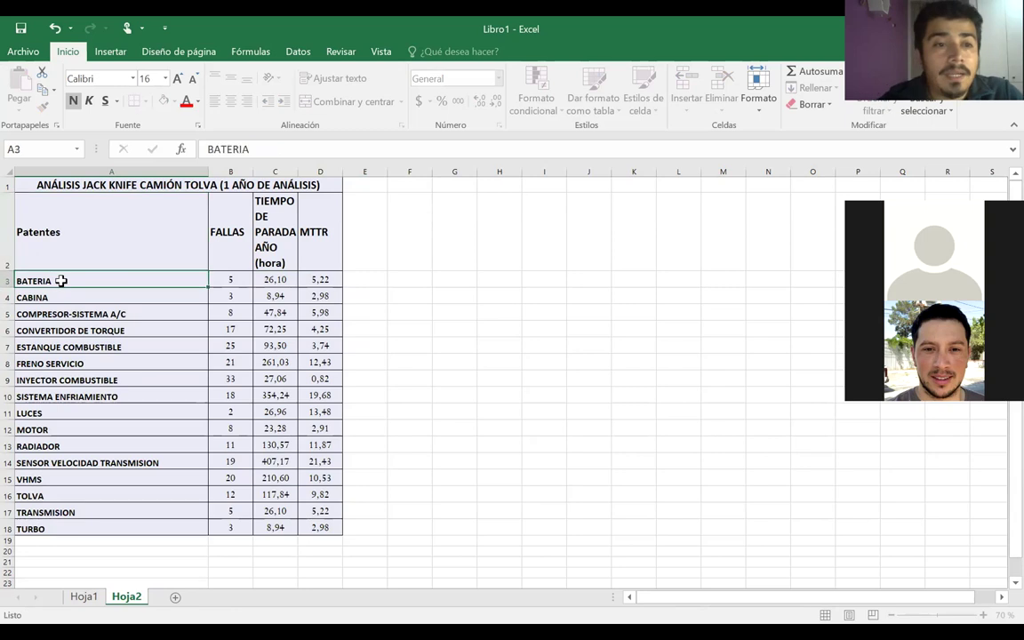
# Replace the first two entries under Patentes, in A3 and A4, with FT-HF-93 and TG-GJ-54
pyautogui.doubleClick(11, 282)
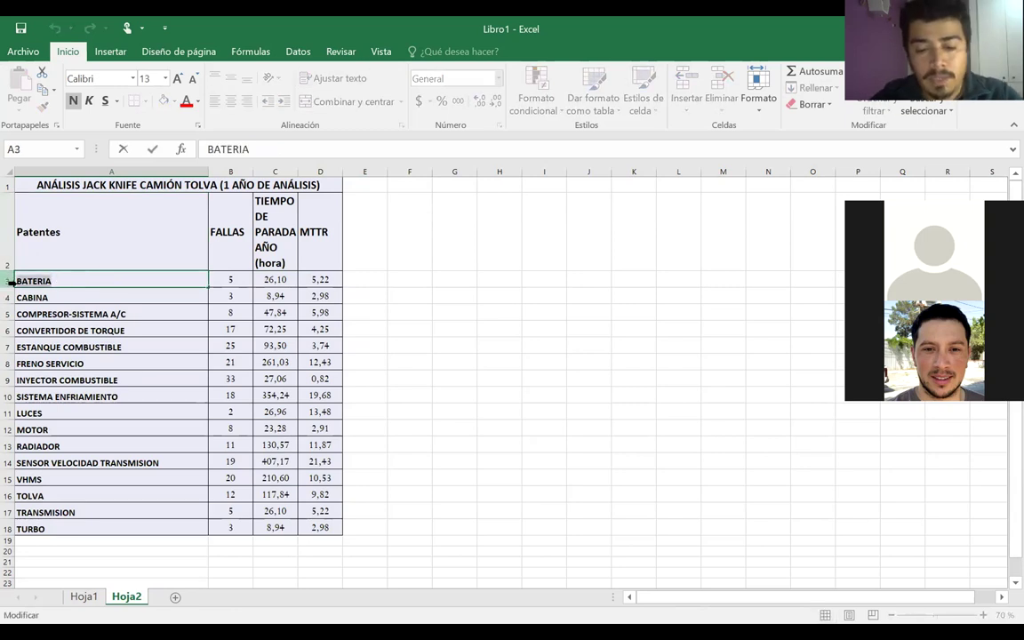
pyautogui.hotkey('shift', 'Home')
pyautogui.write('FT')
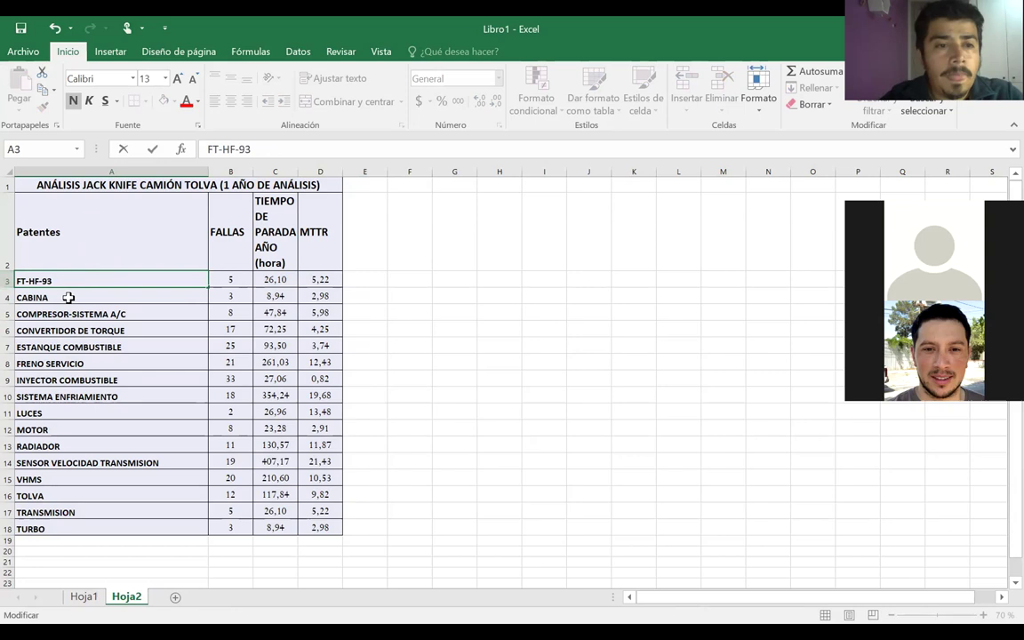
pyautogui.click(66, 295)
pyautogui.write('T')
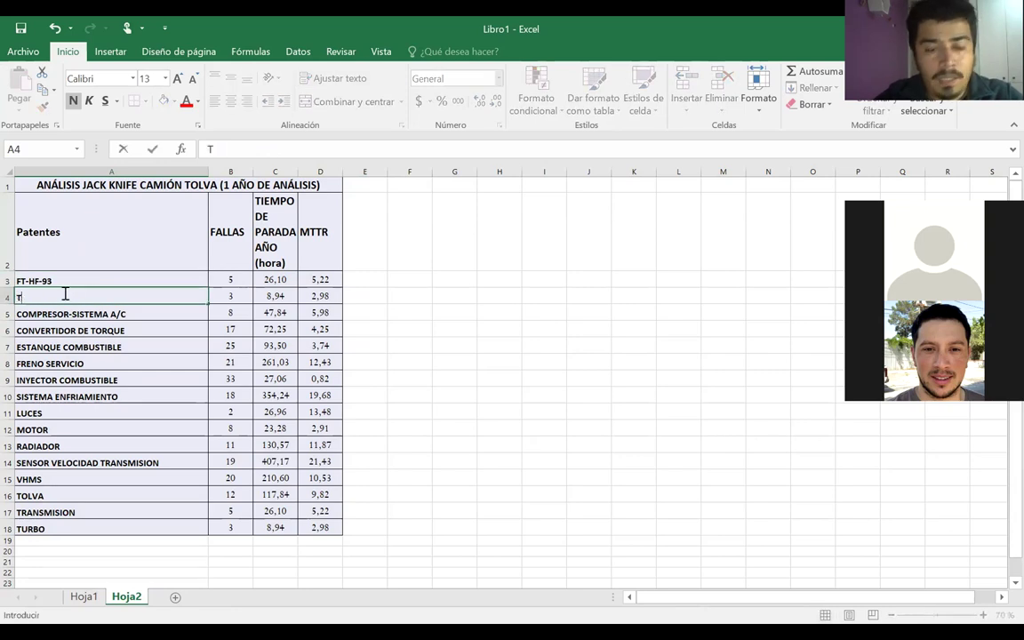
pyautogui.write('G-GJ-54')
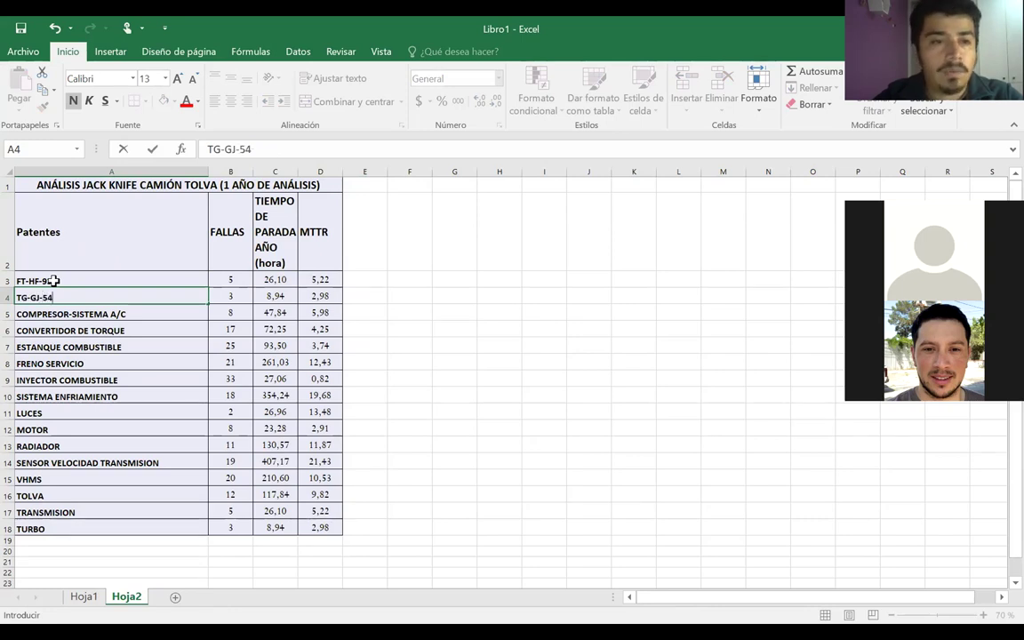
pyautogui.click(53, 281)
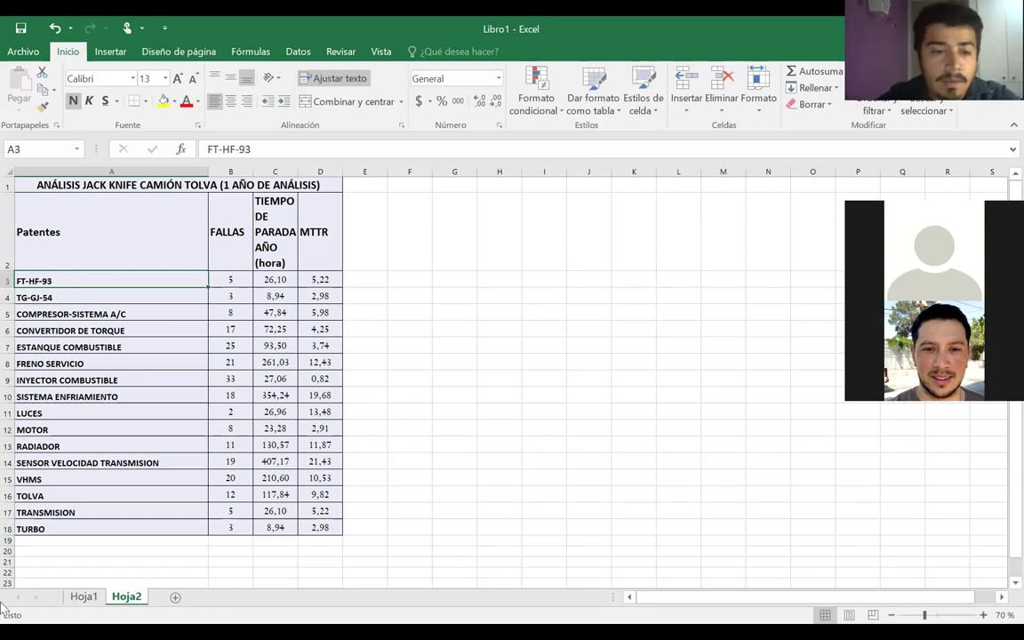
pyautogui.click(83, 598)
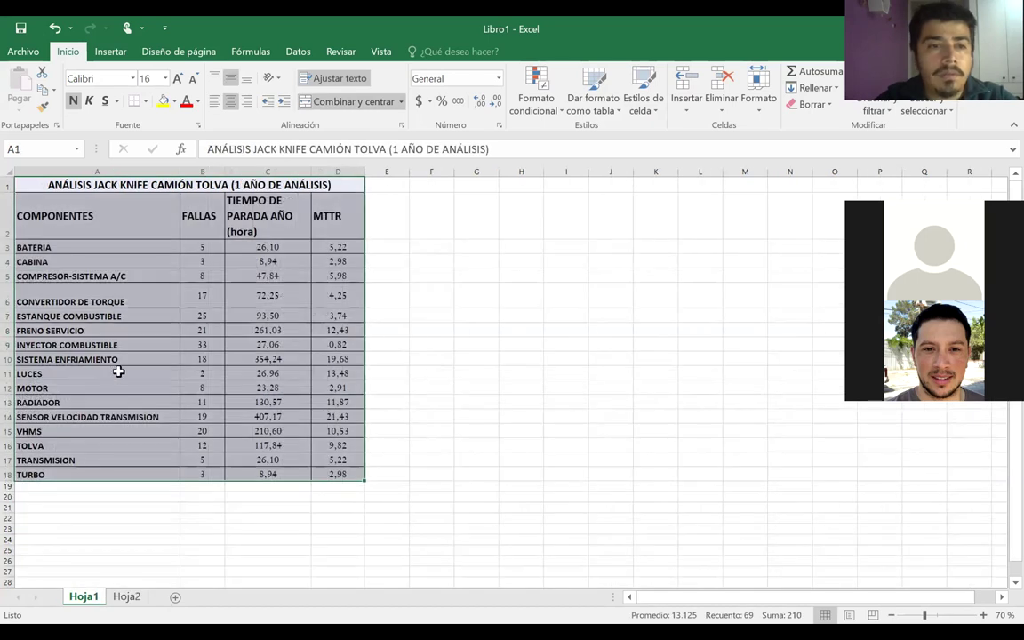
pyautogui.click(127, 597)
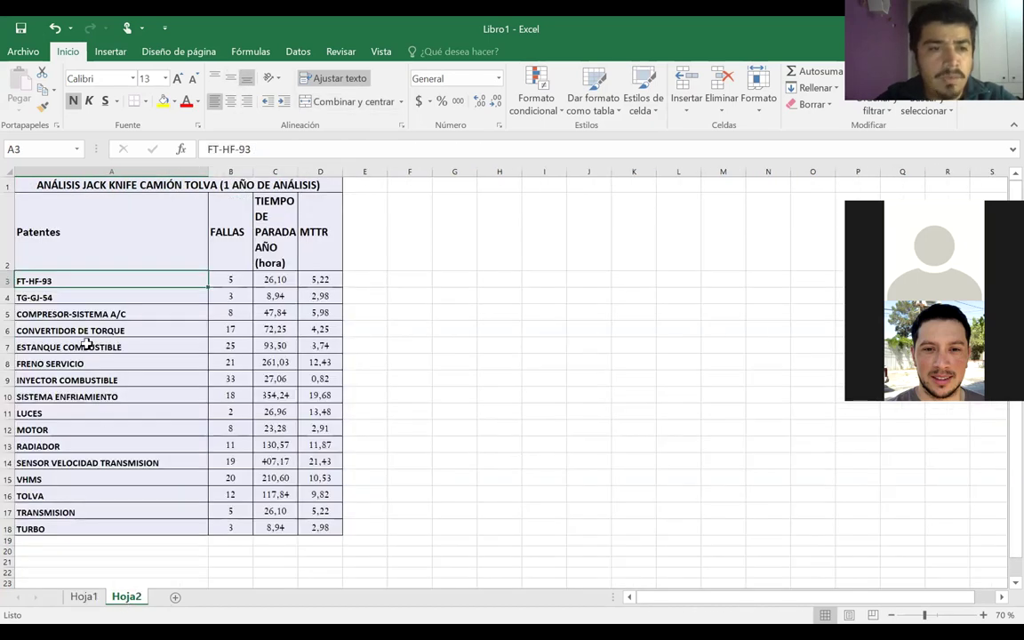
pyautogui.click(47, 314)
pyautogui.write('CAE')
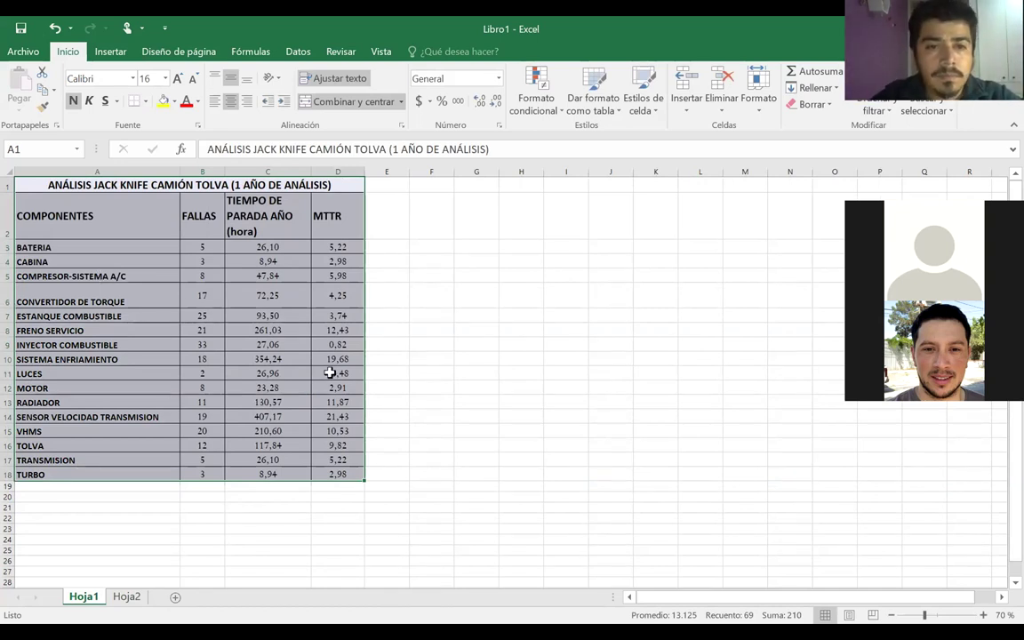
pyautogui.hotkey('ctrl', 'z')
# On Hoja1, calculate BATERIA's MTTR in D3 by dividing downtime by failures with the formula =C3/B3
pyautogui.moveTo(339, 246); pyautogui.dragTo(338, 272)
pyautogui.click(339, 242)
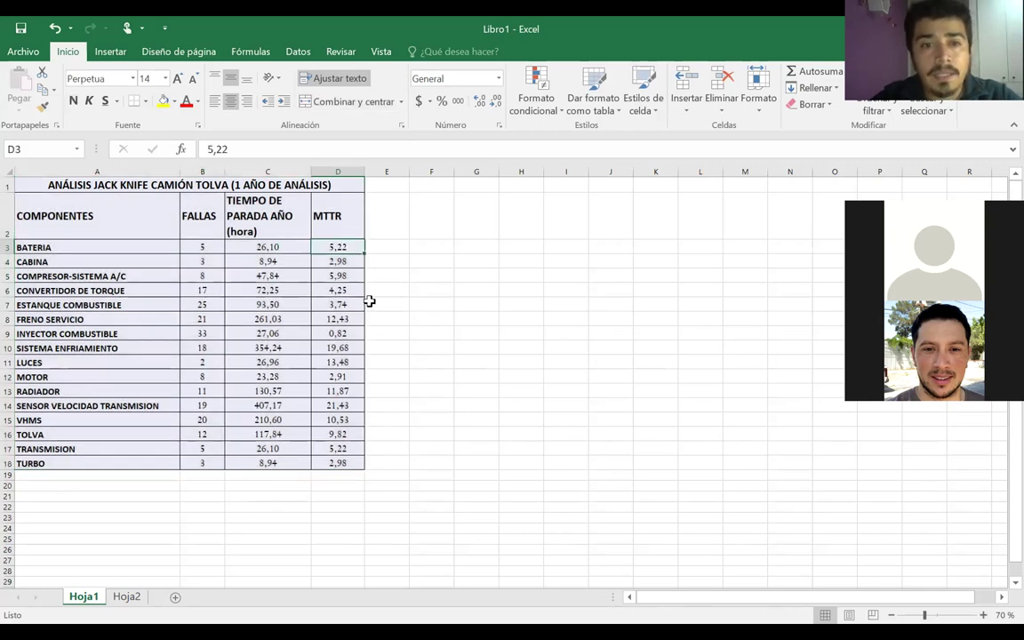
pyautogui.write('=')
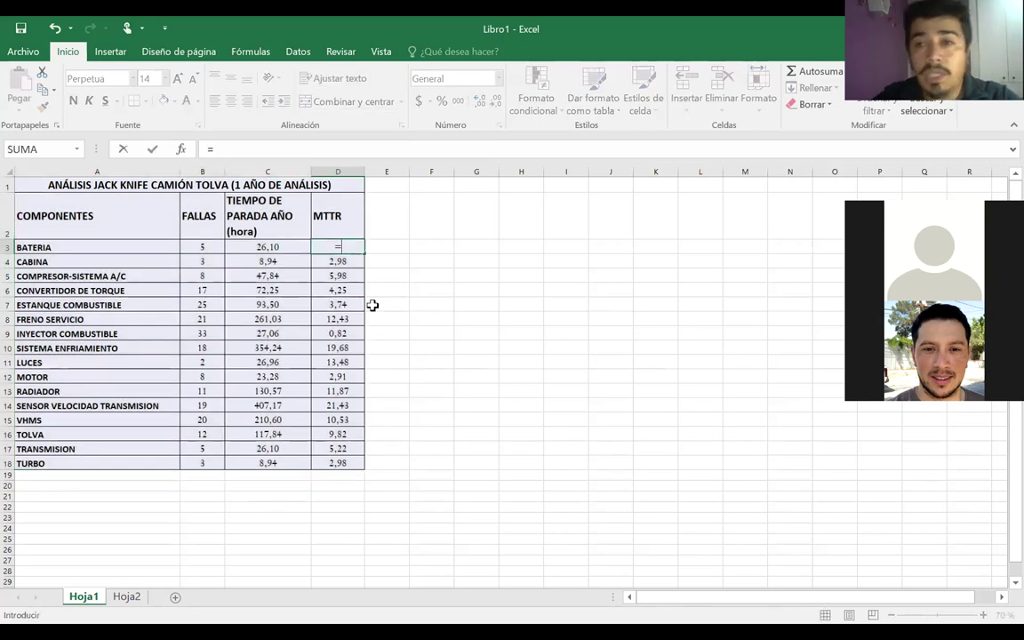
pyautogui.click(260, 246)
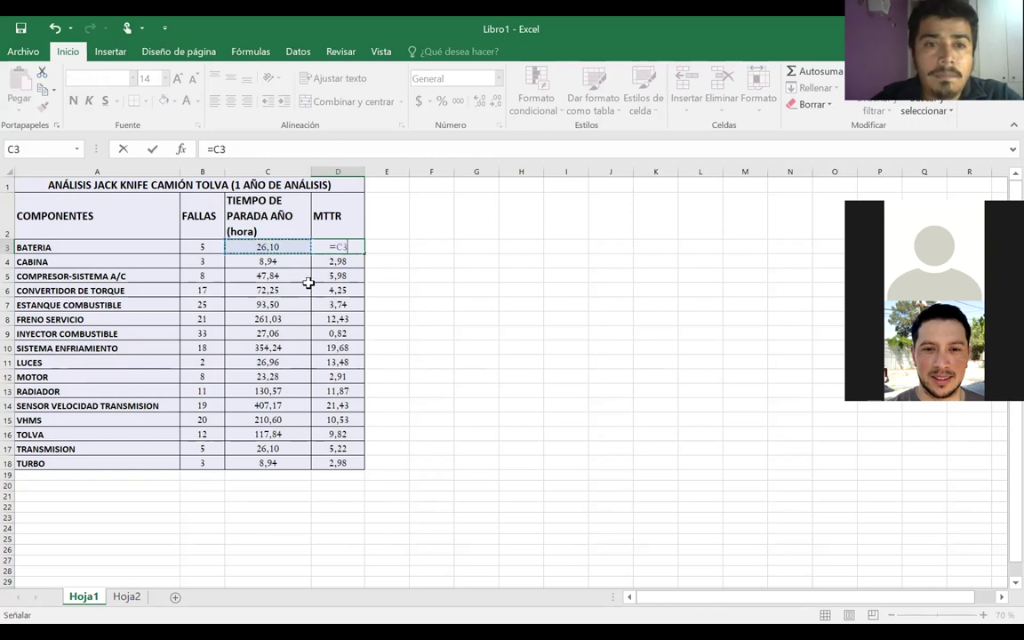
pyautogui.write('/')
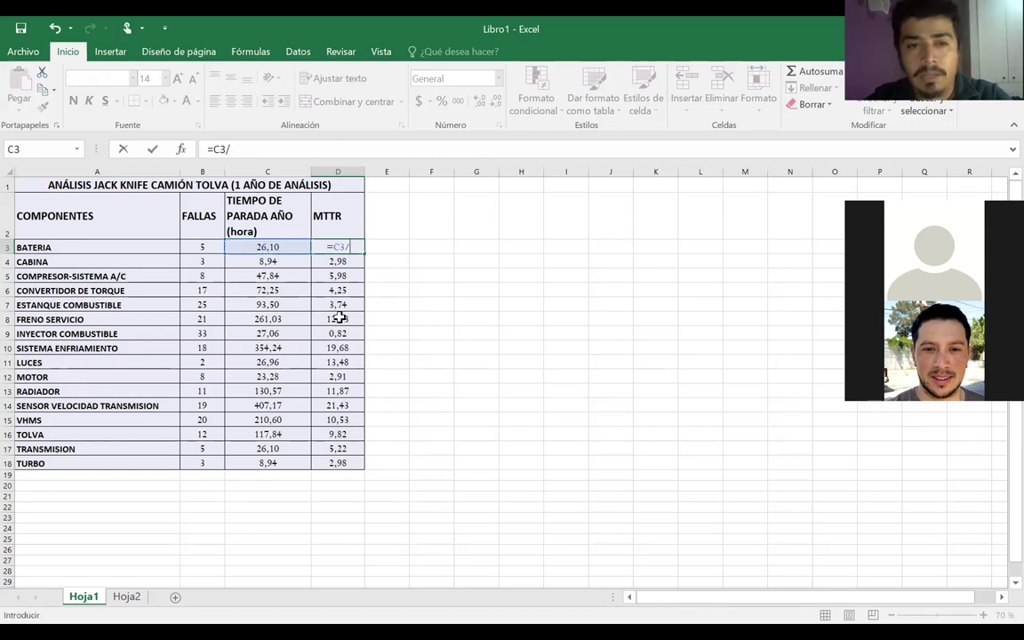
pyautogui.click(201, 246)
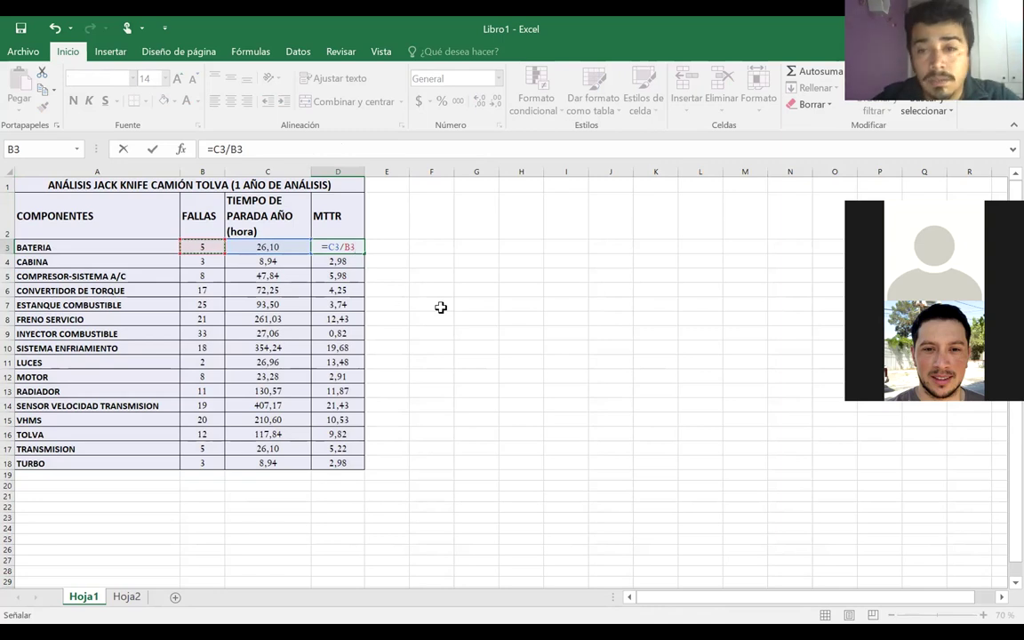
pyautogui.press('Return')
pyautogui.click(347, 248)
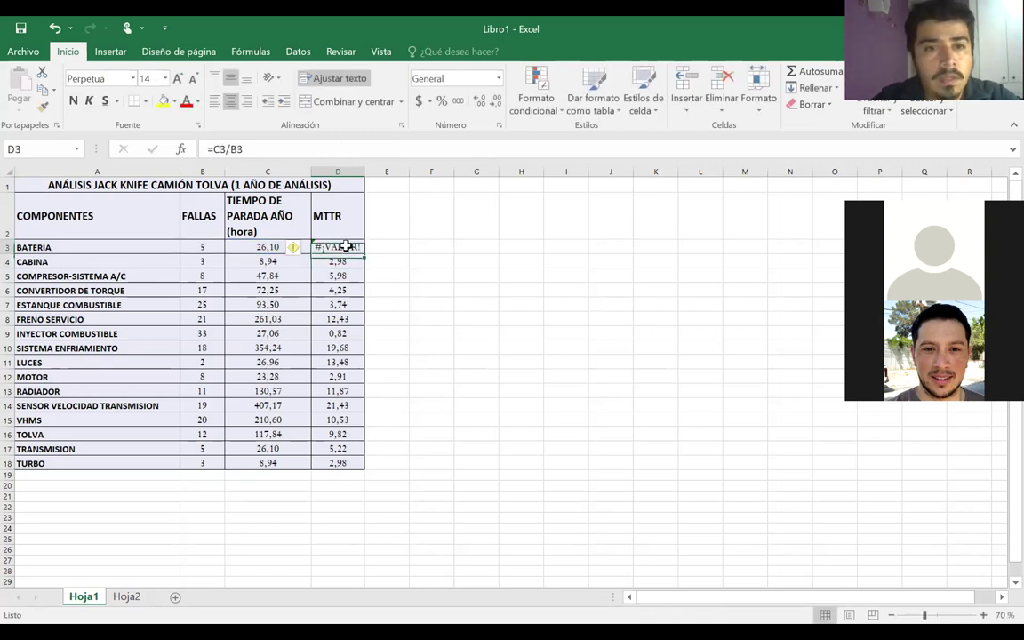
pyautogui.press('Down')
# Replace the decimal comma with a point in the BATERIA and CABINA downtimes, entering 26.10 in C3 and 8.94 in C4
pyautogui.click(269, 247)
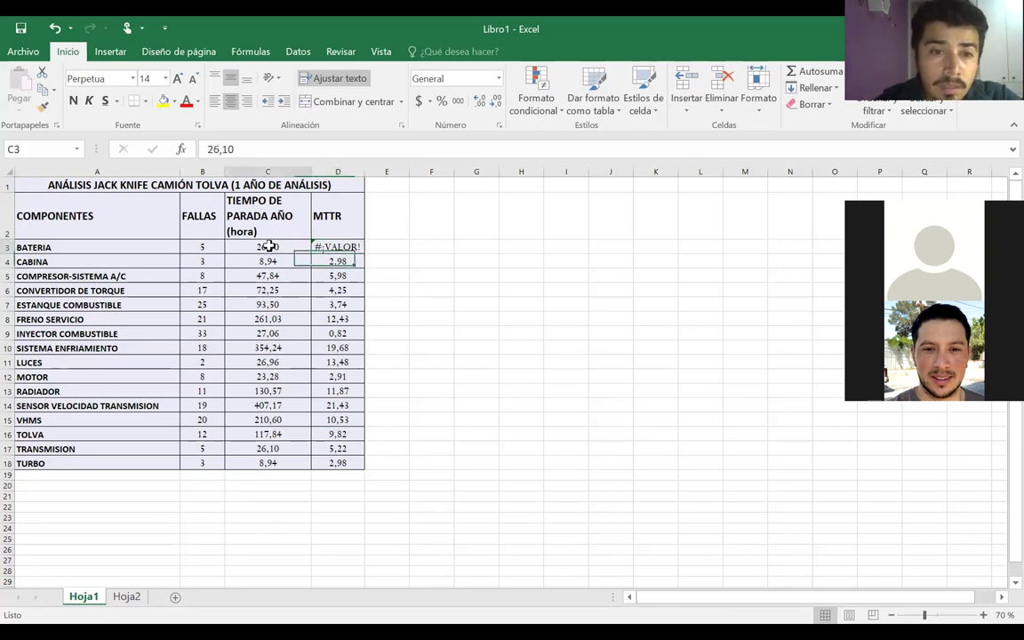
pyautogui.doubleClick(268, 247)
pyautogui.press('BackSpace')
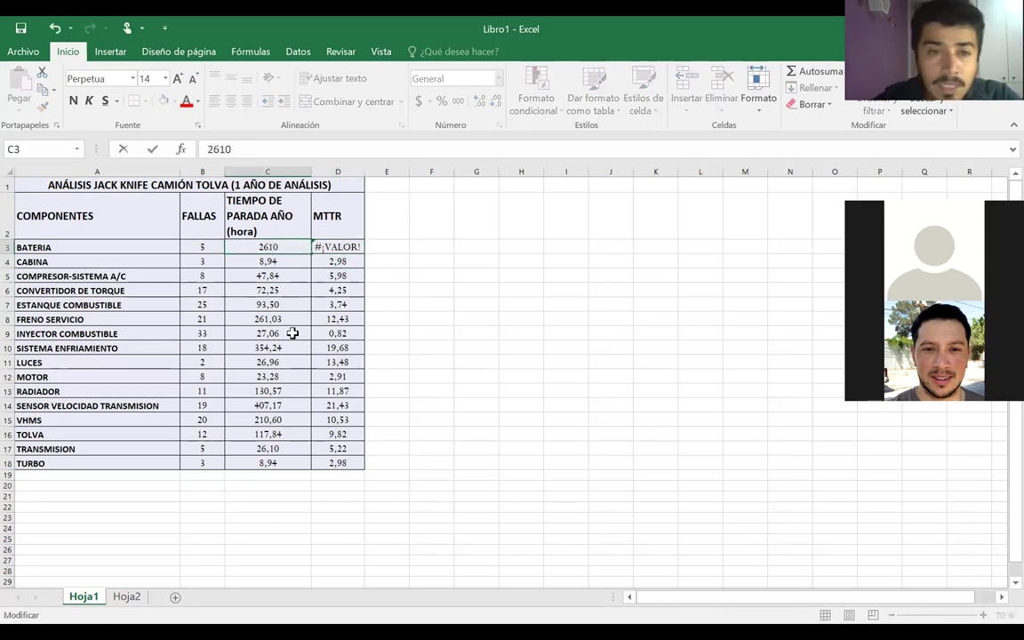
pyautogui.write('.')
pyautogui.press('Return')
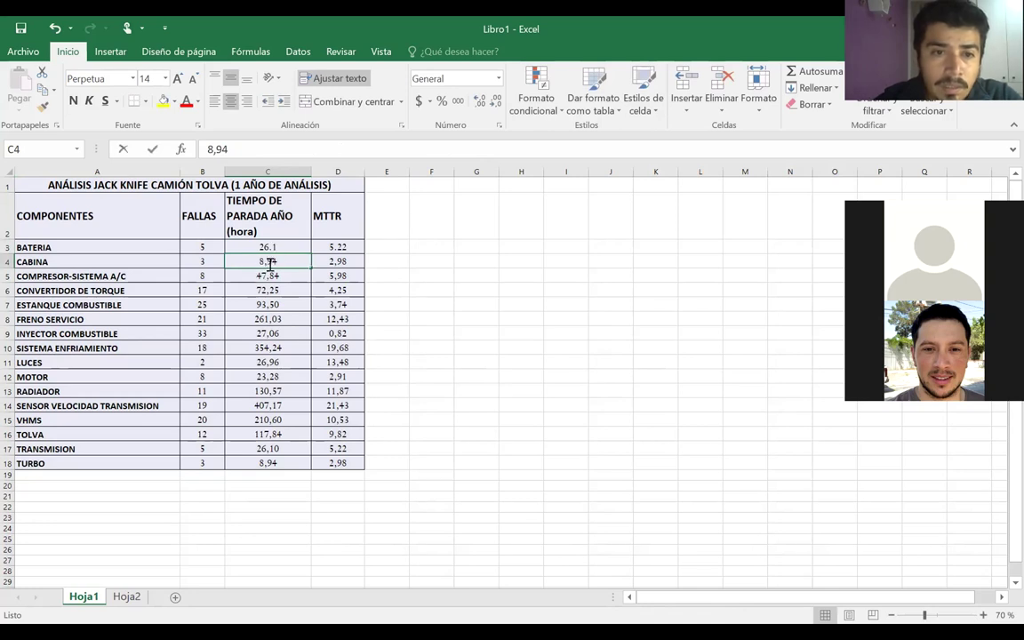
pyautogui.doubleClick(267, 262)
pyautogui.press('BackSpace')
pyautogui.write('.')
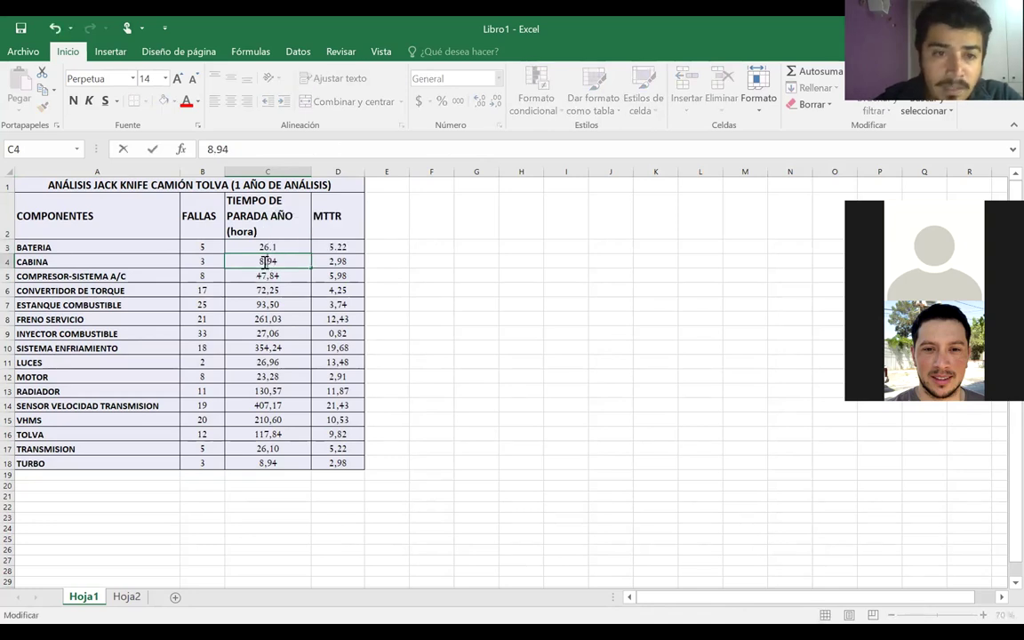
pyautogui.click(267, 277)
pyautogui.click(267, 264)
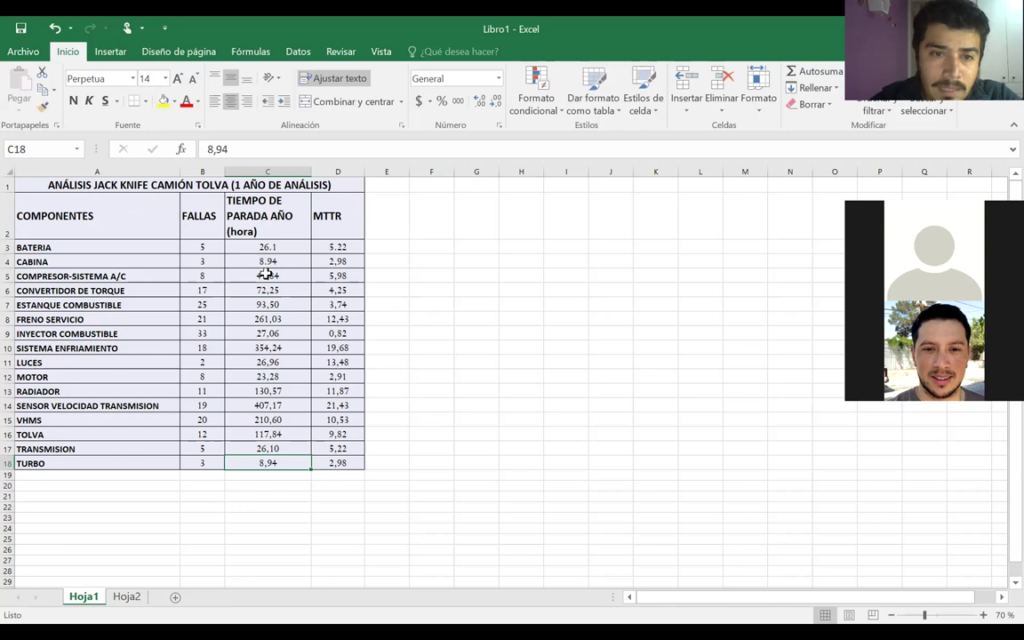
# Use a decimal point in the COMPRESOR-SISTEMA A/C and CONVERTIDOR DE TORQUE downtimes, making C5 47.84 and C6 72.25
pyautogui.doubleClick(268, 275)
pyautogui.press('BackSpace')
pyautogui.write('.')
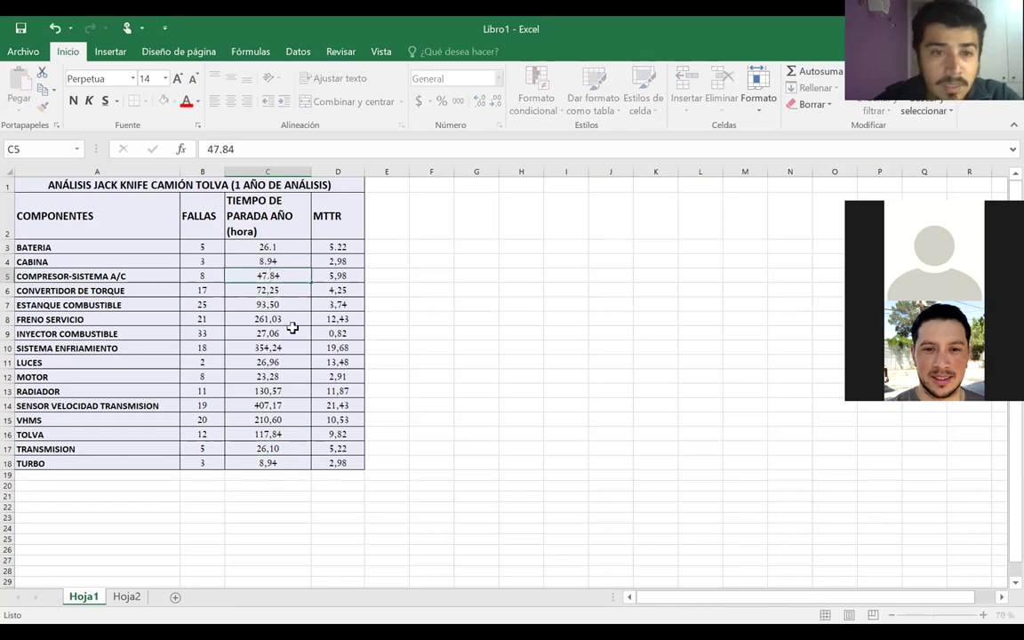
pyautogui.press('Return')
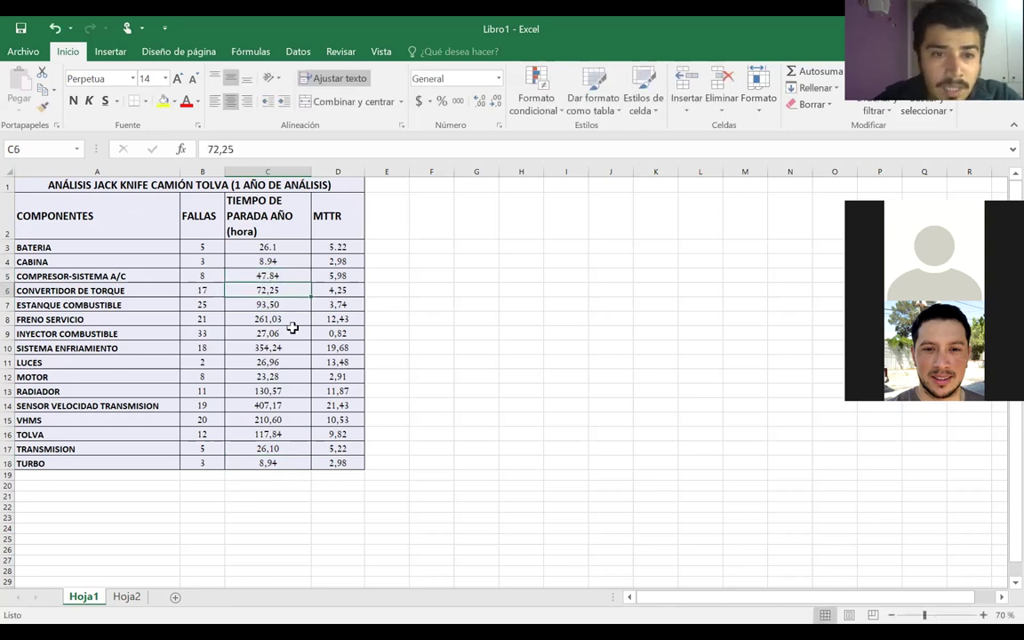
pyautogui.doubleClick(267, 292)
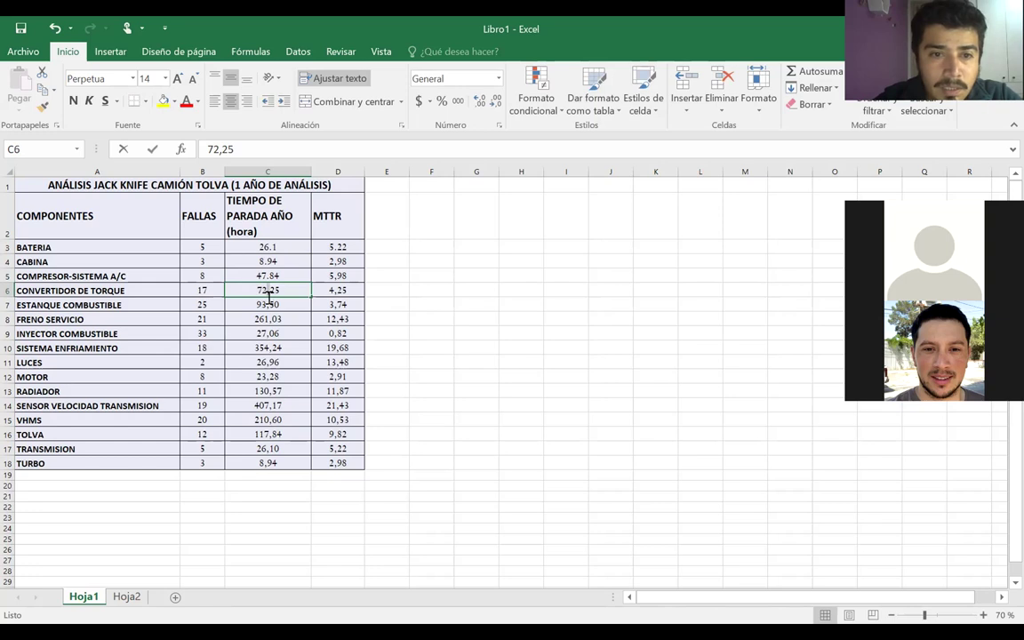
pyautogui.doubleClick(269, 297)
# Use a decimal point in the ESTANQUE COMBUSTIBLE and FRENO SERVICIO downtimes, making C7 93.50 and C8 261.03
pyautogui.doubleClick(269, 305)
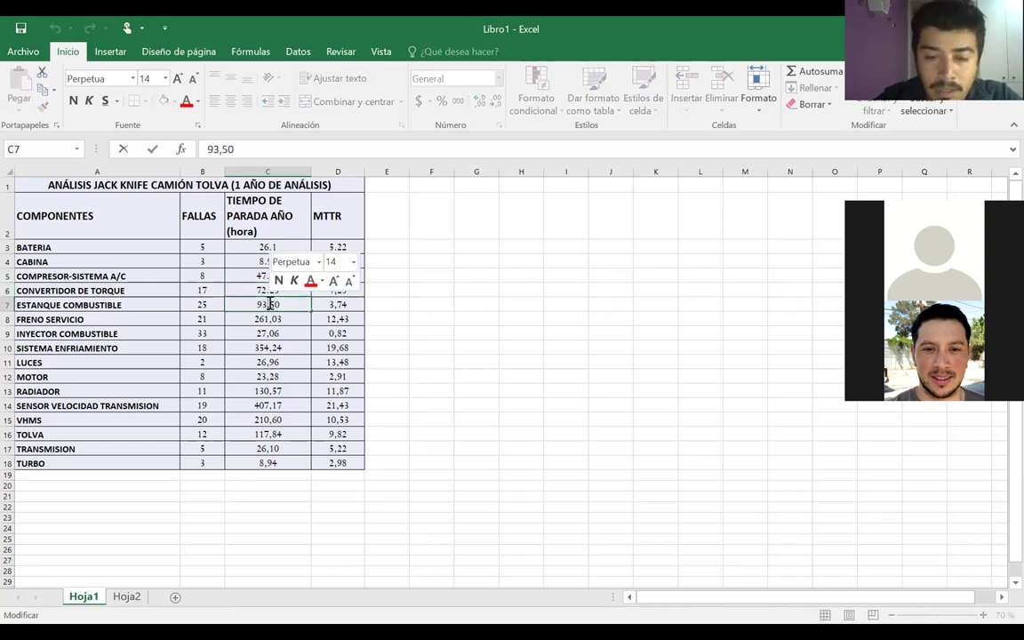
pyautogui.press('BackSpace')
pyautogui.write('.')
pyautogui.doubleClick(269, 313)
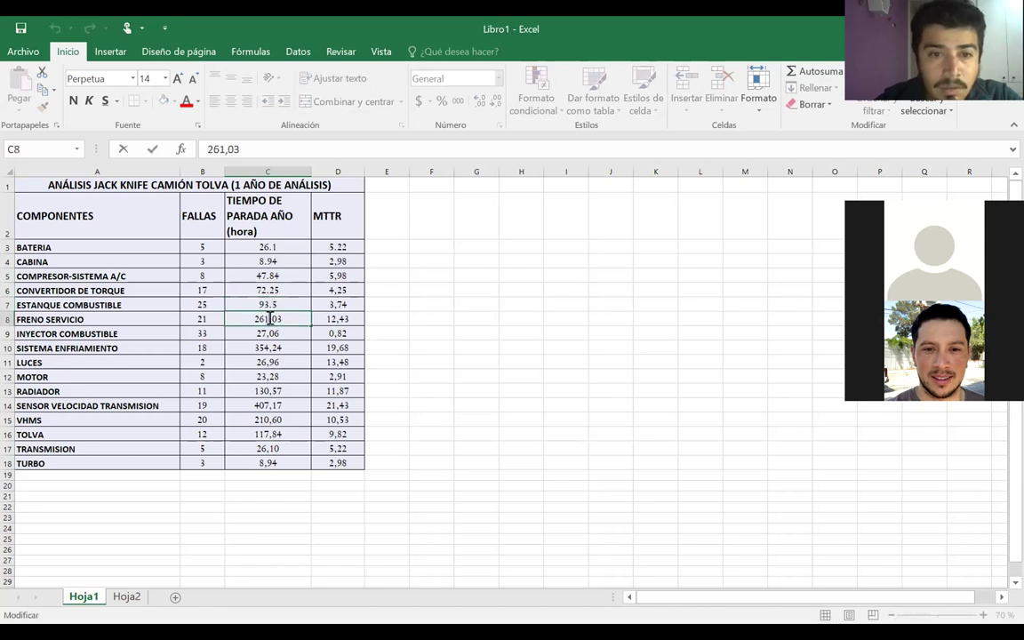
pyautogui.press('BackSpace')
pyautogui.write('.')
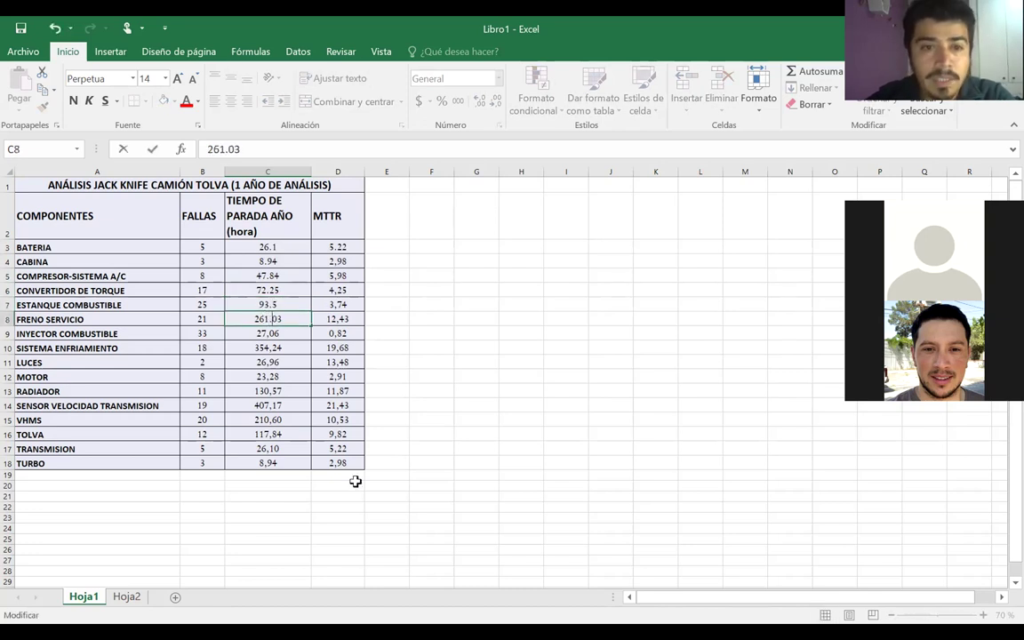
# Fill the MTTR formula from D3 down through D18 for all the remaining components
pyautogui.click(340, 244)
pyautogui.moveTo(364, 254); pyautogui.dragTo(342, 467)
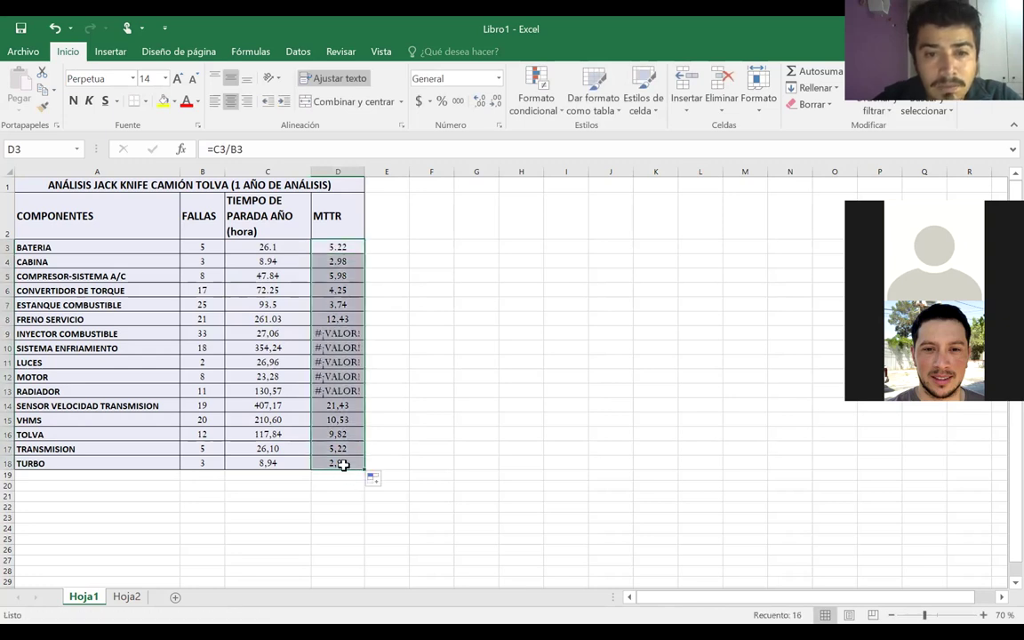
pyautogui.click(271, 337)
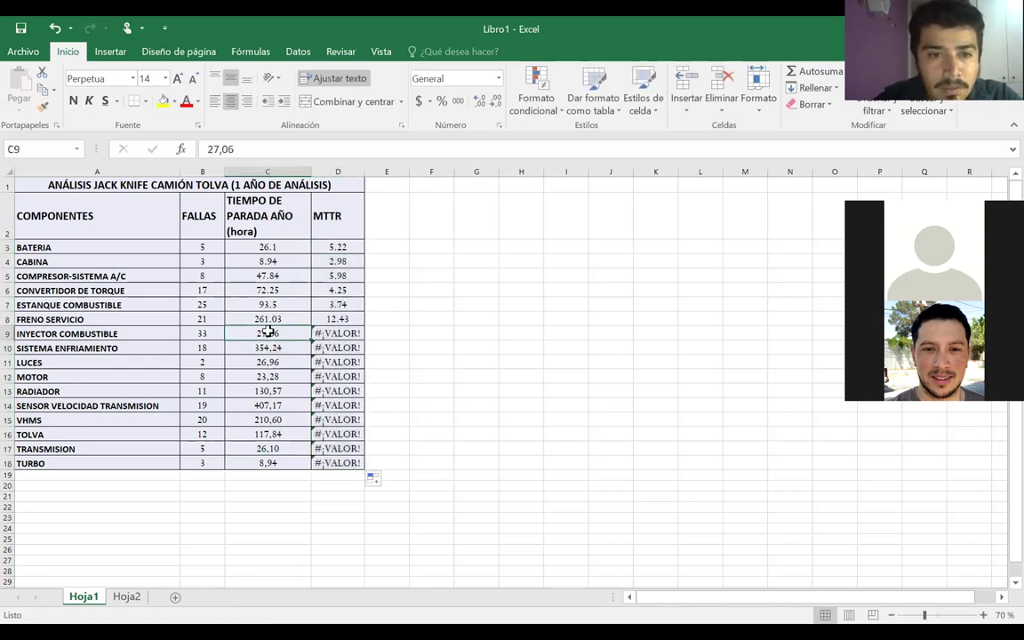
# Use a decimal point in the INYECTOR COMBUSTIBLE and SISTEMA ENFRIAMIENTO downtimes, making C9 27.06 and C10 354.24
pyautogui.doubleClick(270, 334)
pyautogui.press('BackSpace')
pyautogui.write('.')
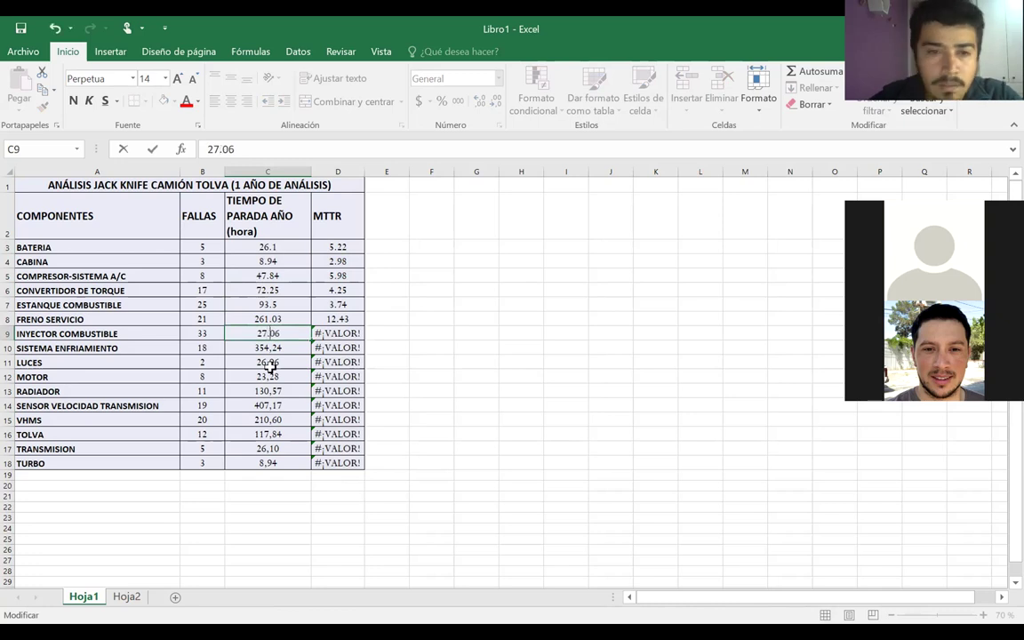
pyautogui.doubleClick(269, 347)
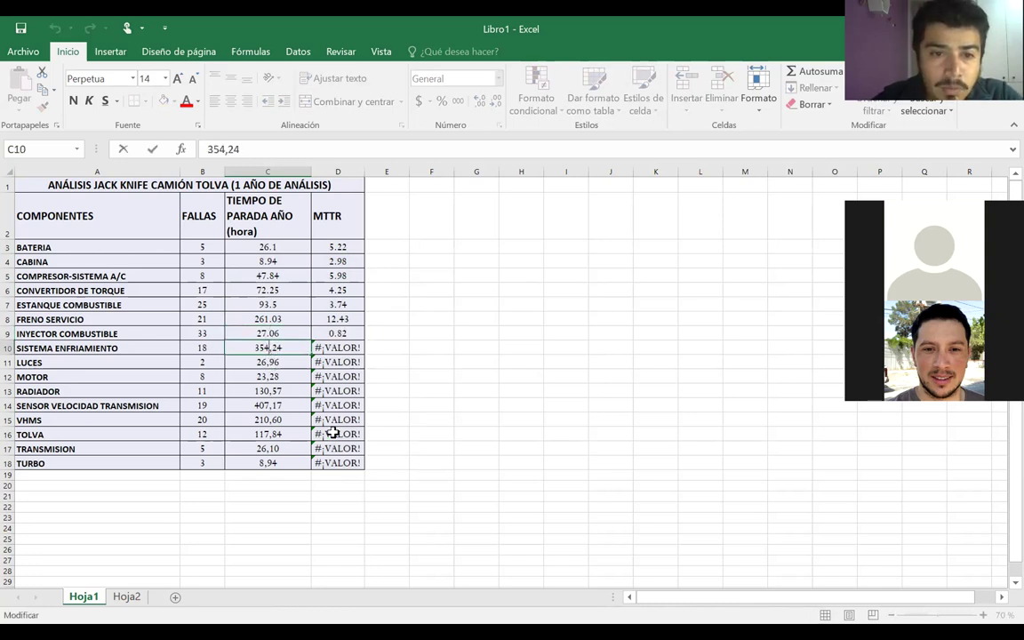
pyautogui.press('BackSpace')
pyautogui.write('.')
pyautogui.press('Return')
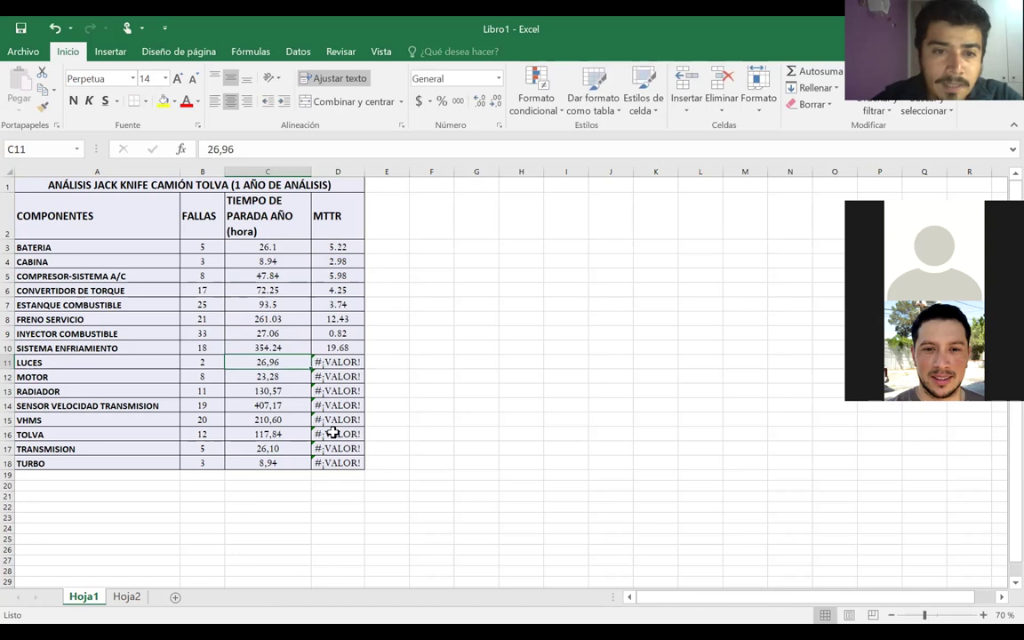
# Use a decimal point in the LUCES and MOTOR downtimes, making C11 26.96 and C12 23.28
pyautogui.doubleClick(269, 361)
pyautogui.press('BackSpace')
pyautogui.write('.')
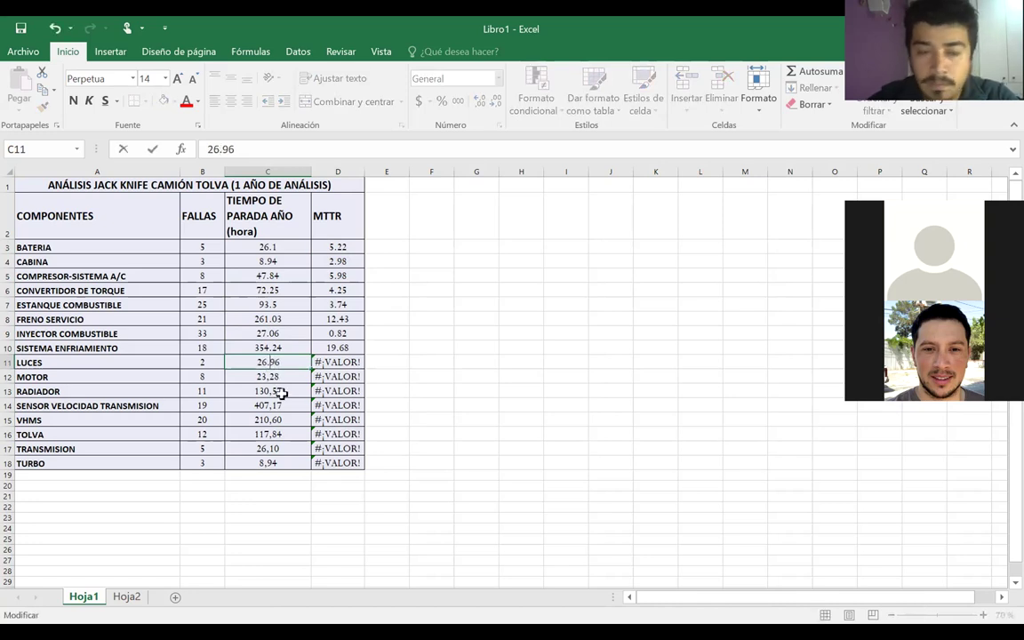
pyautogui.press('Return')
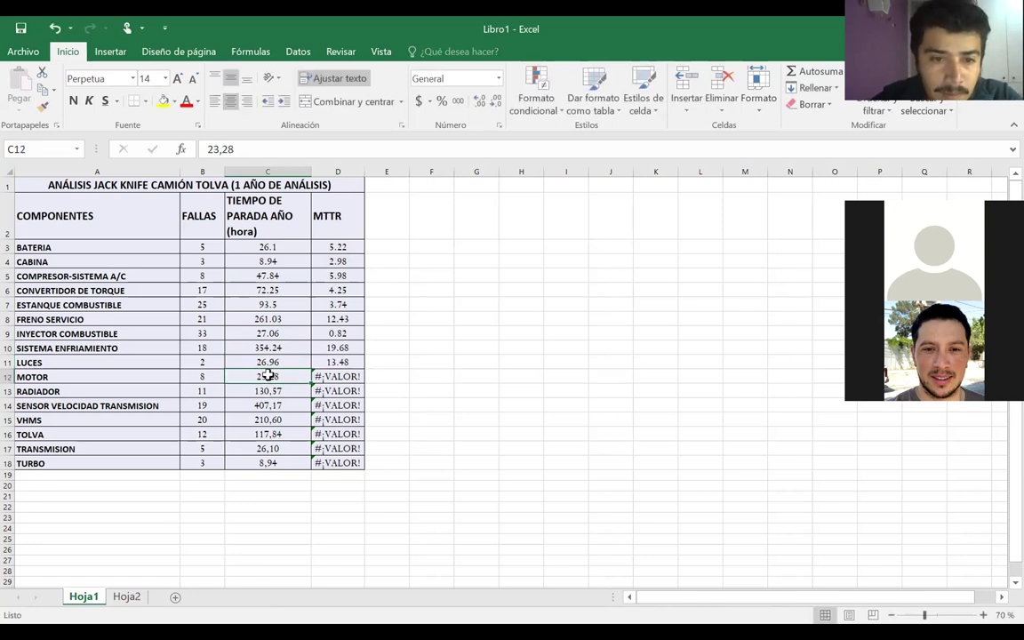
pyautogui.doubleClick(269, 377)
pyautogui.press('BackSpace')
pyautogui.write('.')
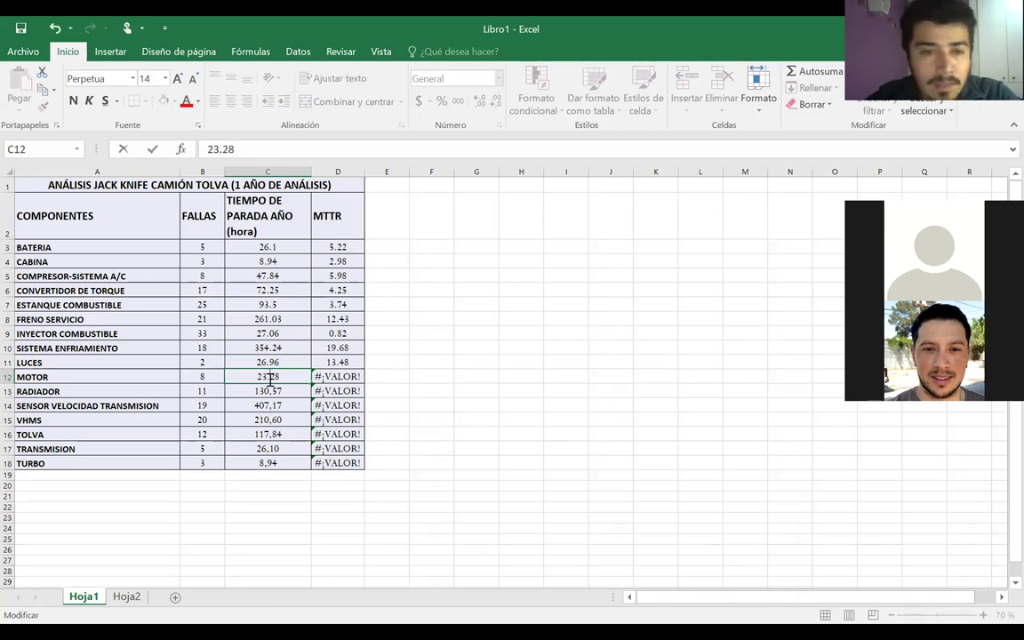
pyautogui.press('Return')
# Use a decimal point in the RADIADOR and SENSOR VELOCIDAD TRANSMISION downtimes, making C13 130.57 and C14 407.17
pyautogui.doubleClick(269, 392)
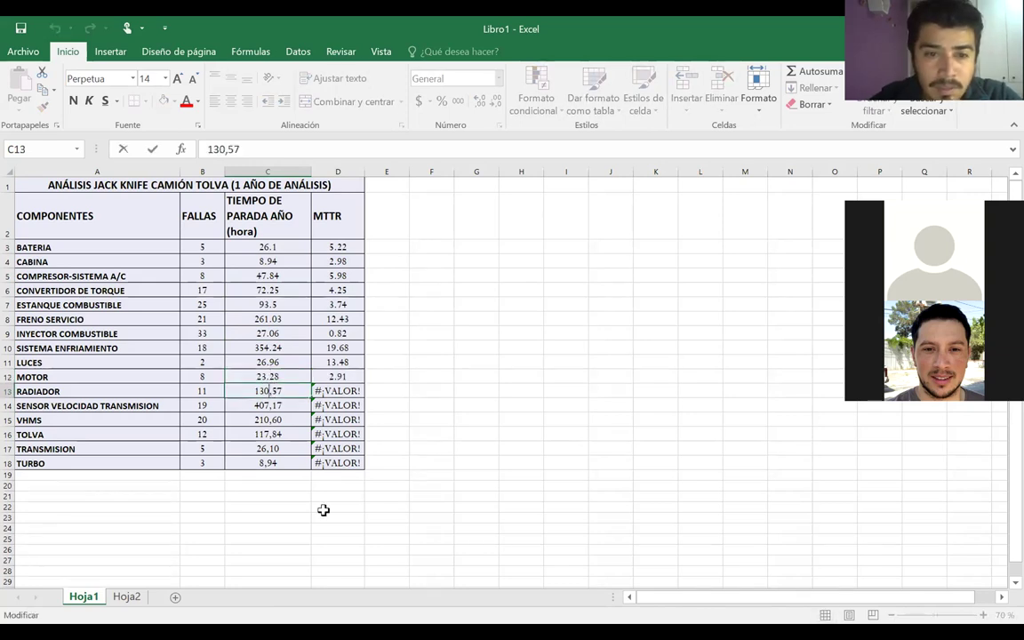
pyautogui.press('BackSpace')
pyautogui.write('.')
pyautogui.press('Return')
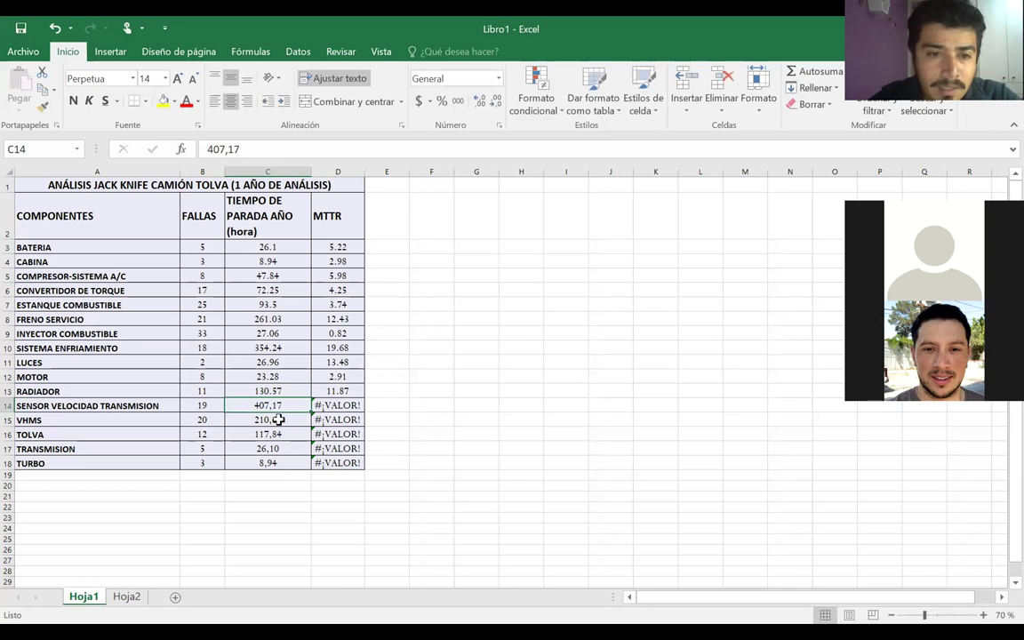
pyautogui.doubleClick(270, 405)
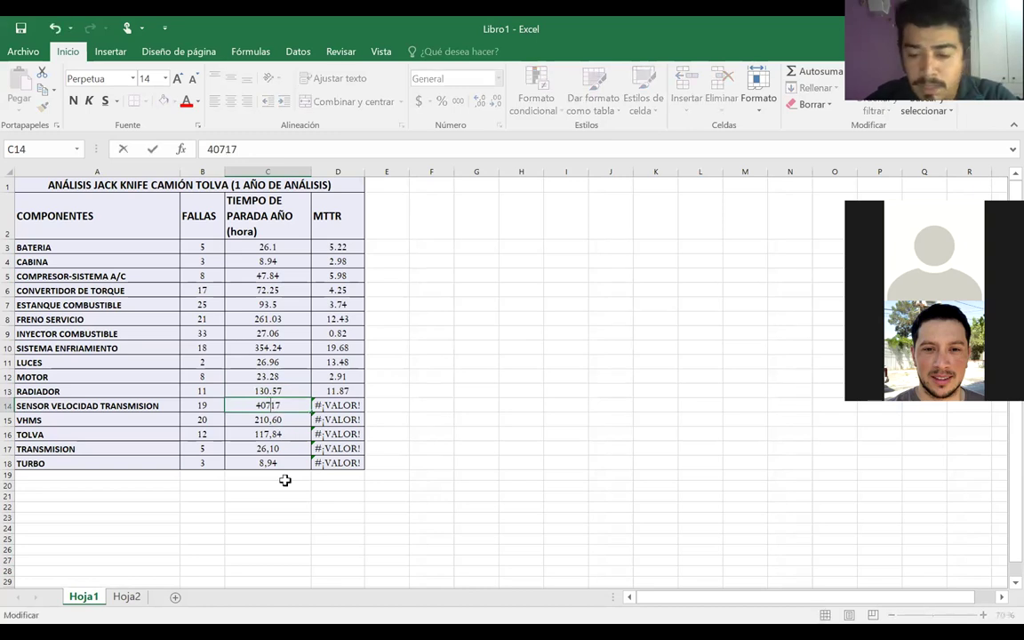
pyautogui.write('.')
pyautogui.click(271, 419)
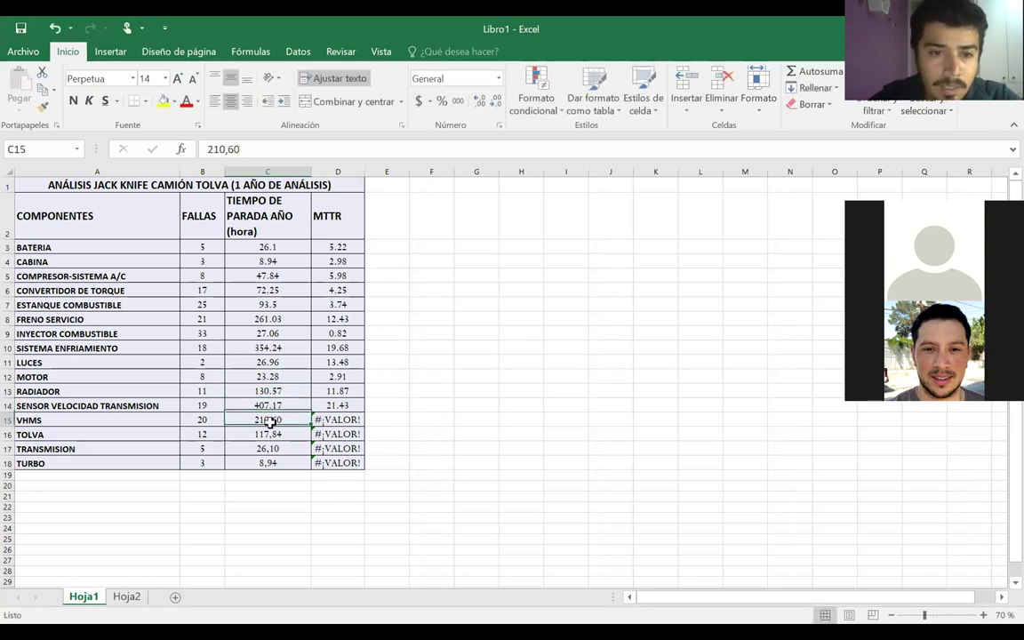
# Use a decimal point in the VHMS and TOLVA downtimes, making C15 210.60 and C16 117.84
pyautogui.doubleClick(271, 421)
pyautogui.write('.')
pyautogui.click(267, 435)
pyautogui.doubleClick(273, 435)
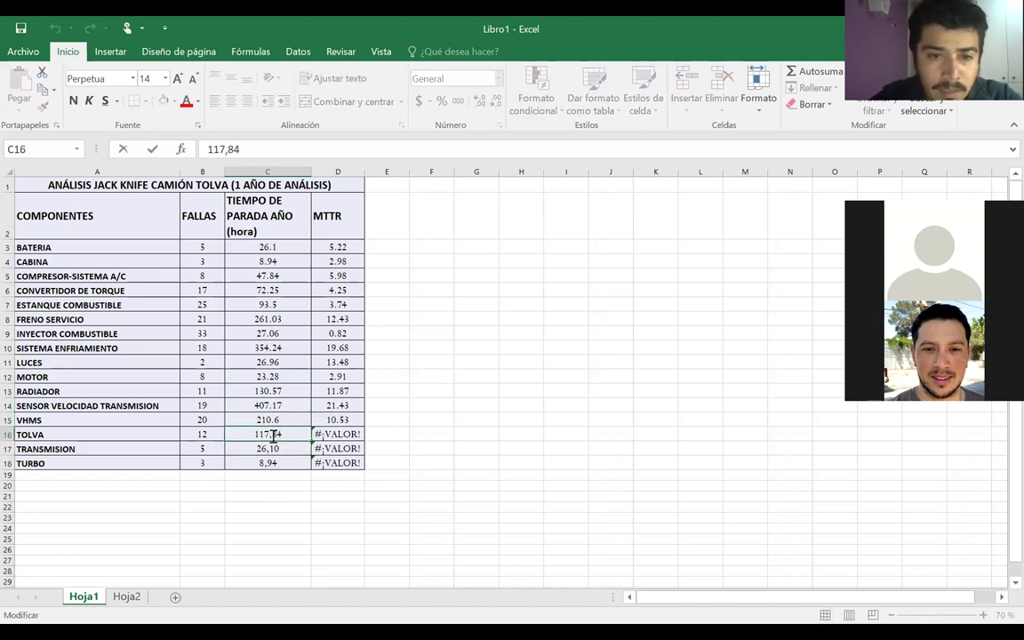
pyautogui.write('.')
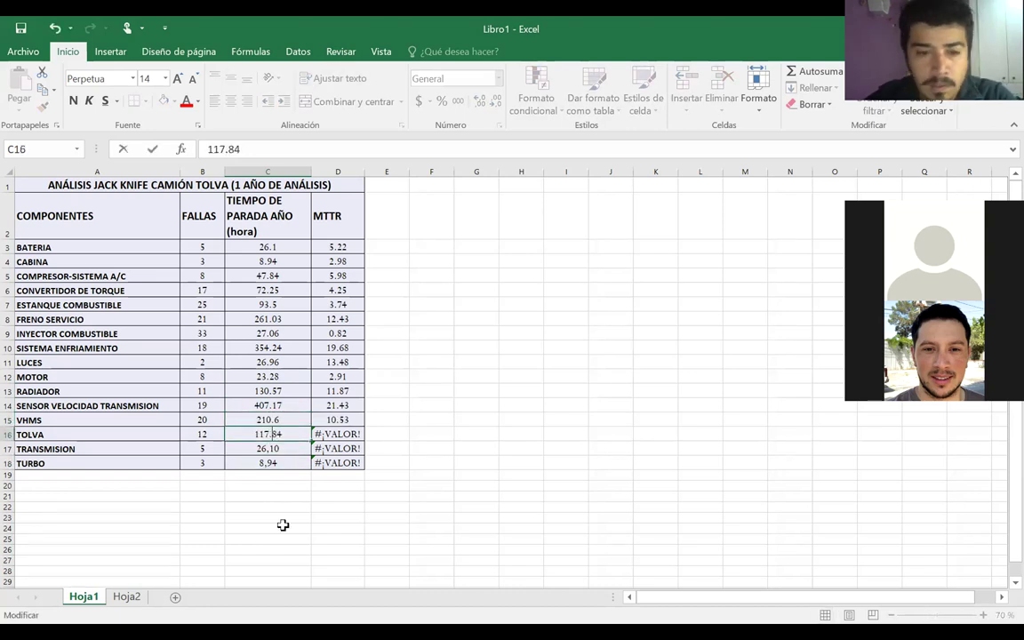
# Use a decimal point in the TRANSMISION and TURBO downtimes, making C17 26.10 and C18 8.94
pyautogui.click(269, 448)
pyautogui.doubleClick(269, 449)
pyautogui.press('BackSpace')
pyautogui.write('.')
pyautogui.click(265, 463)
pyautogui.doubleClick(265, 463)
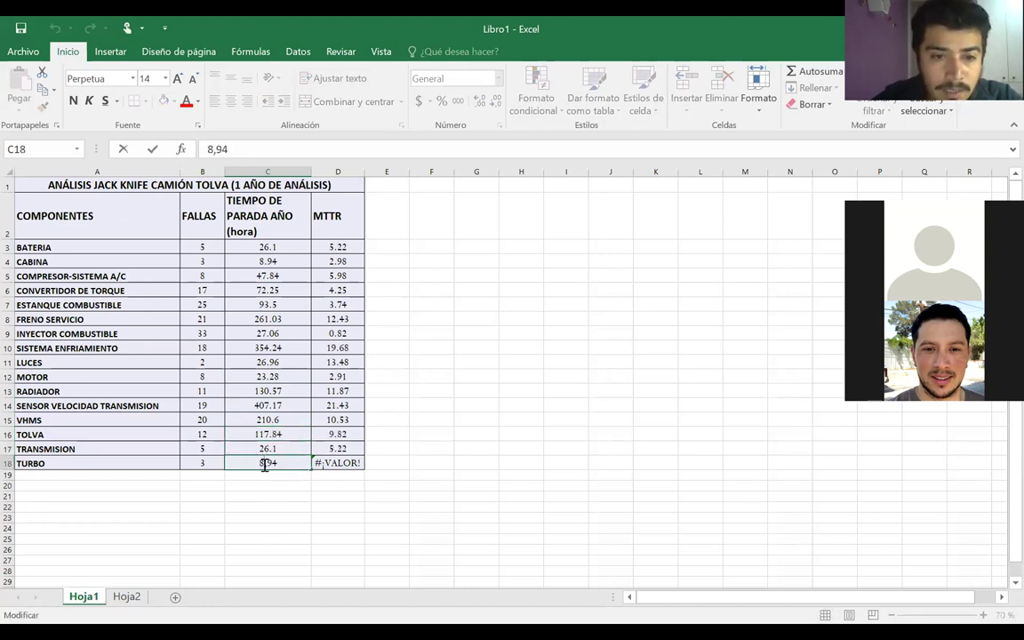
pyautogui.press('BackSpace')
pyautogui.write('.')
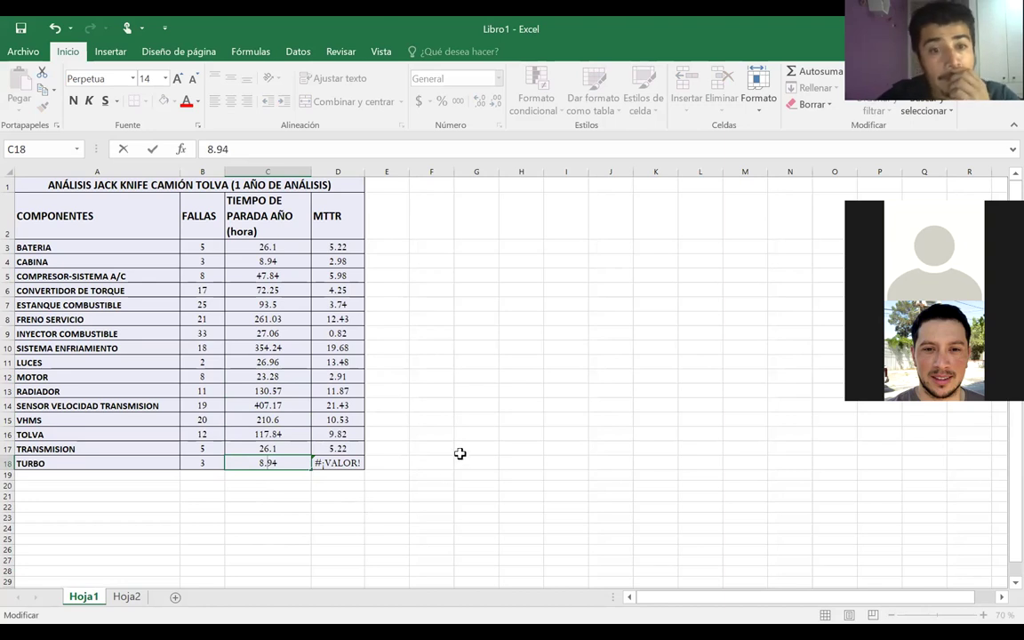
pyautogui.press('Return')
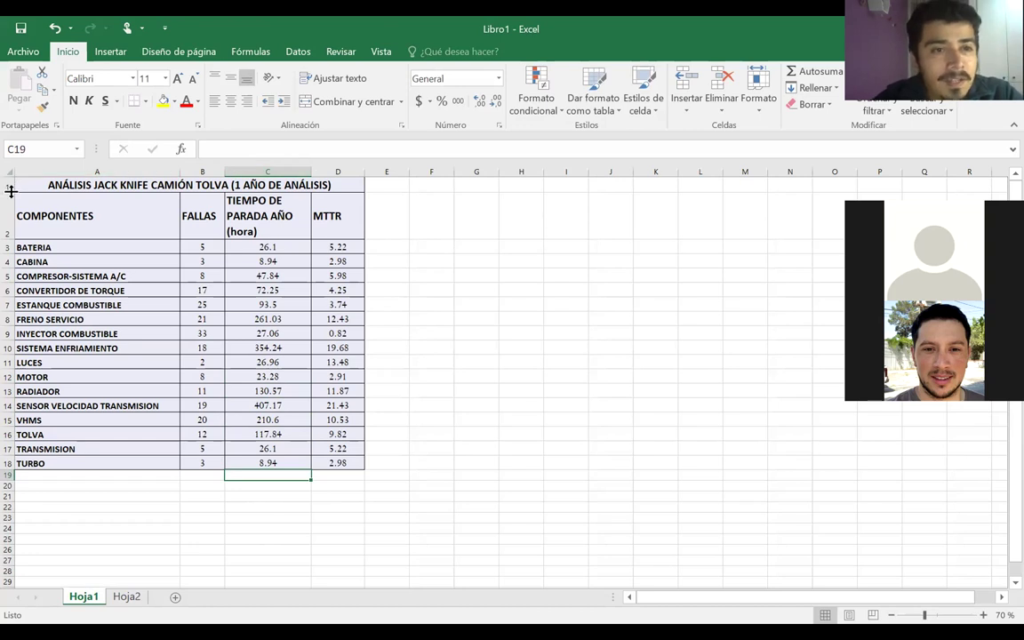
# Make the title row tall enough for two lines and break the title before "(1 AÑO DE ANÁLISIS)"
pyautogui.moveTo(11, 197); pyautogui.dragTo(10, 212)
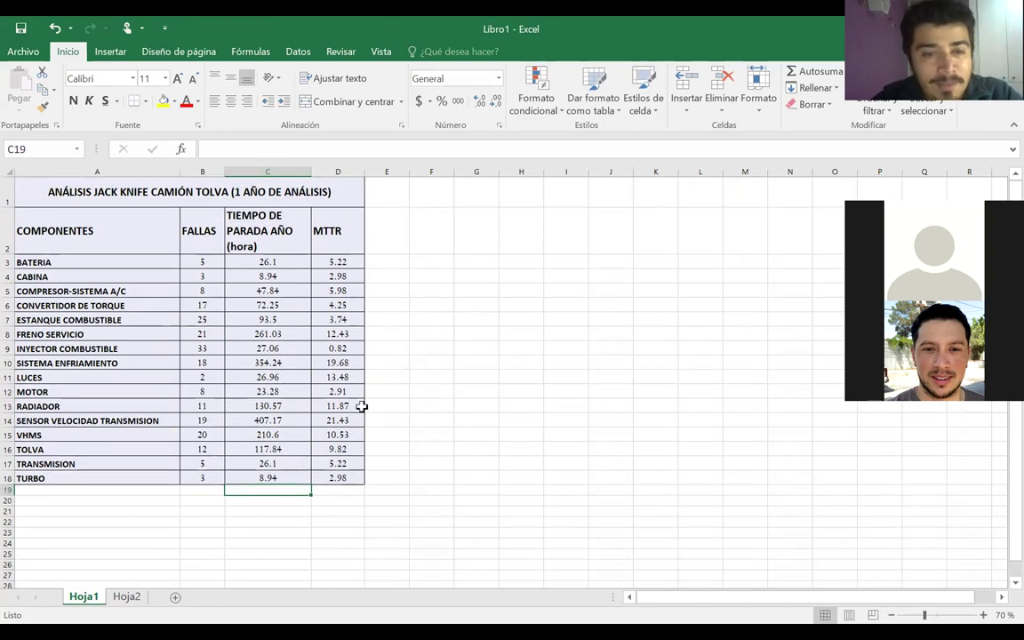
pyautogui.doubleClick(233, 195)
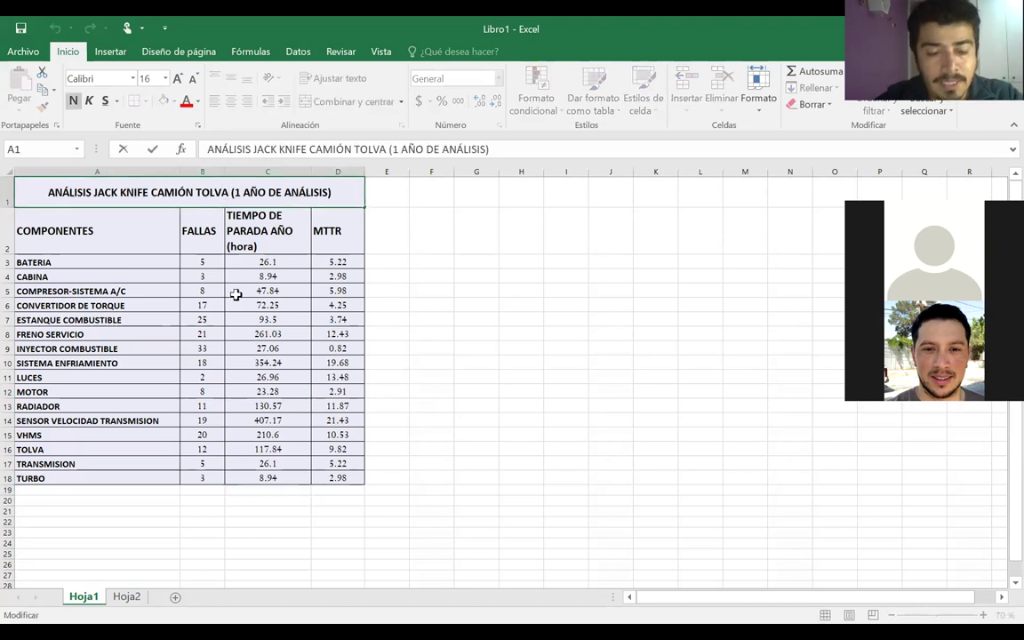
pyautogui.hotkey('alt', 'Return')
pyautogui.press('Return')
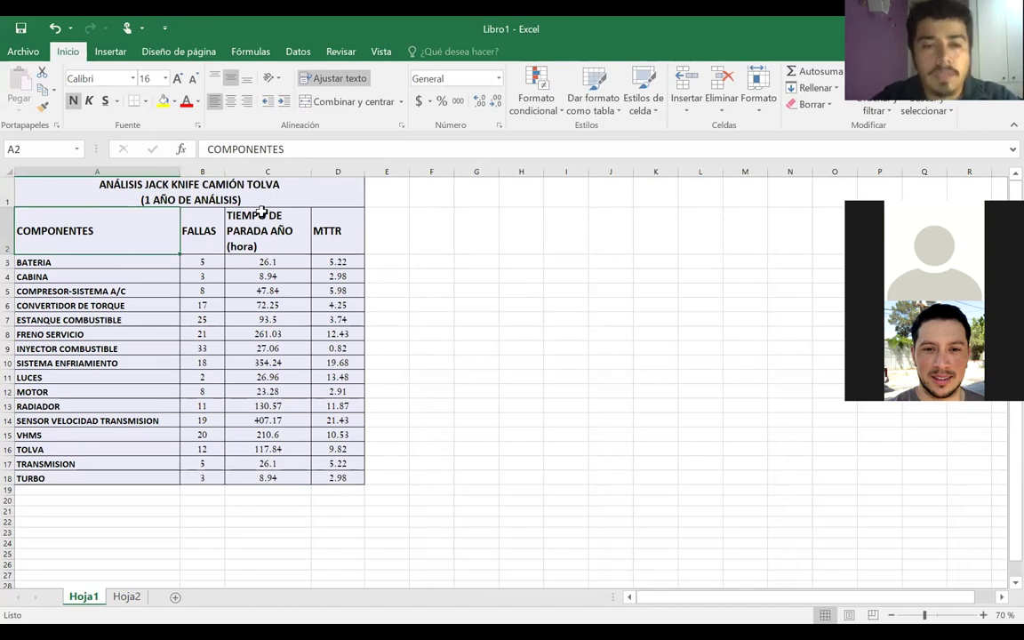
# Fill cell A19 below the component list with yellow and enter the label PROMEDIO in it
pyautogui.click(140, 490)
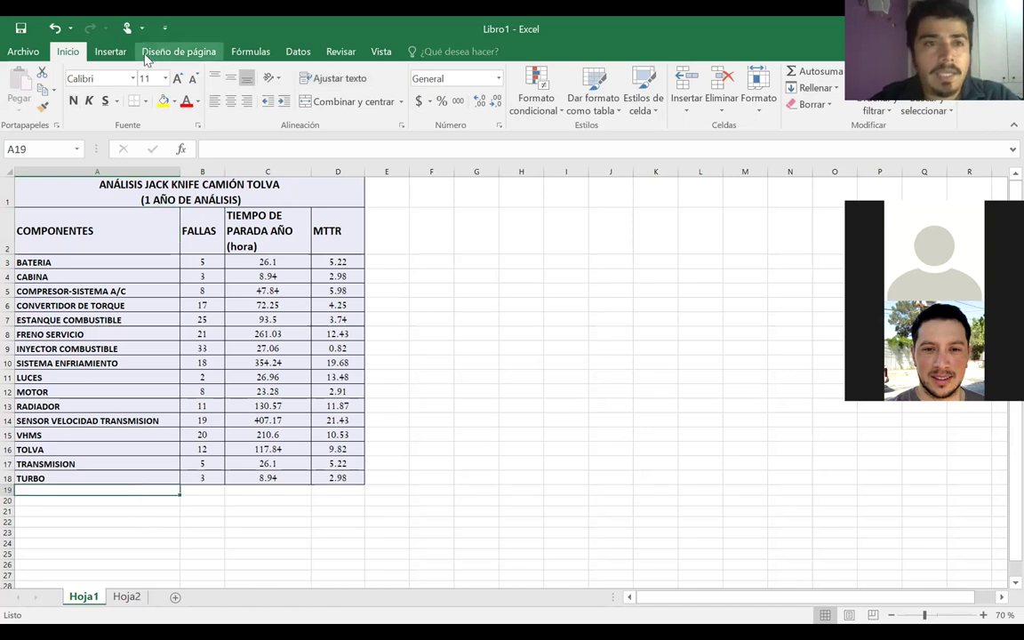
pyautogui.click(163, 101)
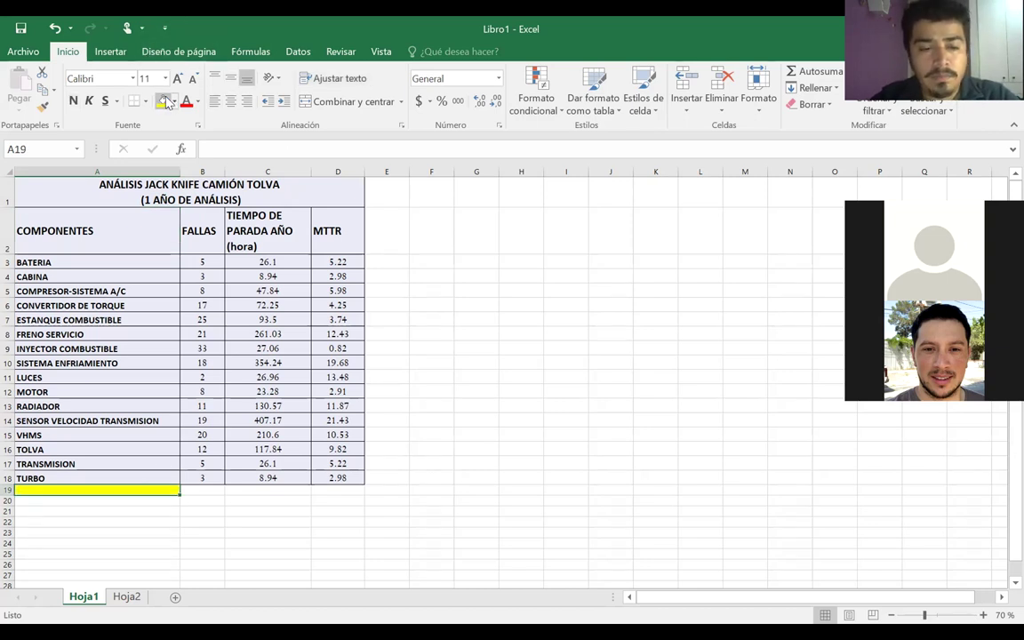
pyautogui.write('PROMEDIO')
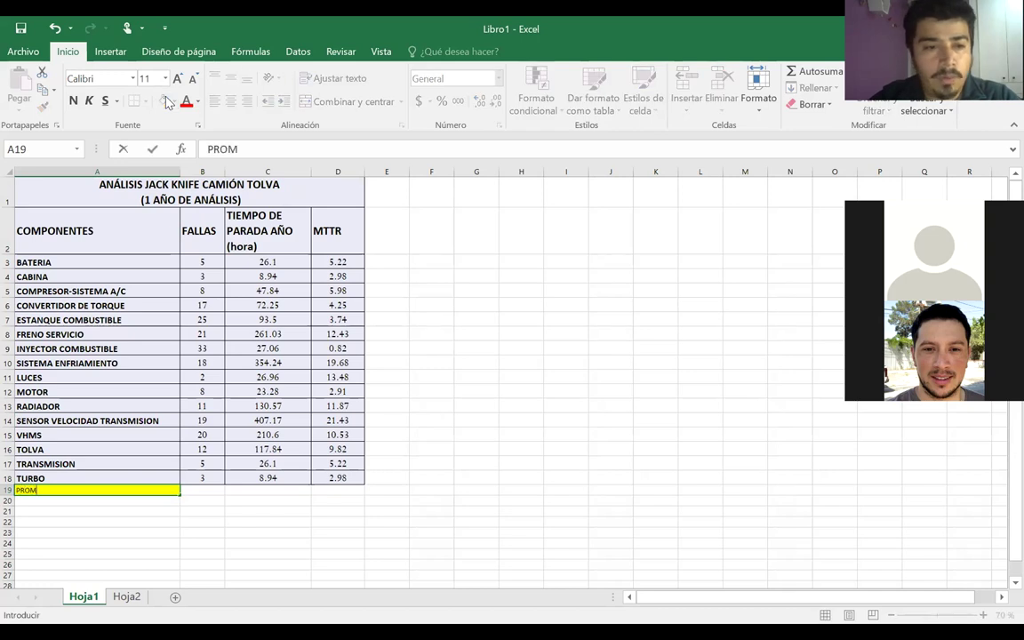
pyautogui.press('Return')
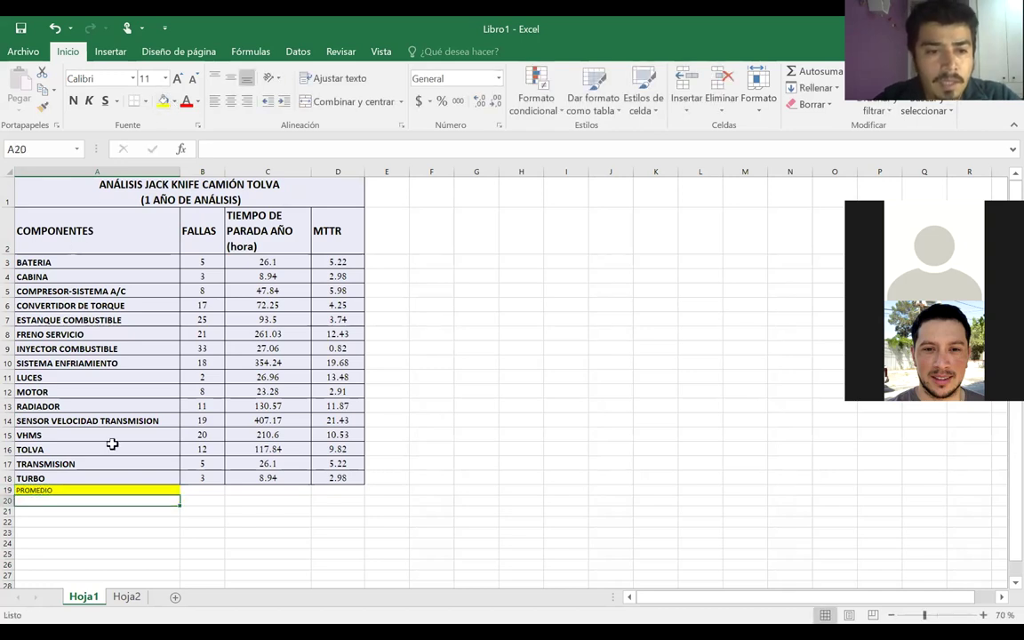
# Set the font size of the empty cell A20 to 12
pyautogui.click(158, 78)
pyautogui.write('12')
pyautogui.press('Return')
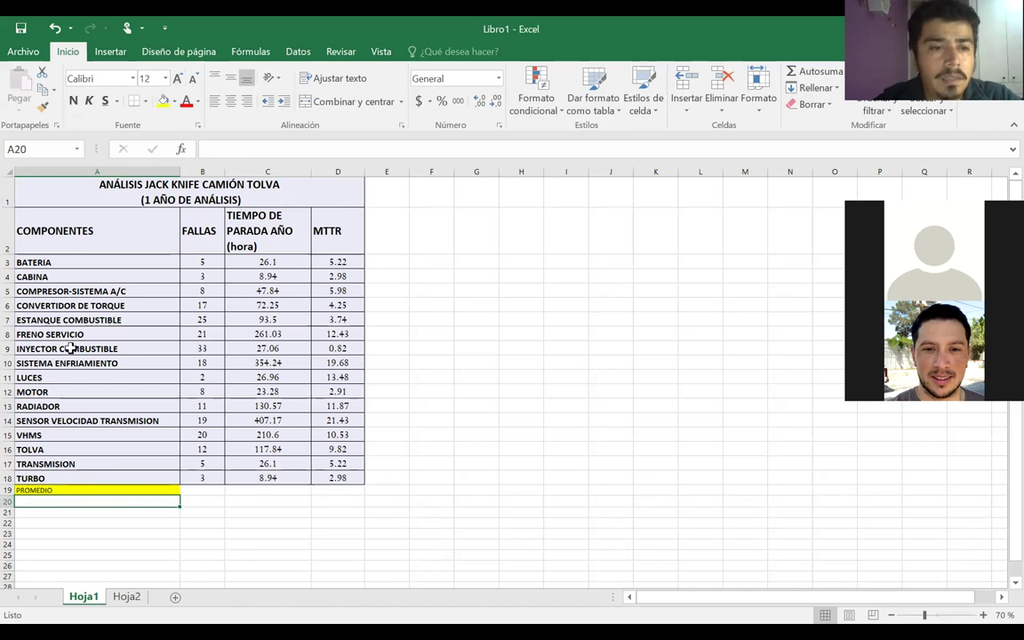
# Format the PROMEDIO label in A19 as 14-point, bold and right-aligned
pyautogui.click(52, 489)
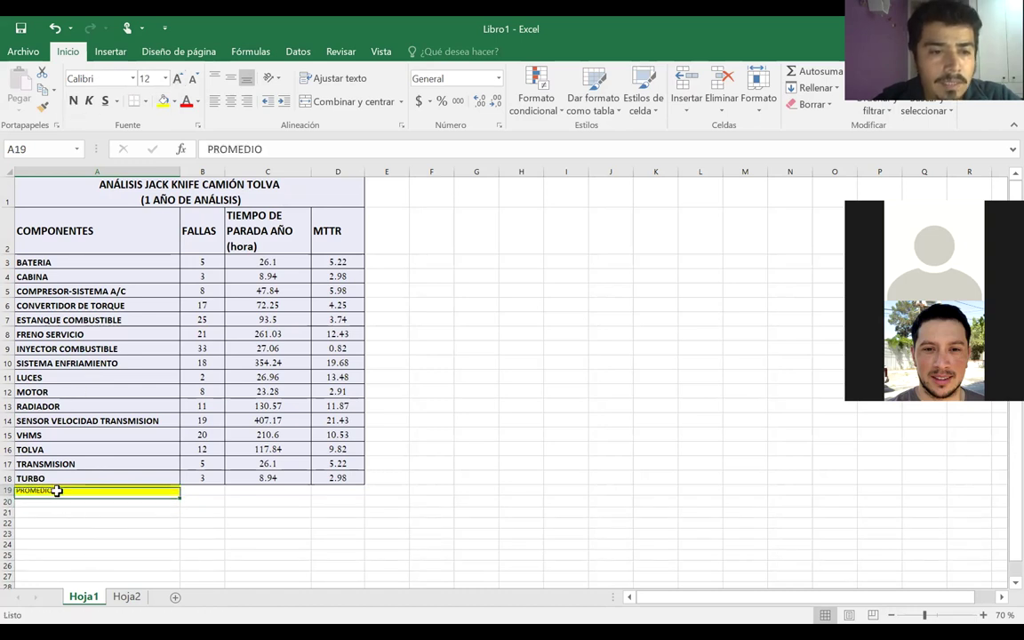
pyautogui.click(178, 78)
pyautogui.click(178, 78)
pyautogui.click(178, 78)
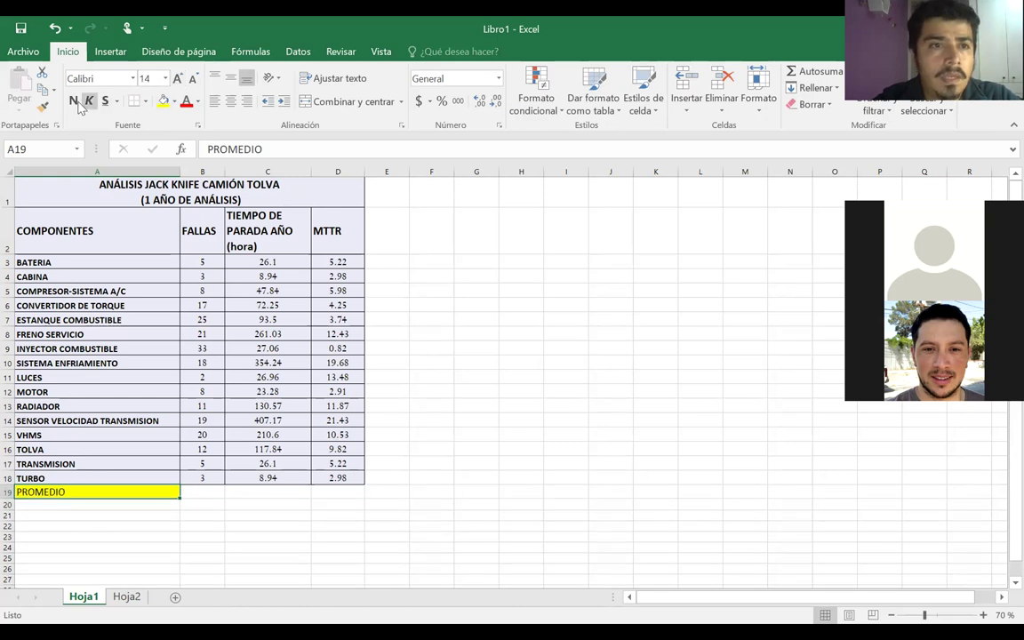
pyautogui.click(73, 101)
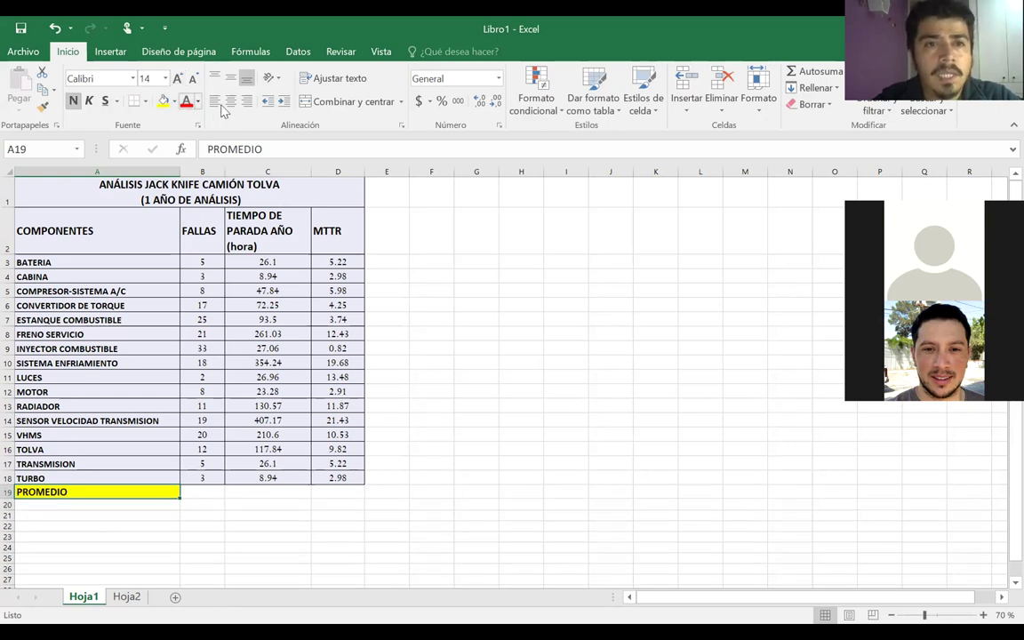
pyautogui.click(247, 101)
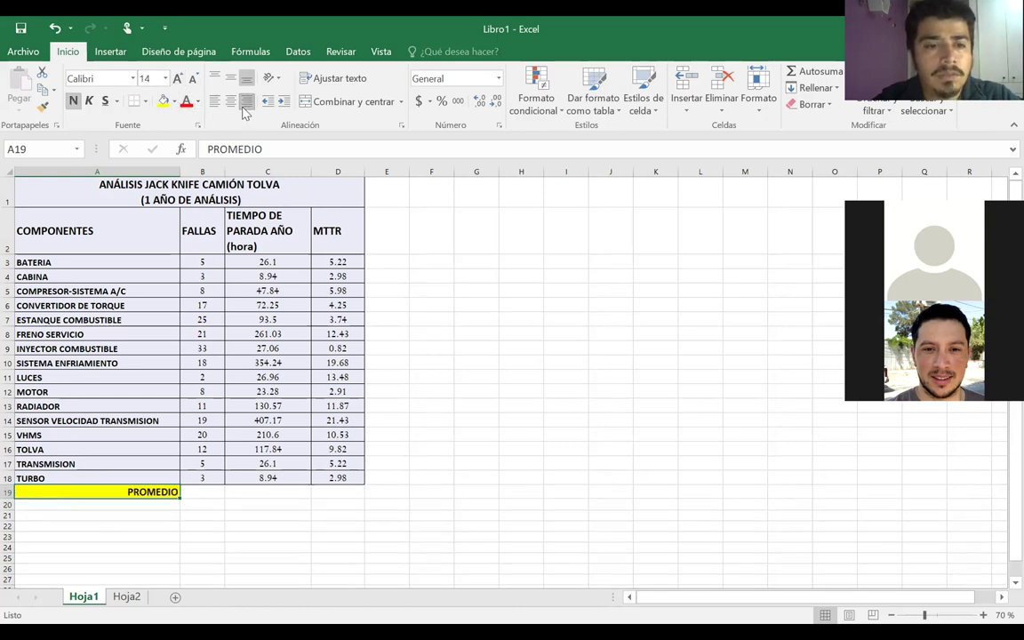
# Calculate the average number of failures in B19 with the formula =PROMEDIO(B3:B18)
pyautogui.click(206, 491)
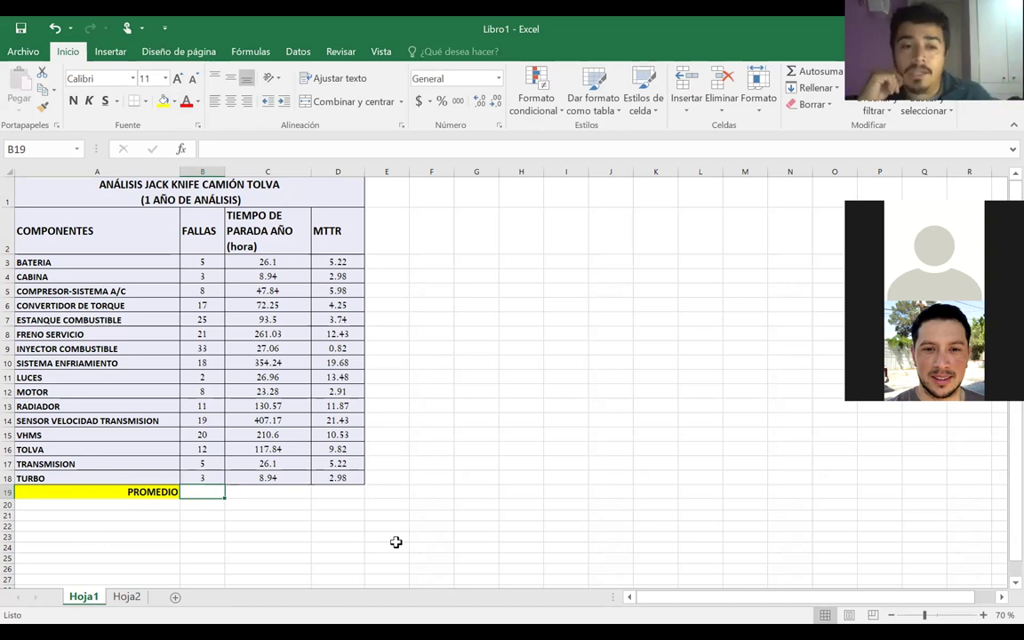
pyautogui.write('=')
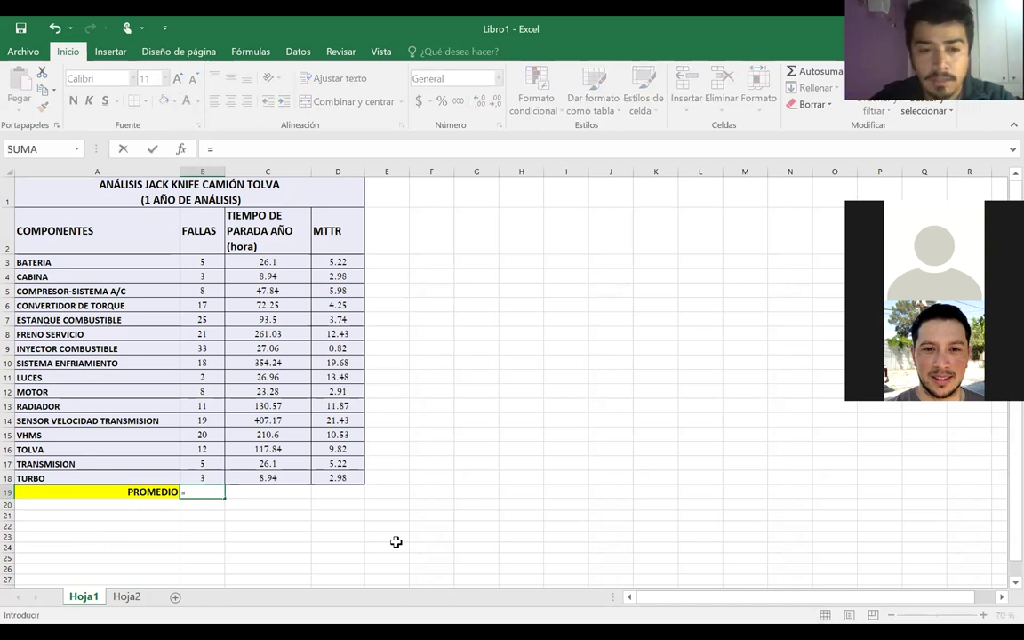
pyautogui.write('PROME')
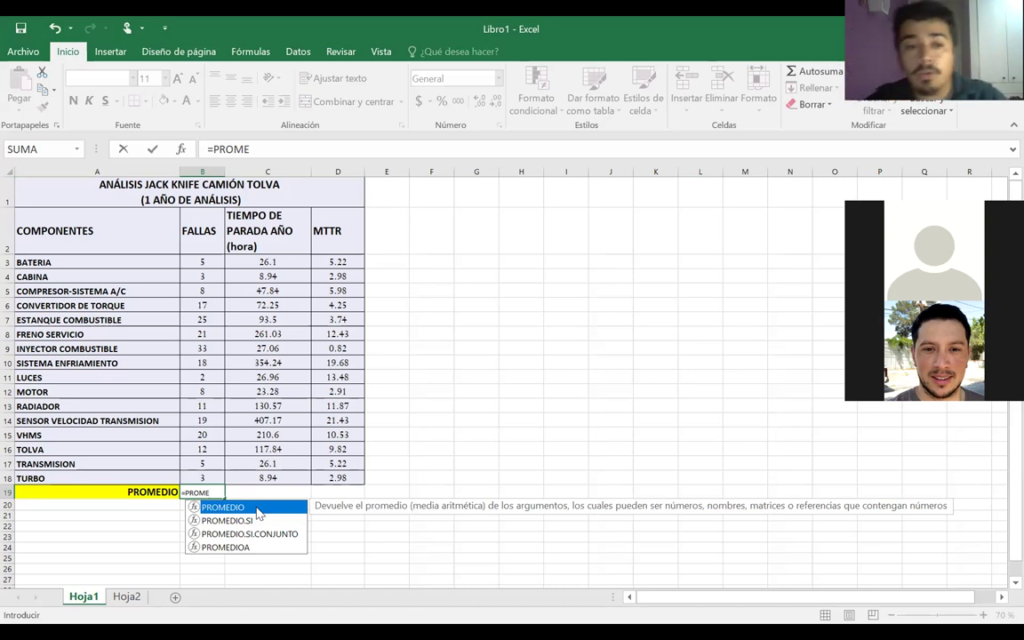
pyautogui.press('Tab')
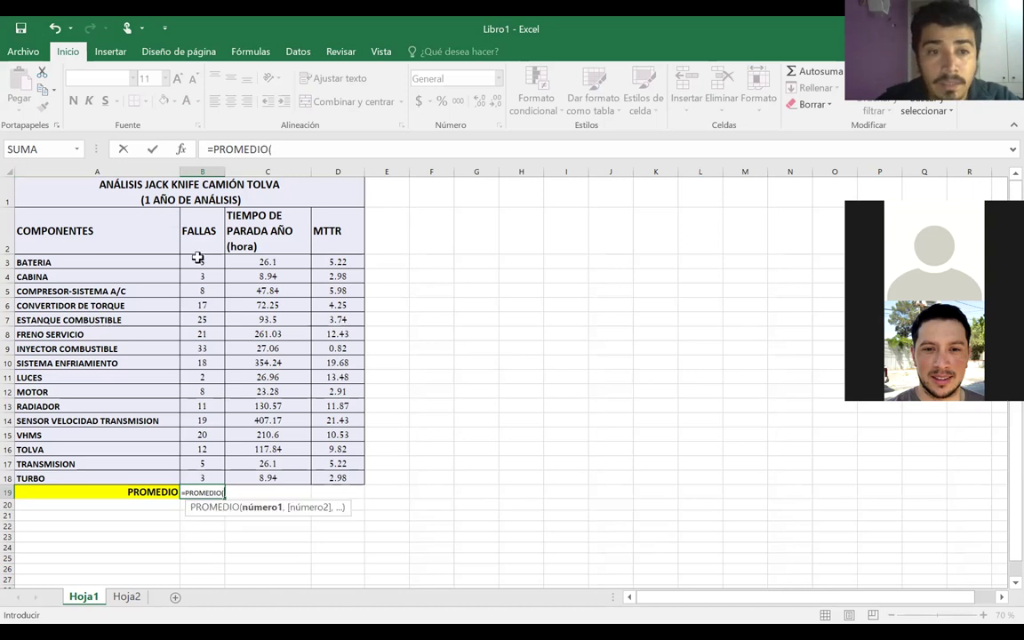
pyautogui.click(199, 264)
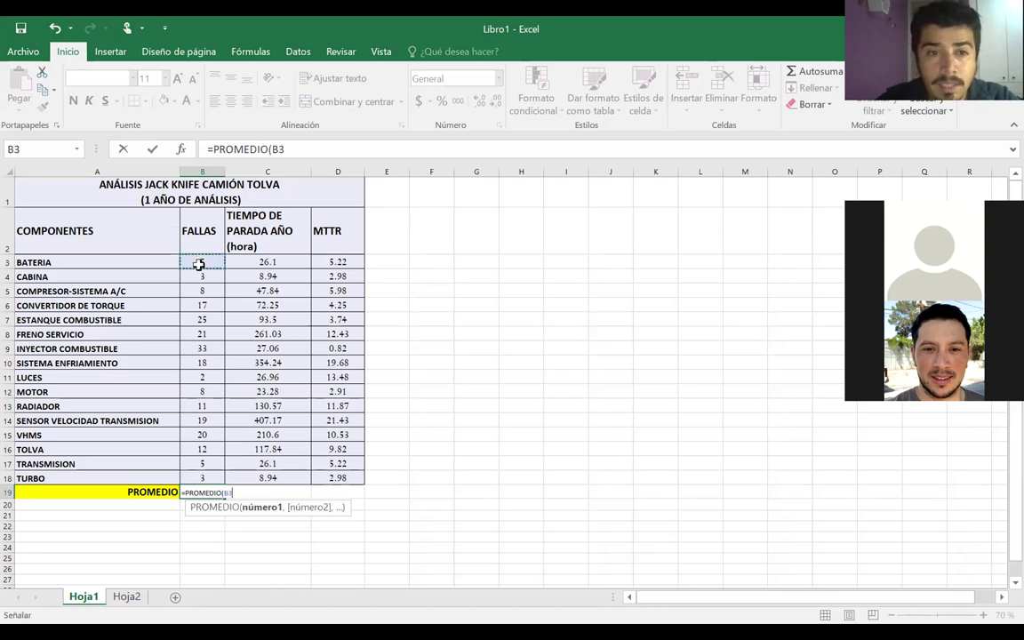
pyautogui.keyDown('shift'); pyautogui.click(195, 477); pyautogui.keyUp('shift')
pyautogui.press('Return')
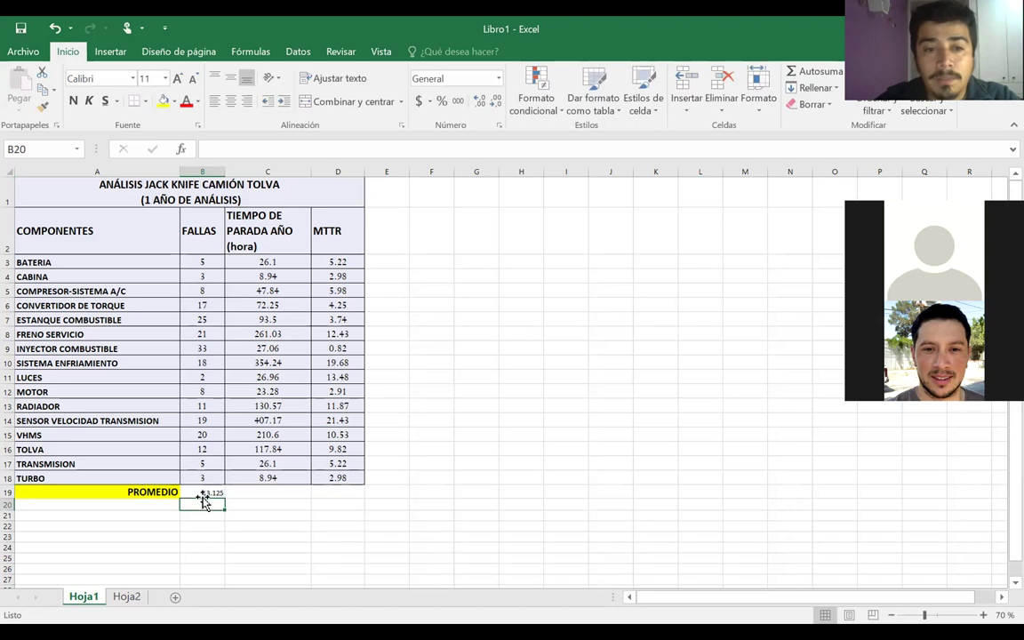
# Copy the PROMEDIO label's formatting to the failure average in B19 and to the empty MTTR cell D19
pyautogui.click(156, 491)
pyautogui.rightClick(156, 490)
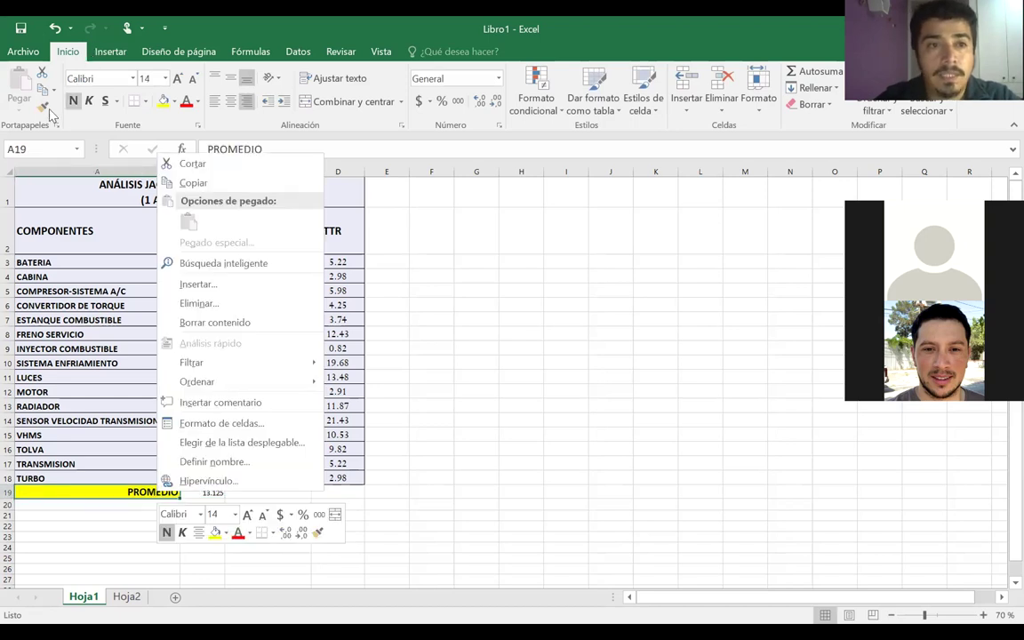
pyautogui.click(338, 513)
pyautogui.click(210, 491)
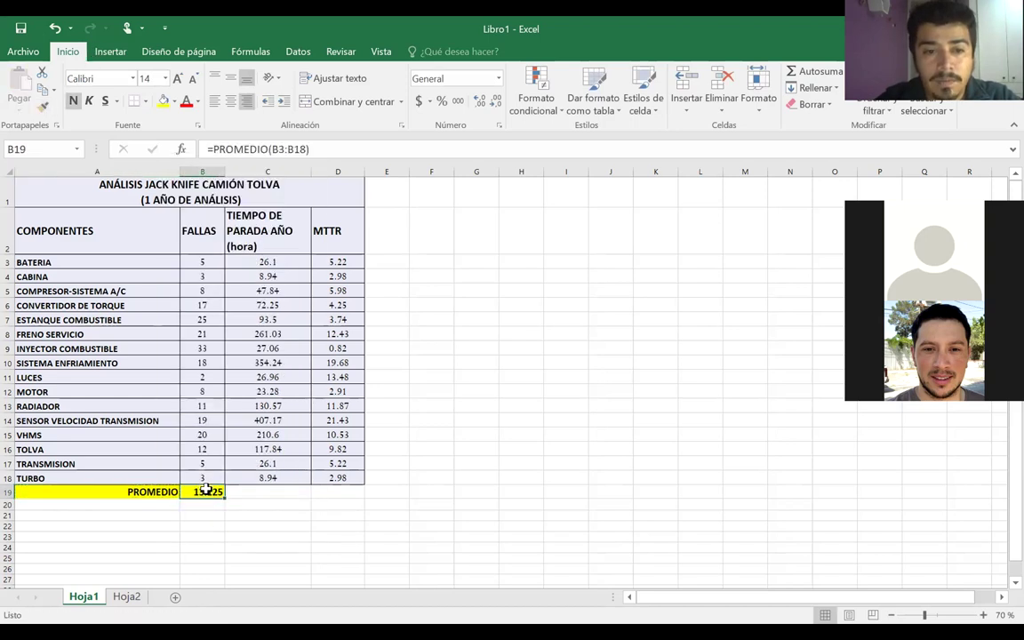
pyautogui.click(42, 105)
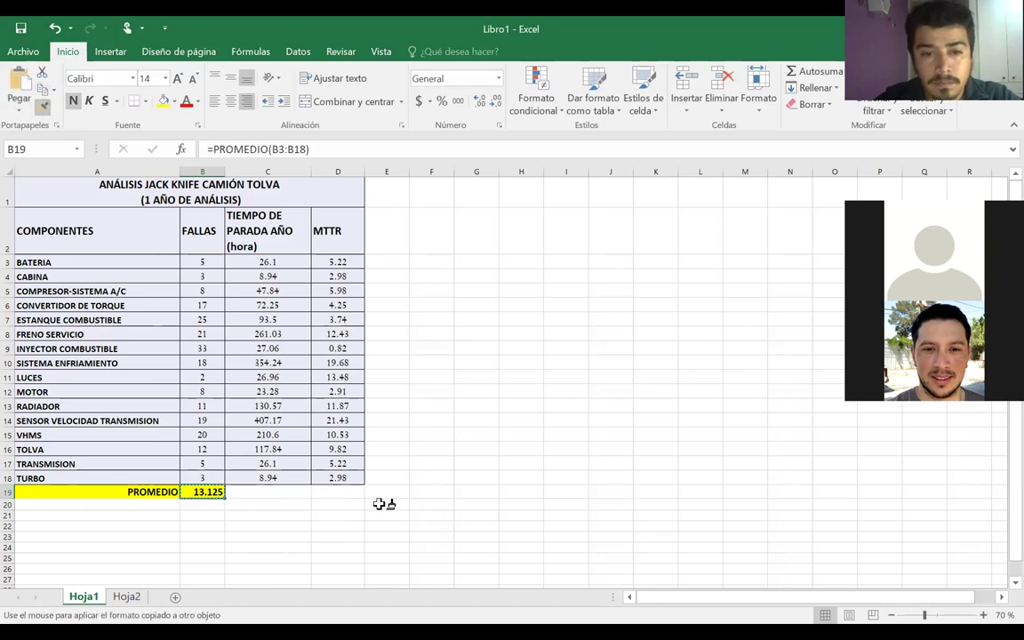
pyautogui.click(332, 487)
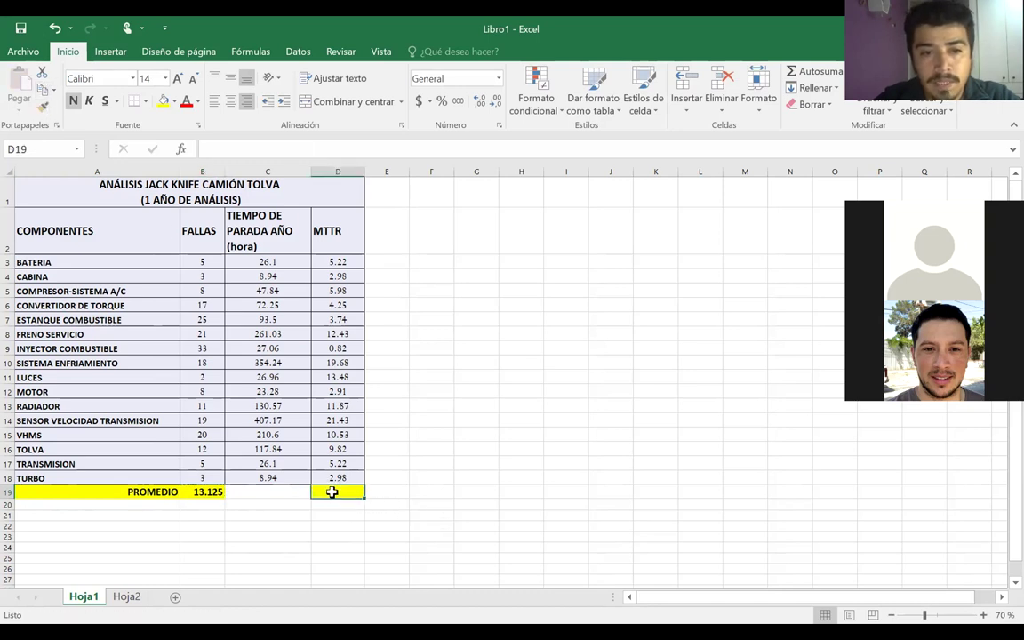
pyautogui.click(214, 489)
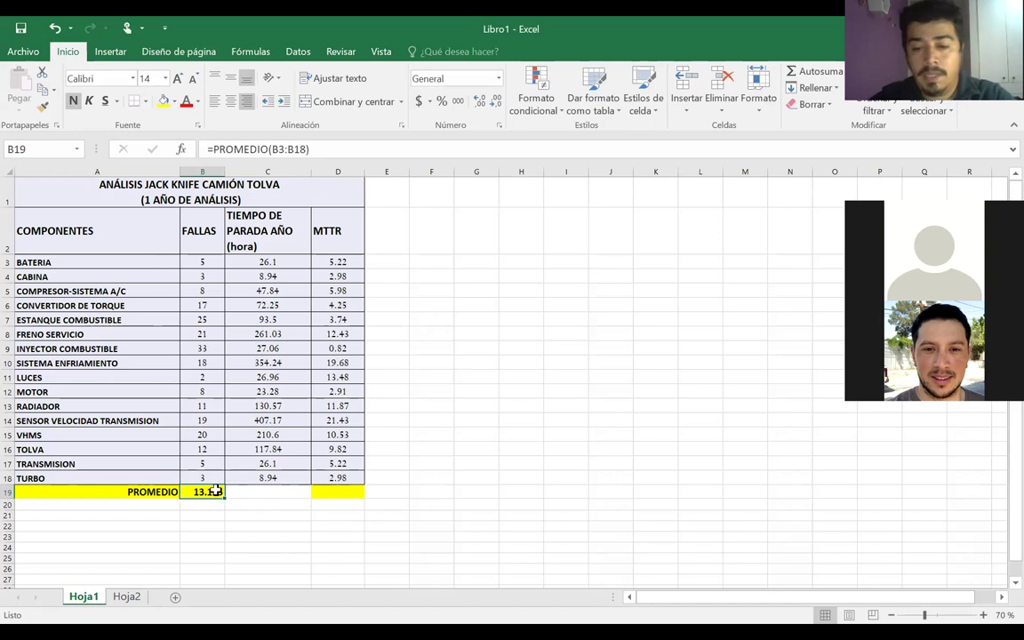
pyautogui.write('=')
pyautogui.hotkey('ctrl', 'z')
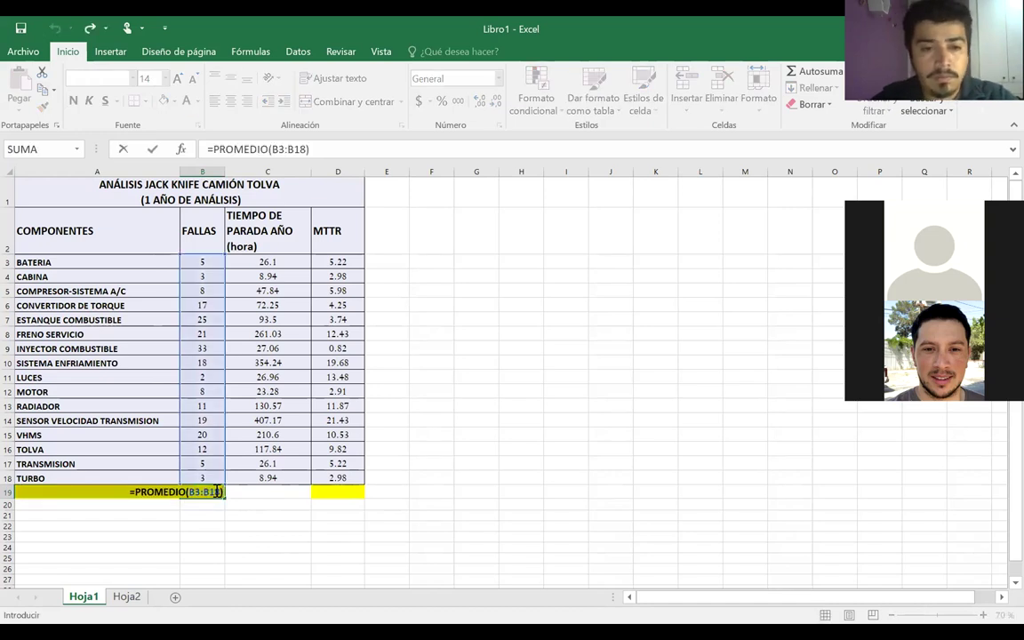
pyautogui.press('Return')
# Calculate the average MTTR in D19 with the formula =PROMEDIO(D3:D18)
pyautogui.click(338, 491)
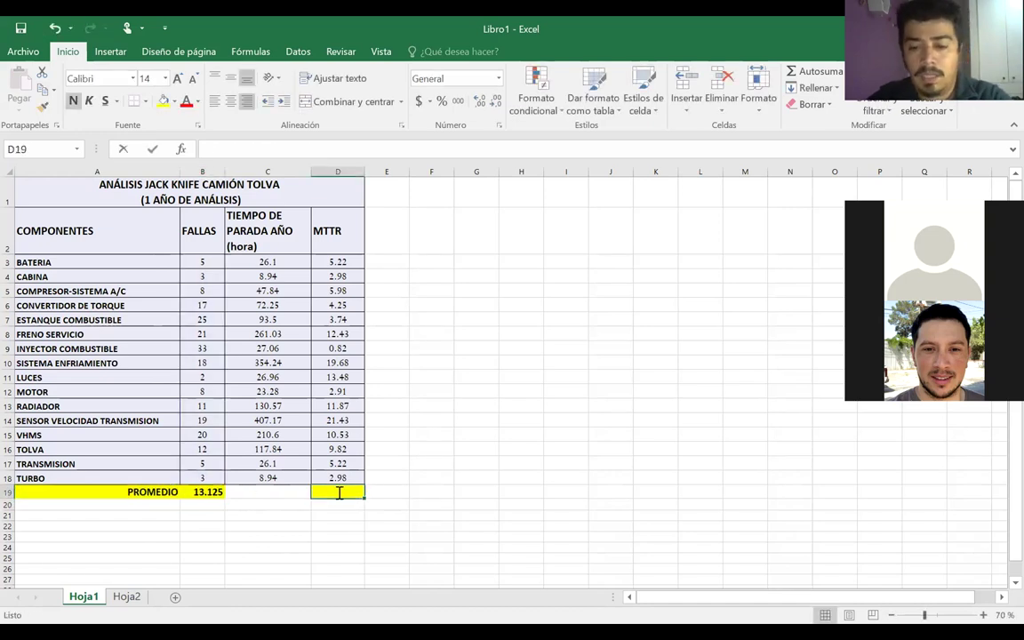
pyautogui.write('=')
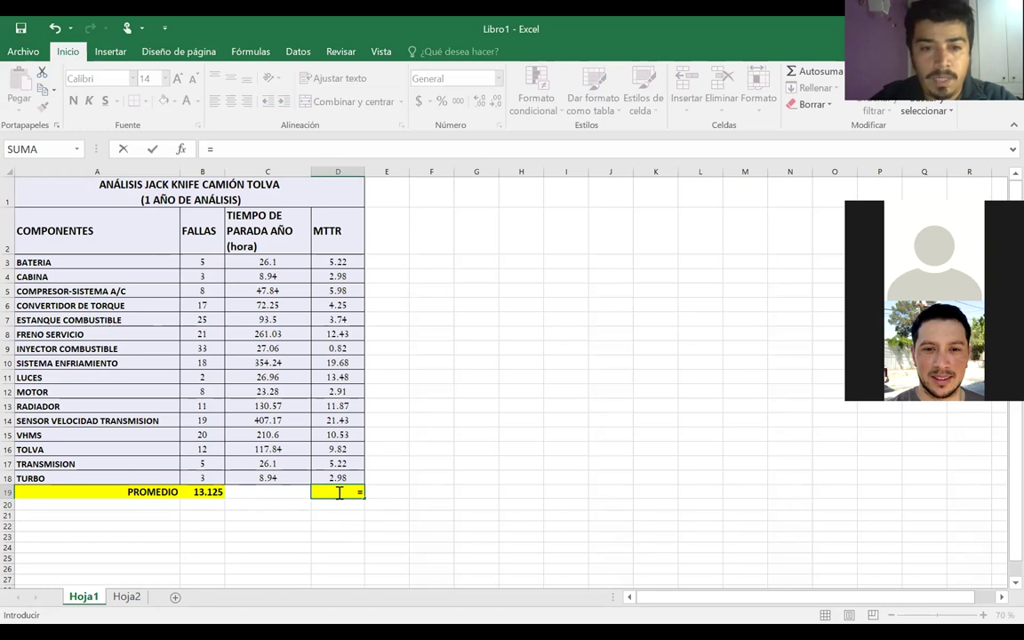
pyautogui.write('PROME')
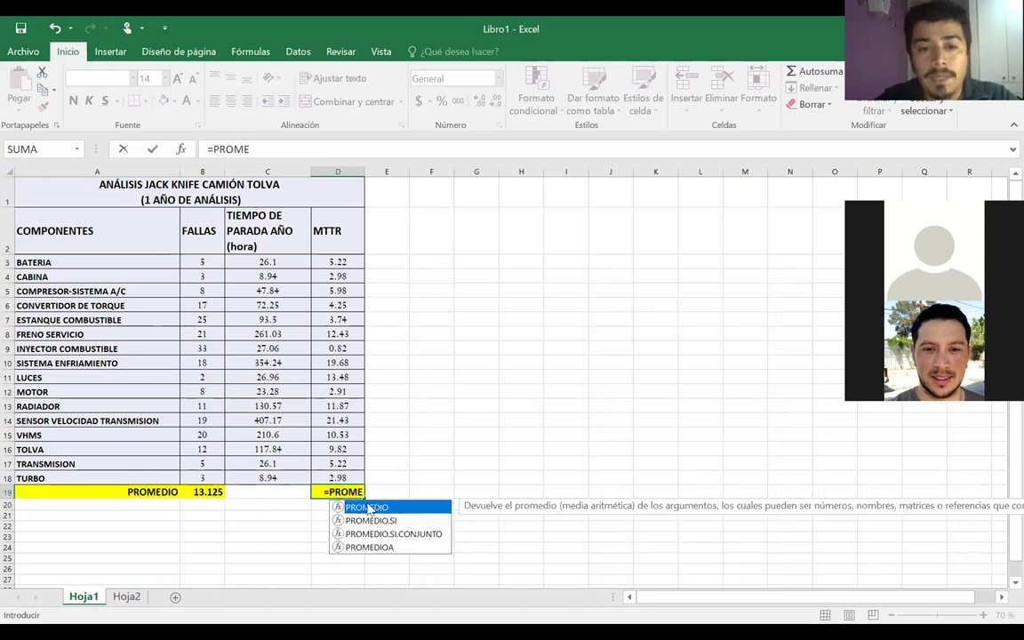
pyautogui.press('Tab')
pyautogui.click(338, 264)
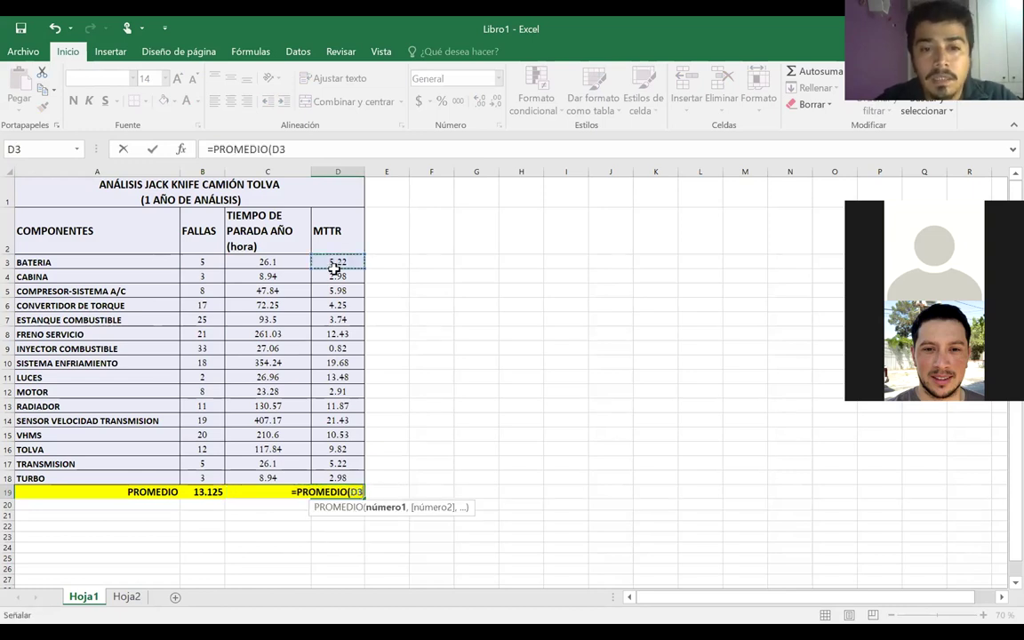
pyautogui.keyDown('shift'); pyautogui.click(330, 478); pyautogui.keyUp('shift')
pyautogui.press('Return')
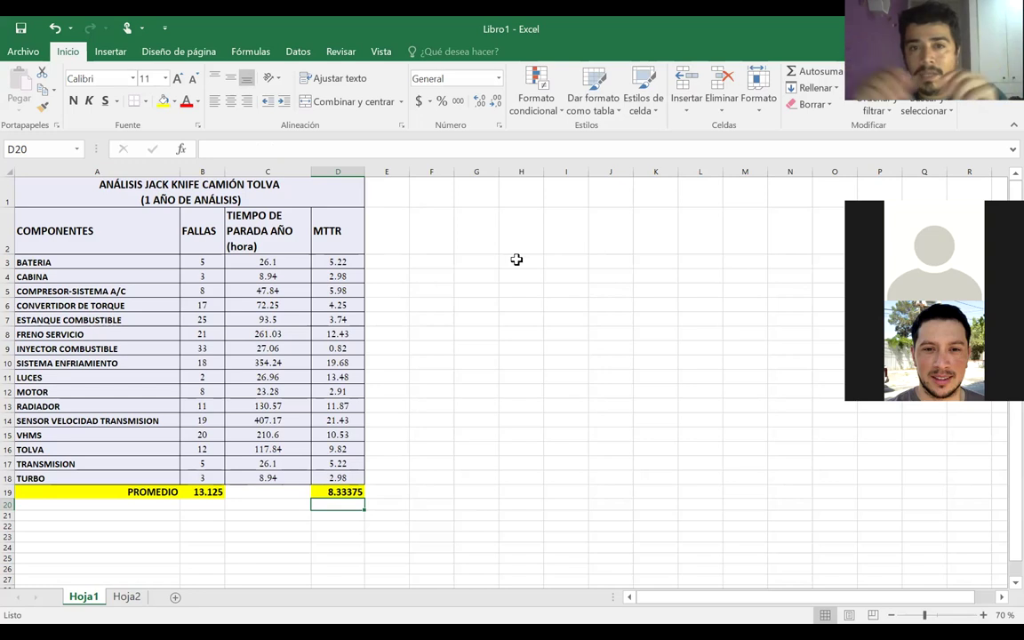
# Insert an XY scatter chart (Dispersión) from the components and failures in A3:B18 together with the MTTR values in D3:D18
pyautogui.moveTo(55, 263); pyautogui.dragTo(206, 482)
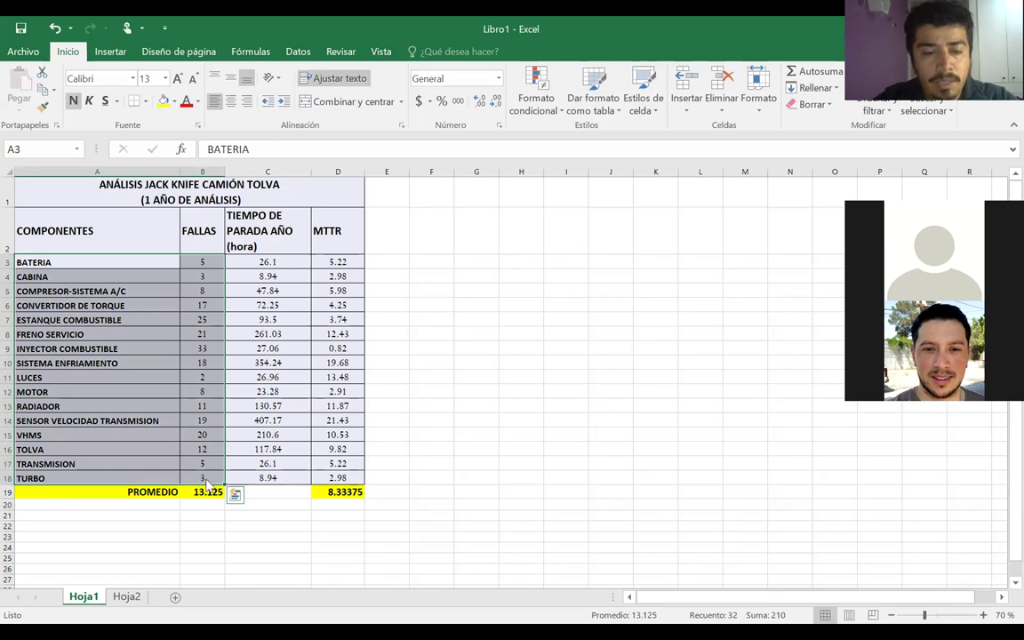
pyautogui.moveTo(347, 264); pyautogui.dragTo(331, 478)
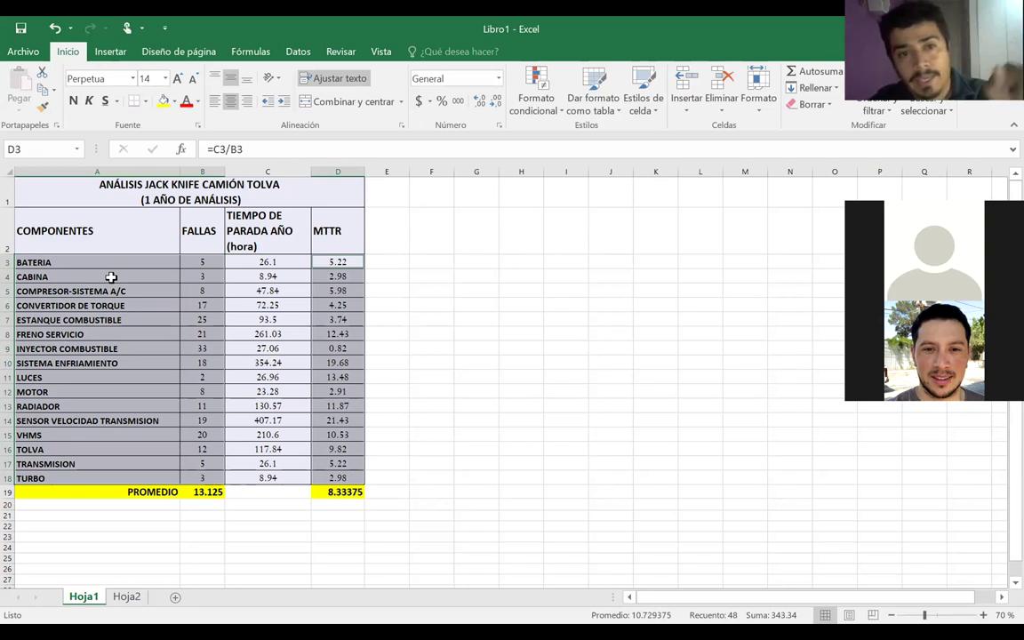
pyautogui.click(121, 54)
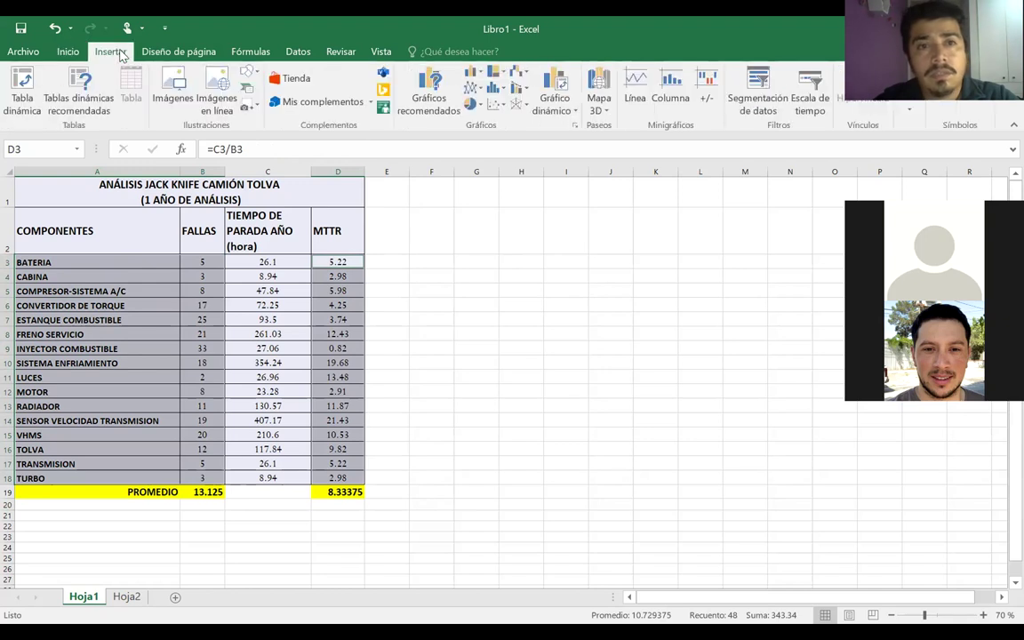
pyautogui.click(503, 106)
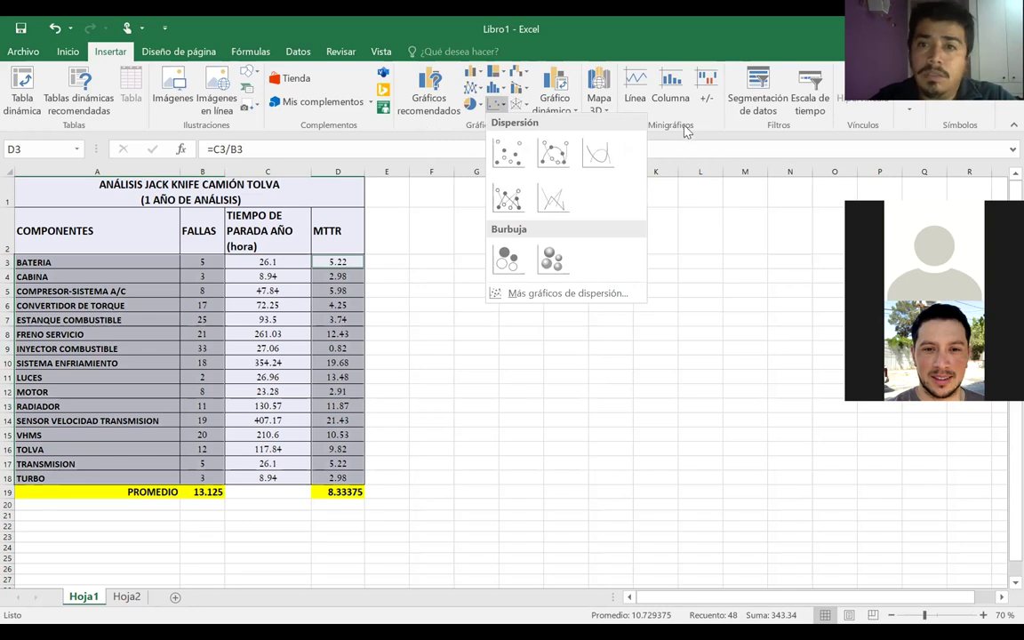
pyautogui.click(576, 127)
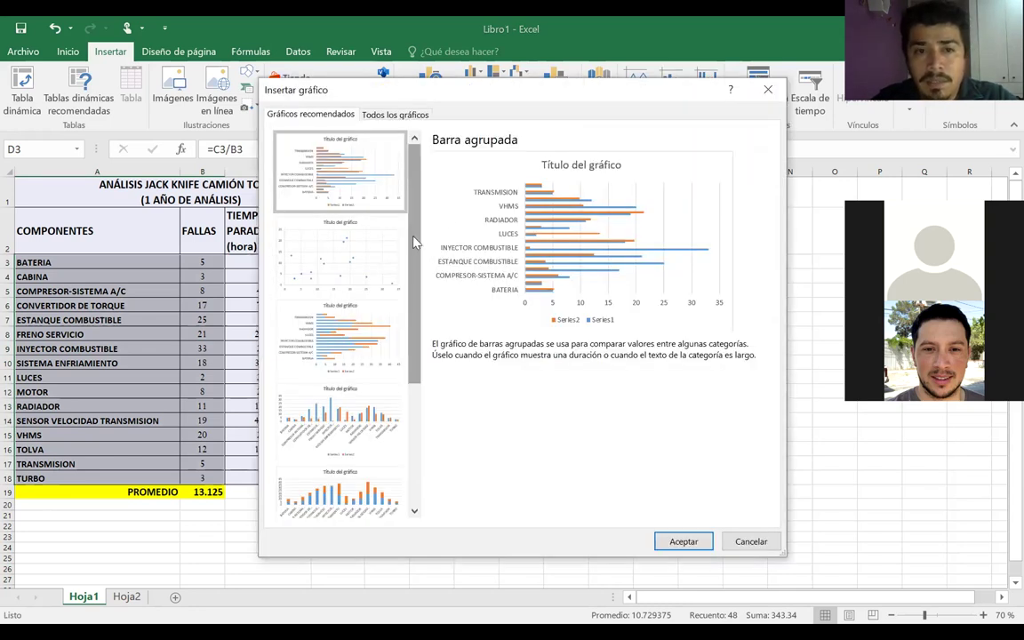
pyautogui.moveTo(418, 236); pyautogui.dragTo(448, 222)
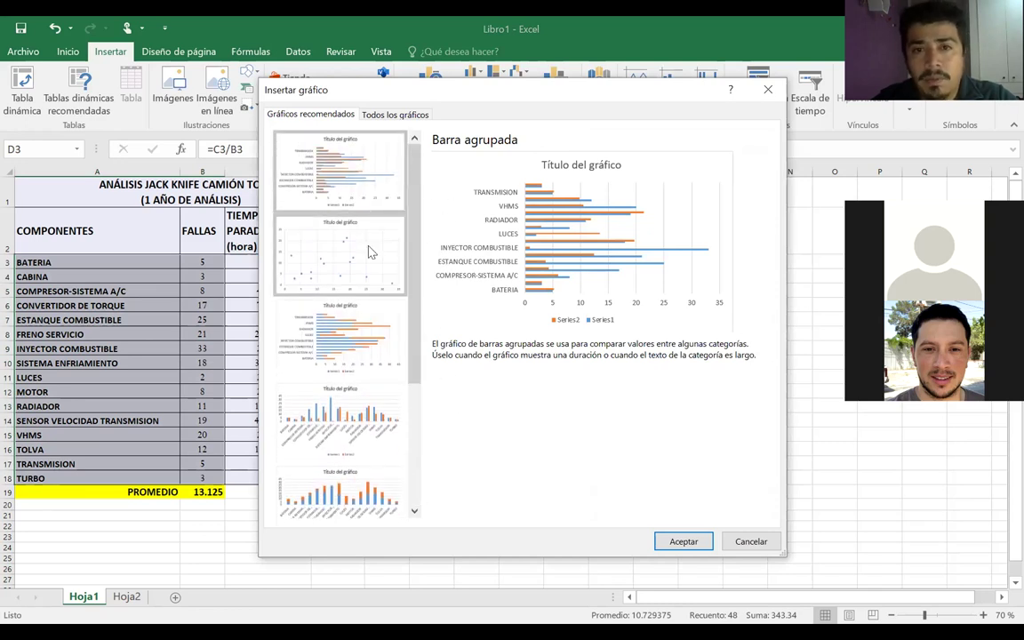
pyautogui.click(392, 116)
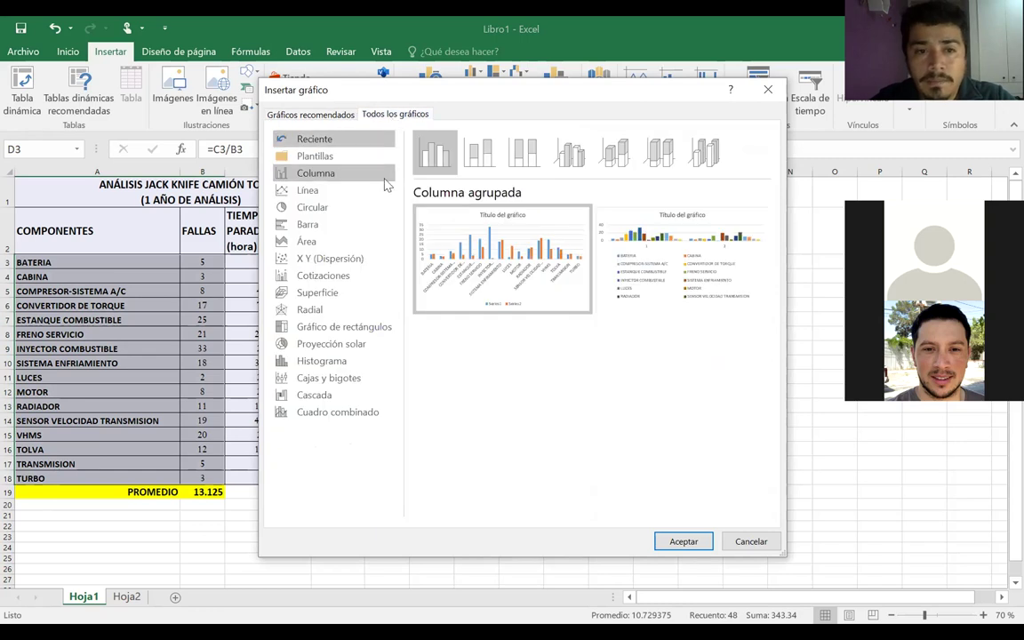
pyautogui.click(307, 264)
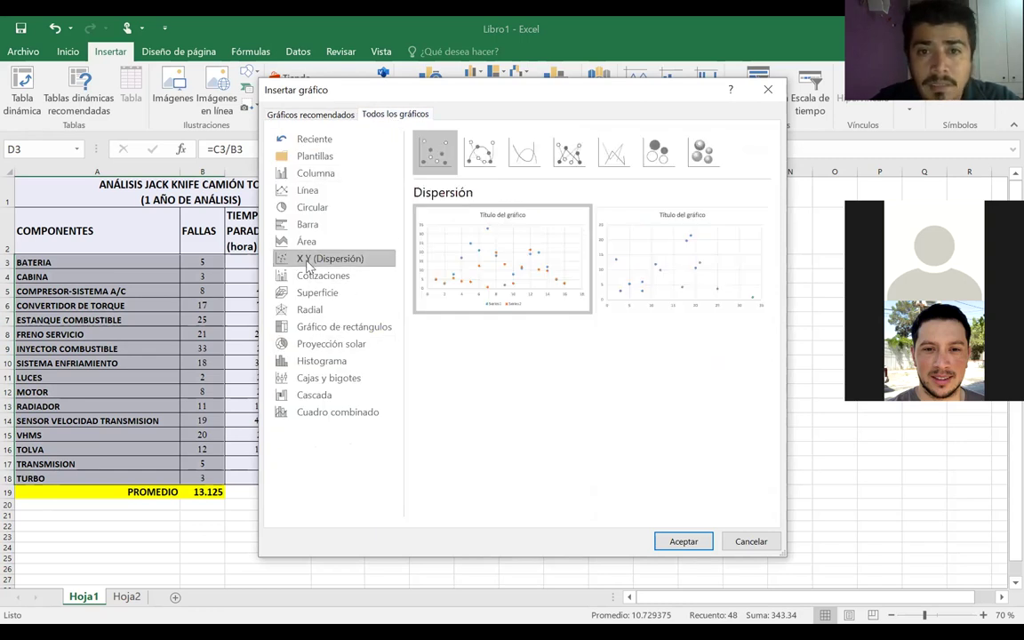
pyautogui.moveTo(505, 258)
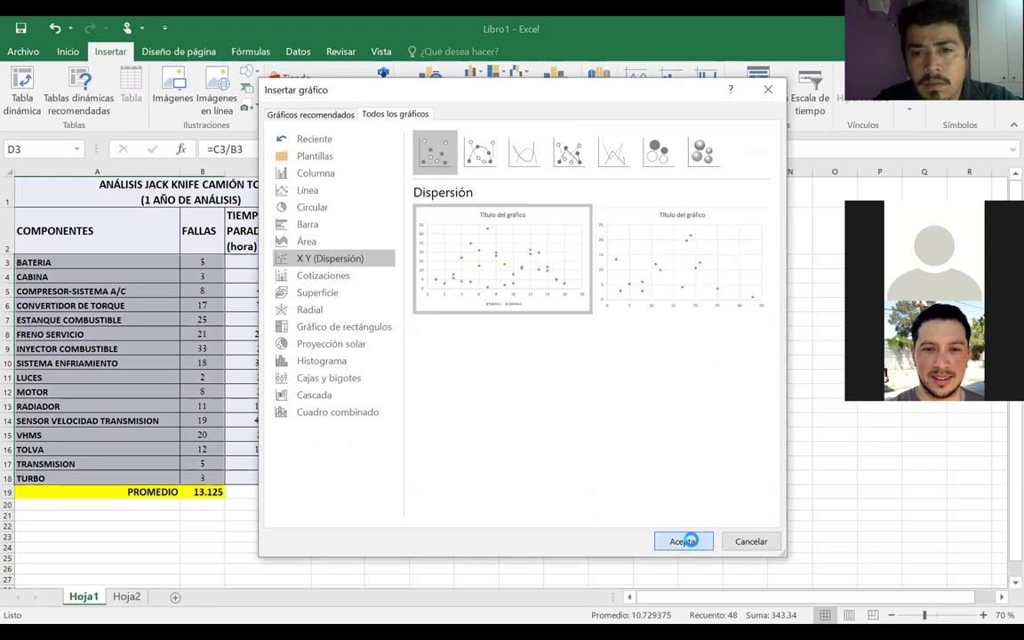
pyautogui.doubleClick(569, 284)
# Move the scatter chart beside the table and enlarge it to span about columns E to N and rows 1 to 16
pyautogui.moveTo(574, 313); pyautogui.dragTo(590, 193)
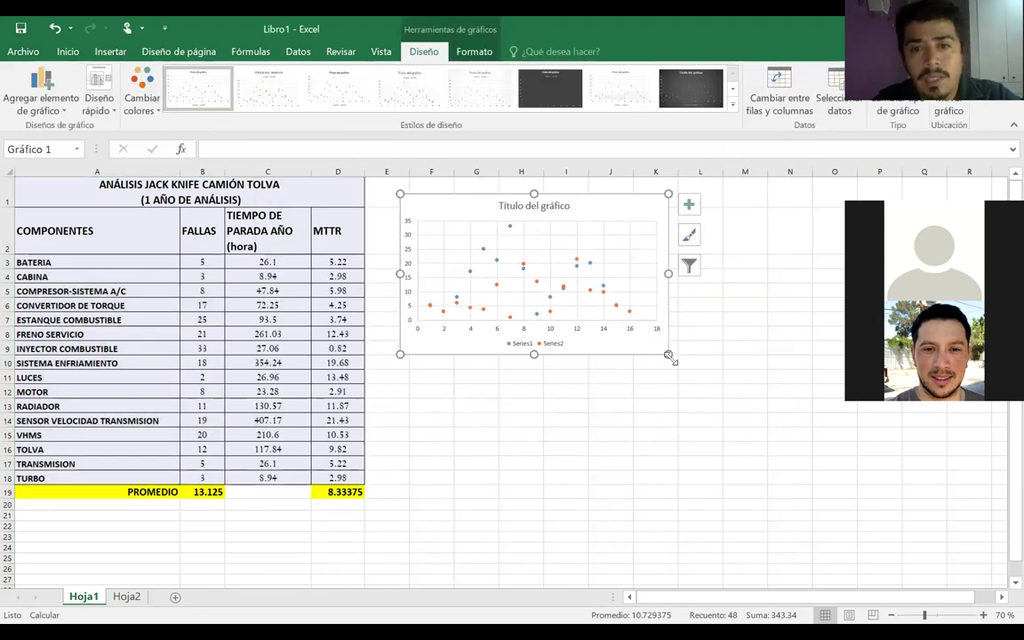
pyautogui.moveTo(674, 366); pyautogui.dragTo(786, 457)
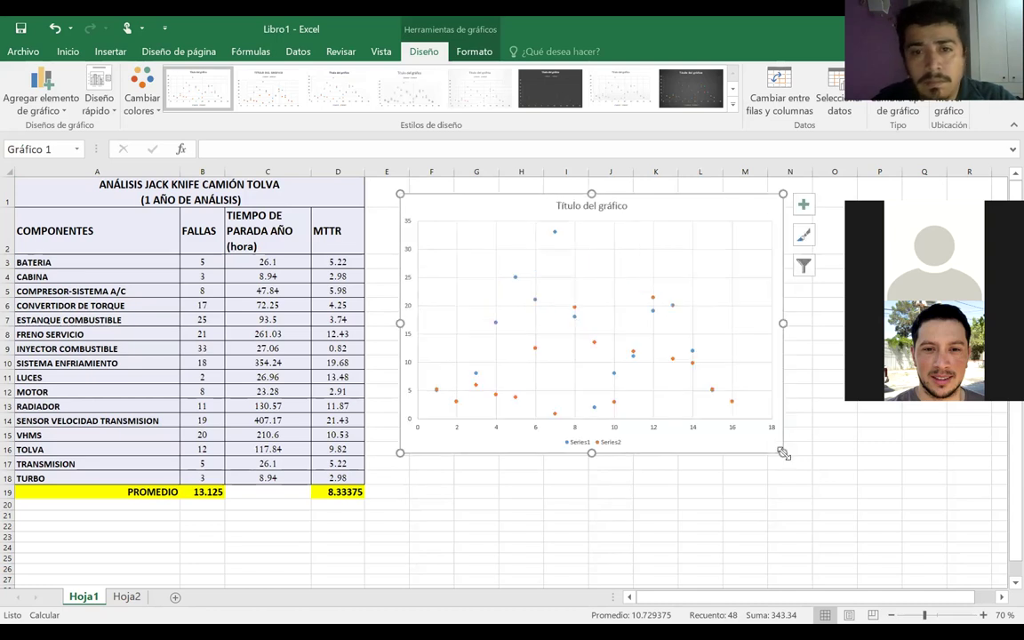
pyautogui.rightClick(590, 297)
pyautogui.click(516, 267)
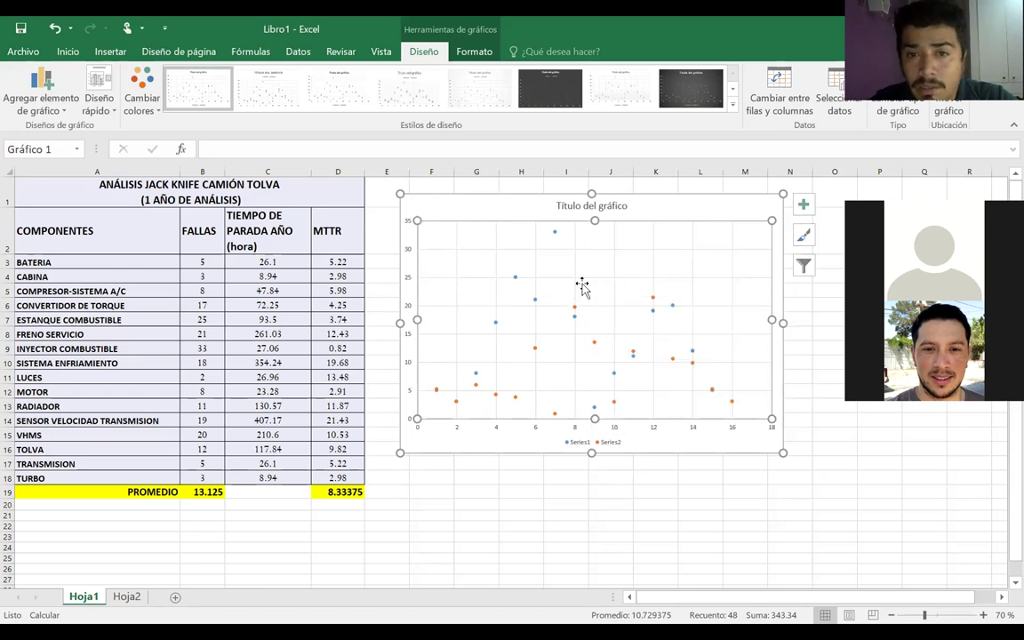
# Remove Series1 and Series2 from the scatter chart's source data
pyautogui.rightClick(593, 296)
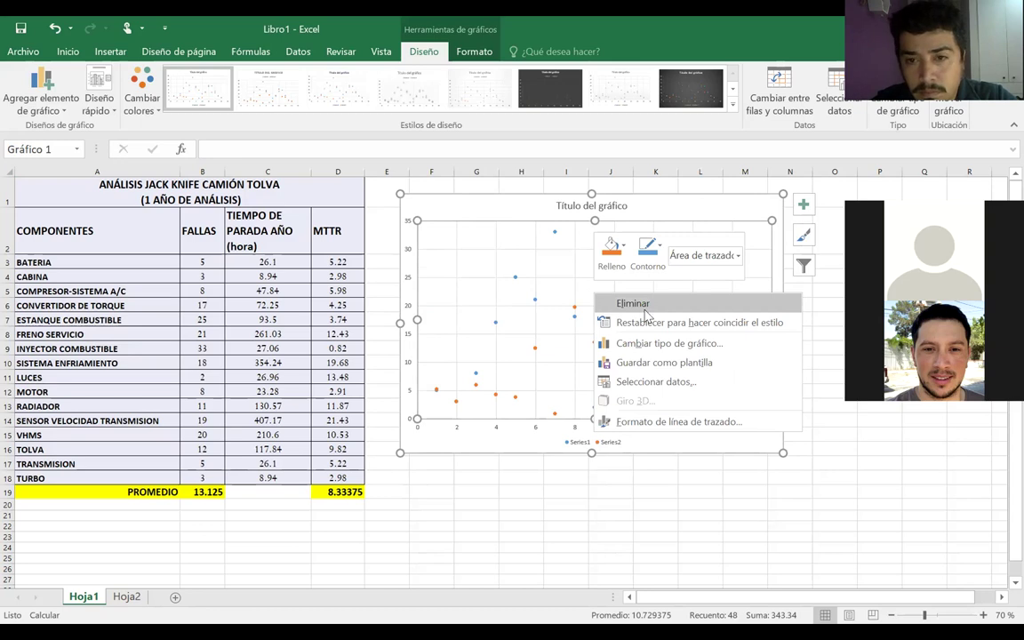
pyautogui.click(712, 390)
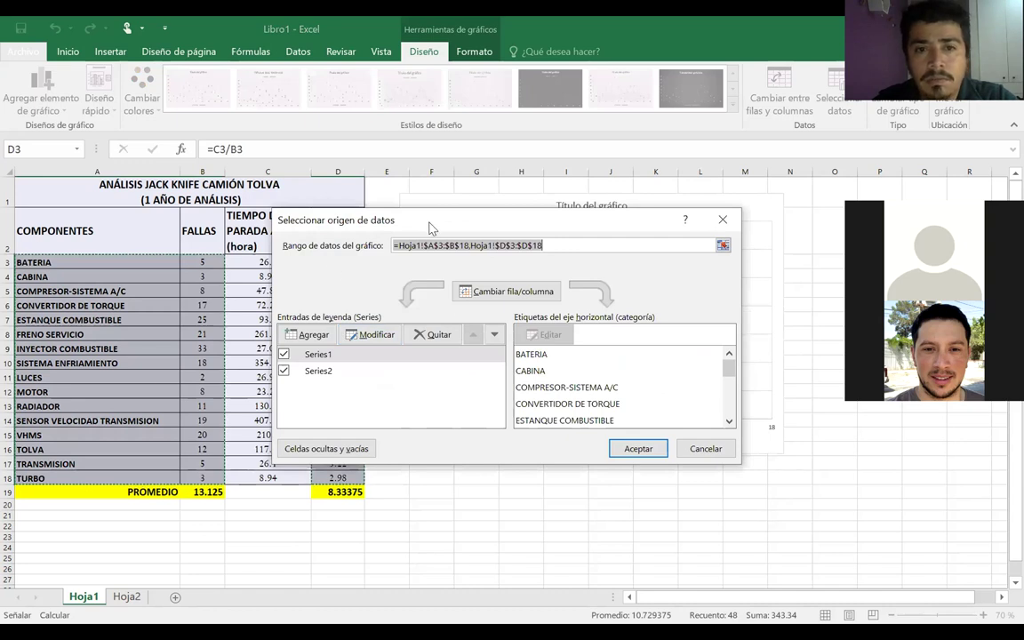
pyautogui.moveTo(392, 220); pyautogui.dragTo(435, 344)
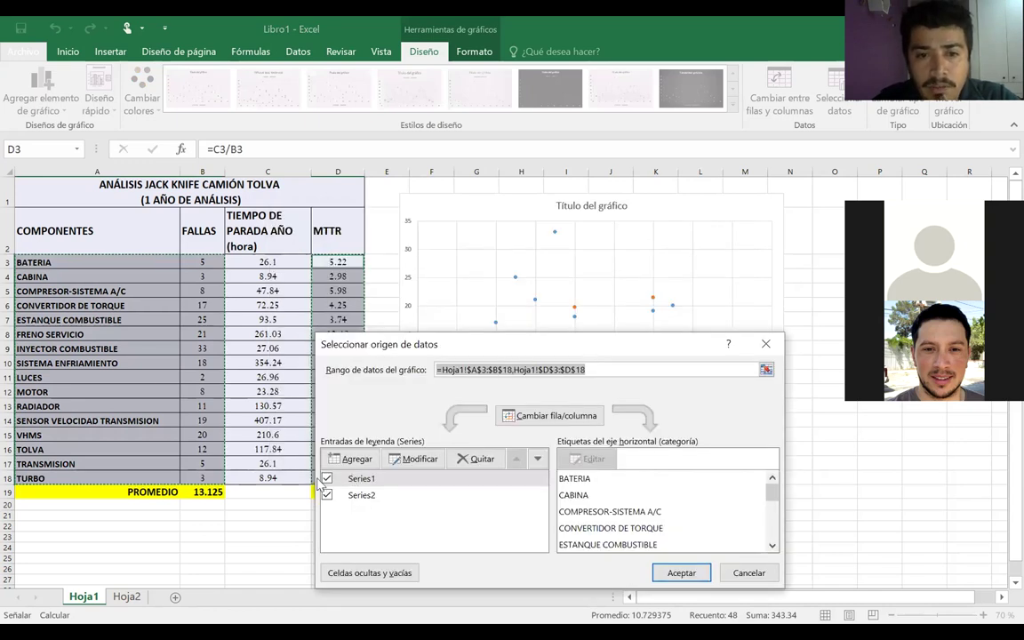
pyautogui.click(328, 480)
pyautogui.click(328, 479)
pyautogui.click(371, 480)
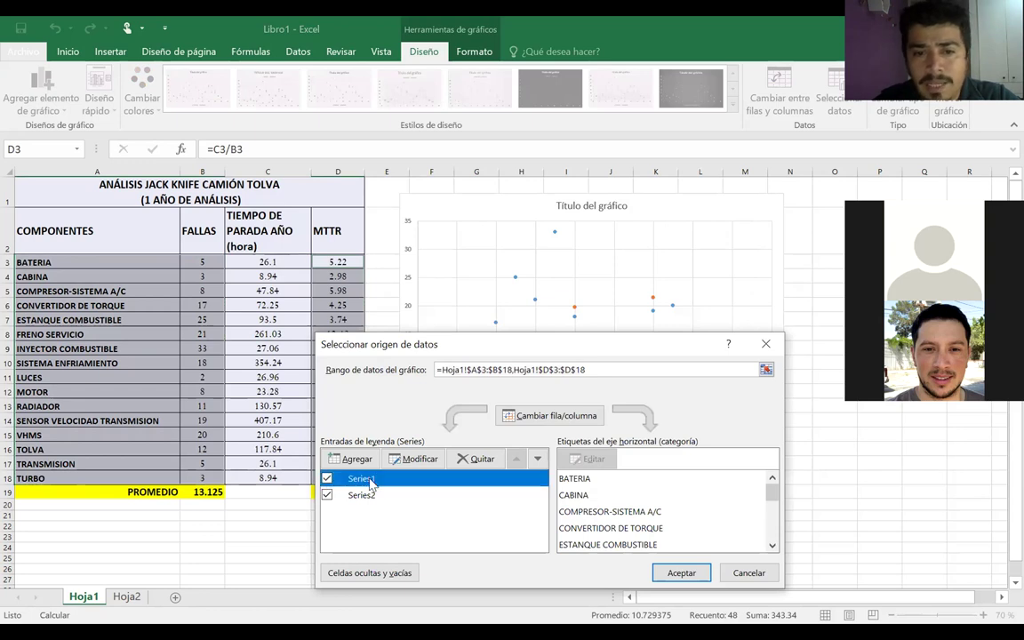
pyautogui.click(477, 459)
pyautogui.click(400, 479)
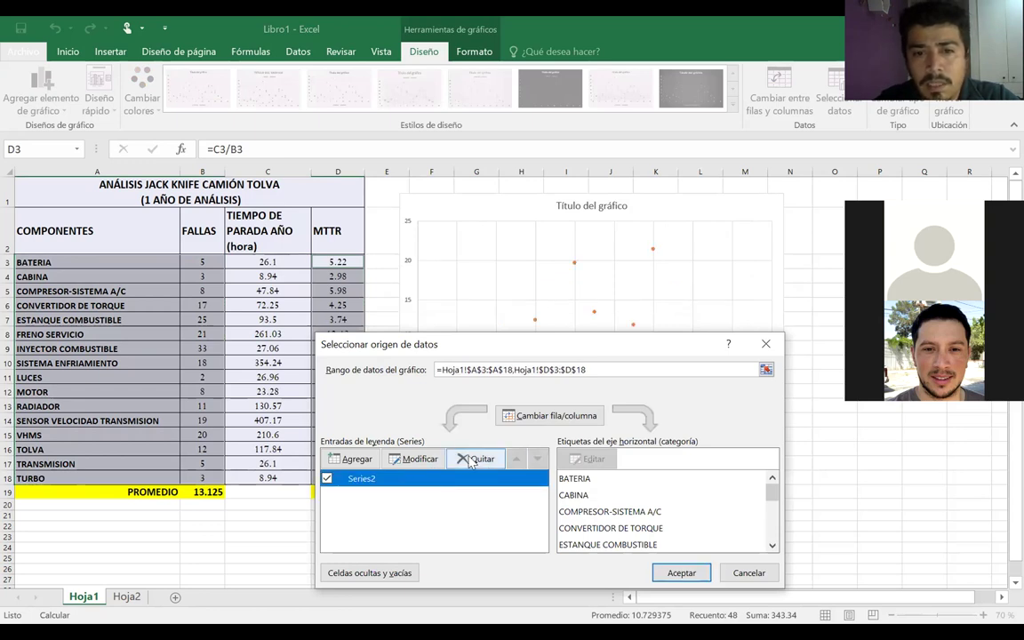
pyautogui.click(469, 459)
# Add a chart series for BATERIA, with its name from A3, X value from B3 and Y value from D3
pyautogui.click(357, 467)
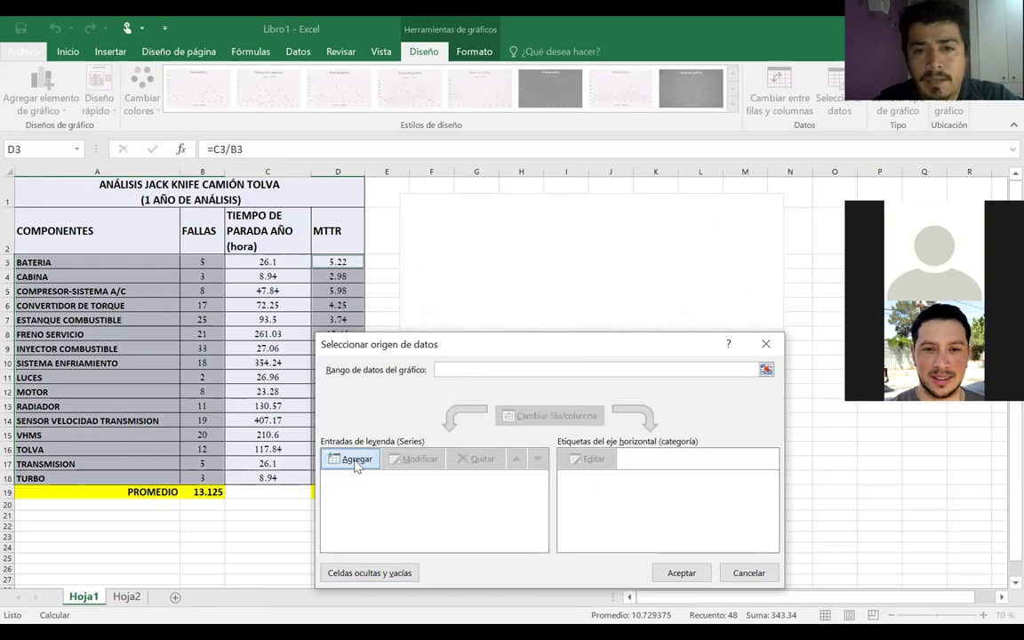
pyautogui.click(111, 261)
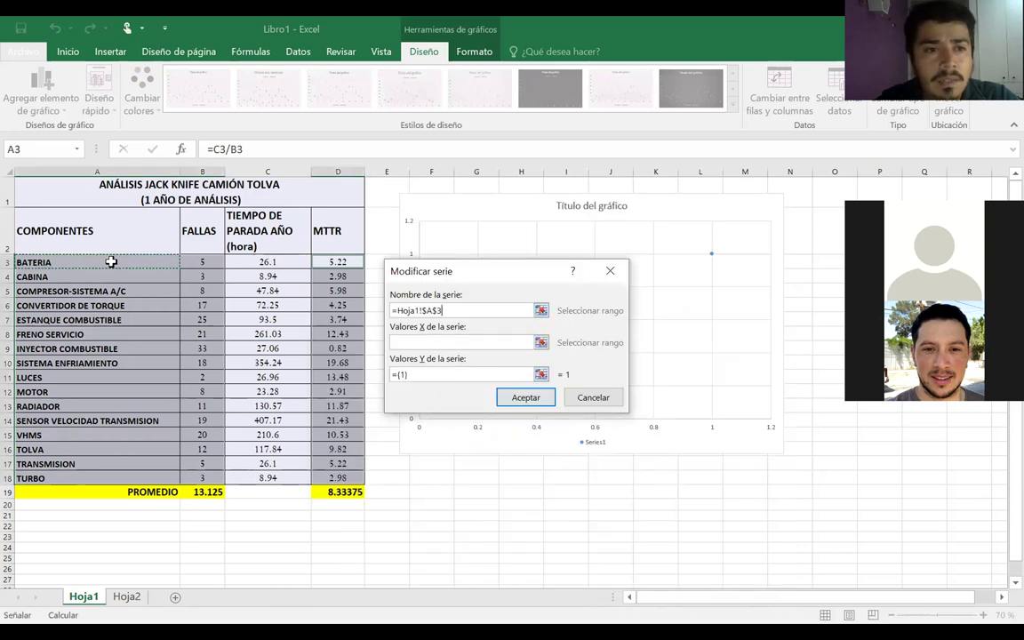
pyautogui.click(402, 341)
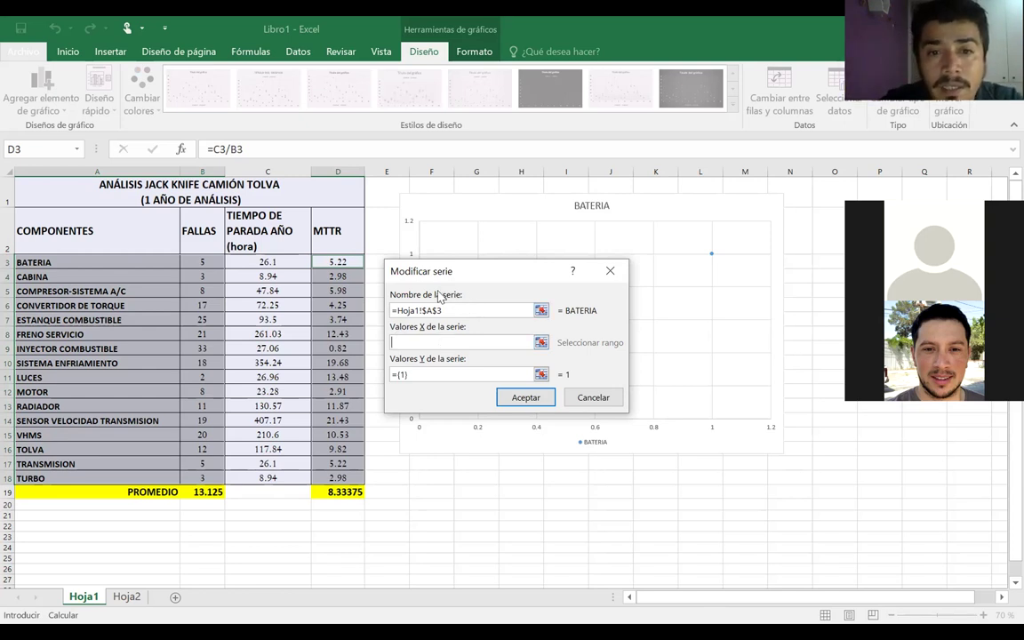
pyautogui.click(213, 261)
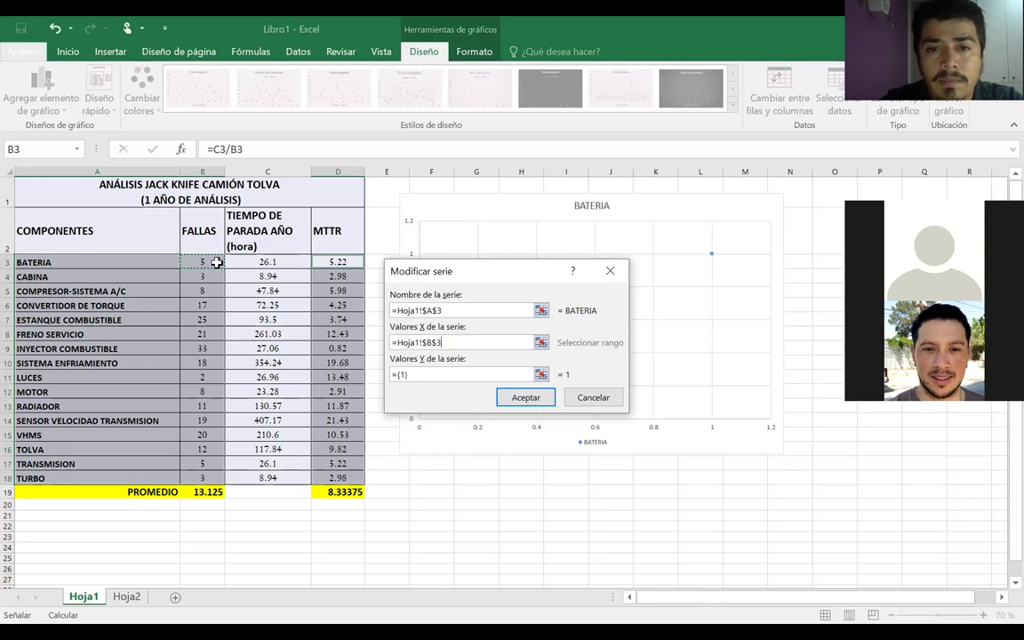
pyautogui.press('Tab')
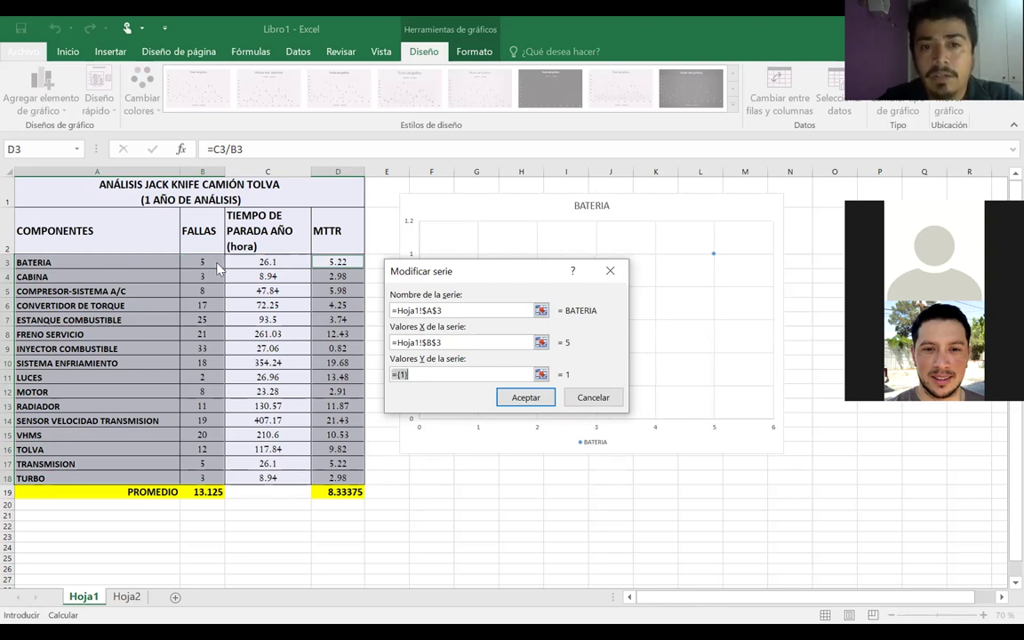
pyautogui.click(216, 263)
pyautogui.moveTo(202, 263); pyautogui.dragTo(203, 277)
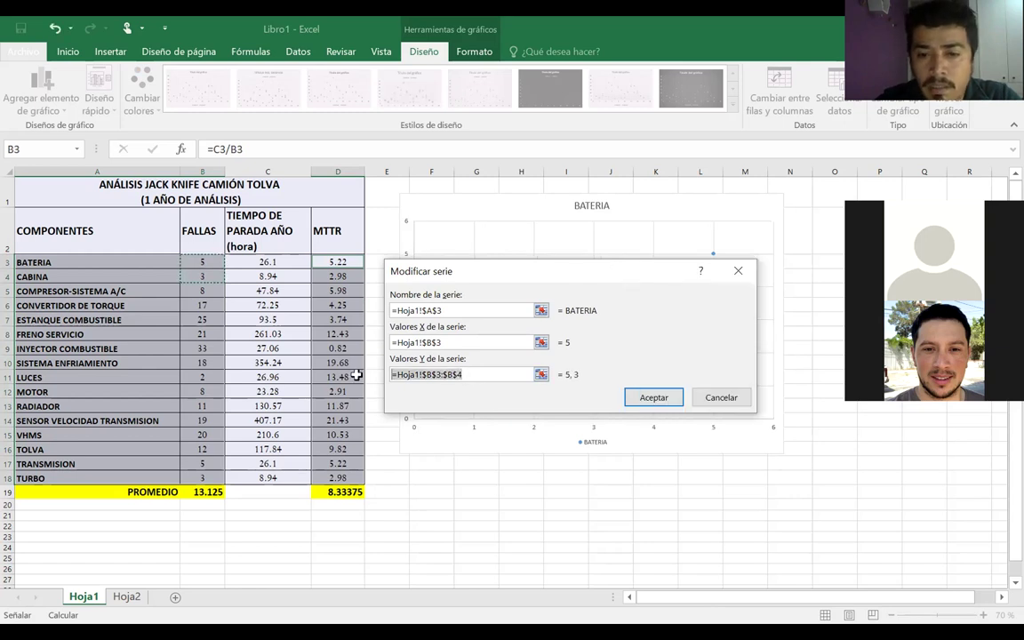
pyautogui.press('BackSpace')
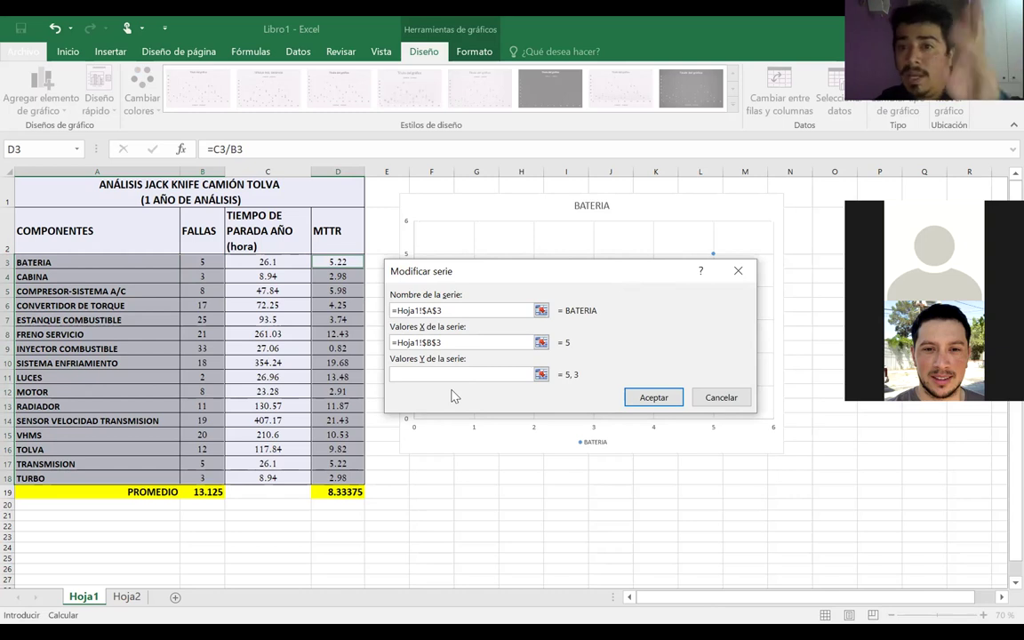
pyautogui.click(342, 261)
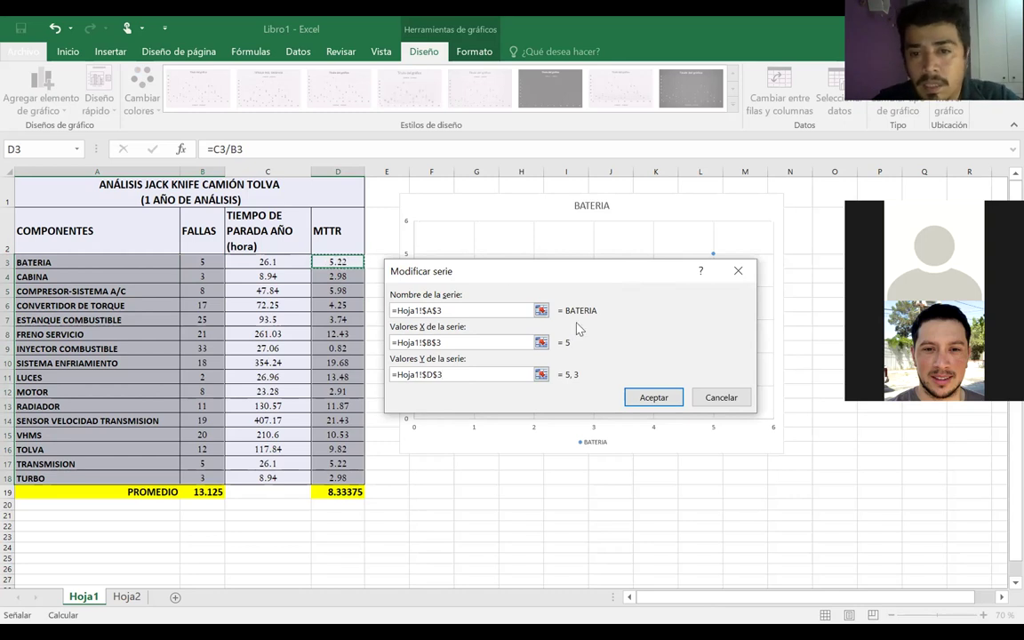
pyautogui.click(631, 398)
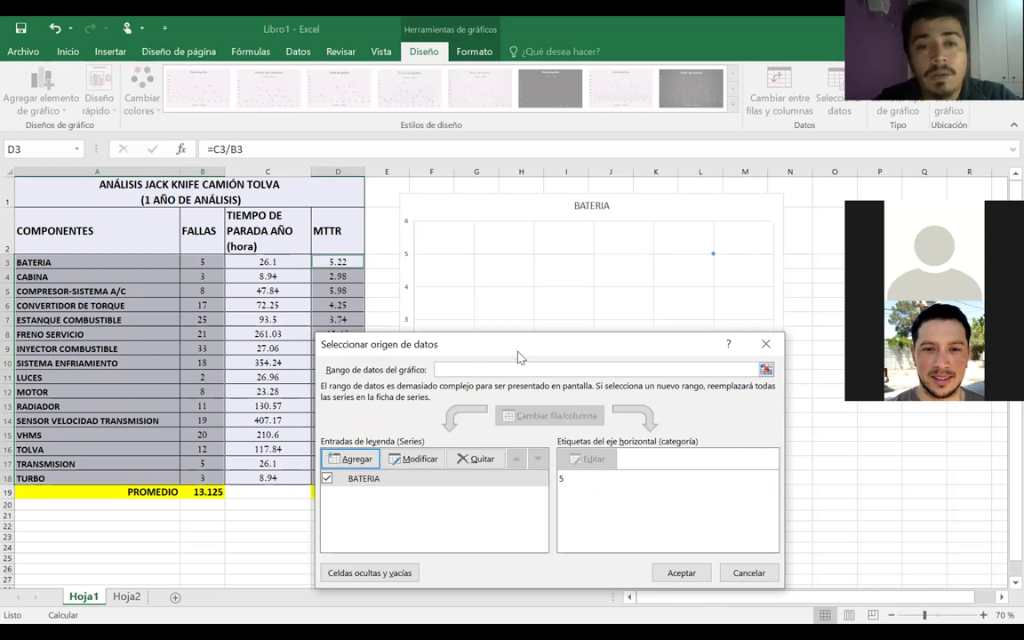
# Add a chart series for CABINA, with its name from A4, X value from B4 and Y value from D4
pyautogui.moveTo(475, 354); pyautogui.dragTo(476, 389)
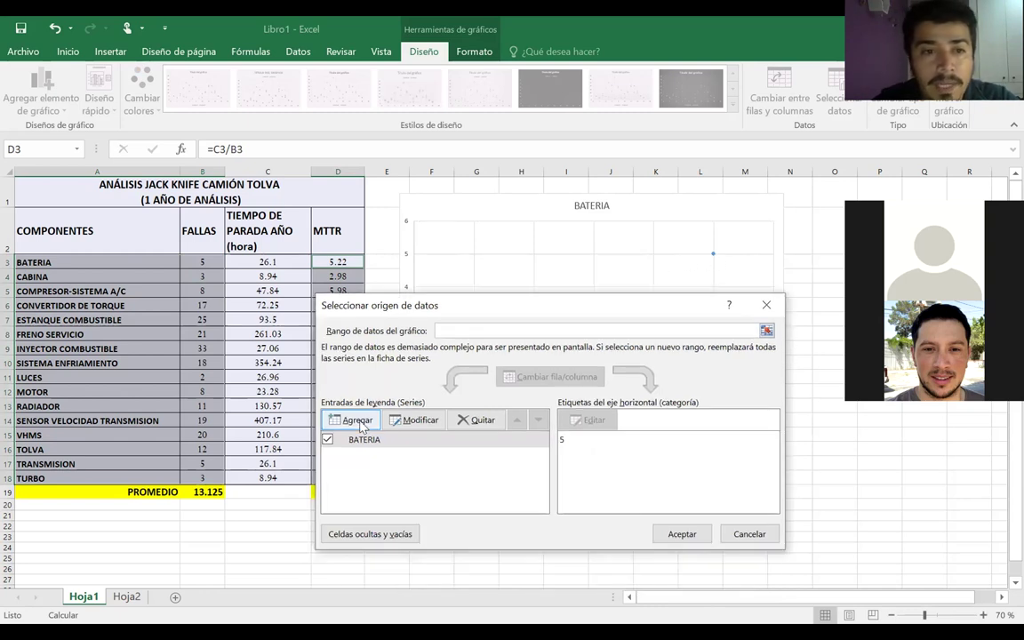
pyautogui.click(352, 493)
pyautogui.click(73, 278)
pyautogui.press('Tab')
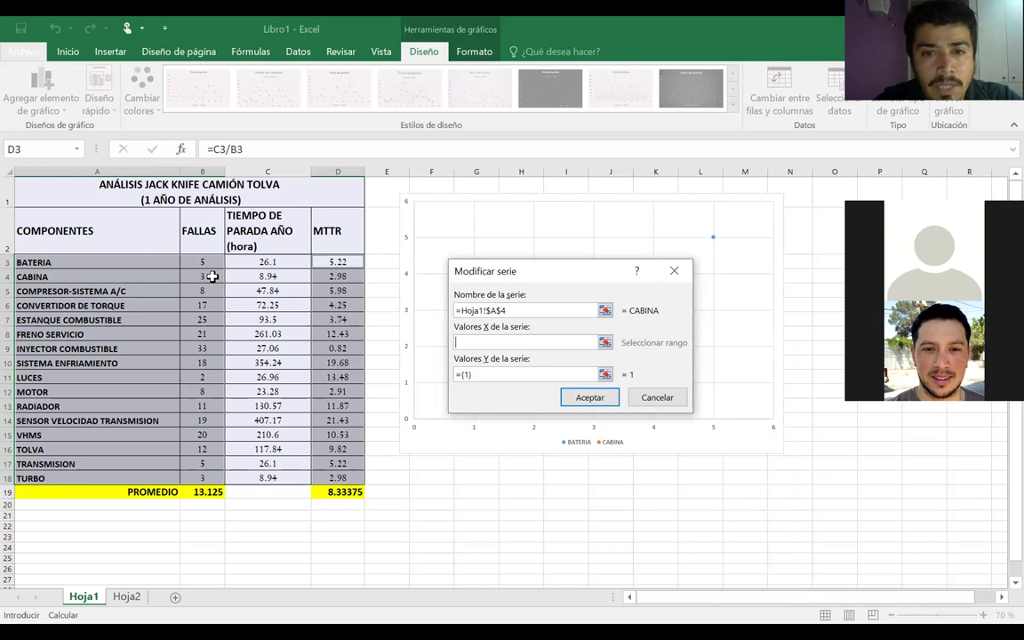
pyautogui.click(213, 277)
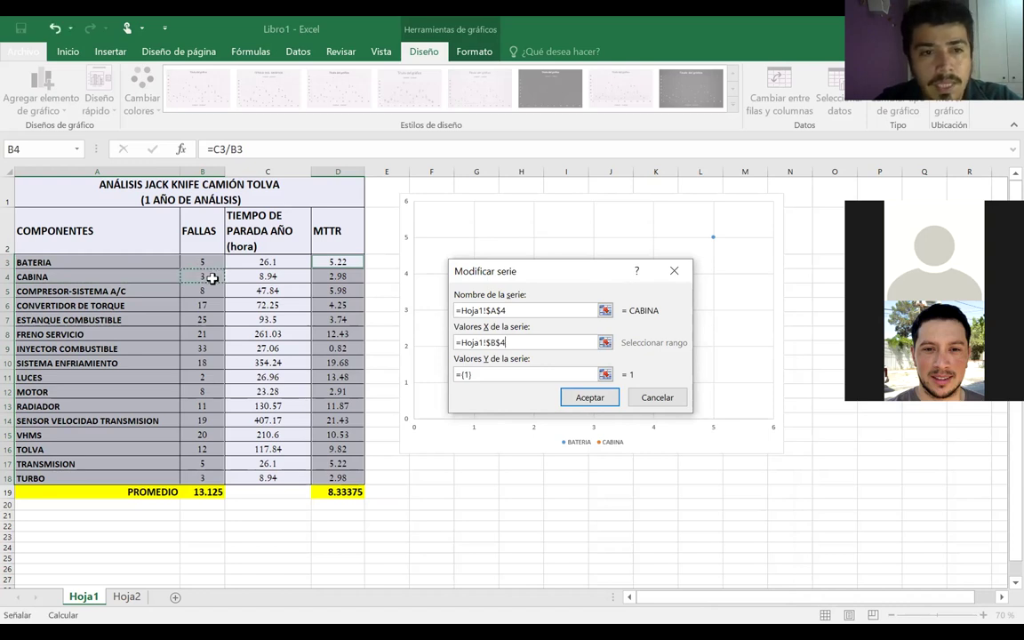
pyautogui.press('Tab')
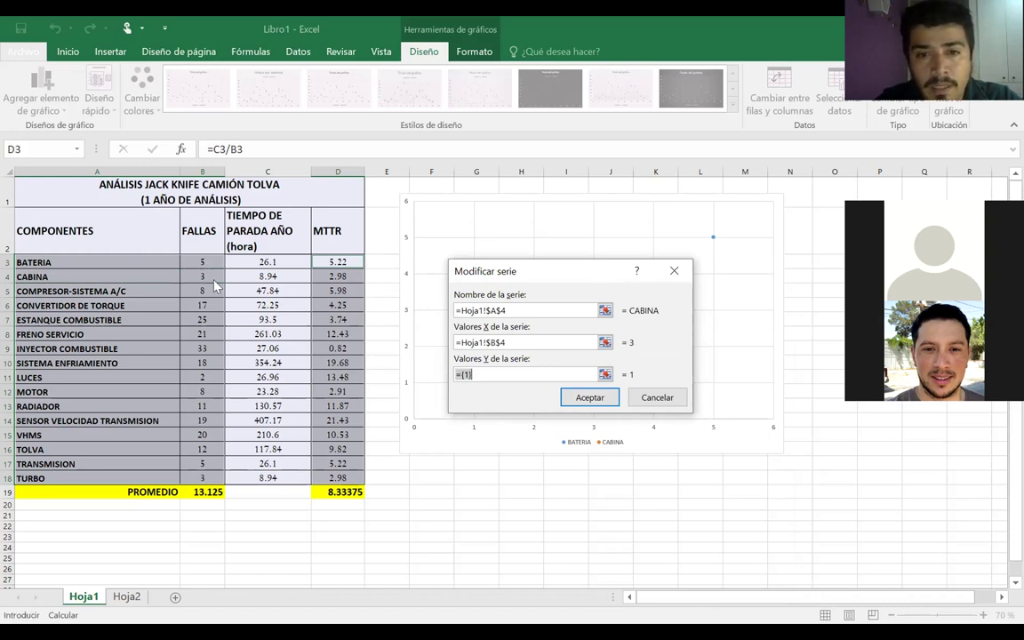
pyautogui.press('BackSpace')
pyautogui.click(338, 276)
pyautogui.click(592, 400)
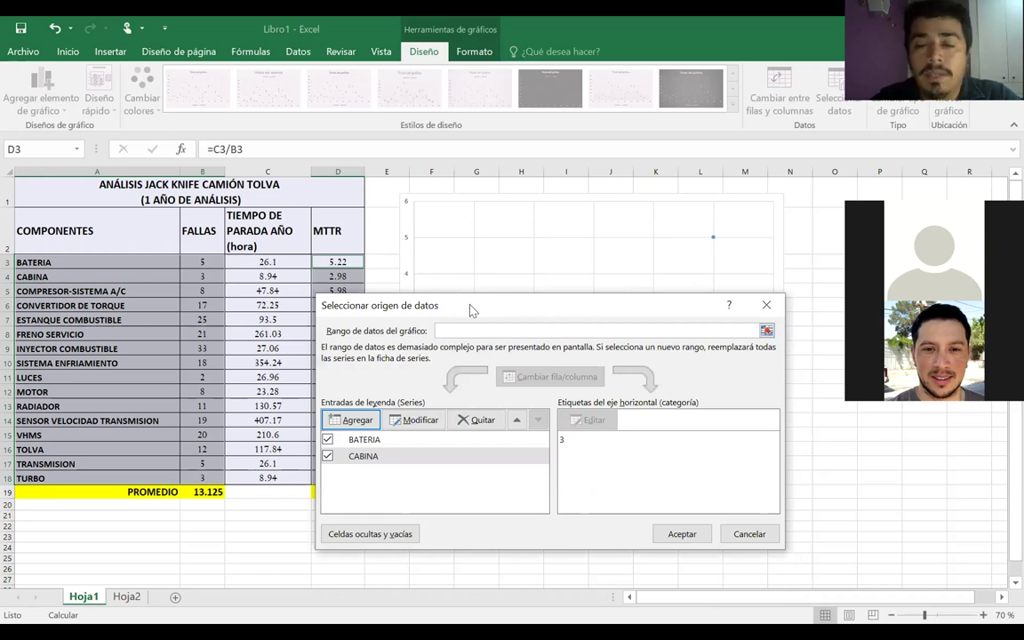
# Add a chart series for COMPRESOR-SISTEMA A/C, with its name from A5, X value from B5 and Y value from D5
pyautogui.moveTo(472, 311); pyautogui.dragTo(503, 236)
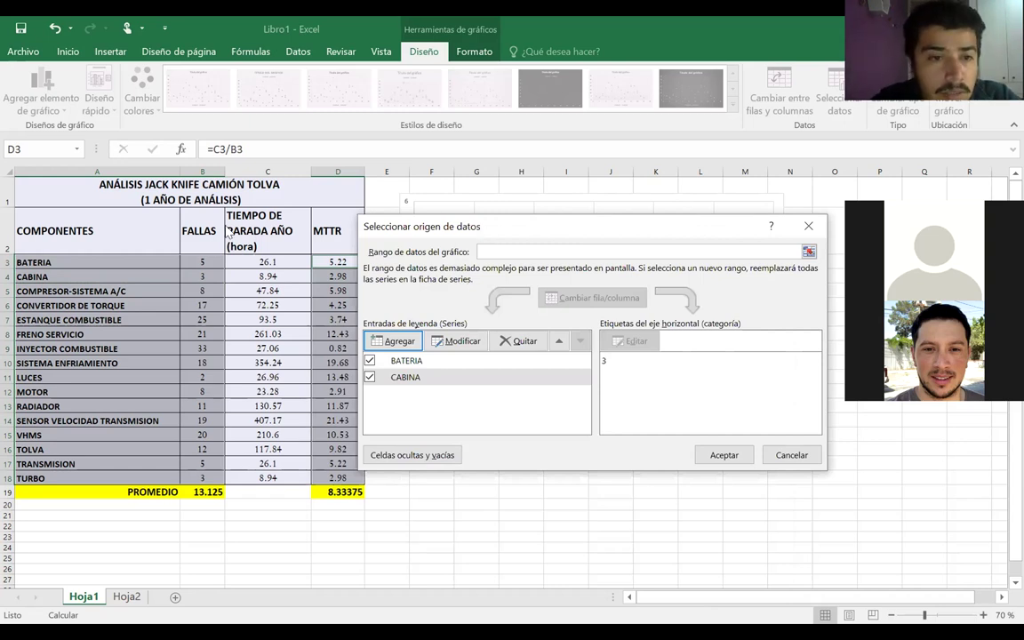
pyautogui.click(400, 342)
pyautogui.click(126, 290)
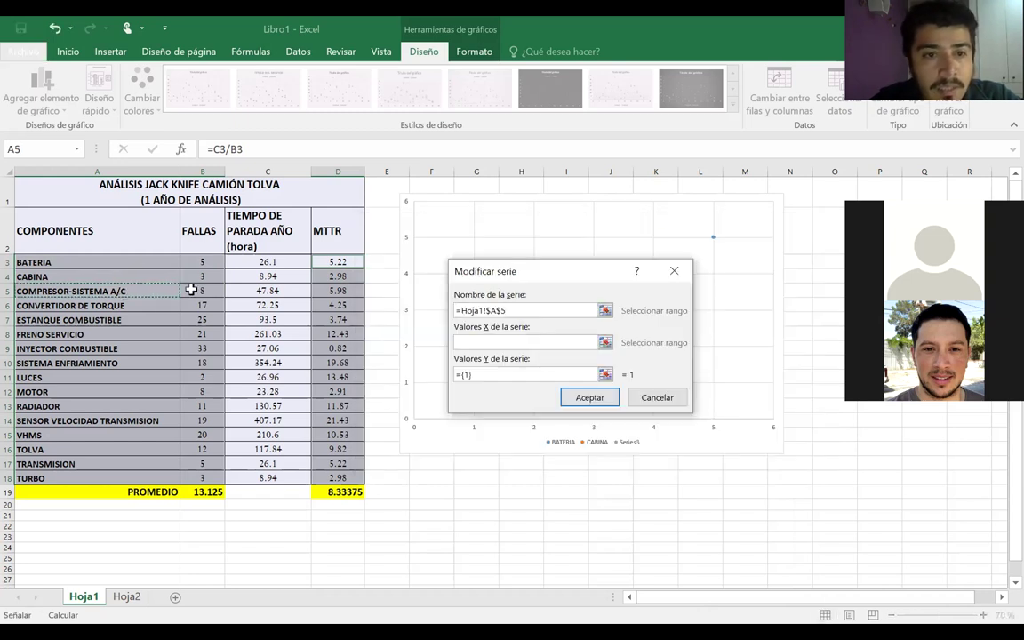
pyautogui.click(478, 343)
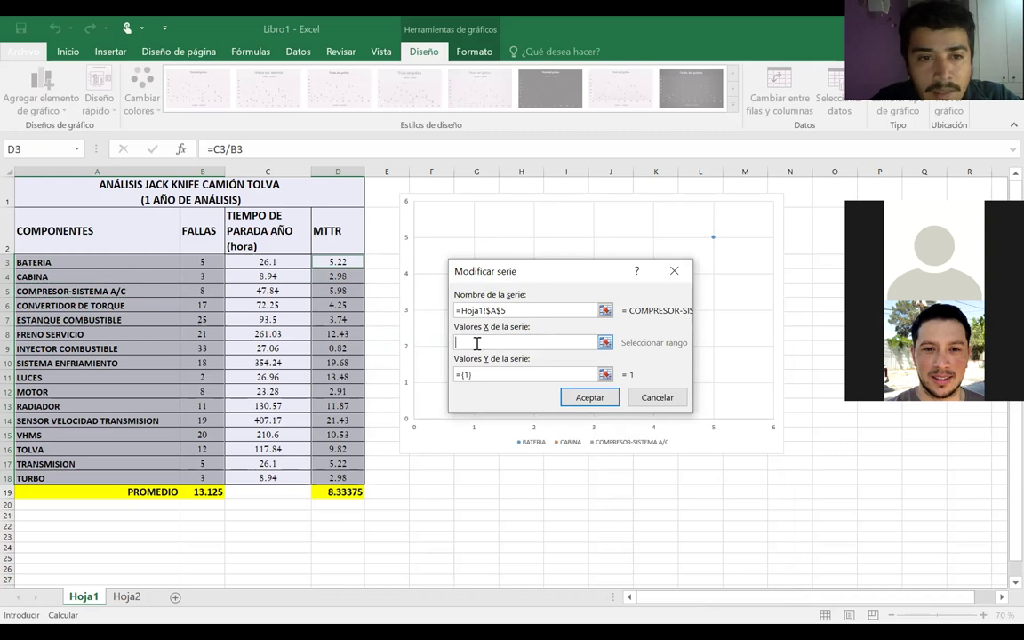
pyautogui.click(206, 290)
pyautogui.press('Tab')
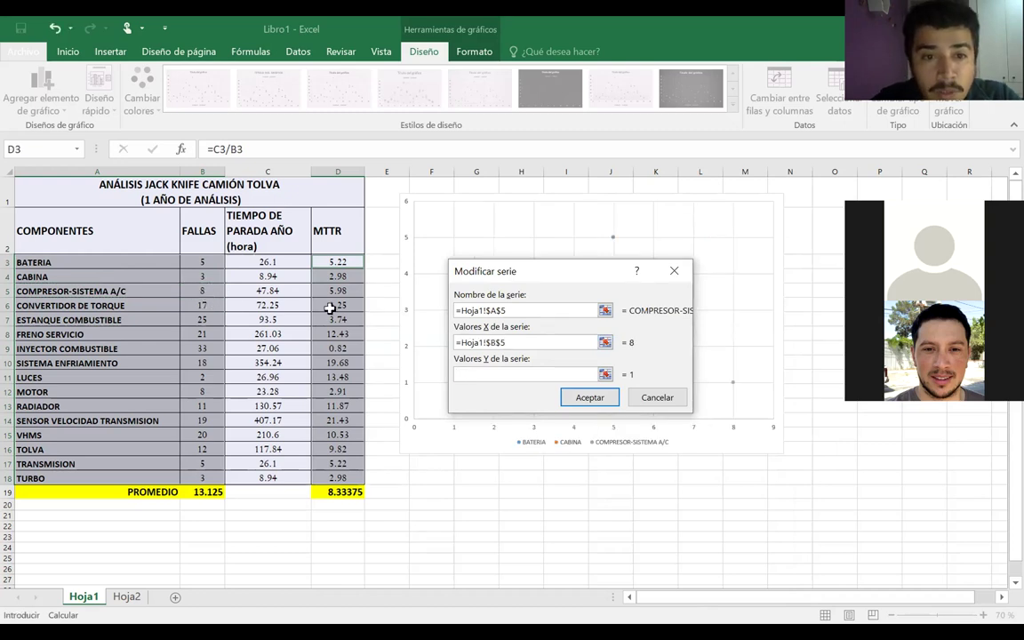
pyautogui.click(346, 292)
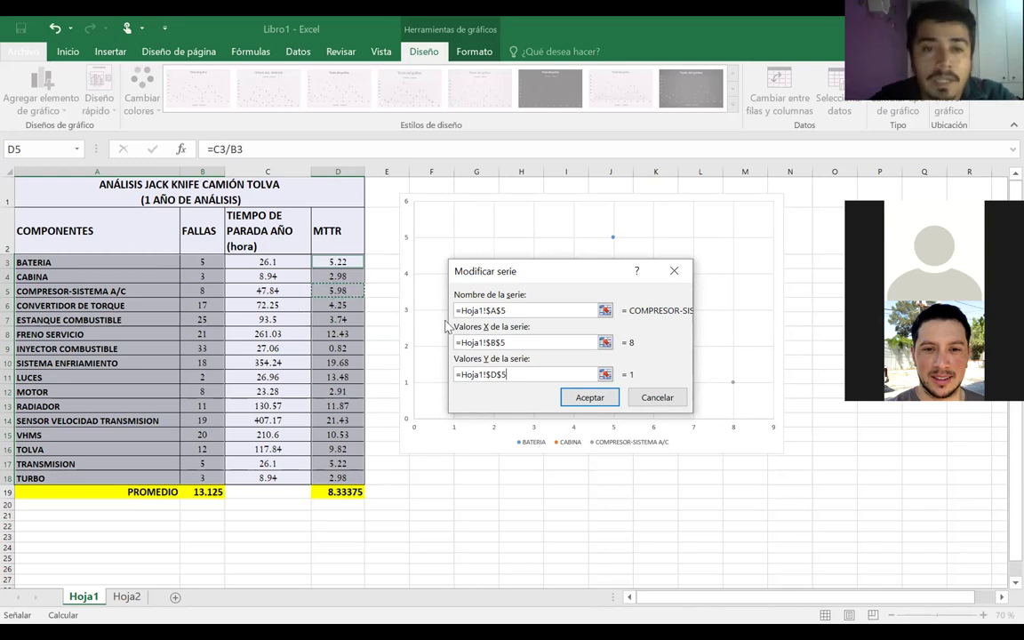
pyautogui.click(587, 398)
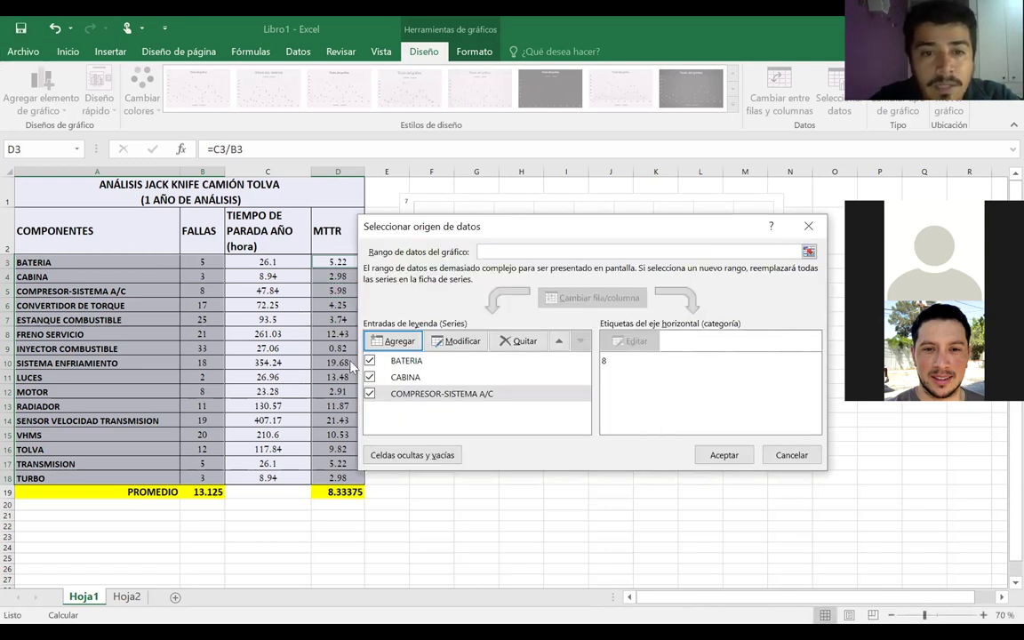
# Add a chart series for CONVERTIDOR DE TORQUE, with its name from A6, X value from B6 and Y value from D6
pyautogui.click(391, 342)
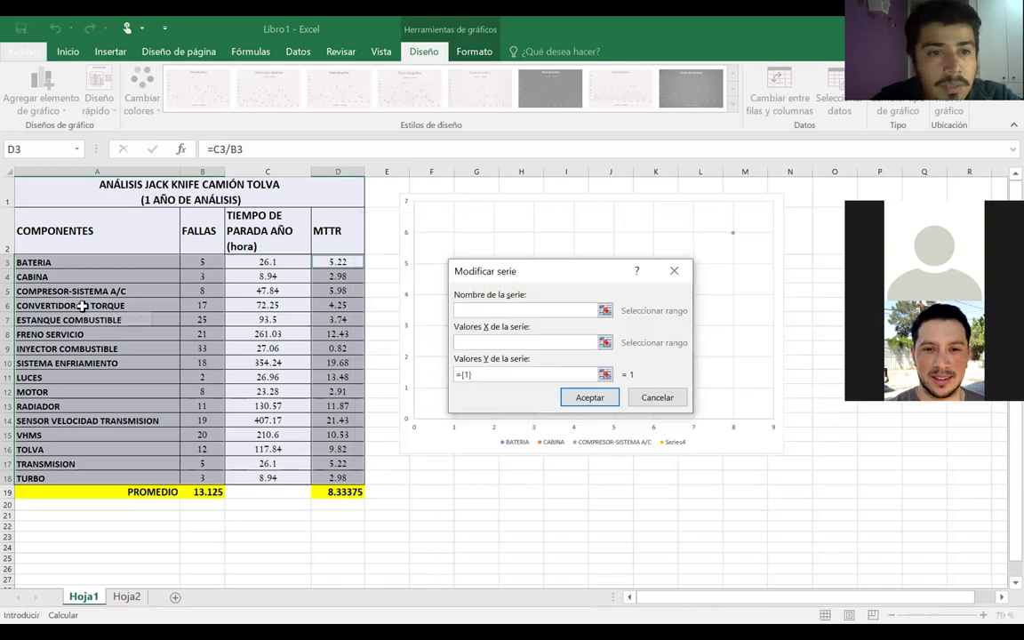
pyautogui.click(82, 305)
pyautogui.press('Tab')
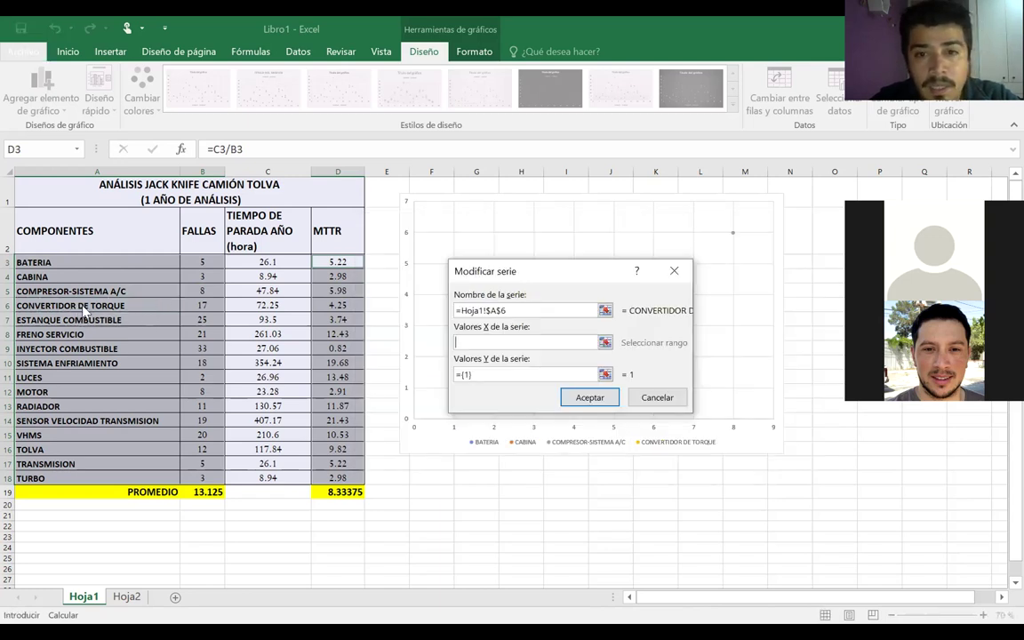
pyautogui.click(207, 305)
pyautogui.press('Tab')
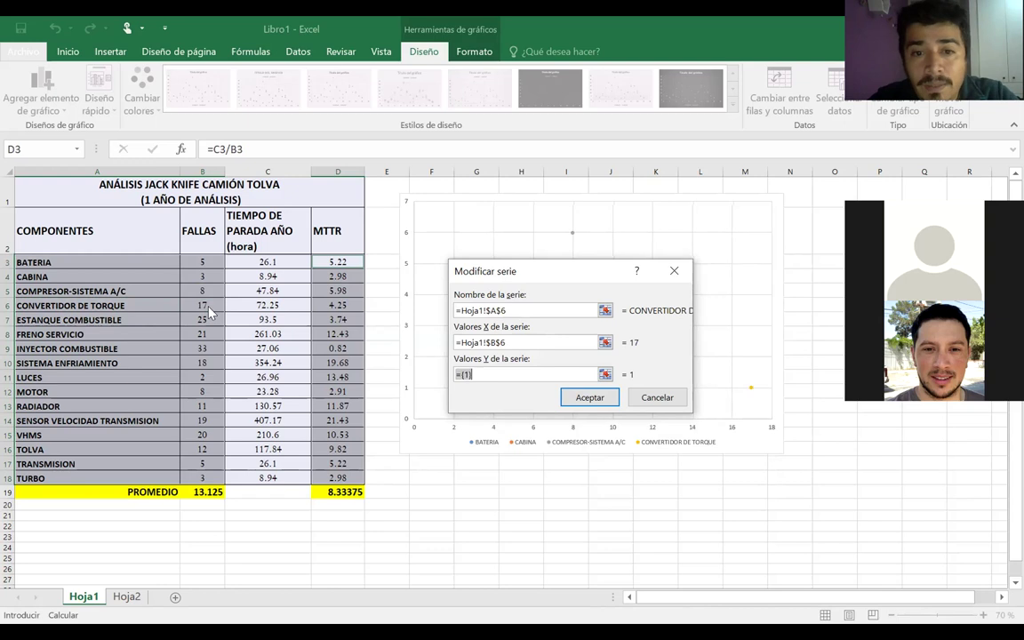
pyautogui.click(341, 305)
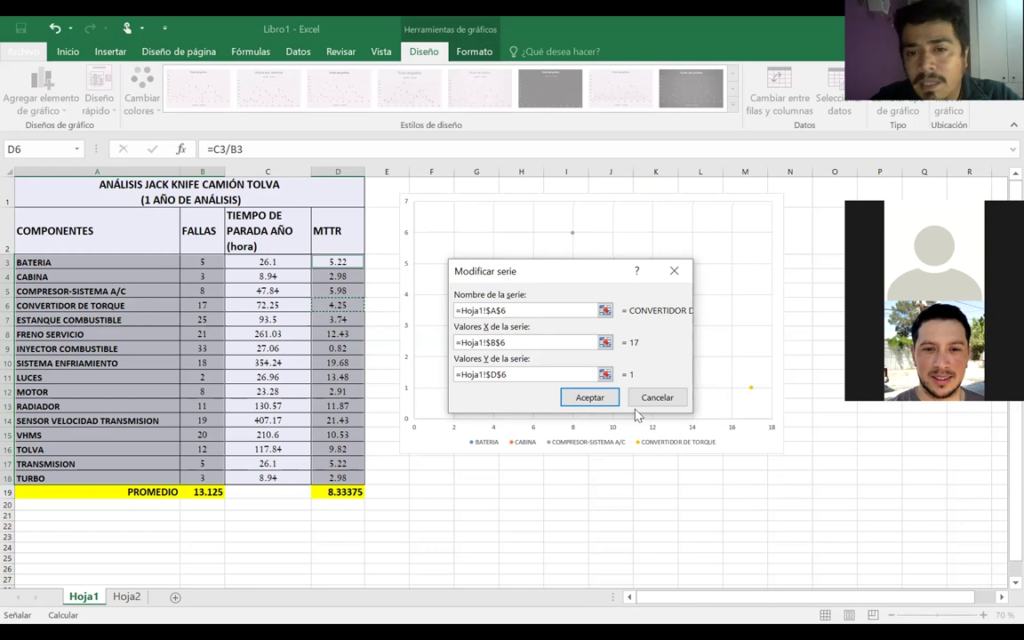
pyautogui.click(587, 399)
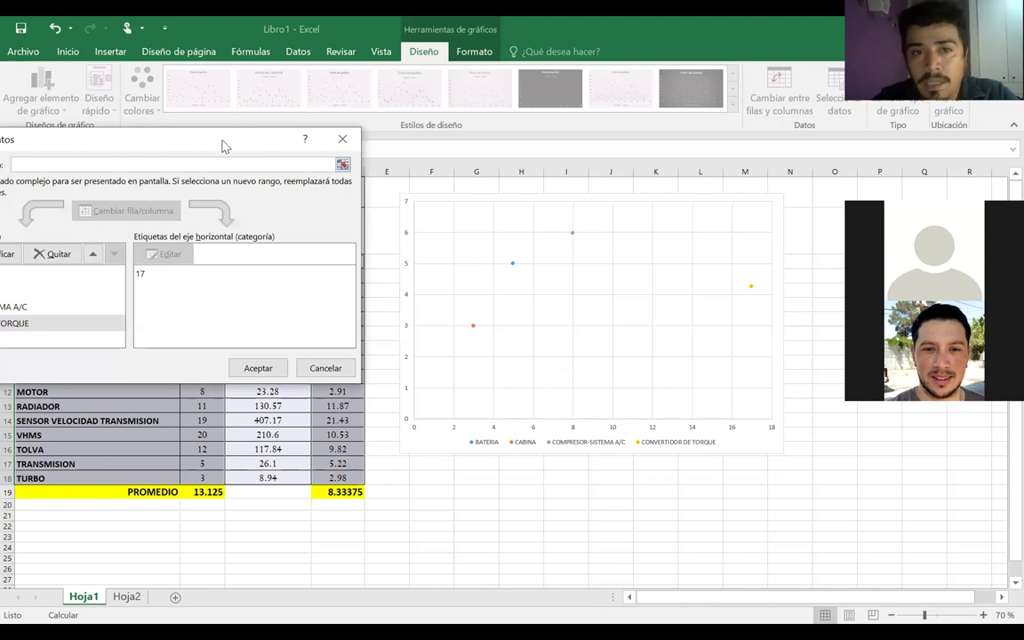
# Add a chart series for ESTANQUE COMBUSTIBLE, with its name from A7, X value from B7 and Y value from D7
pyautogui.moveTo(223, 145); pyautogui.dragTo(705, 214)
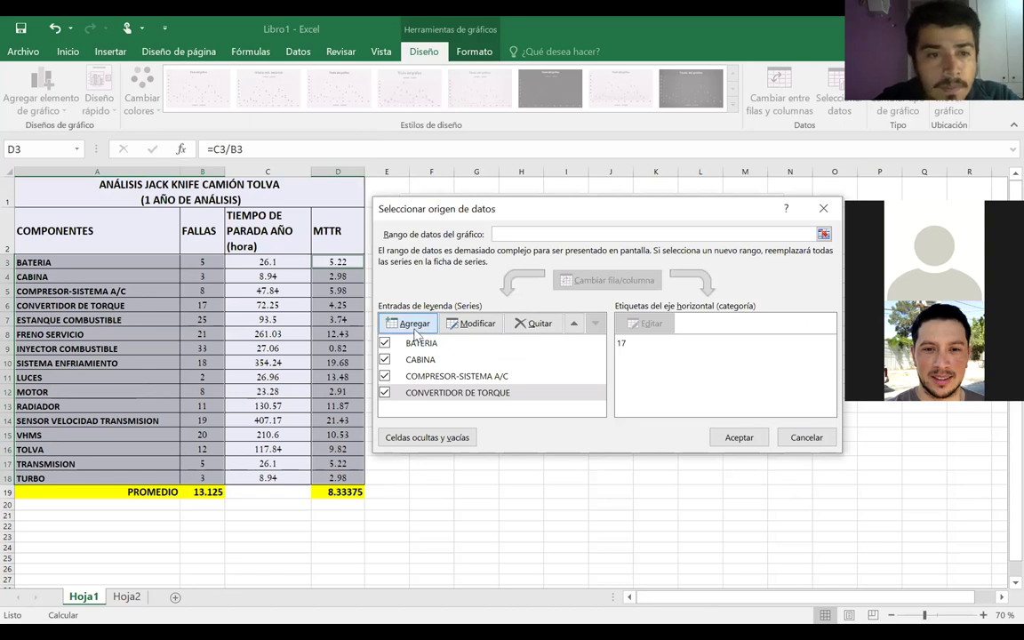
pyautogui.click(415, 325)
pyautogui.click(125, 317)
pyautogui.press('Tab')
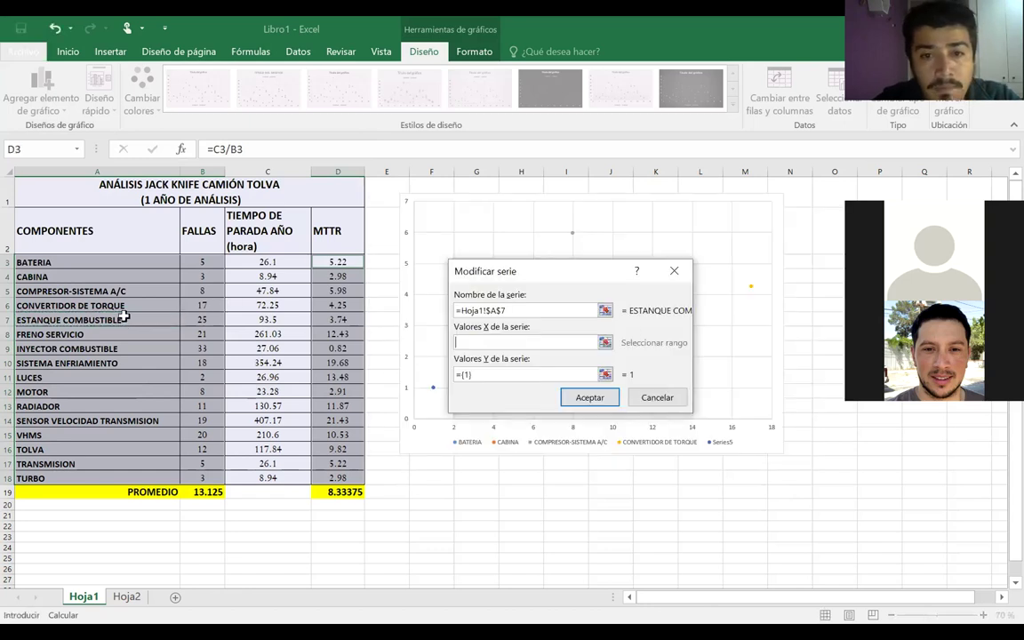
pyautogui.click(202, 320)
pyautogui.press('Tab')
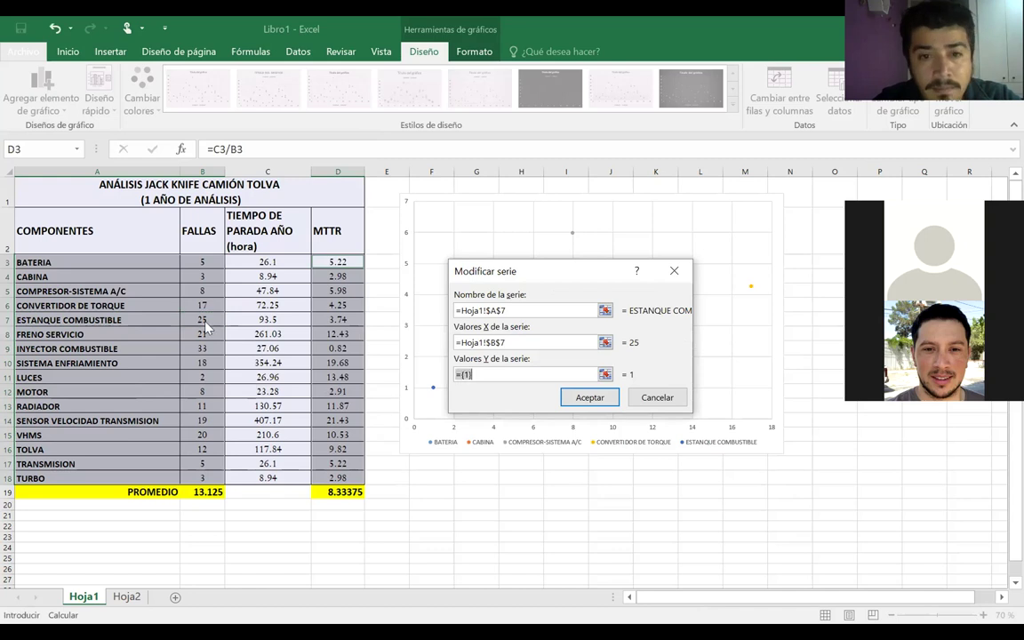
pyautogui.click(338, 319)
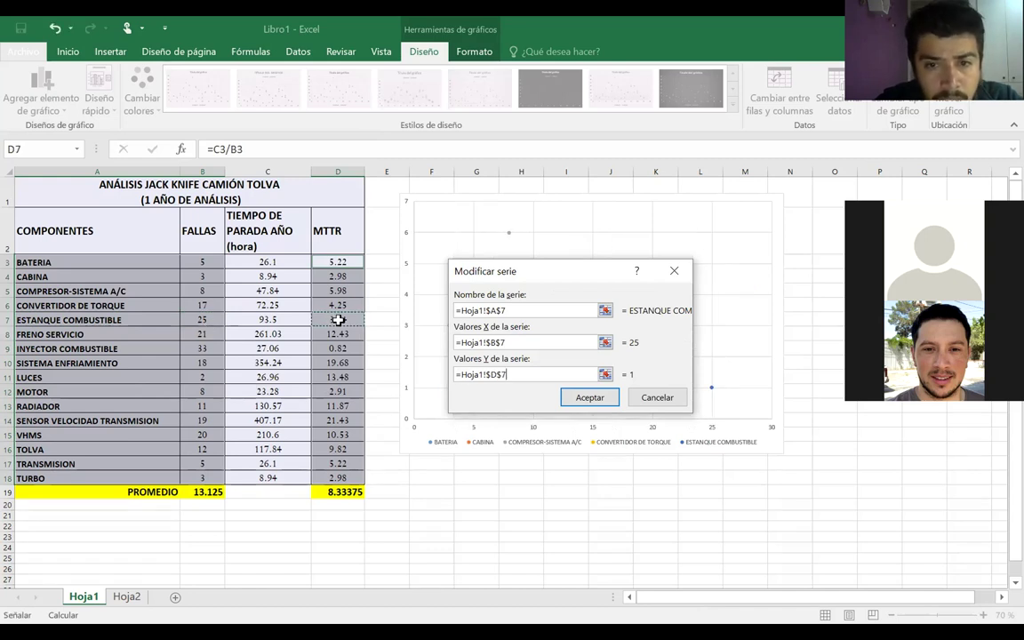
pyautogui.press('Return')
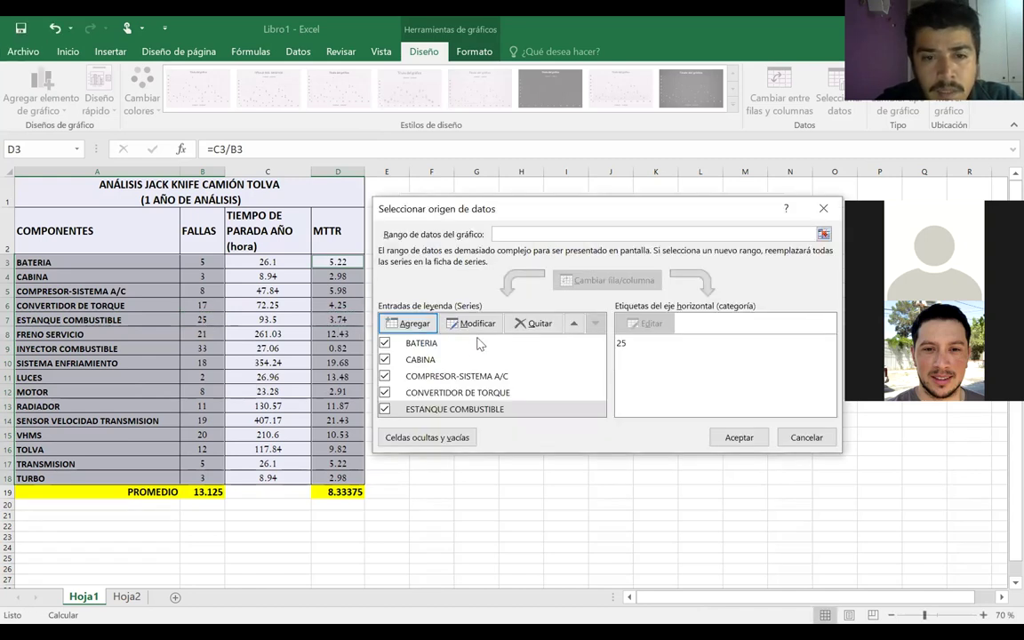
# Add a chart series for FRENO SERVICIO, with its name from A8, X value from B8 and Y value from D8
pyautogui.click(409, 324)
pyautogui.click(77, 336)
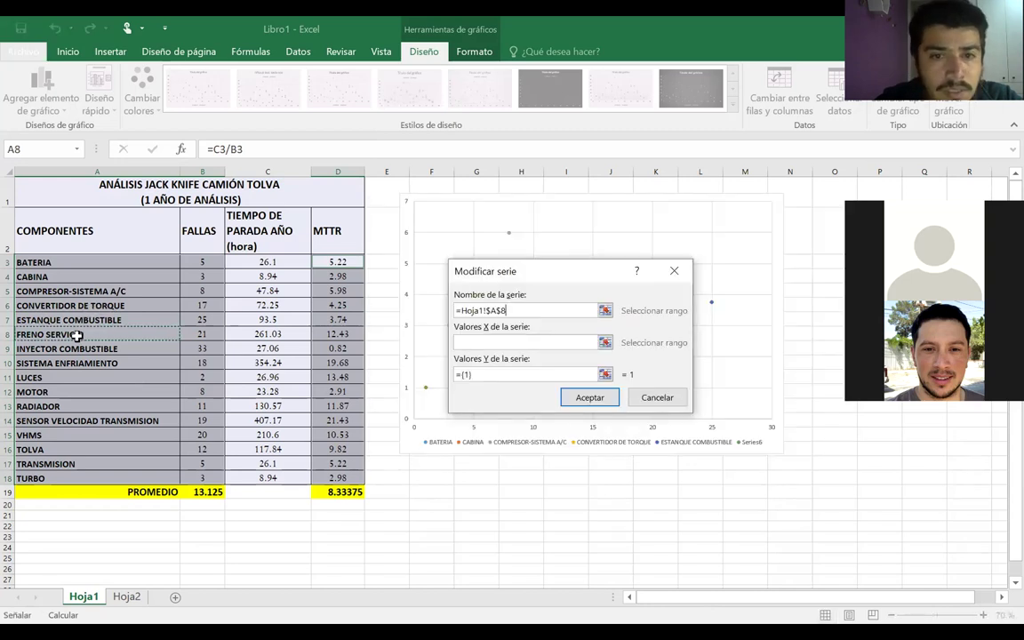
pyautogui.press('Tab')
pyautogui.click(213, 336)
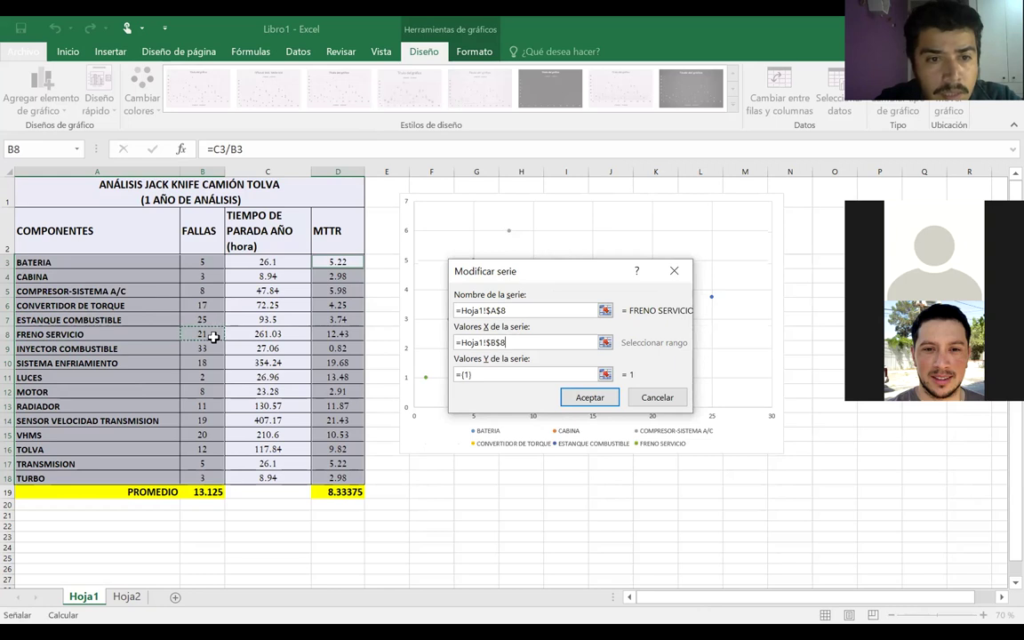
pyautogui.press('Tab')
pyautogui.click(345, 334)
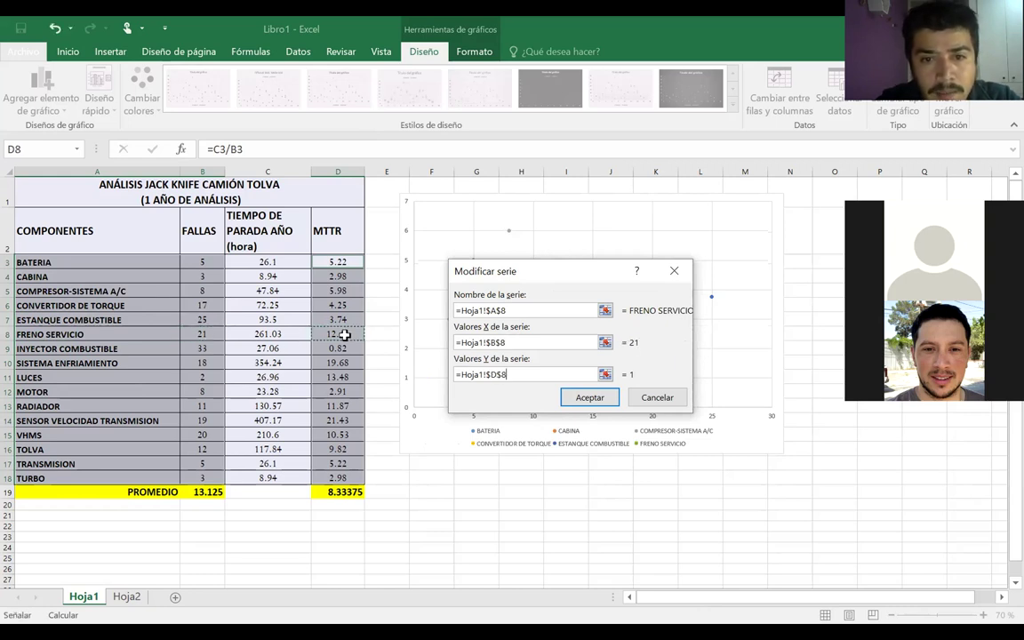
pyautogui.click(574, 398)
# Add a chart series for INYECTOR COMBUSTIBLE, with its name from A9, X value from B9 and Y value from D9
pyautogui.click(411, 323)
pyautogui.click(58, 350)
pyautogui.press('Tab')
pyautogui.click(199, 347)
pyautogui.press('Tab')
pyautogui.click(345, 347)
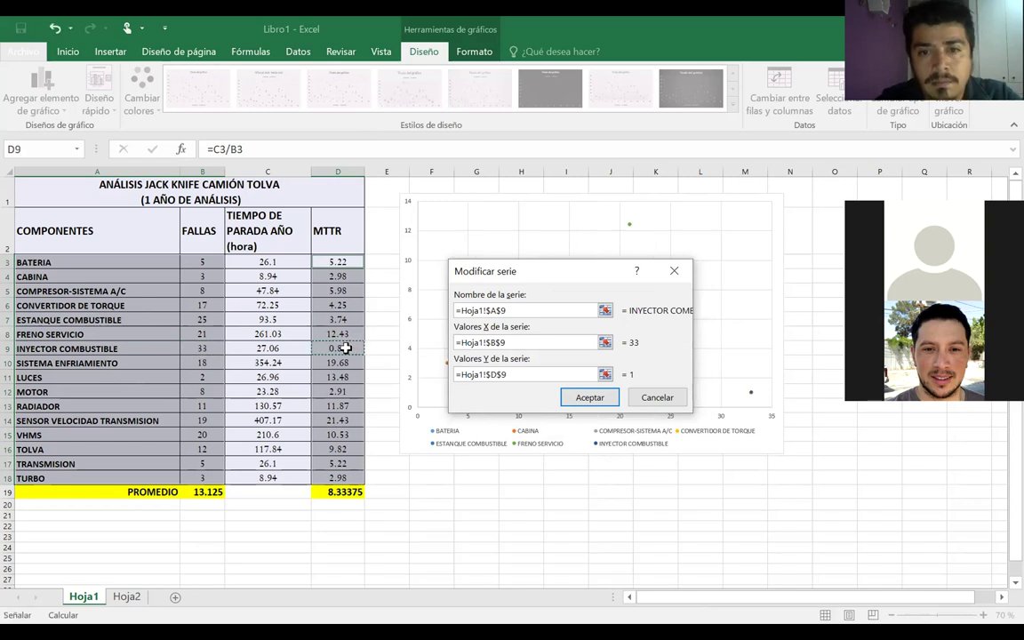
pyautogui.press('Return')
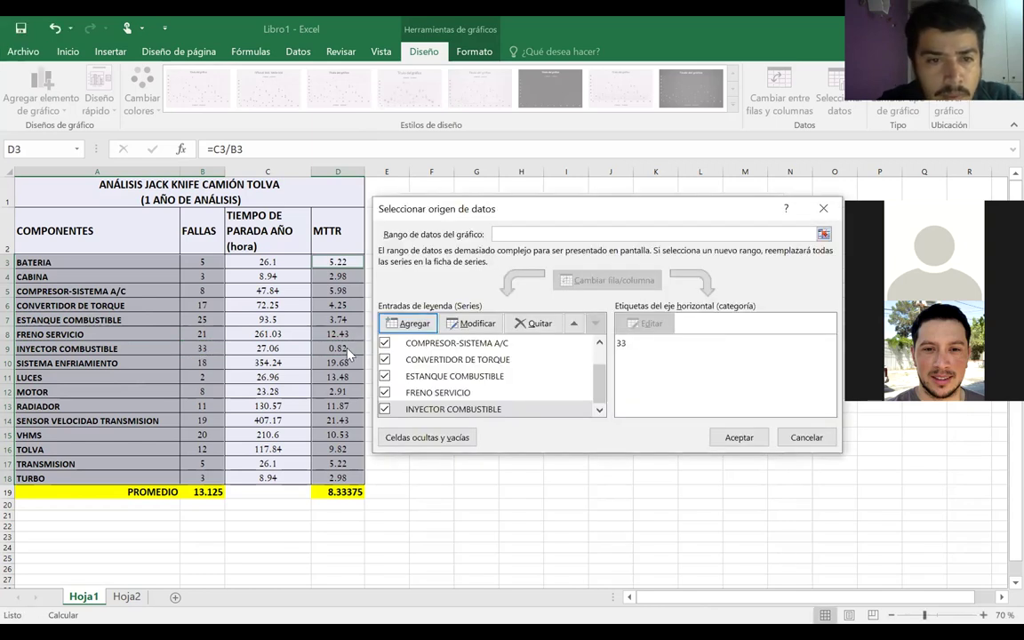
# Add a chart series for SISTEMA ENFRIAMIENTO, with its name from A10, X value from B10 and Y value from D10
pyautogui.click(409, 323)
pyautogui.click(204, 363)
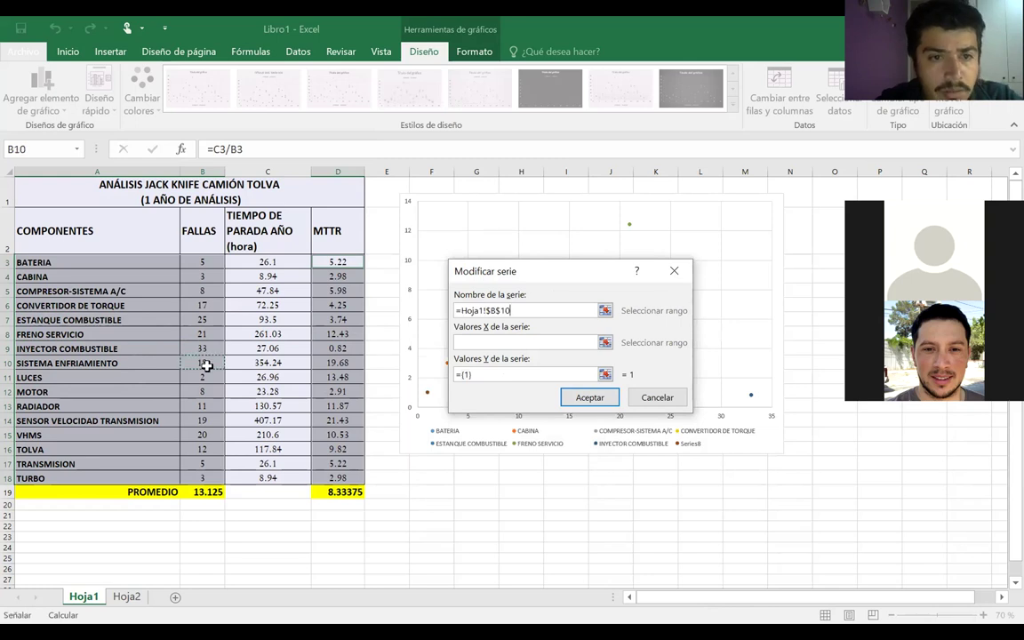
pyautogui.press('Tab')
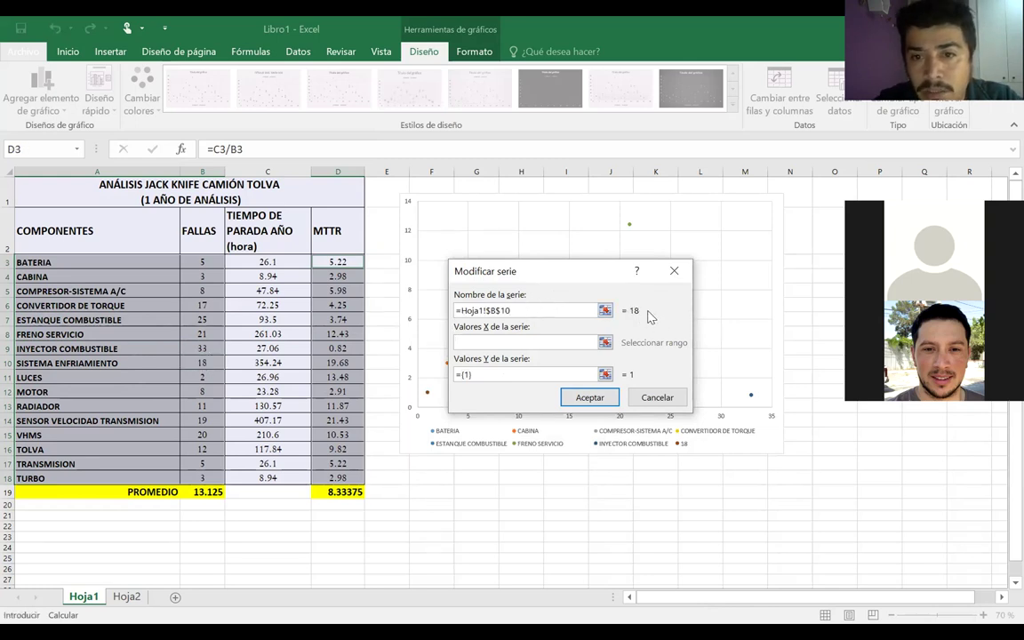
pyautogui.moveTo(529, 310); pyautogui.dragTo(418, 317)
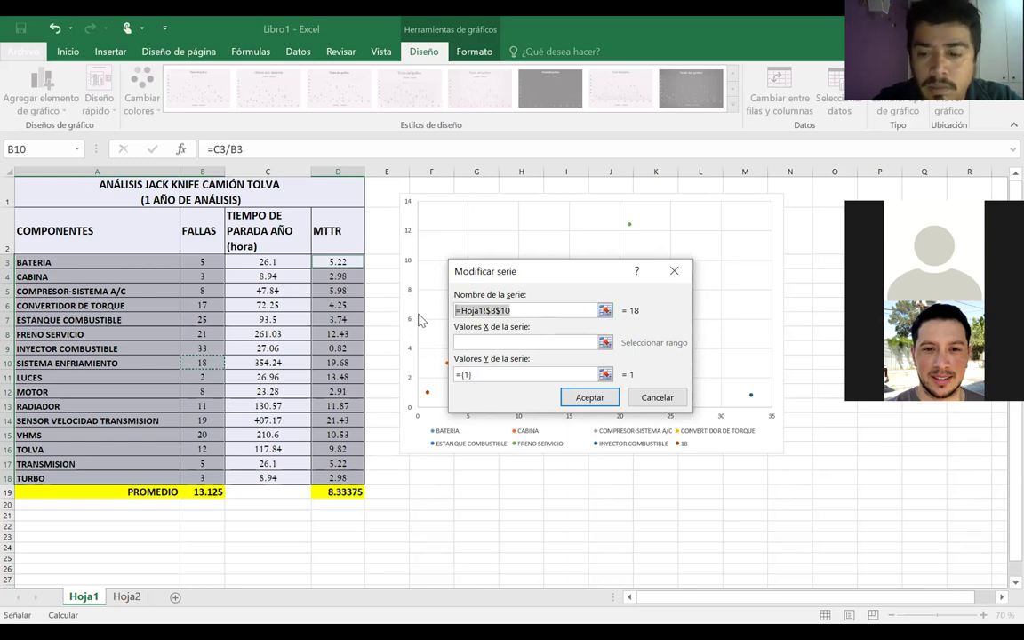
pyautogui.press('BackSpace')
pyautogui.click(104, 363)
pyautogui.press('Tab')
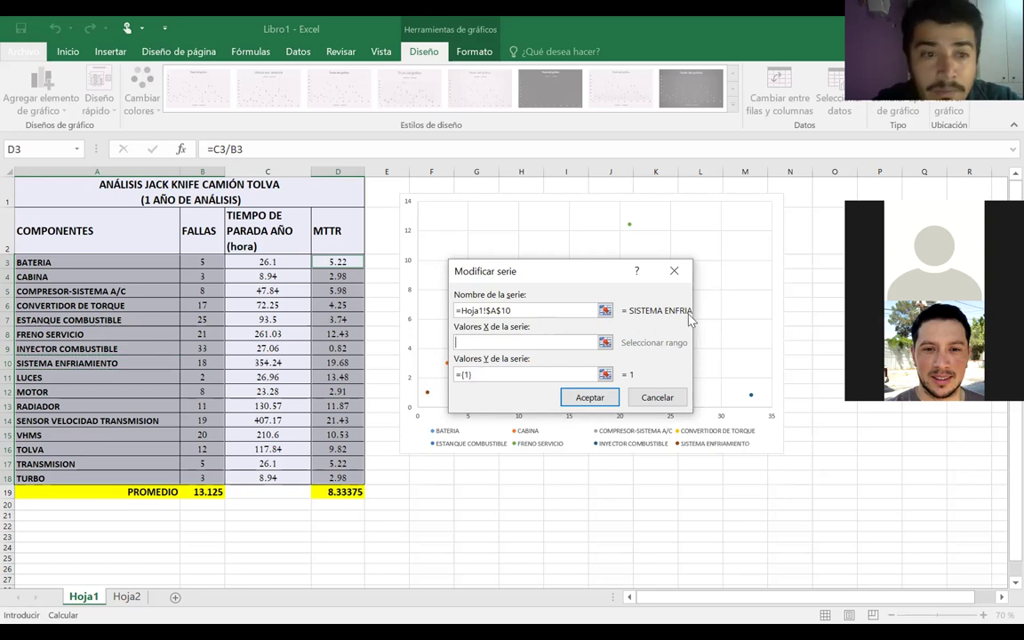
pyautogui.click(202, 363)
pyautogui.press('Tab')
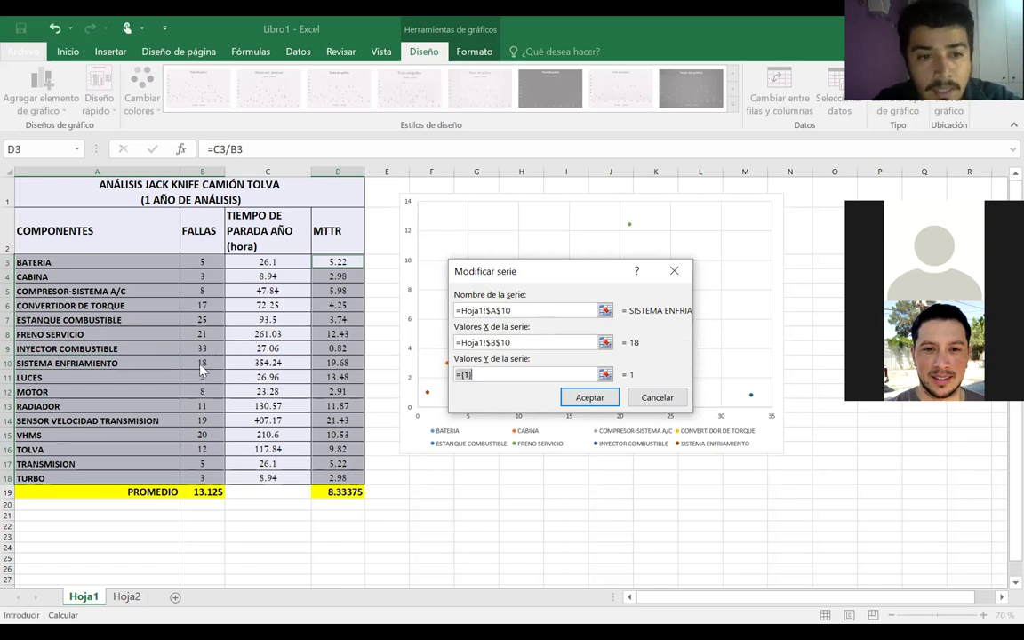
pyautogui.click(346, 362)
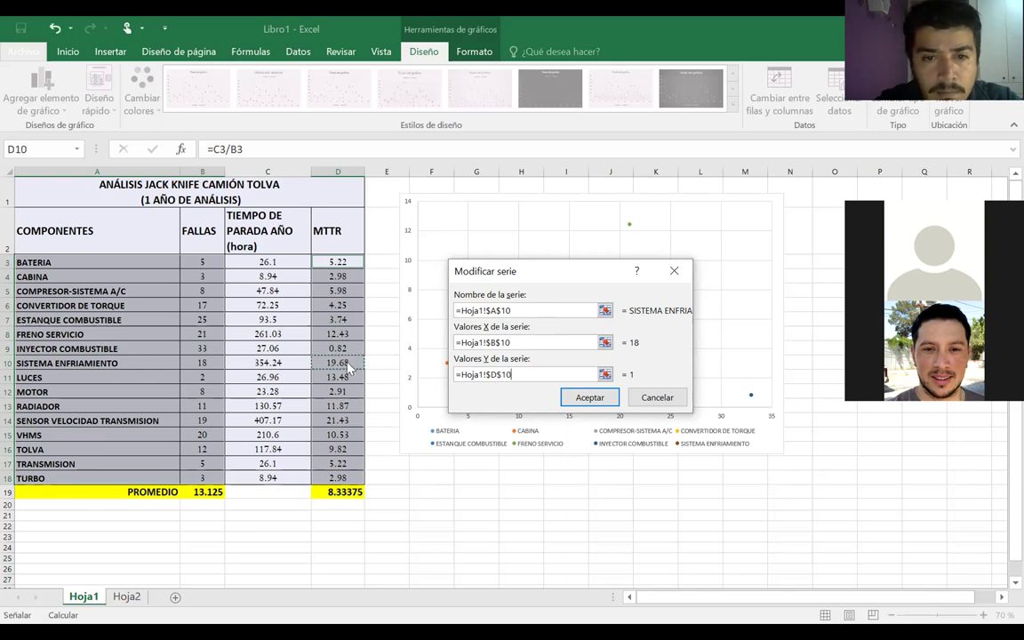
pyautogui.press('Return')
# Add a chart series for LUCES, with its name from A11, X value from B11 and Y value from D11
pyautogui.click(396, 324)
pyautogui.click(133, 378)
pyautogui.click(497, 342)
pyautogui.press('Tab')
pyautogui.click(490, 344)
pyautogui.click(196, 377)
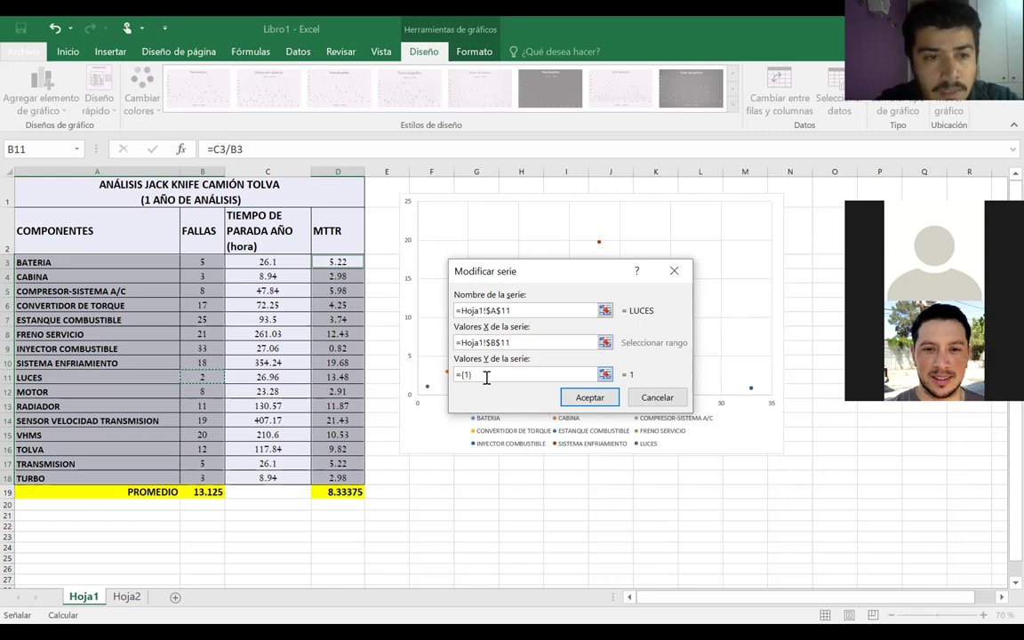
pyautogui.press('Tab')
pyautogui.click(315, 377)
pyautogui.click(585, 401)
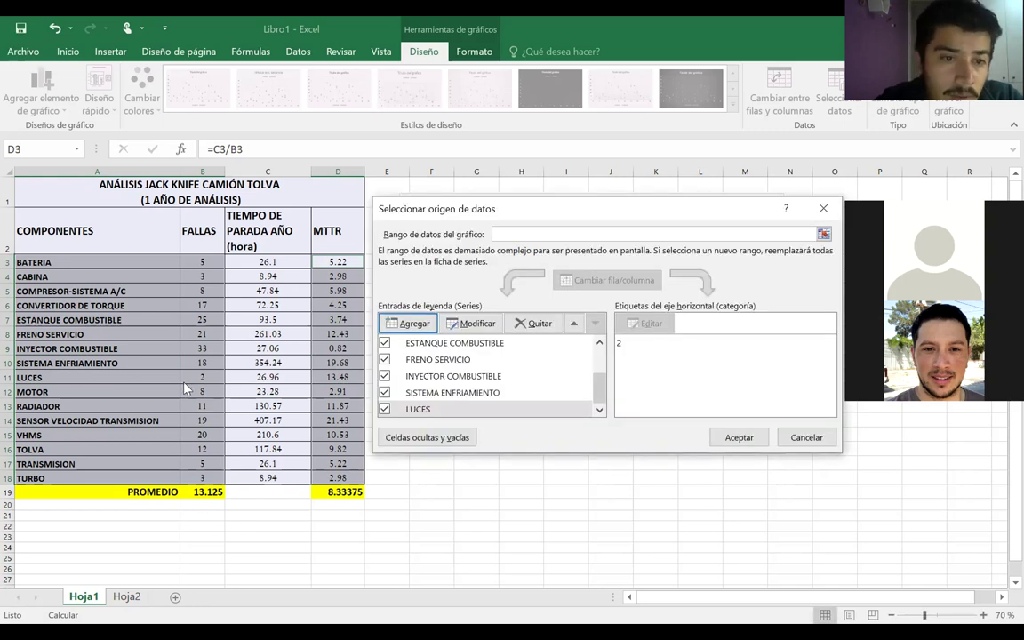
# Add a chart series for MOTOR, with its name from A12, X value from B12 and Y value from D12
pyautogui.click(411, 323)
pyautogui.click(211, 389)
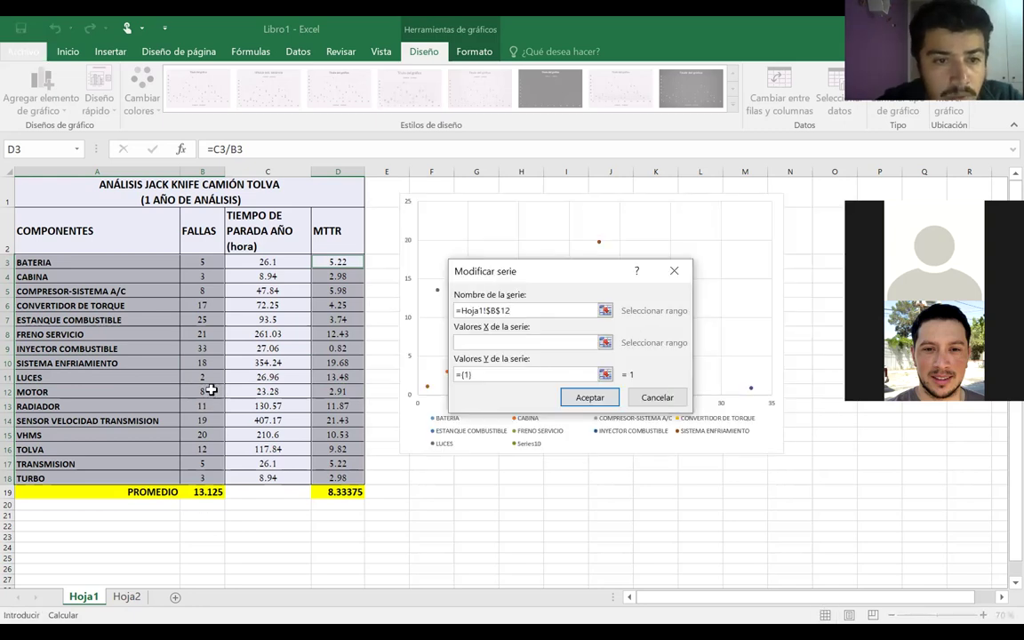
pyautogui.click(141, 392)
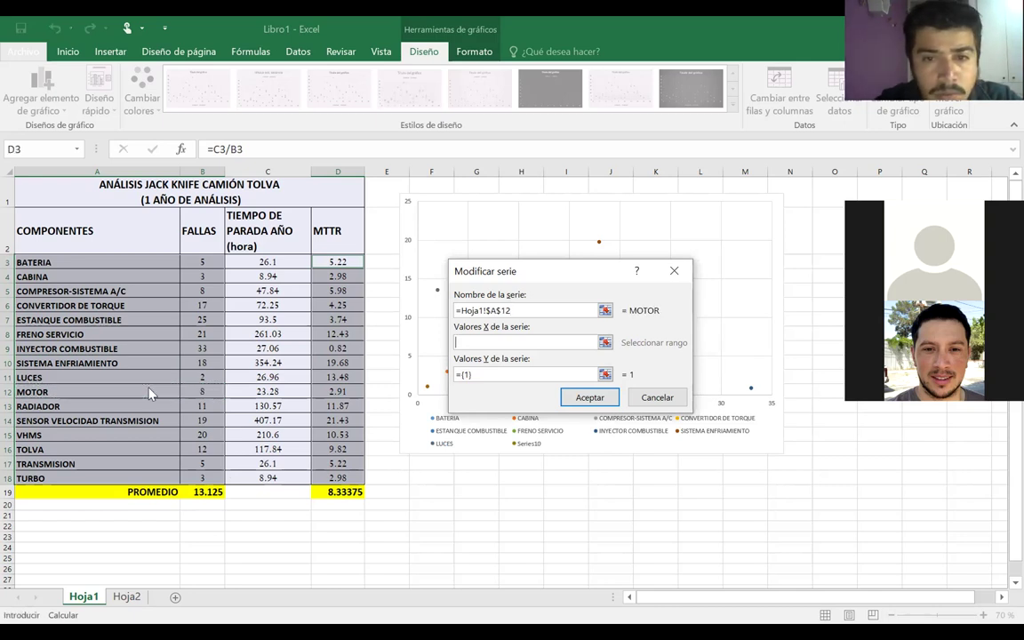
pyautogui.press('Tab')
pyautogui.click(212, 391)
pyautogui.press('Tab')
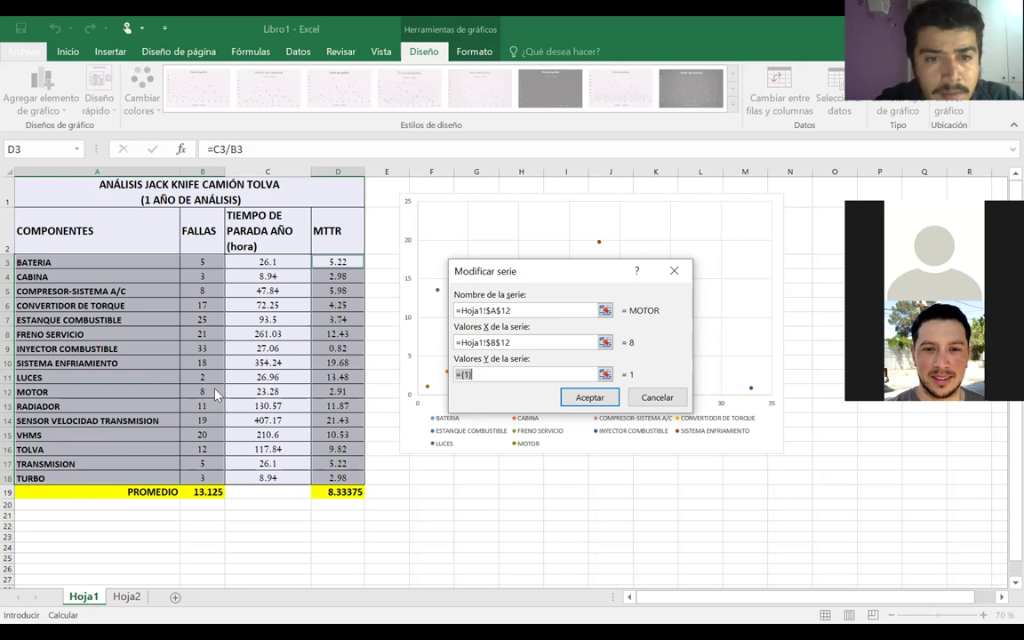
pyautogui.click(331, 391)
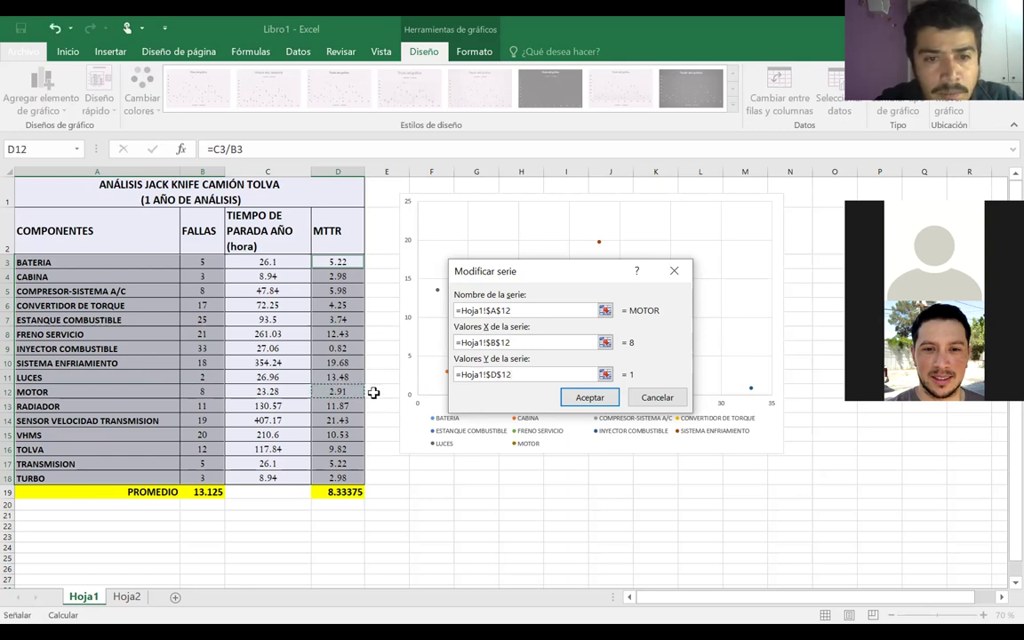
pyautogui.click(587, 399)
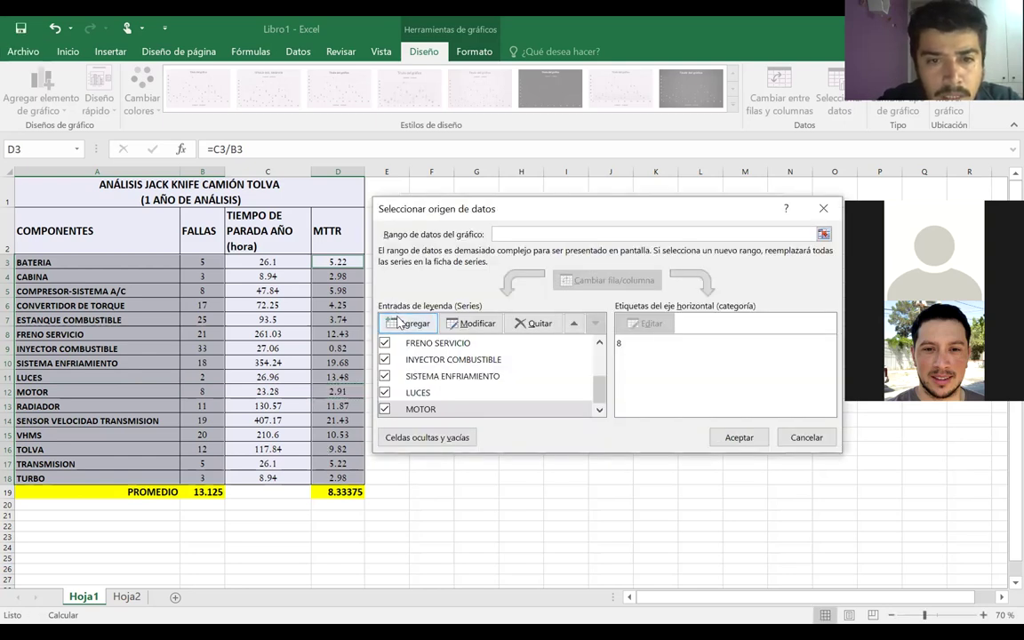
# Add a chart series for RADIADOR, with its name from A13, X value from B13 and Y value from D13
pyautogui.click(402, 324)
pyautogui.click(96, 407)
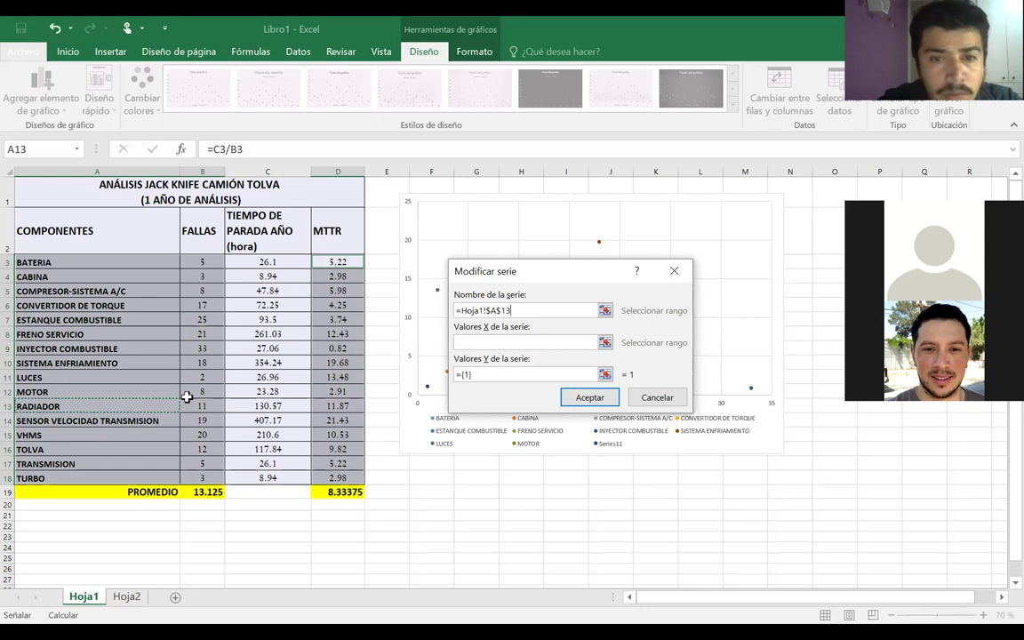
pyautogui.click(196, 406)
pyautogui.press('Tab')
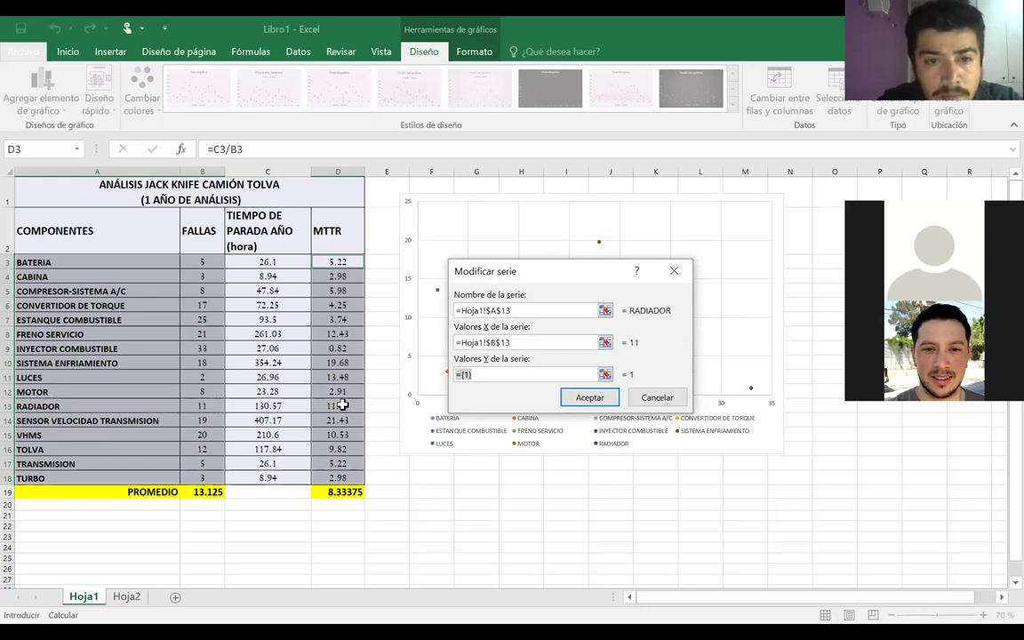
pyautogui.click(342, 405)
pyautogui.click(587, 398)
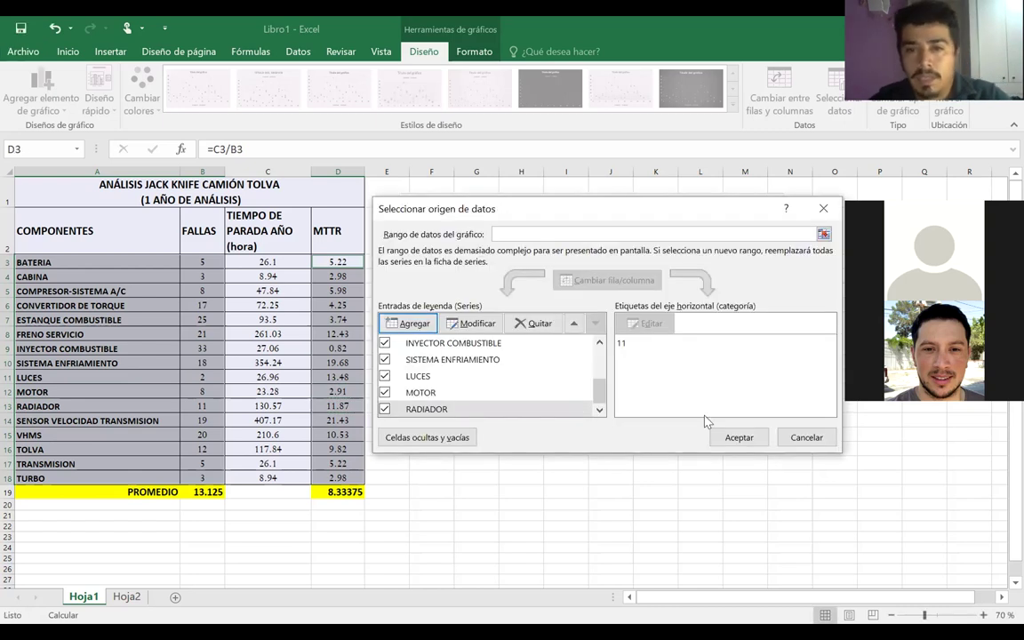
# Apply the chart's data source changes and delete the legend
pyautogui.click(737, 438)
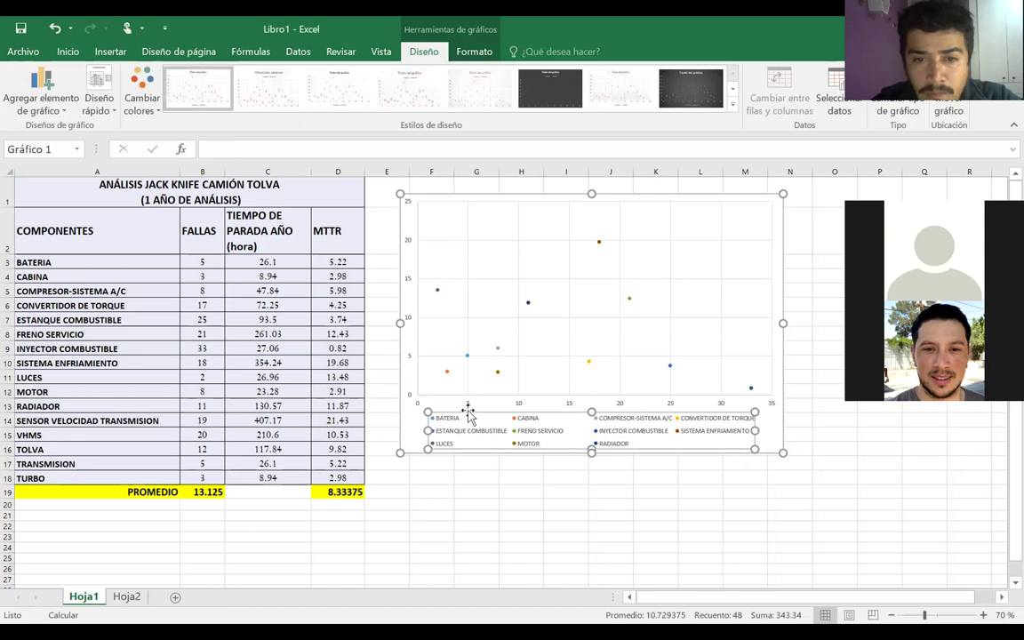
pyautogui.press('Delete')
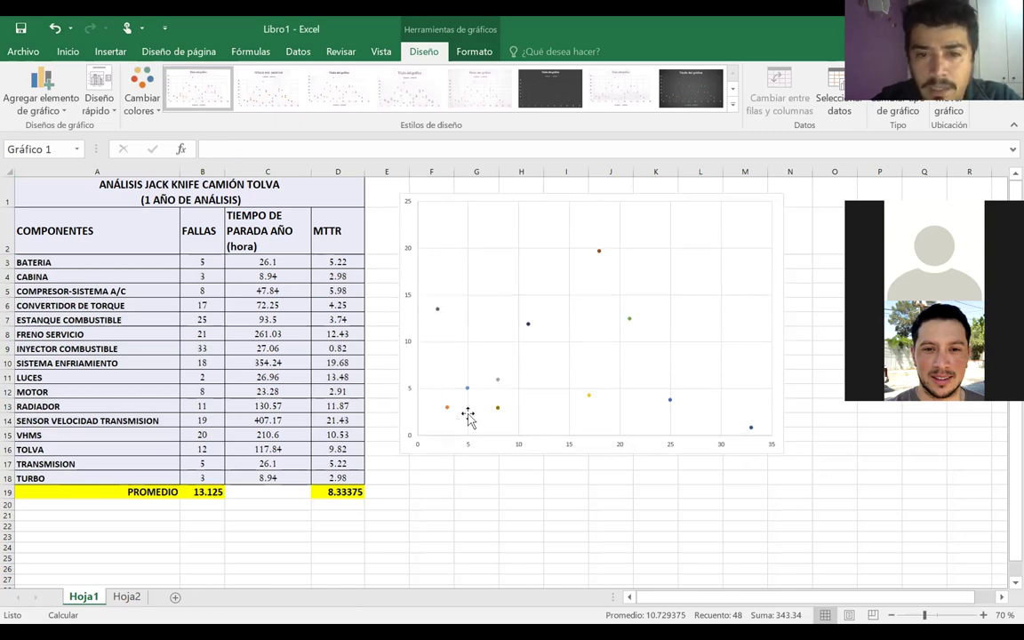
# Set the LUCES failure count in B11 to 32
pyautogui.click(80, 393)
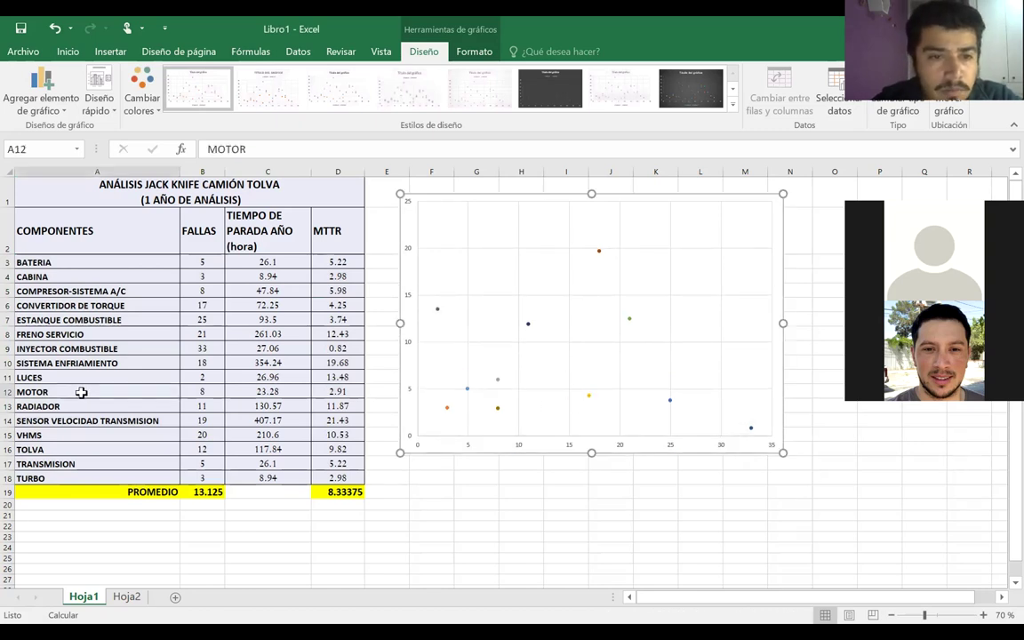
pyautogui.moveTo(80, 398); pyautogui.dragTo(82, 405)
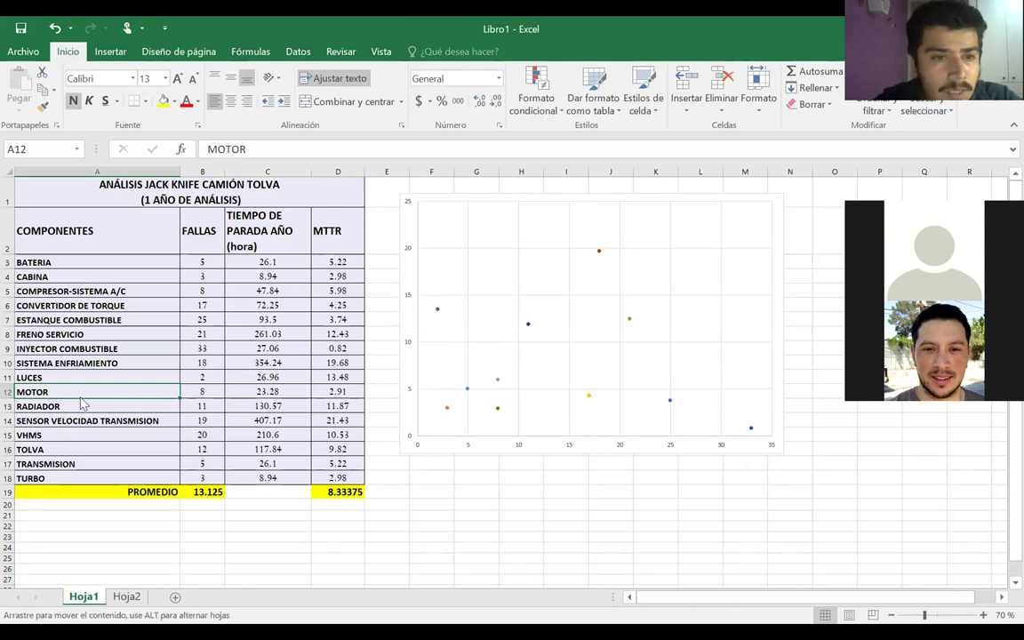
pyautogui.click(211, 391)
pyautogui.click(210, 379)
pyautogui.write('2')
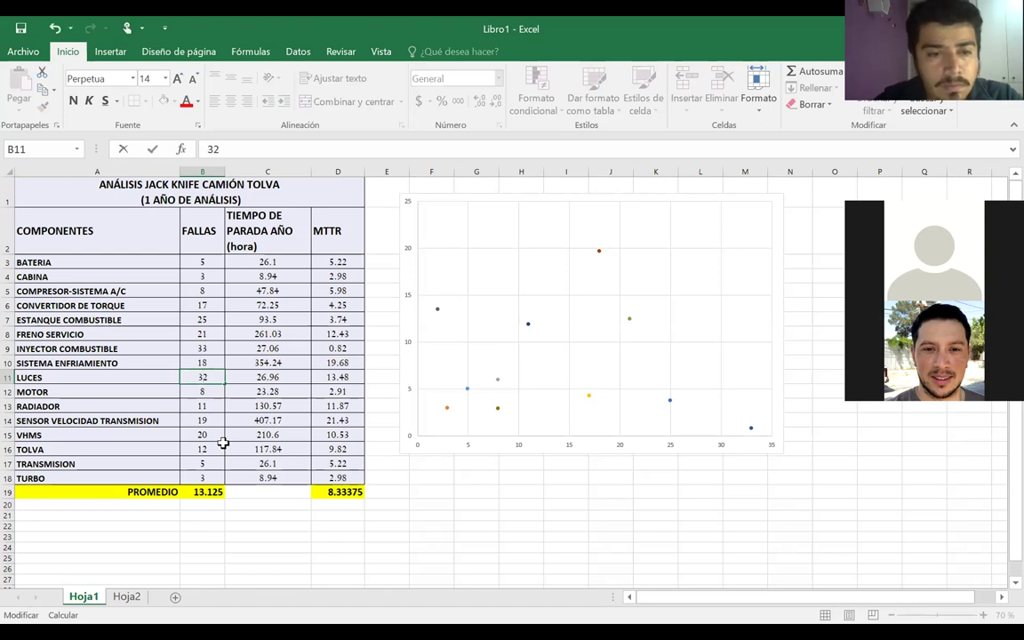
pyautogui.press('Return')
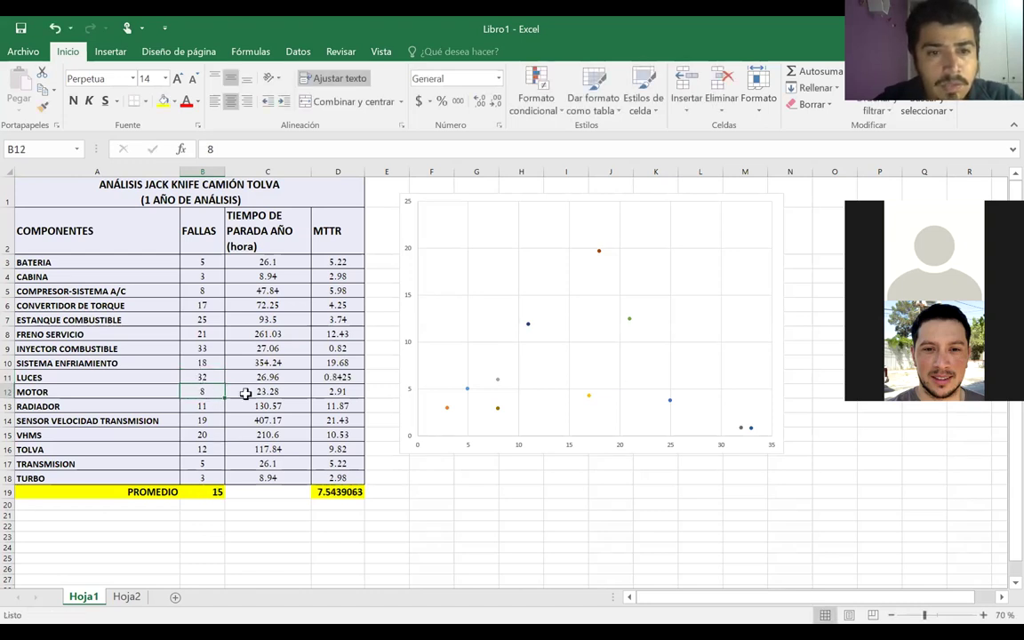
# Set the MOTOR annual downtime in C12 to 223.28 hours
pyautogui.click(334, 377)
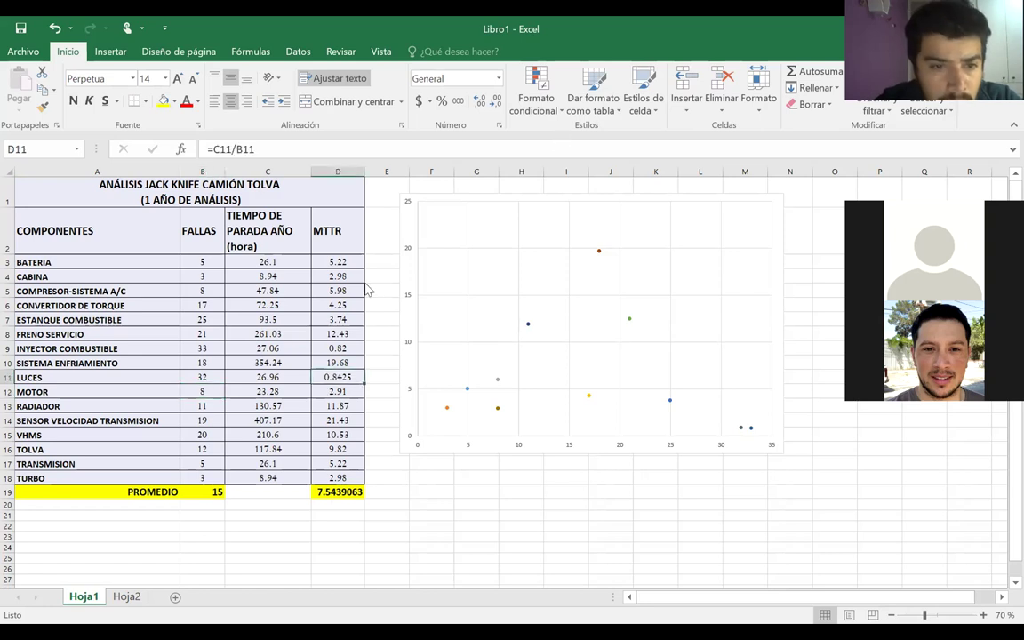
pyautogui.click(326, 395)
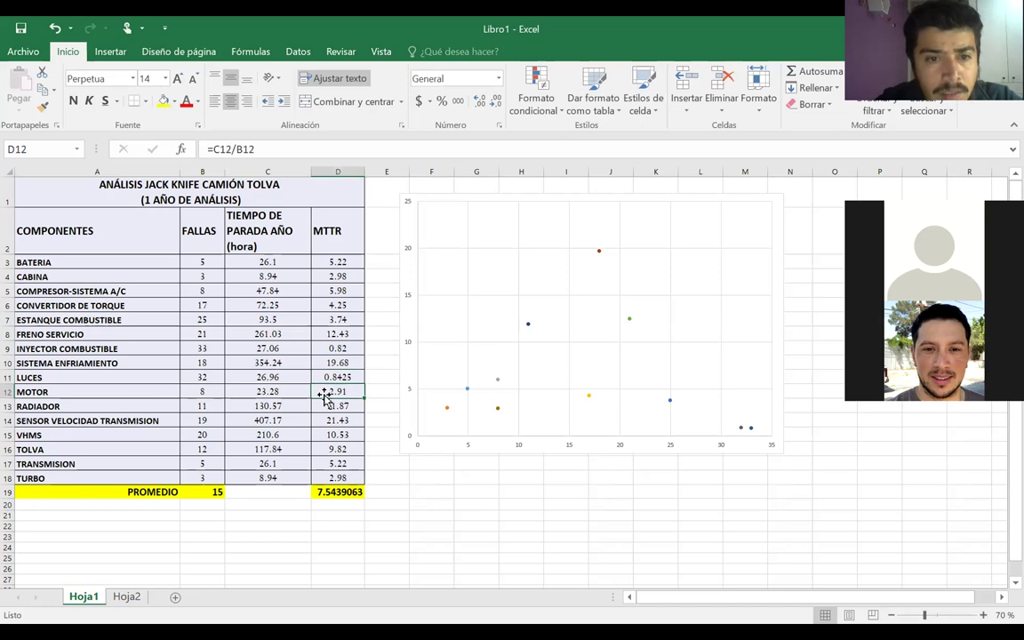
pyautogui.doubleClick(257, 392)
pyautogui.write('2')
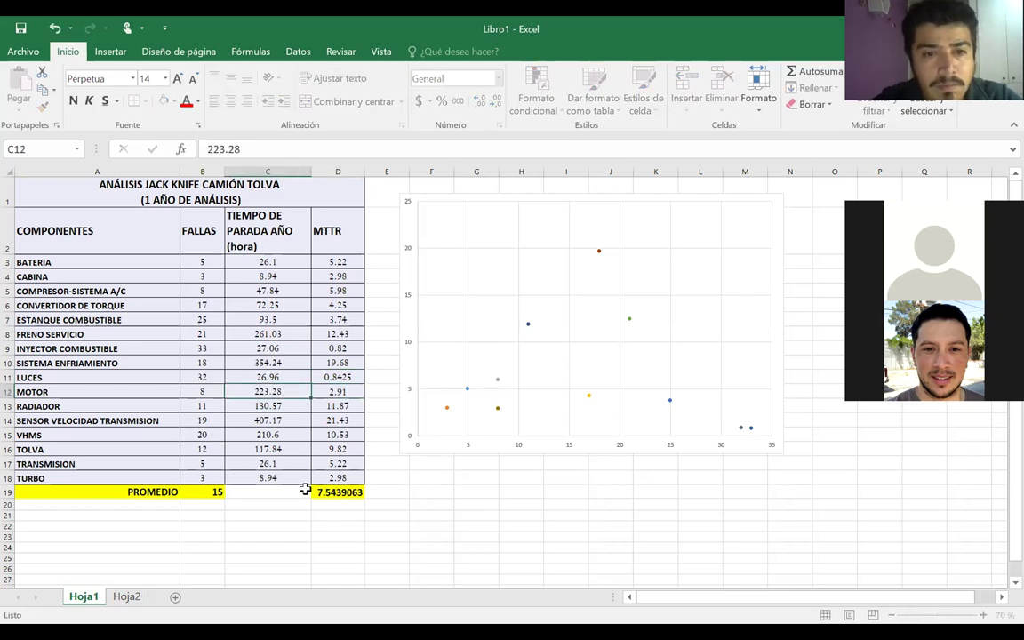
pyautogui.press('Return')
# Set the MOTOR annual downtime in C12 to 123.28 hours and slightly enlarge the scatter chart
pyautogui.click(252, 378)
pyautogui.doubleClick(252, 389)
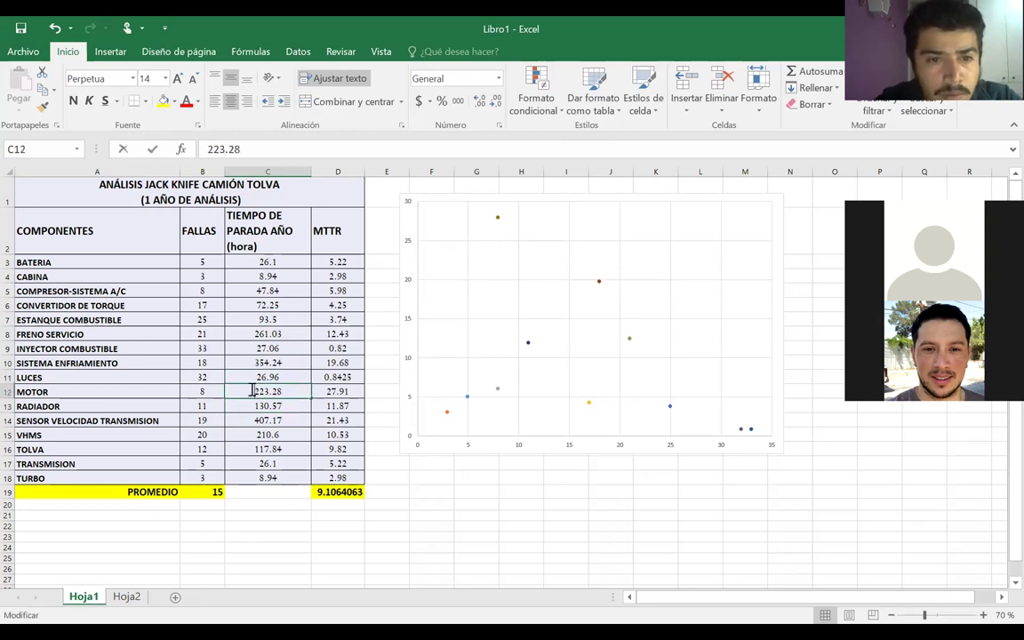
pyautogui.press('Delete')
pyautogui.write('1')
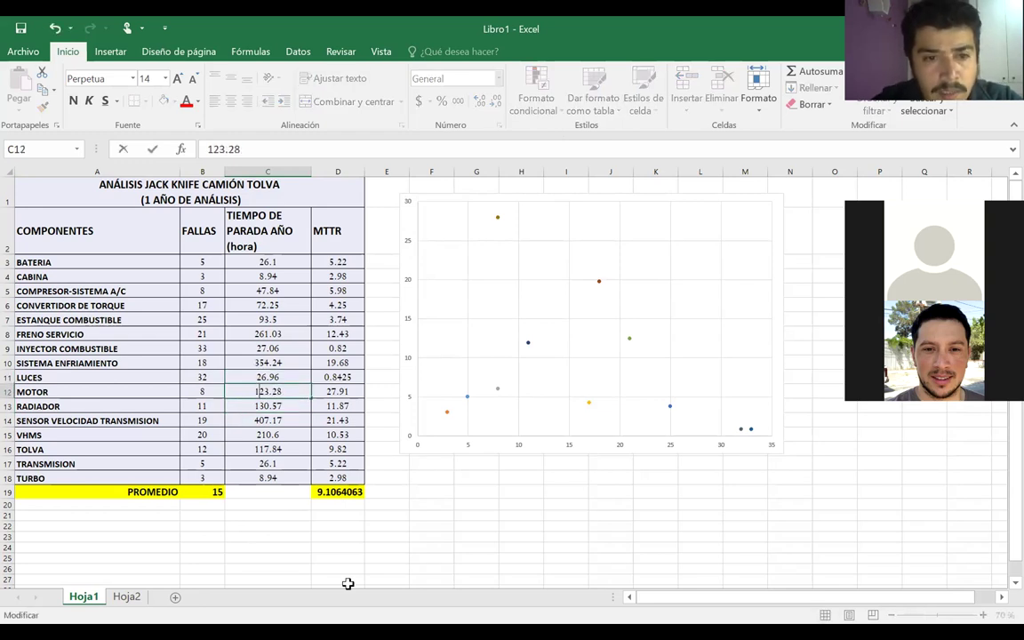
pyautogui.press('Return')
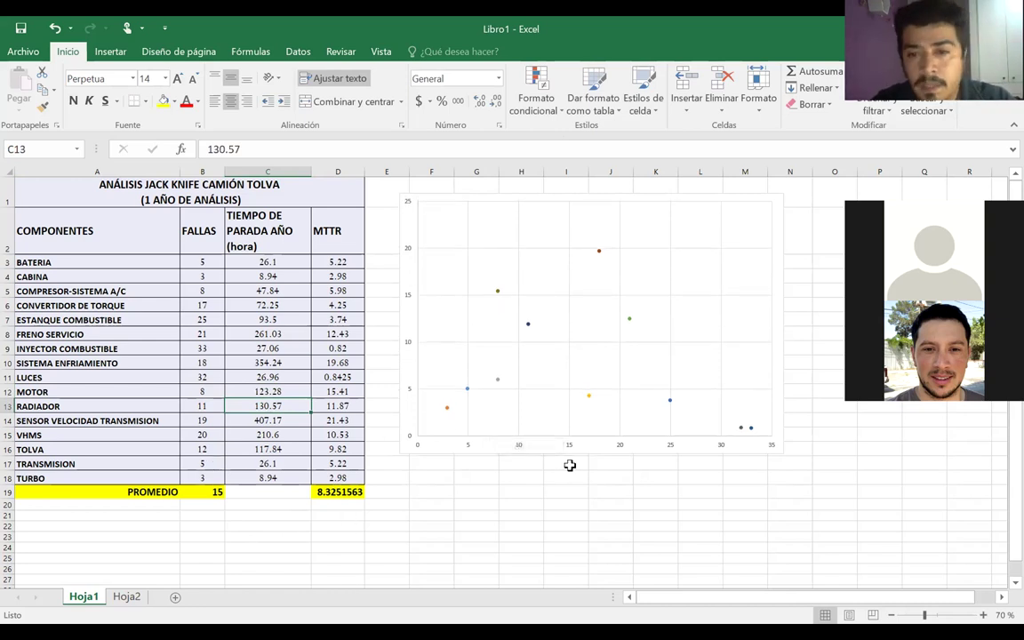
pyautogui.moveTo(779, 453); pyautogui.dragTo(802, 470)
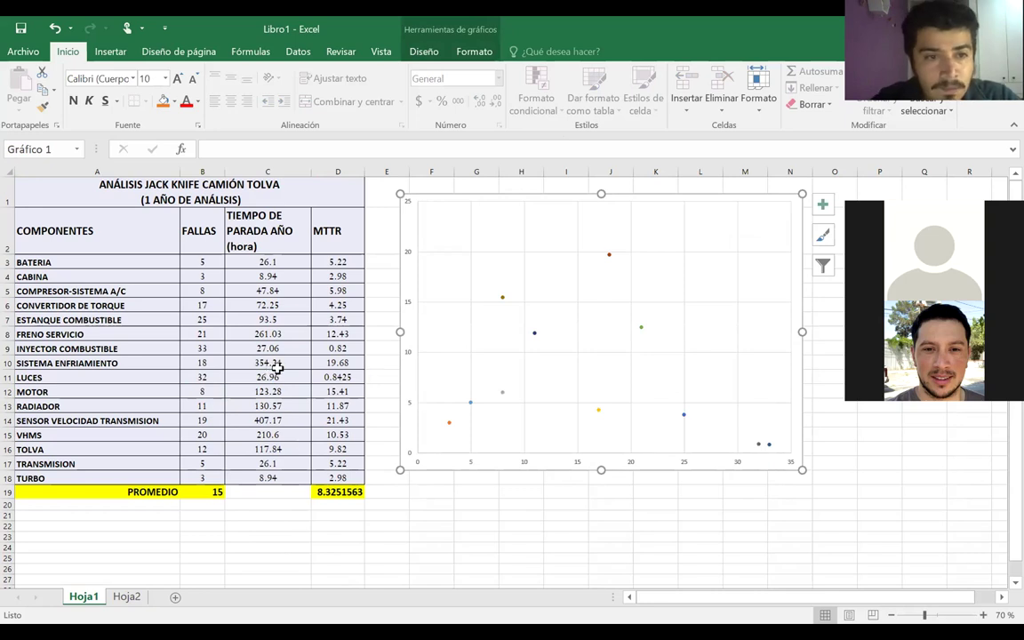
# Set the FRENO SERVICIO failure count in B8 to 181
pyautogui.click(244, 319)
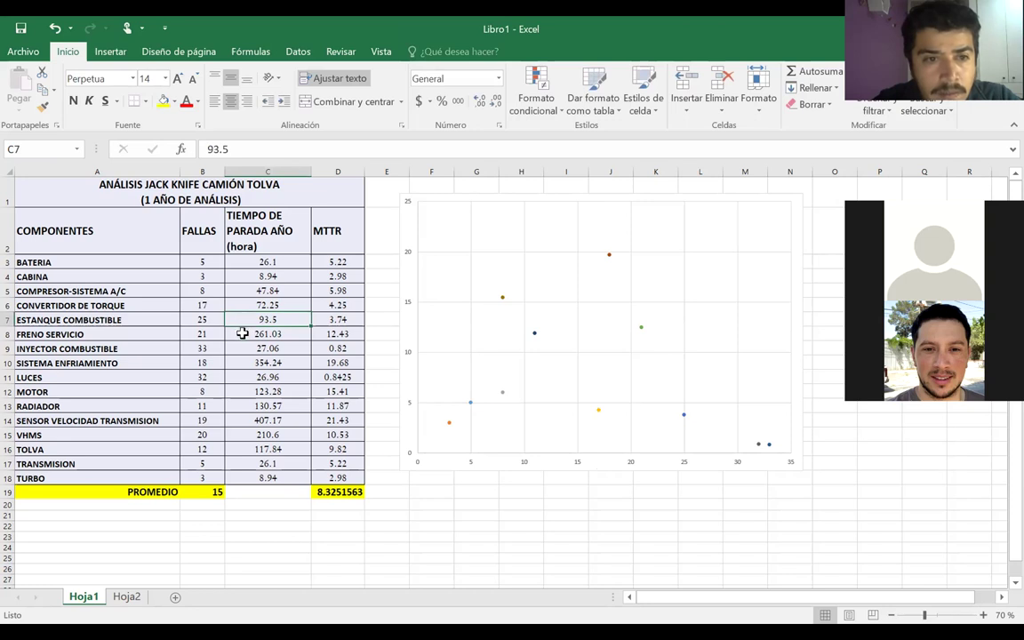
pyautogui.click(199, 335)
pyautogui.doubleClick(207, 334)
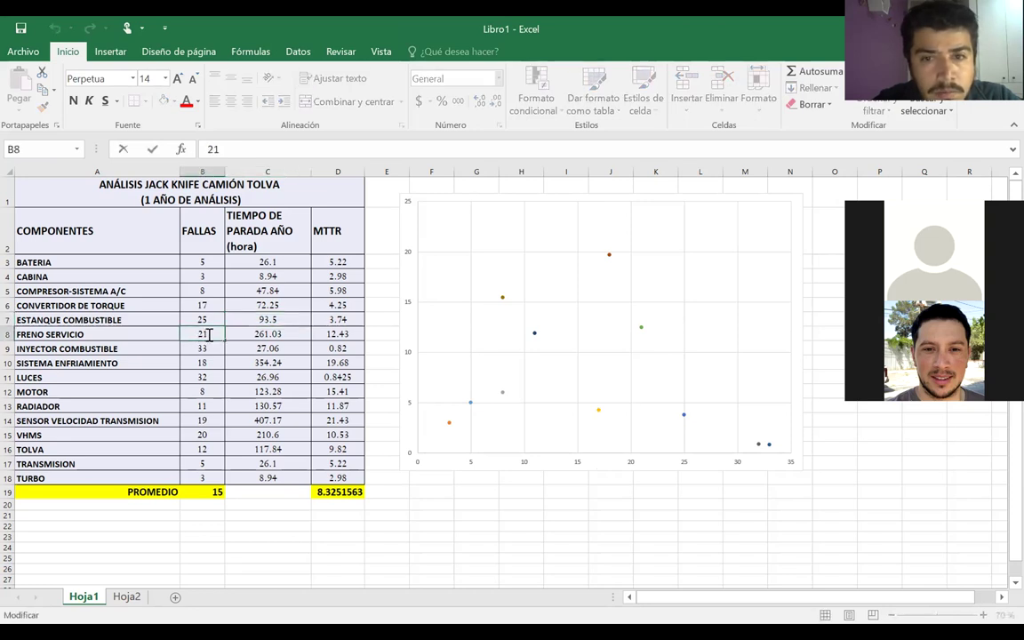
pyautogui.press('BackSpace')
pyautogui.press('BackSpace')
pyautogui.write('181')
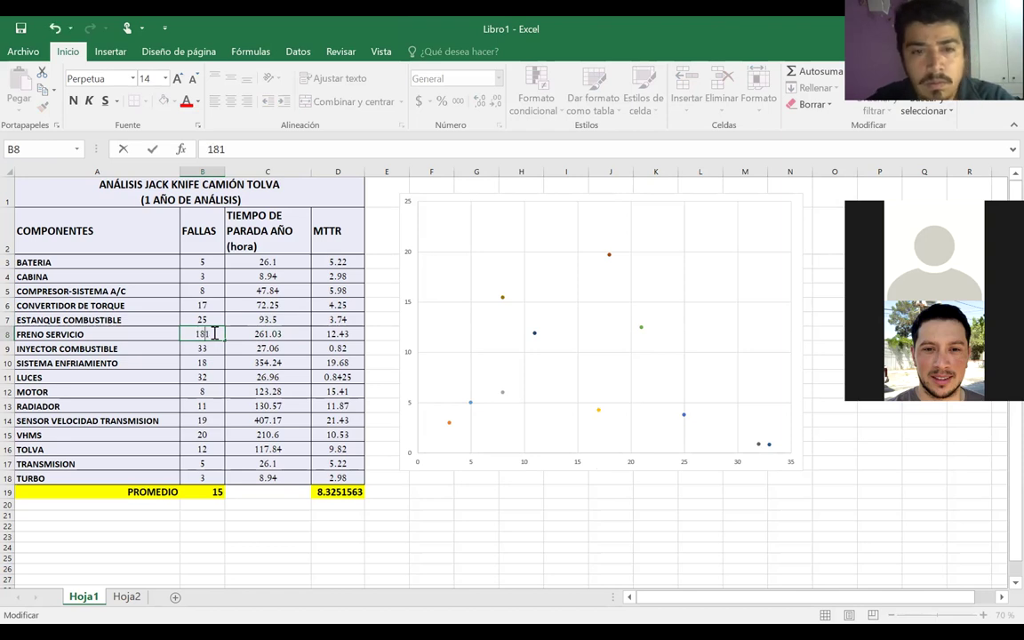
pyautogui.press('Return')
# Set the FRENO SERVICIO failure count in B8 to 18
pyautogui.click(209, 334)
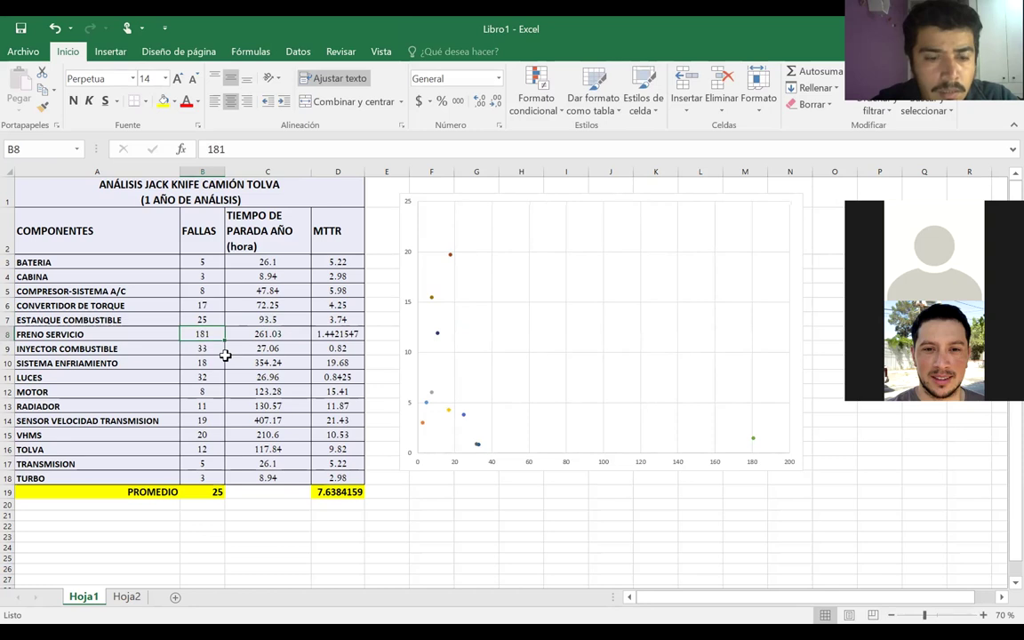
pyautogui.write('18')
pyautogui.press('Return')
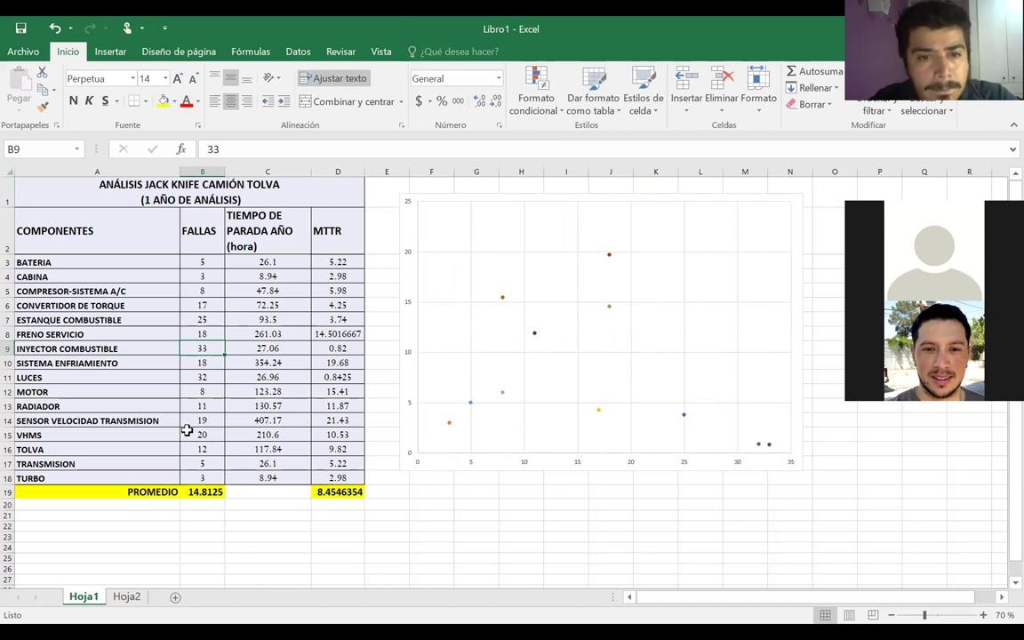
pyautogui.moveTo(205, 420); pyautogui.dragTo(342, 424)
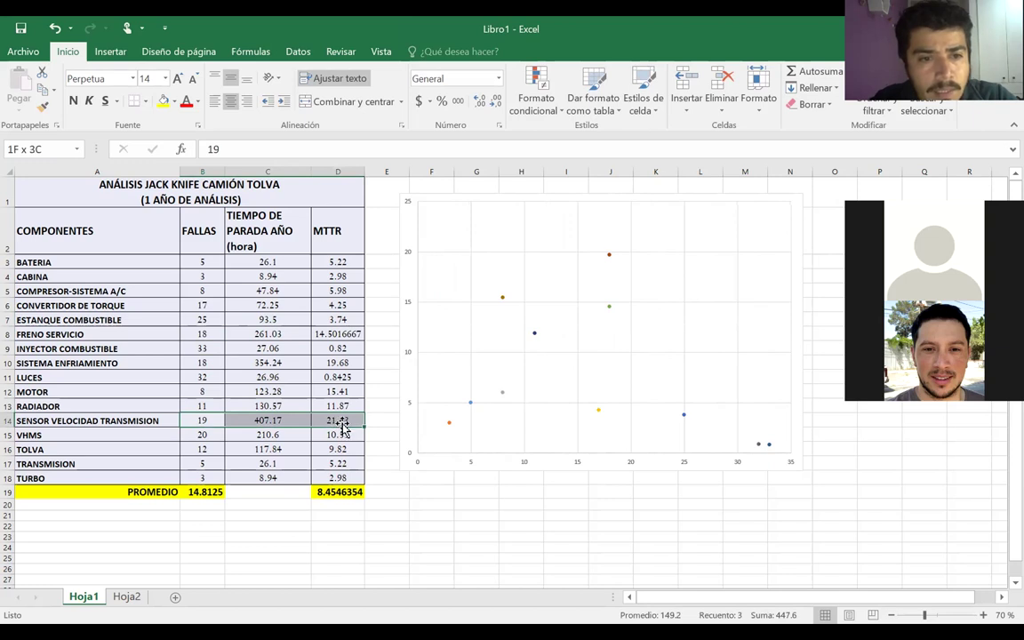
pyautogui.click(134, 423)
pyautogui.moveTo(134, 422); pyautogui.dragTo(290, 410)
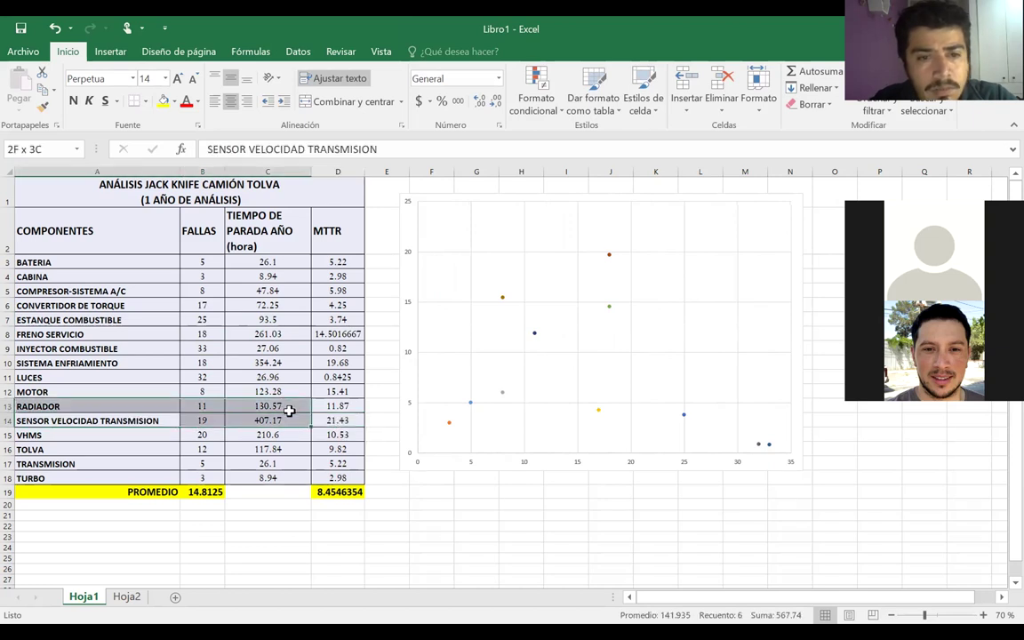
pyautogui.click(657, 529)
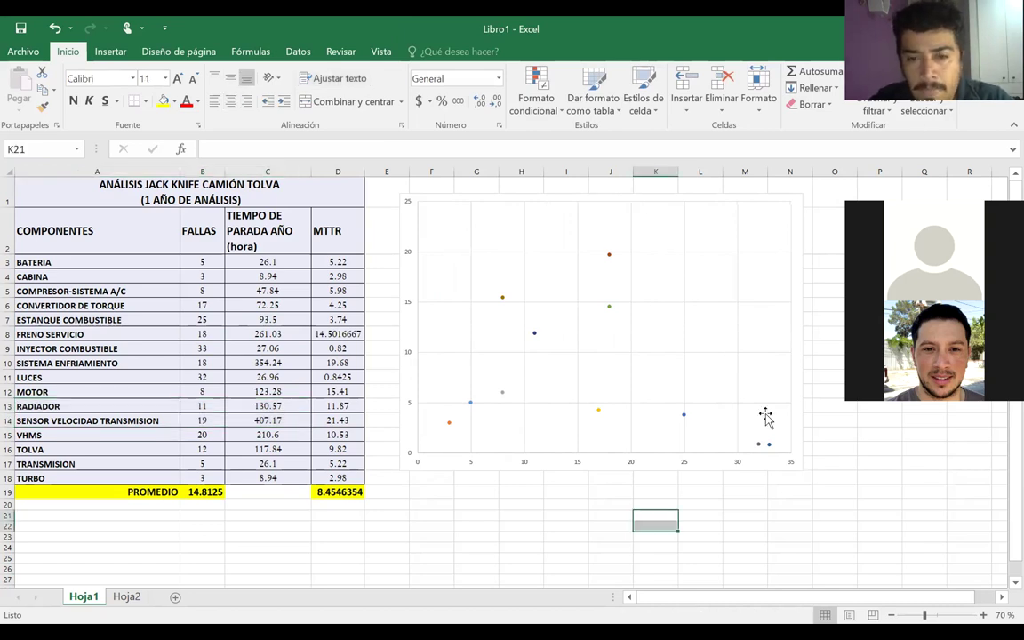
# Enlarge the scatter chart downward and toward the analysis table, reaching about row 19
pyautogui.click(420, 468)
pyautogui.moveTo(400, 469); pyautogui.dragTo(386, 488)
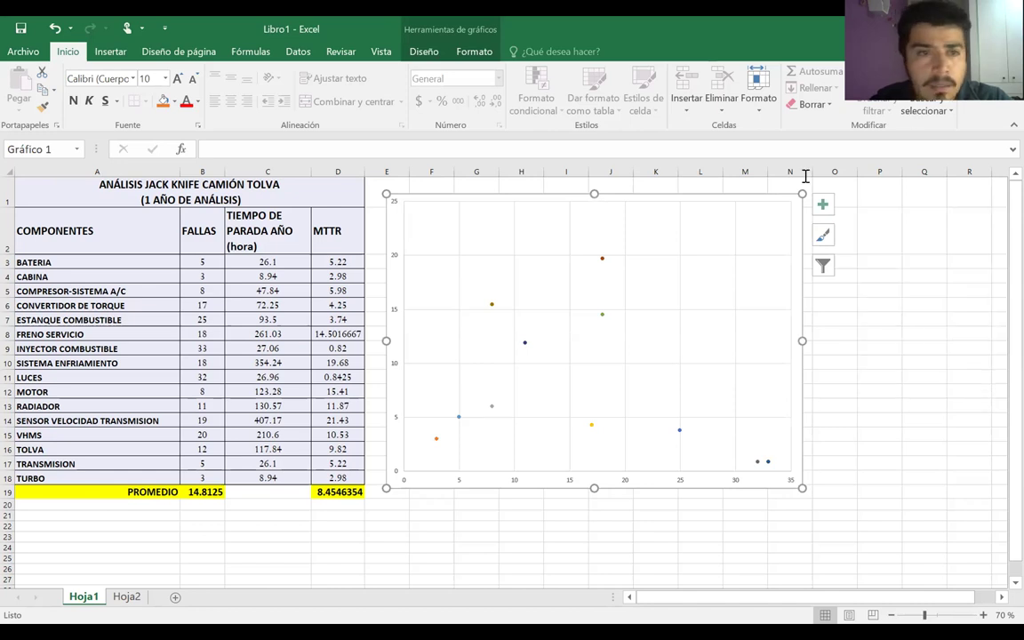
# Delete the horizontal and vertical gridlines from the scatter chart
pyautogui.click(534, 256)
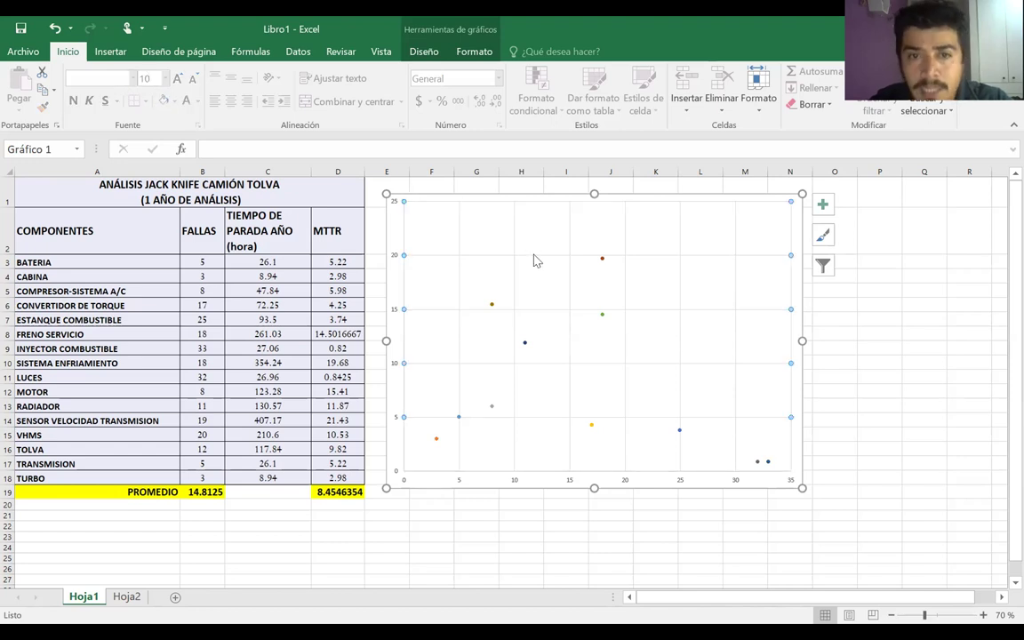
pyautogui.click(723, 300)
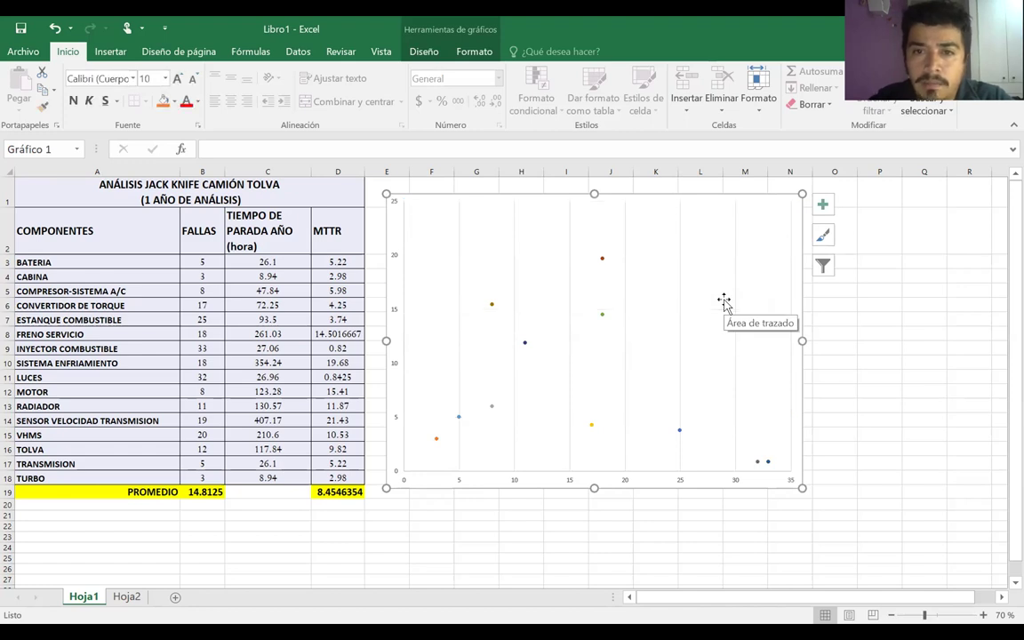
pyautogui.click(681, 329)
pyautogui.click(681, 331)
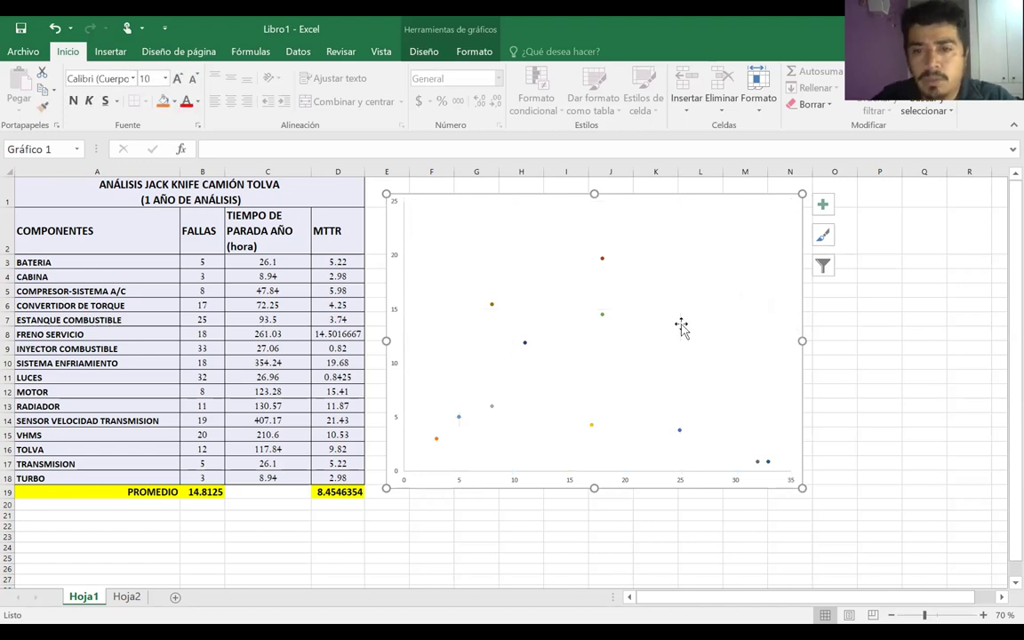
pyautogui.hscroll(3, 942, 373)
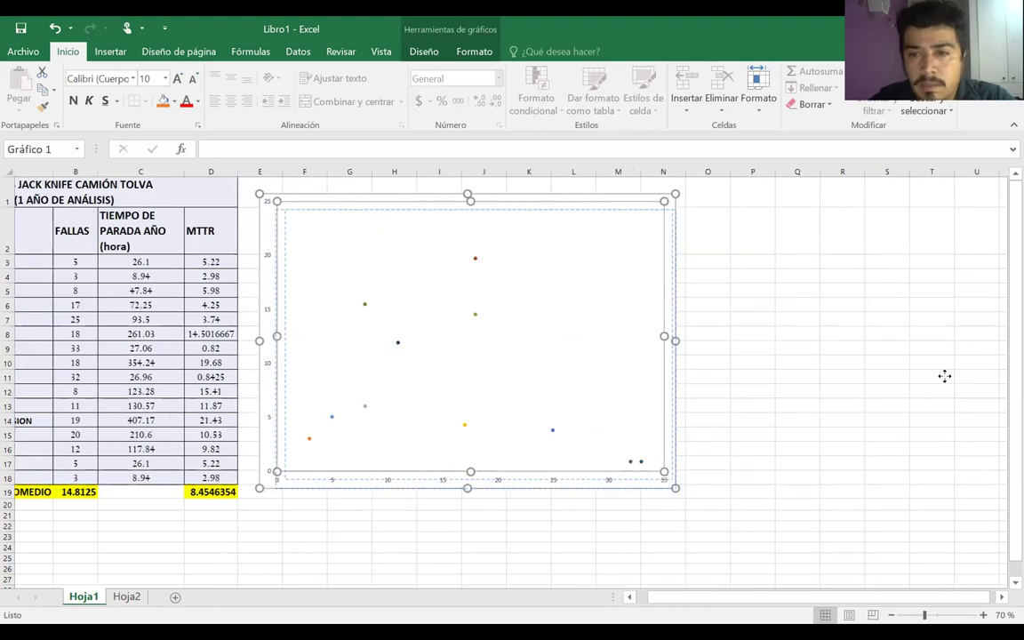
pyautogui.click(921, 389)
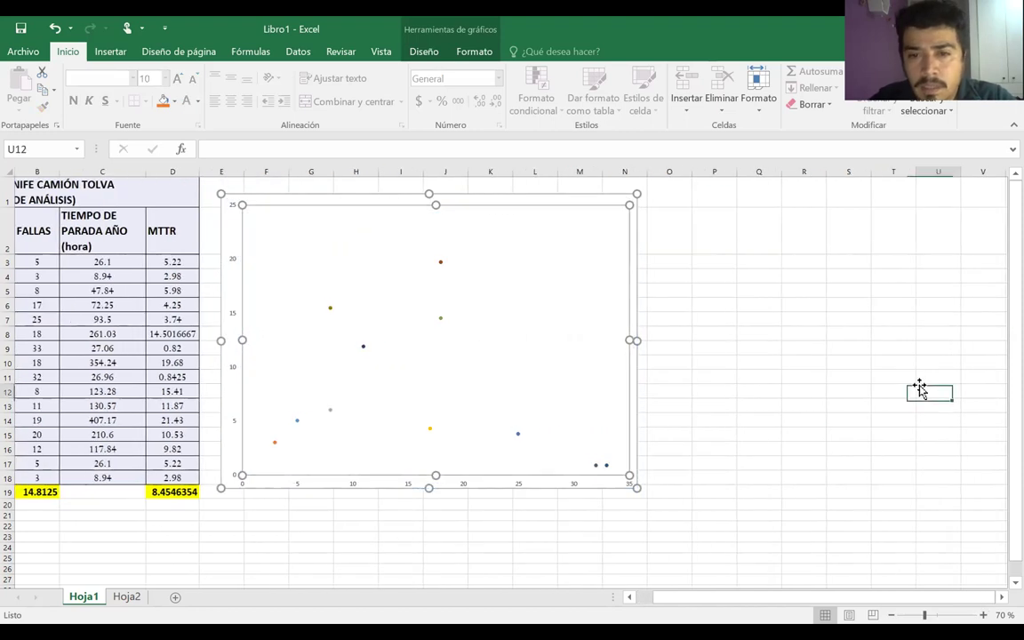
# Open the format options for the scatter chart's horizontal axis and set its maximum limit to 30
pyautogui.click(356, 489)
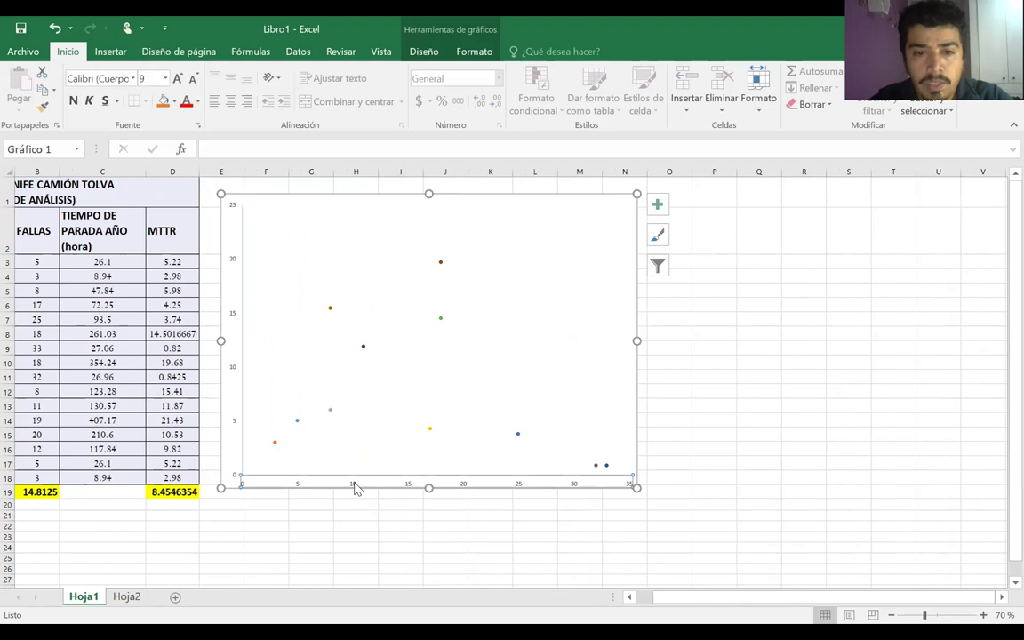
pyautogui.rightClick(356, 486)
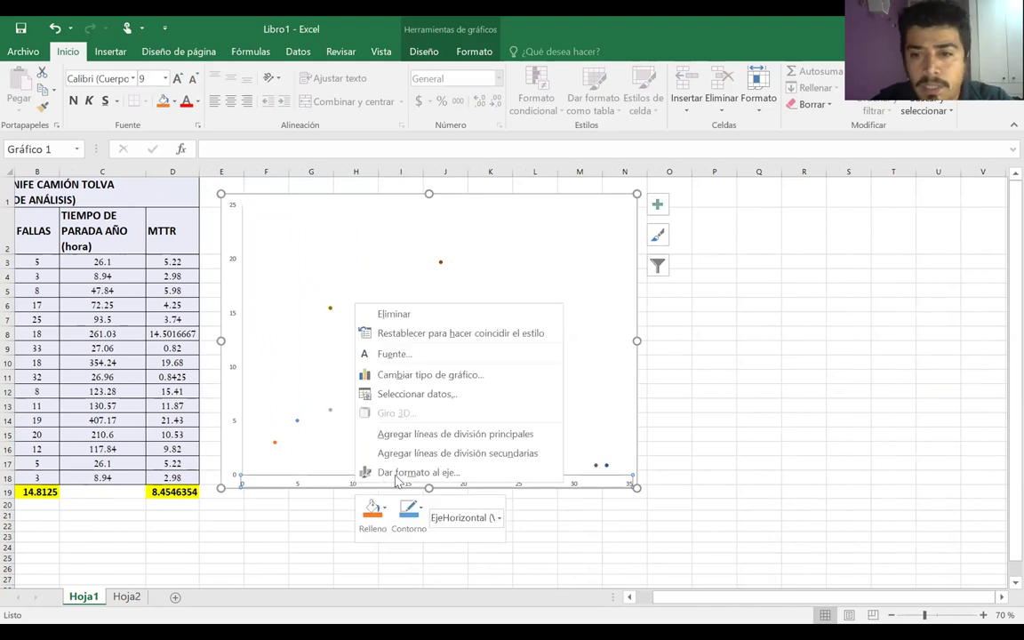
pyautogui.click(396, 473)
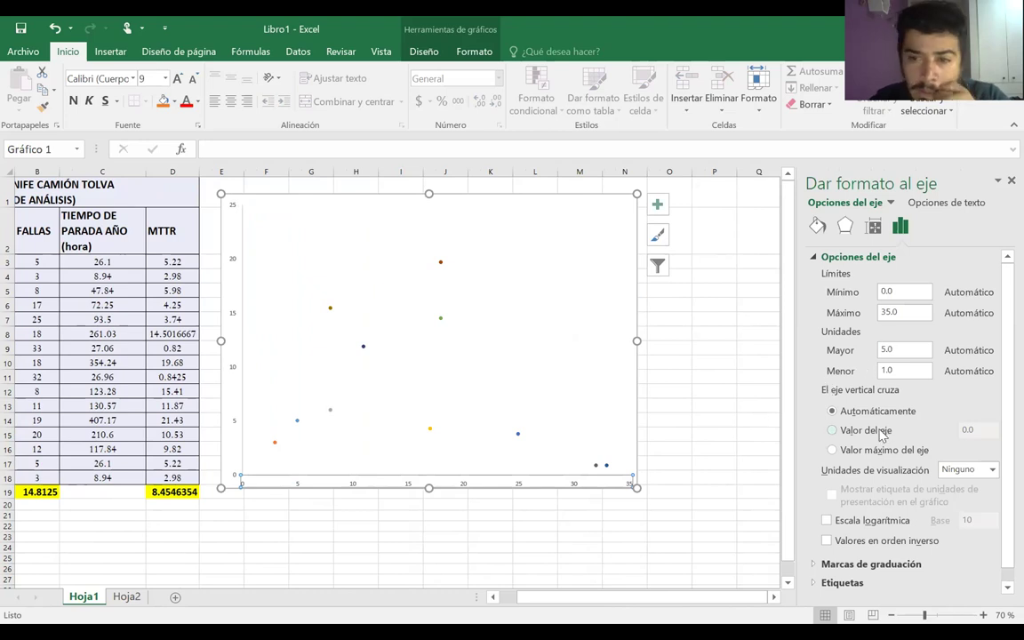
pyautogui.click(900, 291)
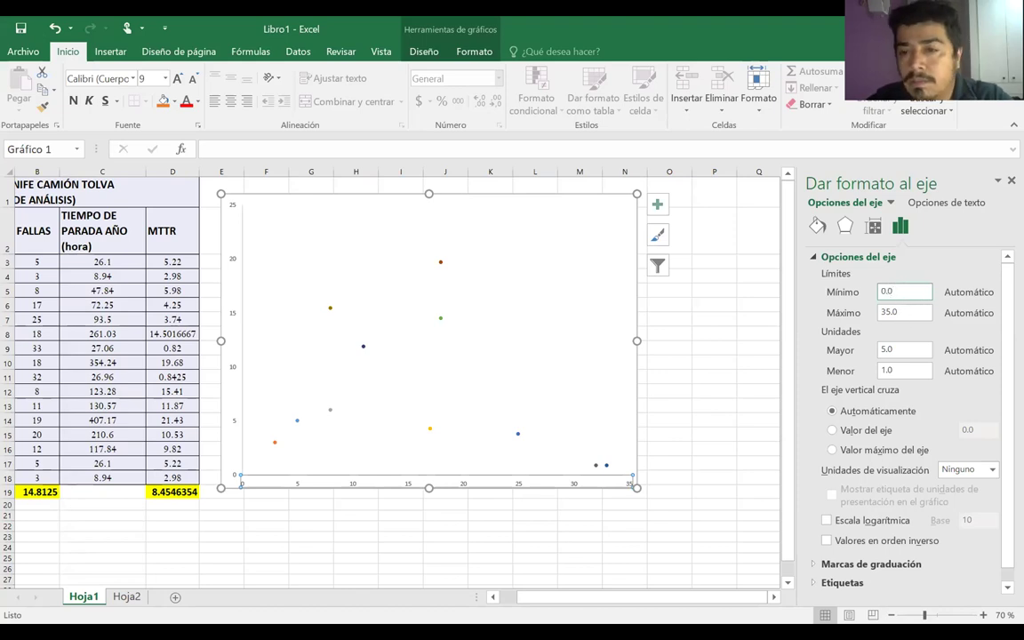
pyautogui.click(903, 310)
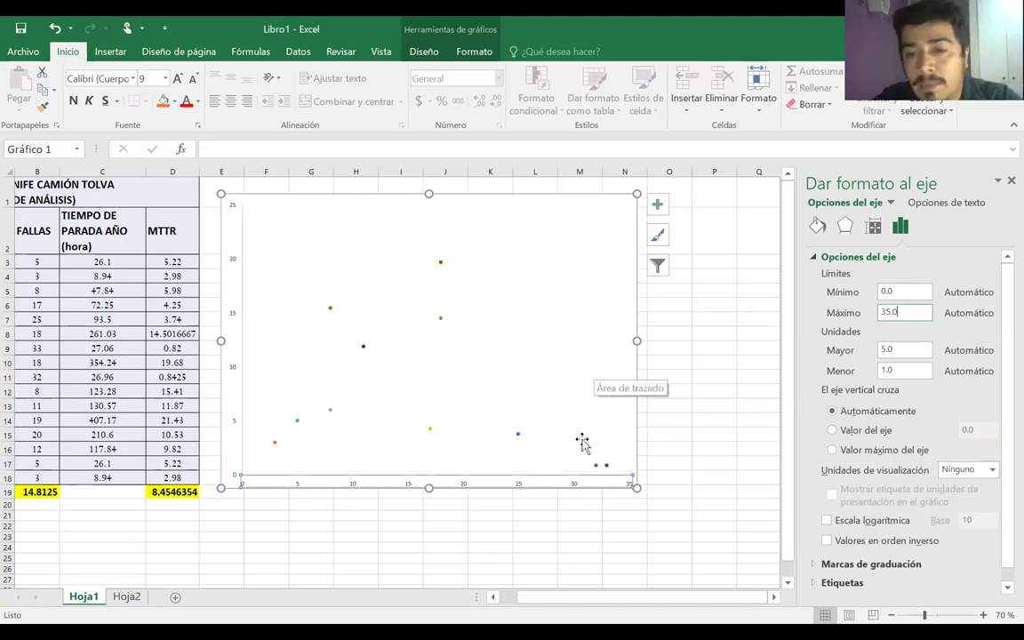
pyautogui.moveTo(608, 470)
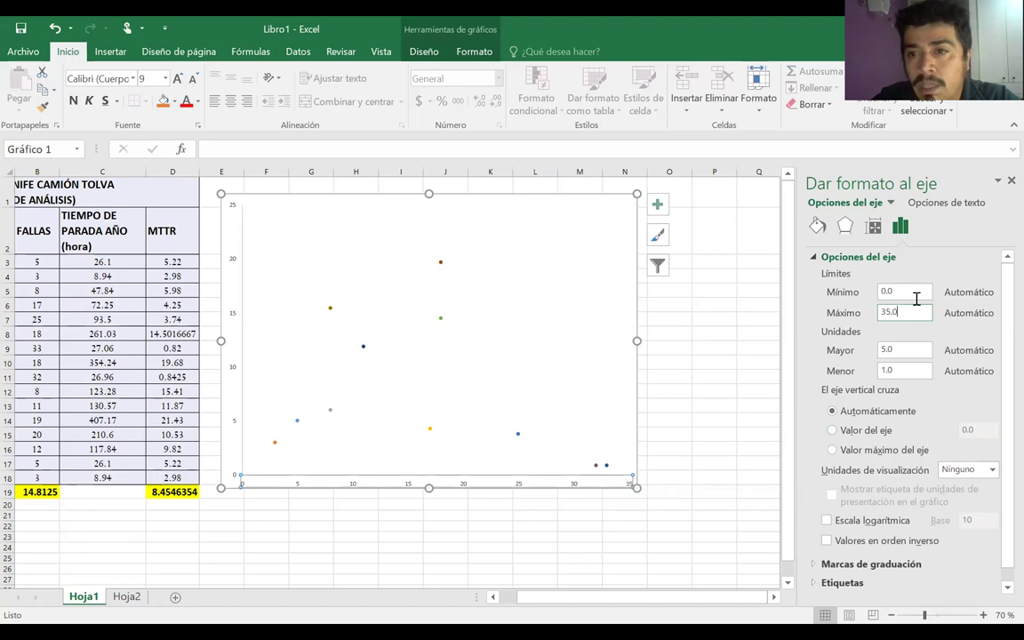
pyautogui.moveTo(906, 312); pyautogui.dragTo(866, 311)
pyautogui.write('30')
pyautogui.press('Return')
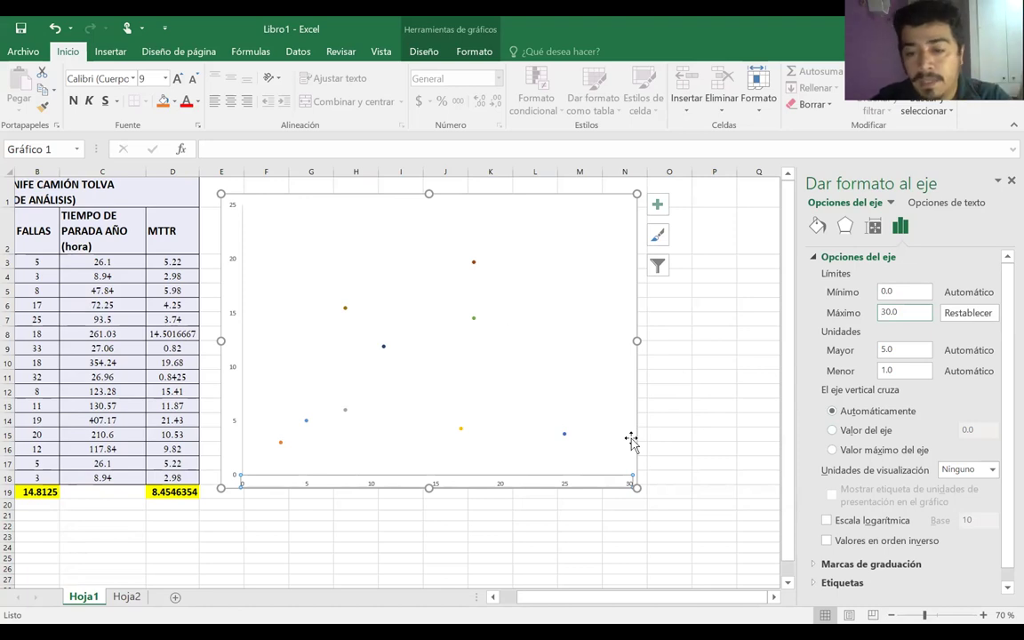
# Set the maximum limit of the scatter chart's horizontal axis to 40
pyautogui.press('Delete')
pyautogui.write('4')
pyautogui.press('Return')
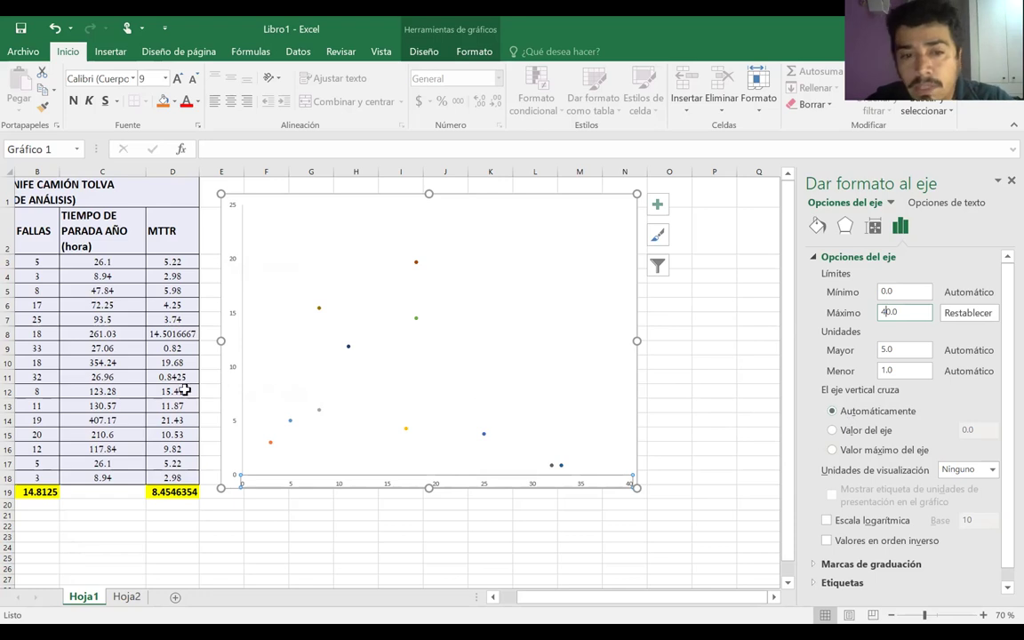
# Make the vertical axis cross the horizontal axis at the average failure count, using an axis value of 14.8
pyautogui.click(833, 432)
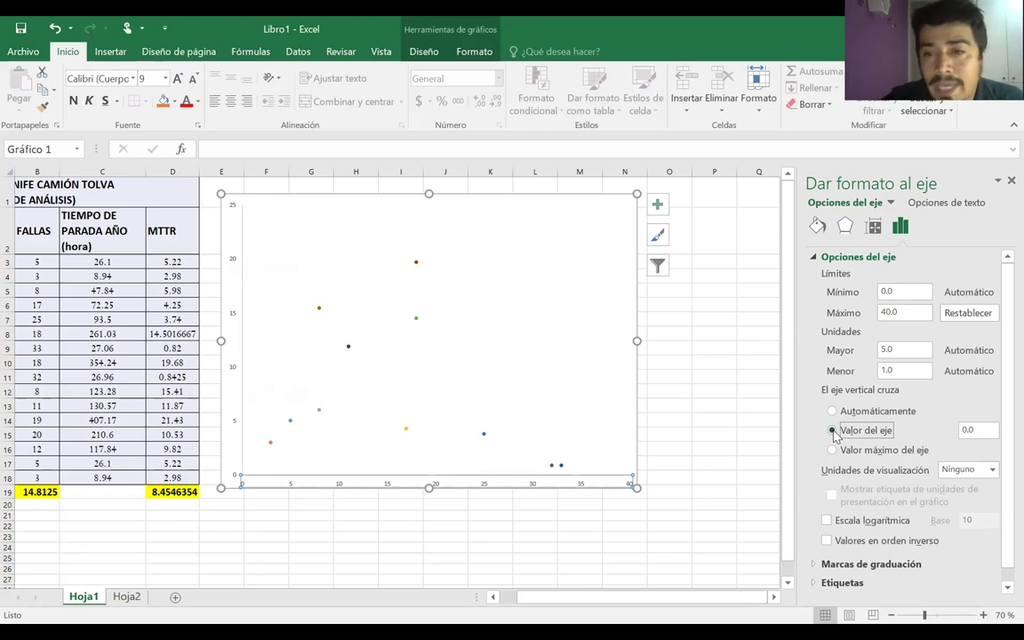
pyautogui.click(975, 429)
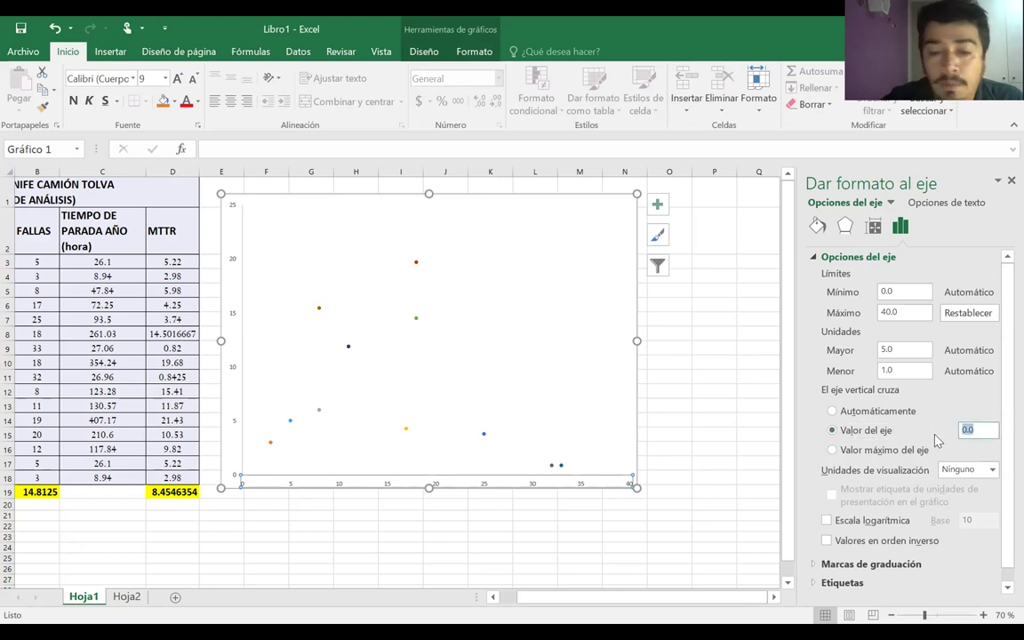
pyautogui.write('14.8')
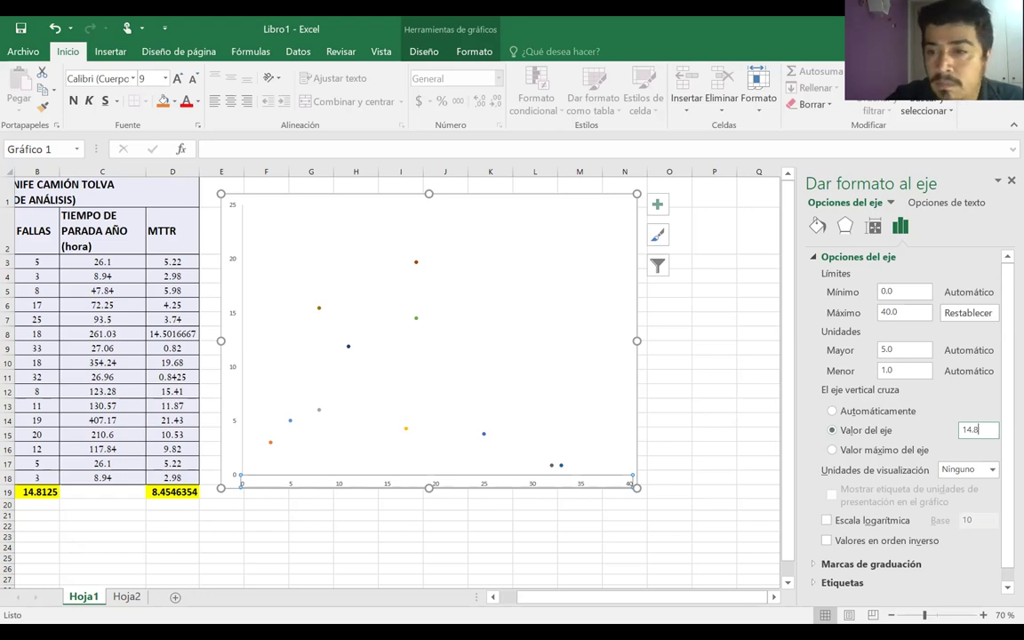
pyautogui.press('Return')
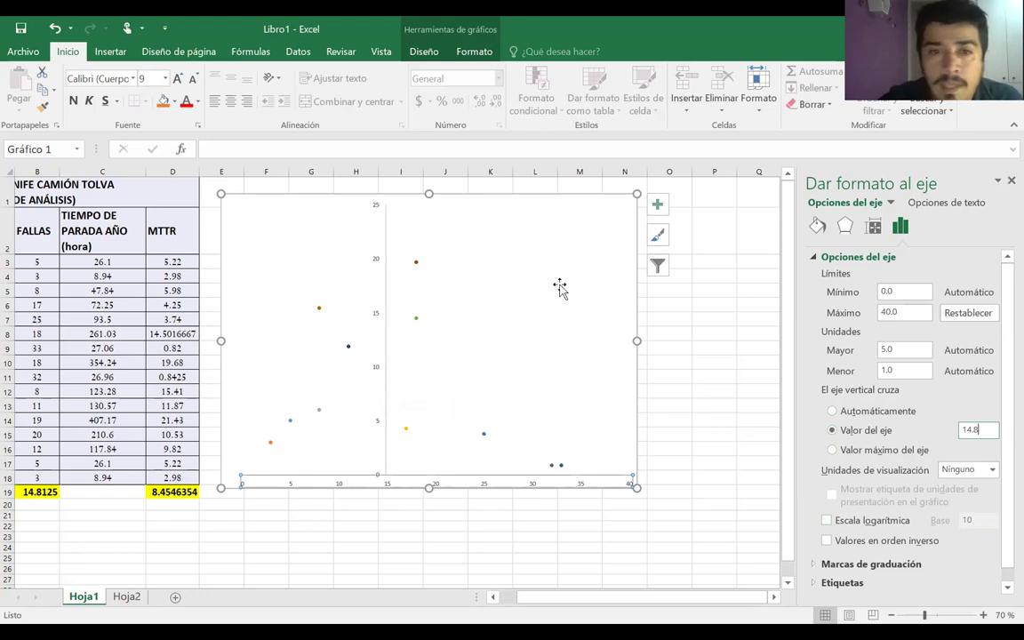
pyautogui.click(377, 318)
pyautogui.rightClick(377, 321)
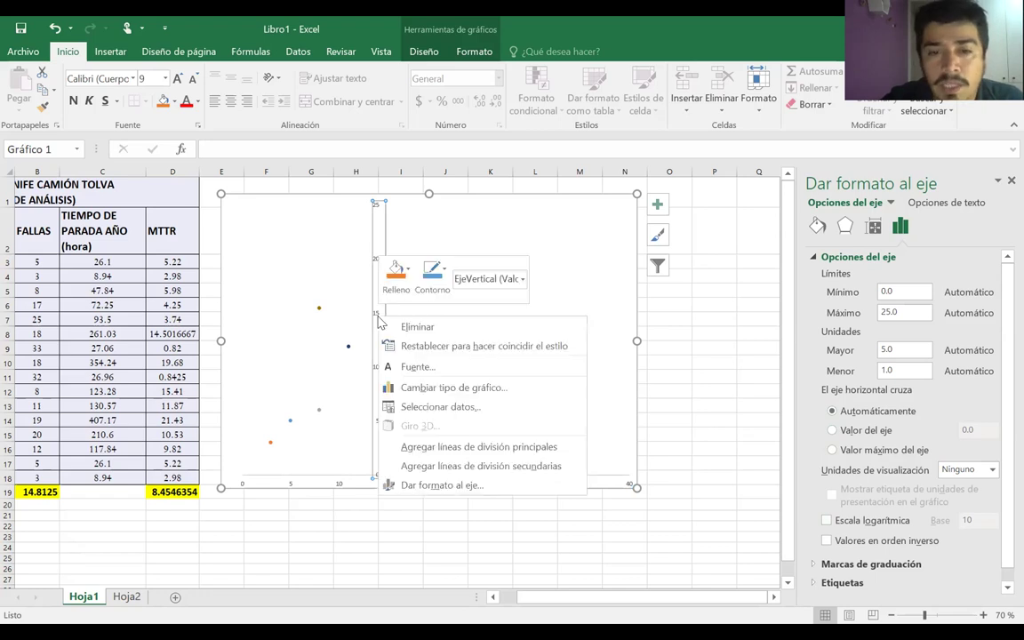
pyautogui.press('Escape')
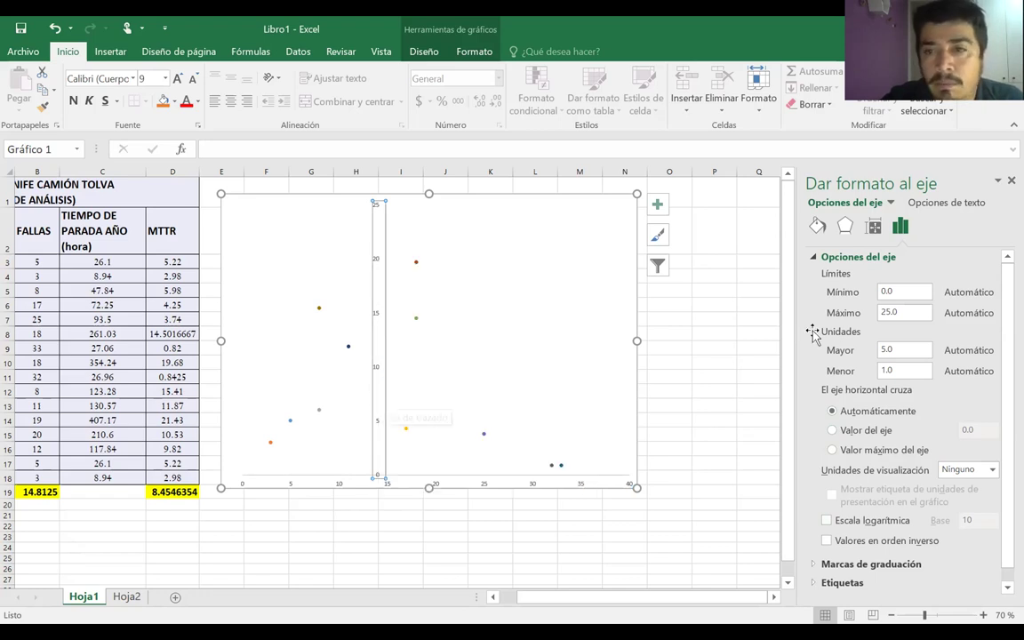
pyautogui.click(889, 306)
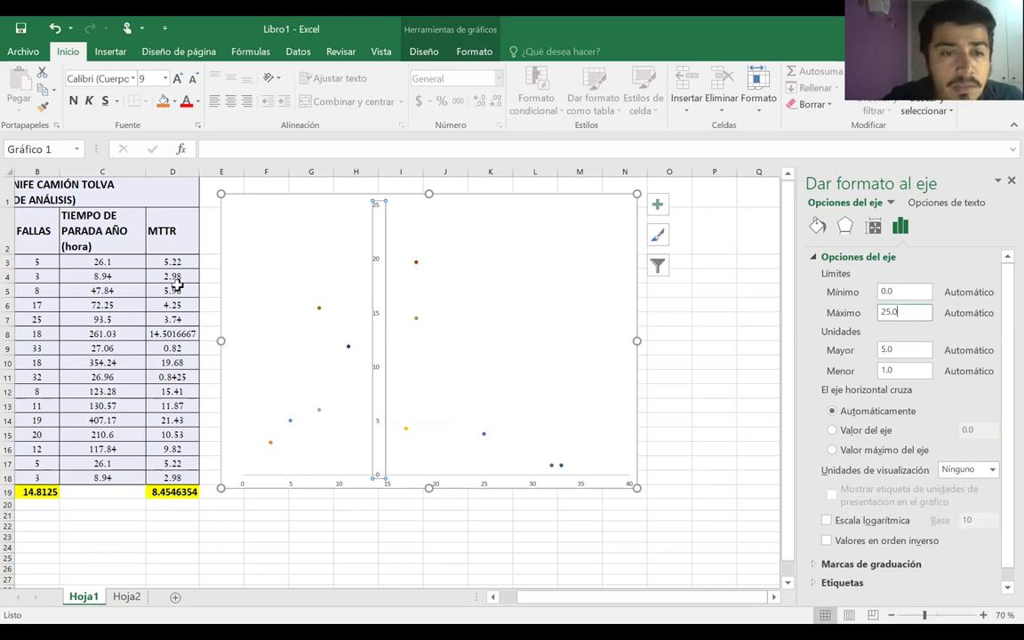
pyautogui.click(179, 433)
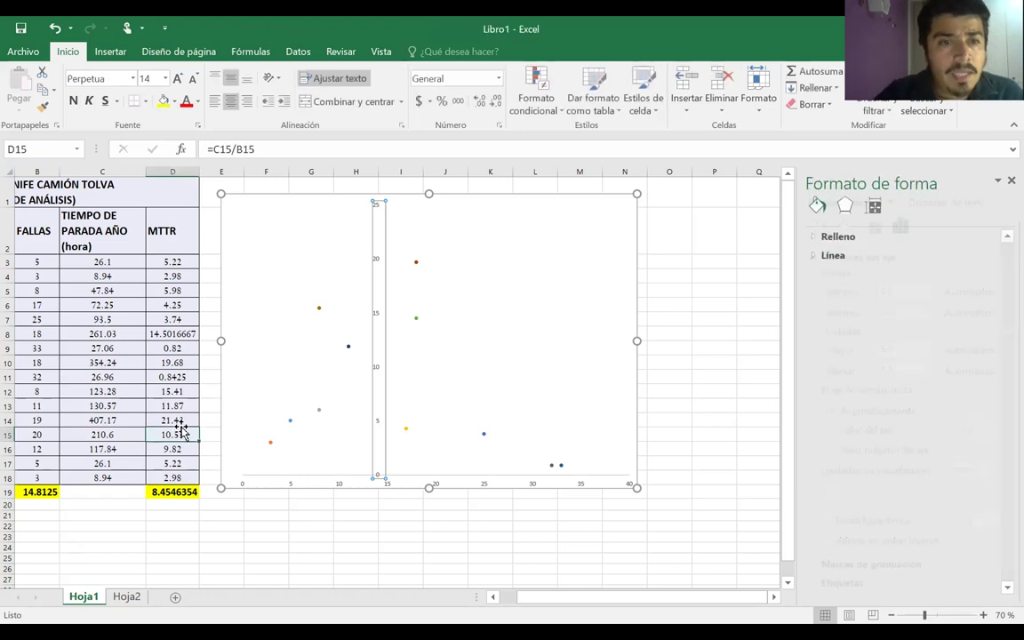
pyautogui.click(1011, 180)
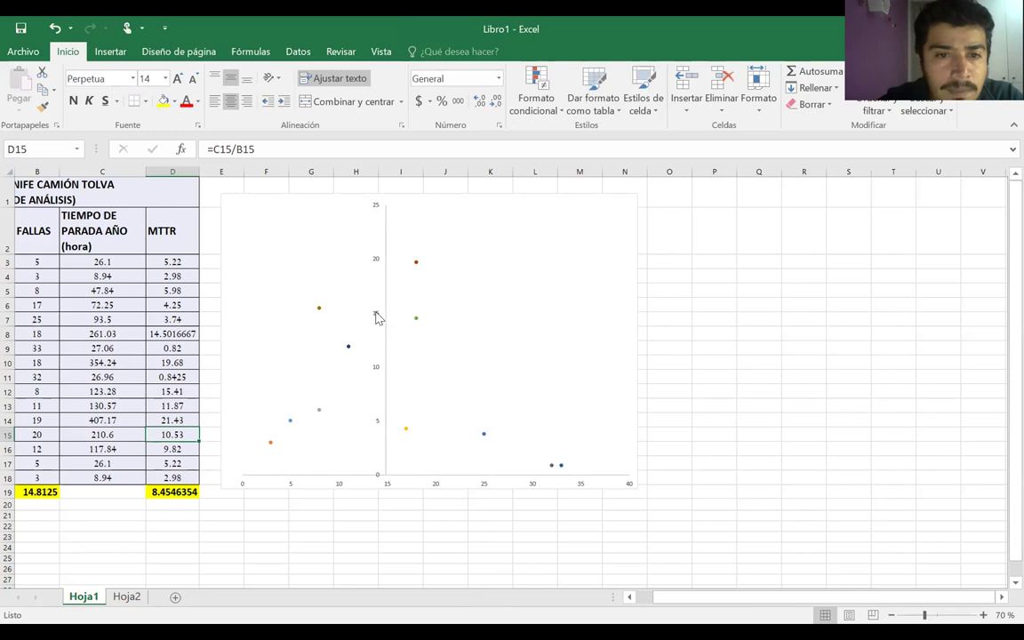
# Open the format options for the scatter chart's vertical axis and set its maximum limit to 15
pyautogui.rightClick(377, 319)
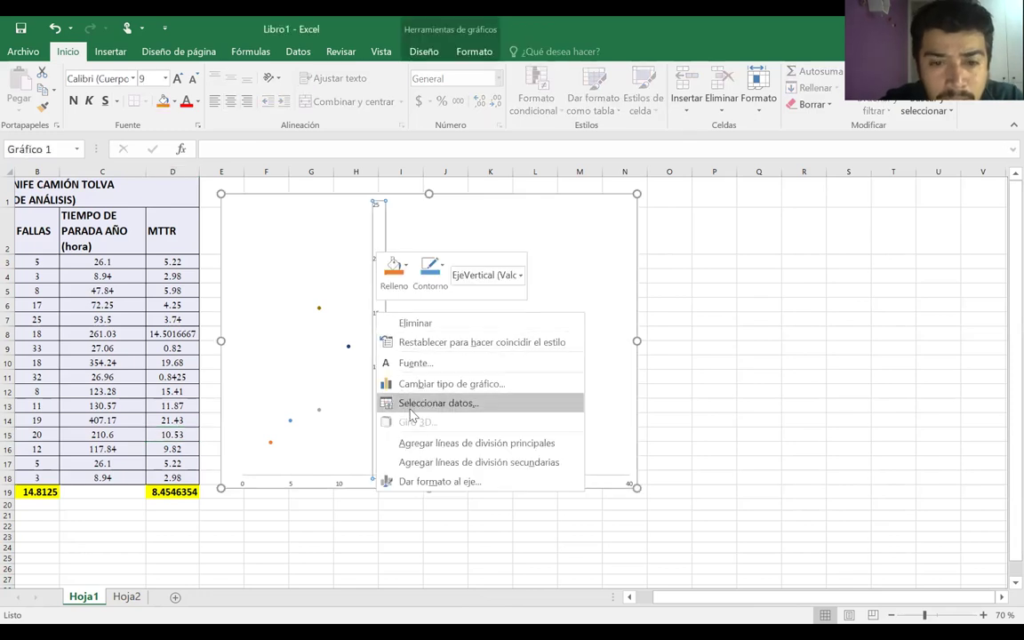
pyautogui.click(404, 482)
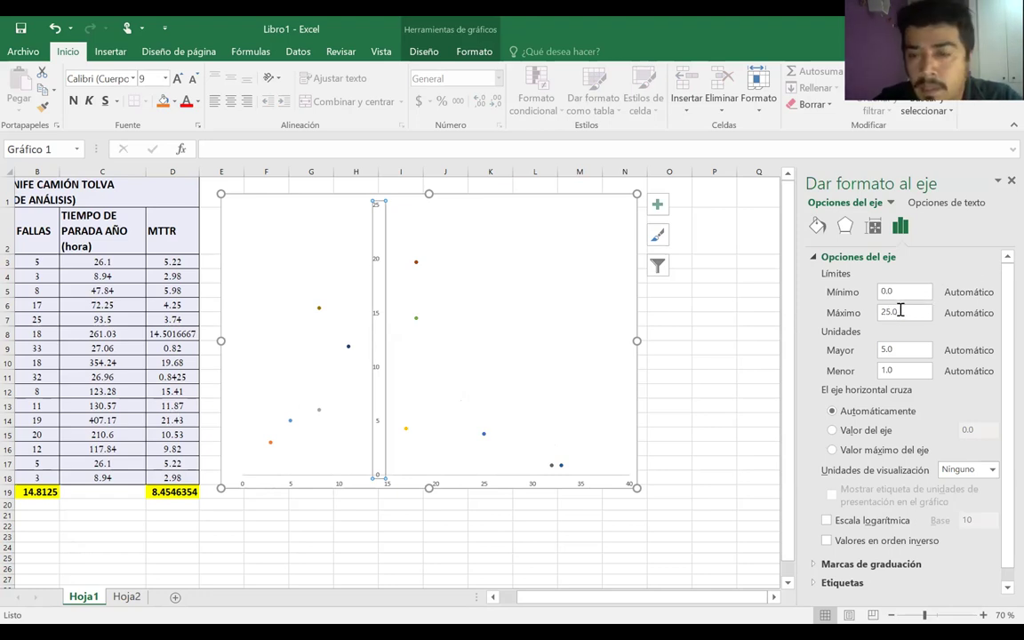
pyautogui.moveTo(901, 310); pyautogui.dragTo(879, 315)
pyautogui.write('15')
pyautogui.press('Return')
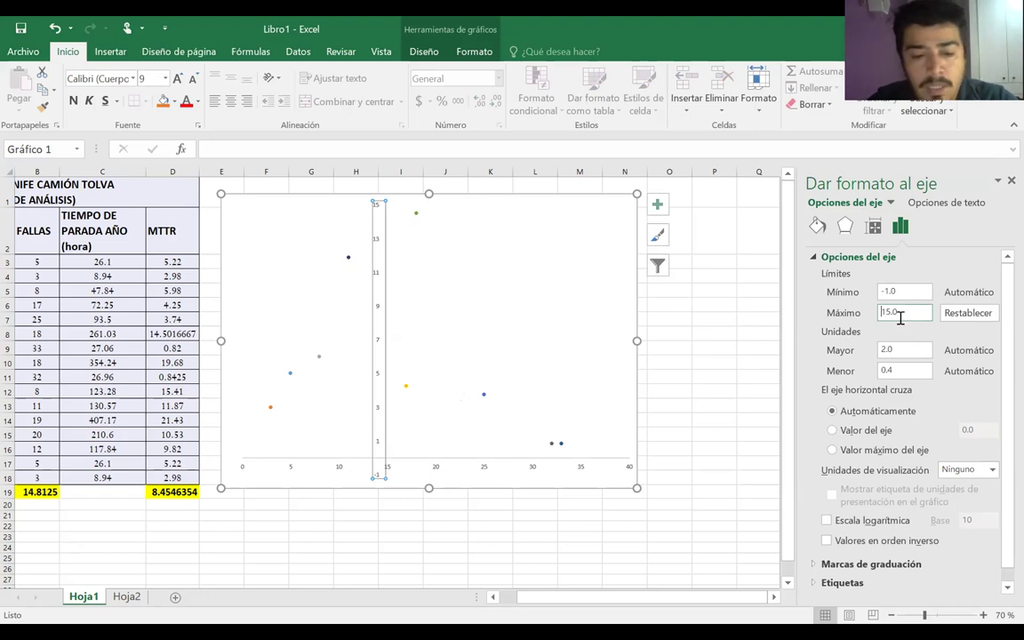
# Fix the vertical axis limits at a maximum of 25 and a minimum of 0, and close the format options
pyautogui.write('2')
pyautogui.press('Return')
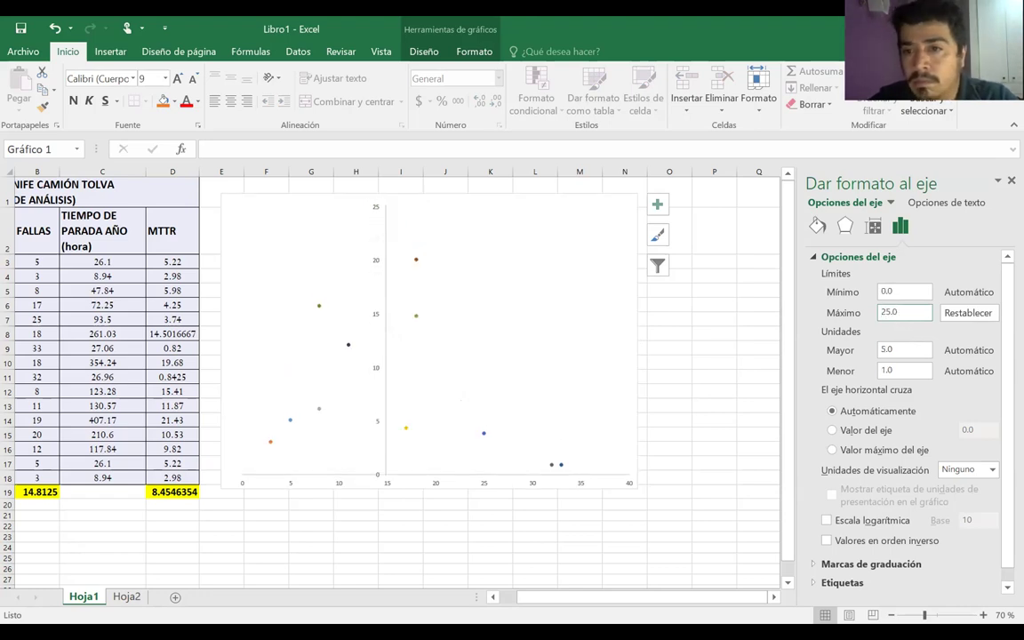
pyautogui.doubleClick(877, 292)
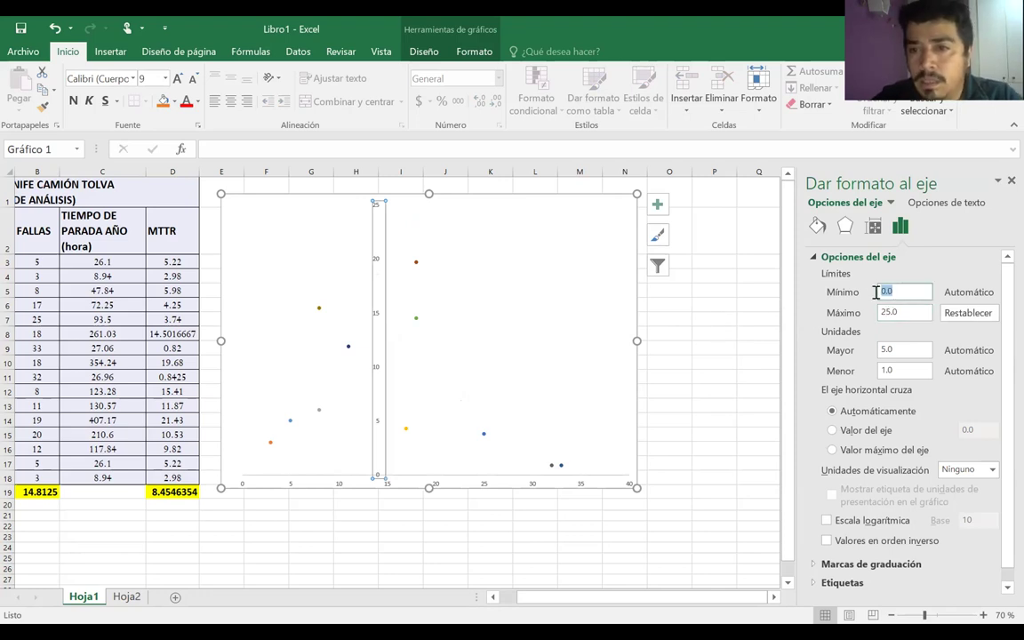
pyautogui.write('0')
pyautogui.press('Return')
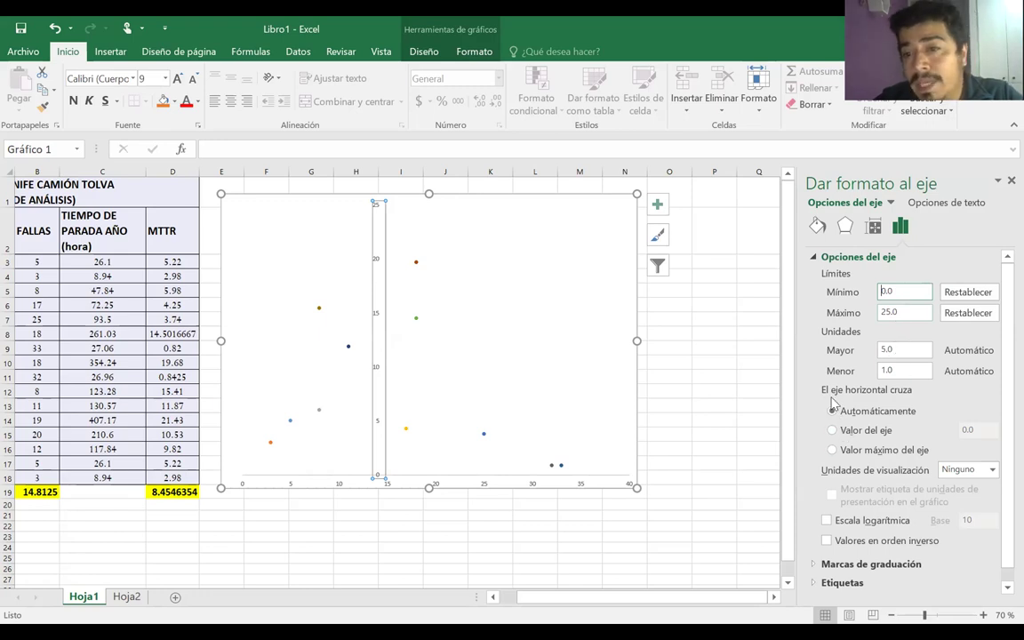
pyautogui.click(489, 487)
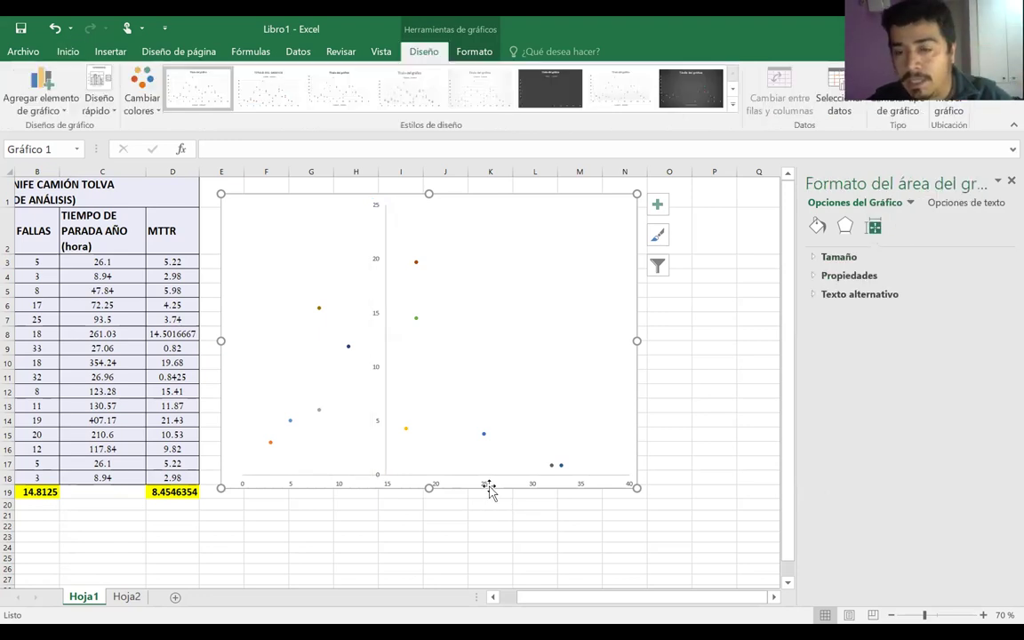
pyautogui.click(1011, 180)
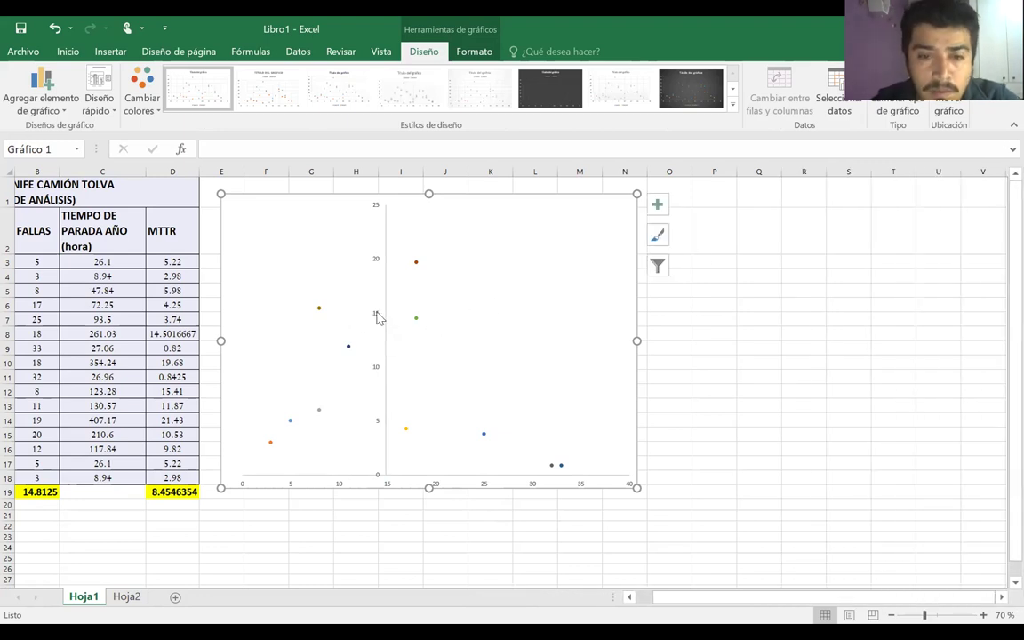
# Make the horizontal axis cross the vertical axis at the average MTTR value of 8.45, and close the format options
pyautogui.rightClick(384, 480)
pyautogui.click(432, 485)
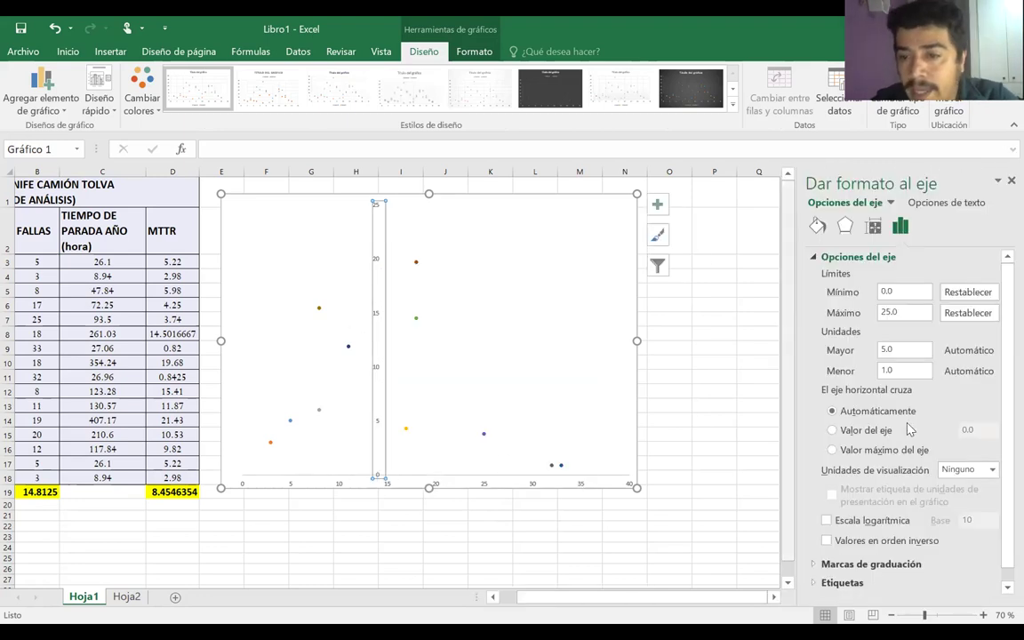
pyautogui.click(833, 430)
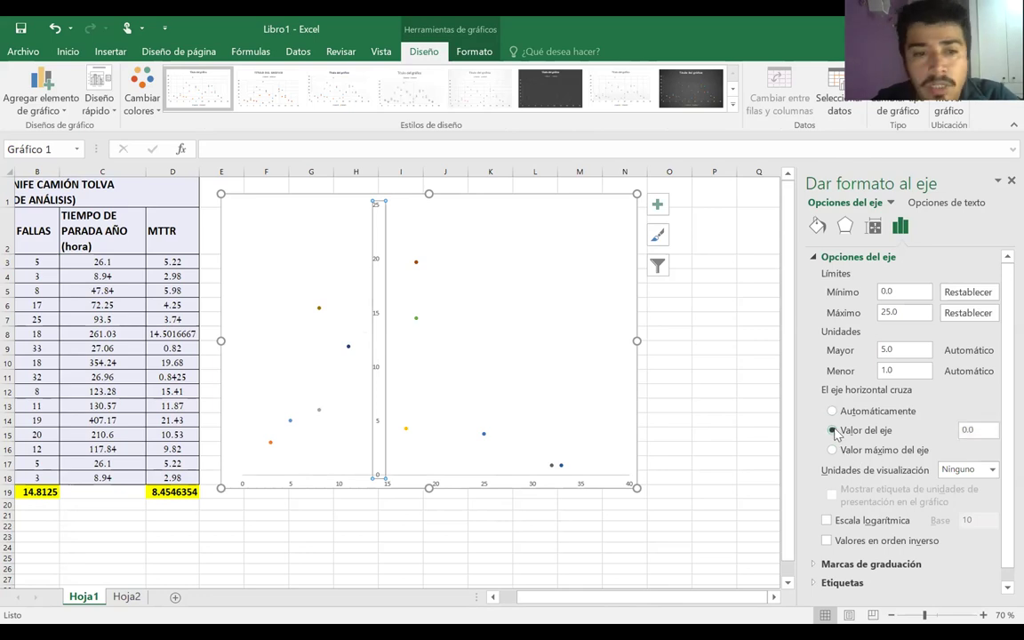
pyautogui.click(982, 428)
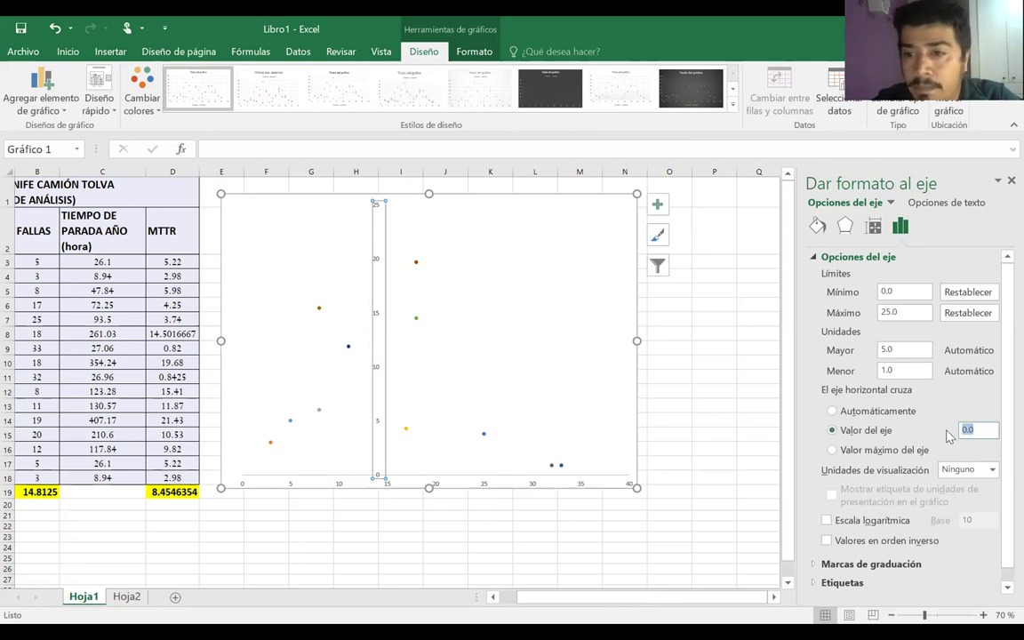
pyautogui.write('8.45')
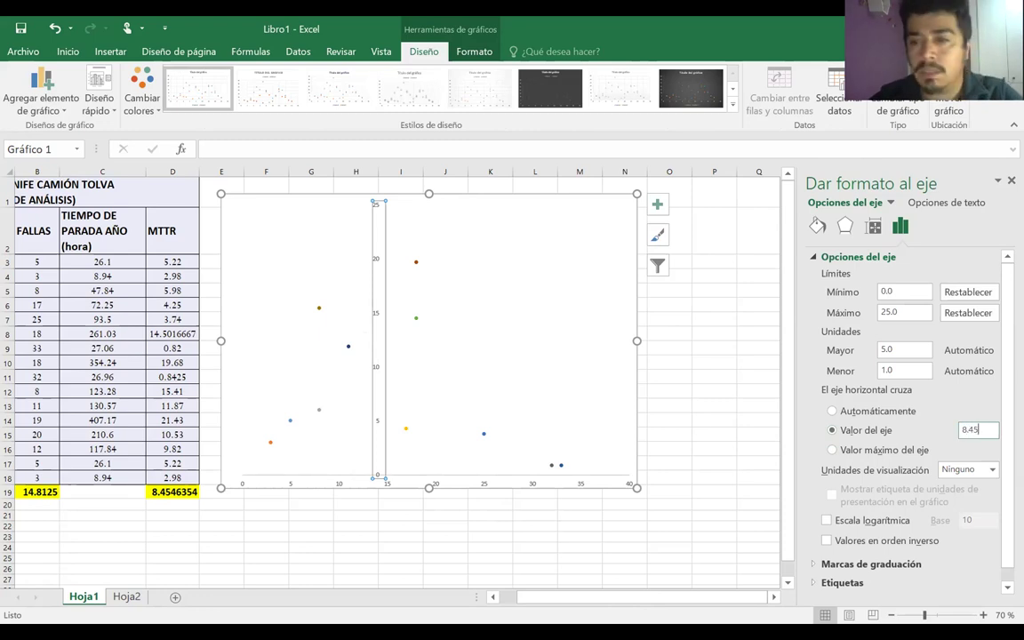
pyautogui.press('Return')
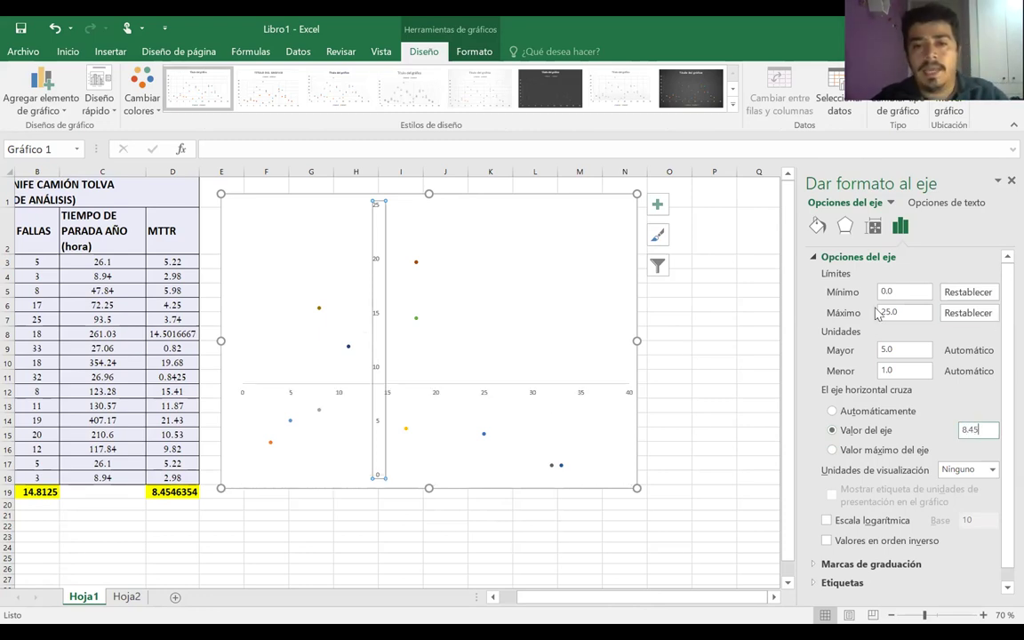
pyautogui.moveTo(902, 178); pyautogui.dragTo(1002, 184)
pyautogui.click(1020, 180)
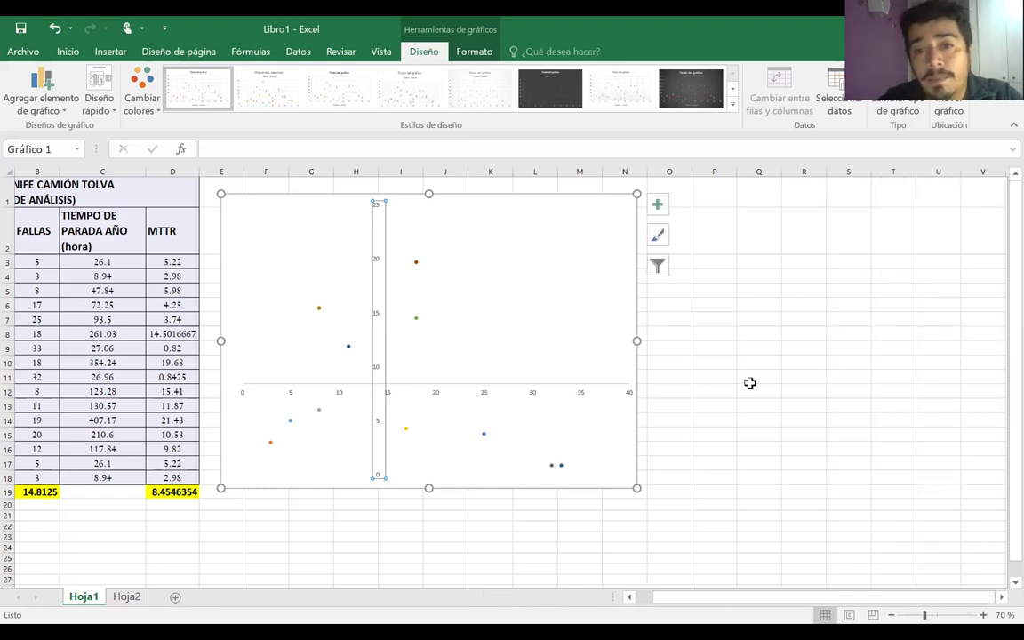
pyautogui.click(753, 389)
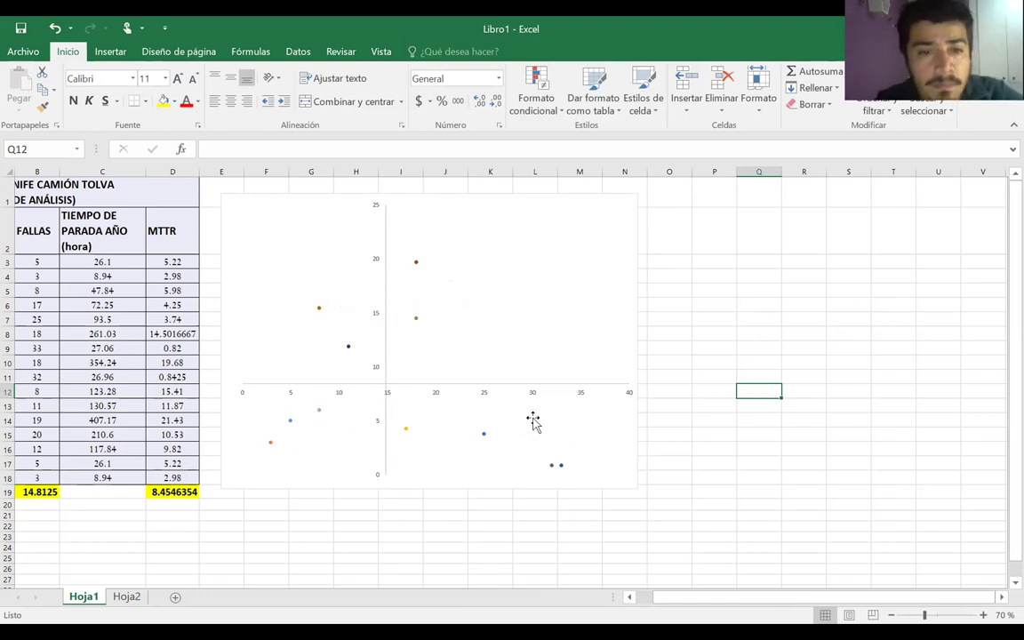
pyautogui.moveTo(321, 418)
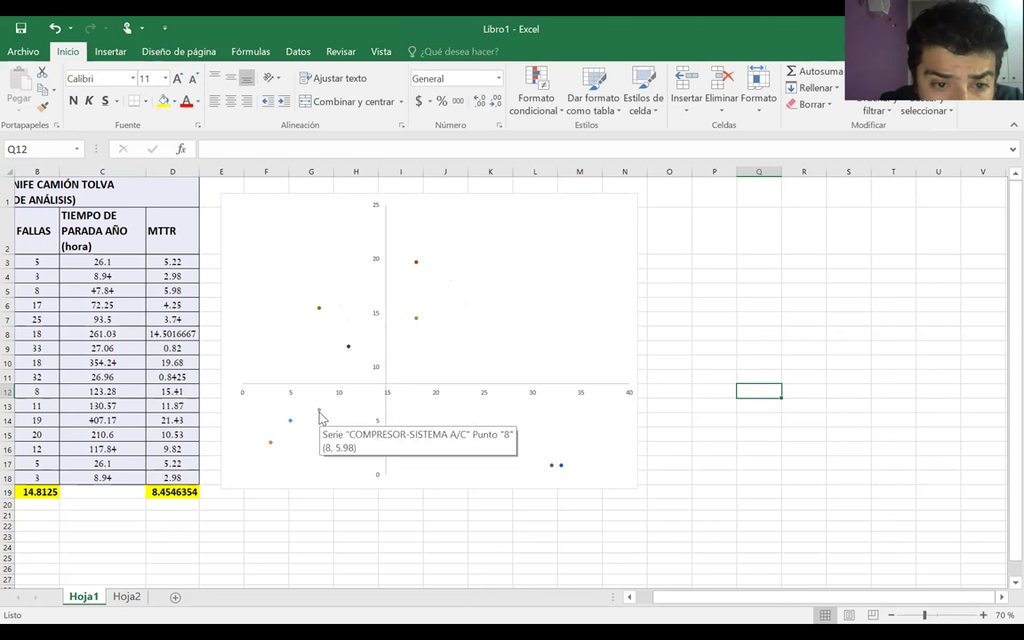
pyautogui.moveTo(287, 431)
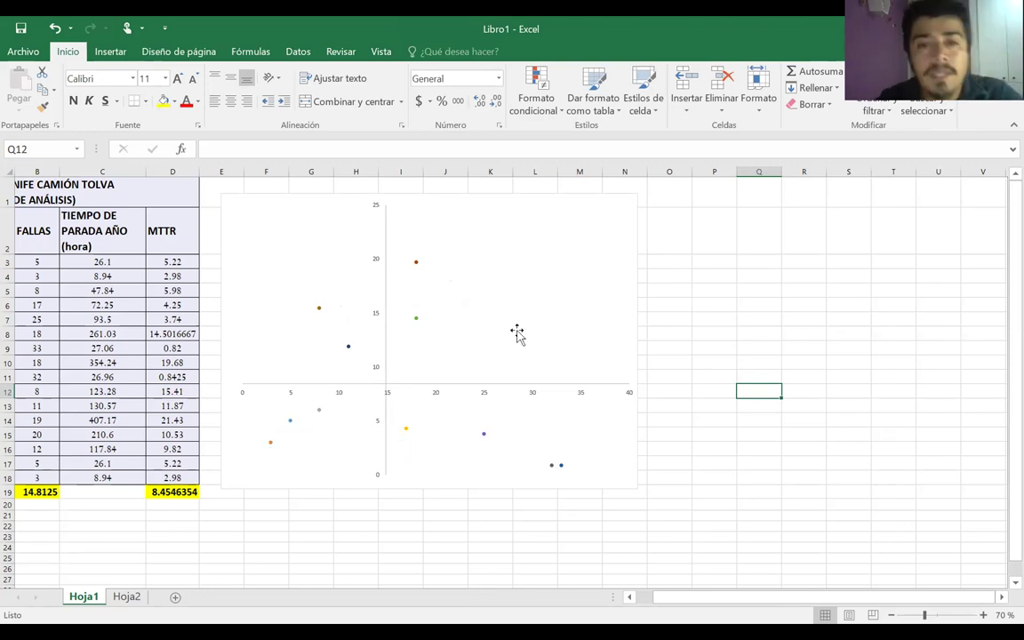
pyautogui.click(417, 262)
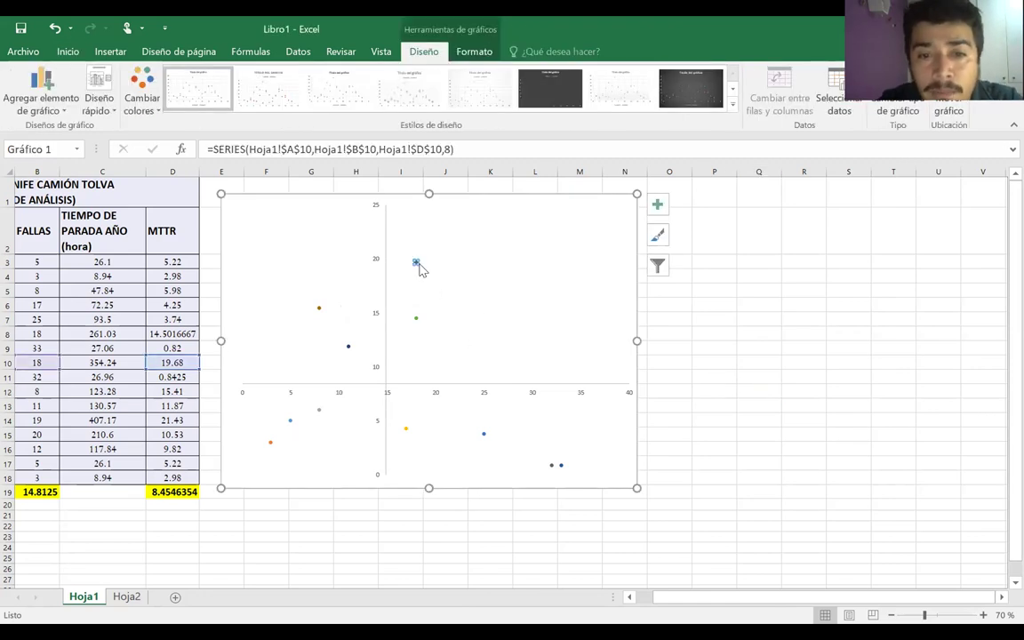
pyautogui.rightClick(417, 262)
pyautogui.click(445, 273)
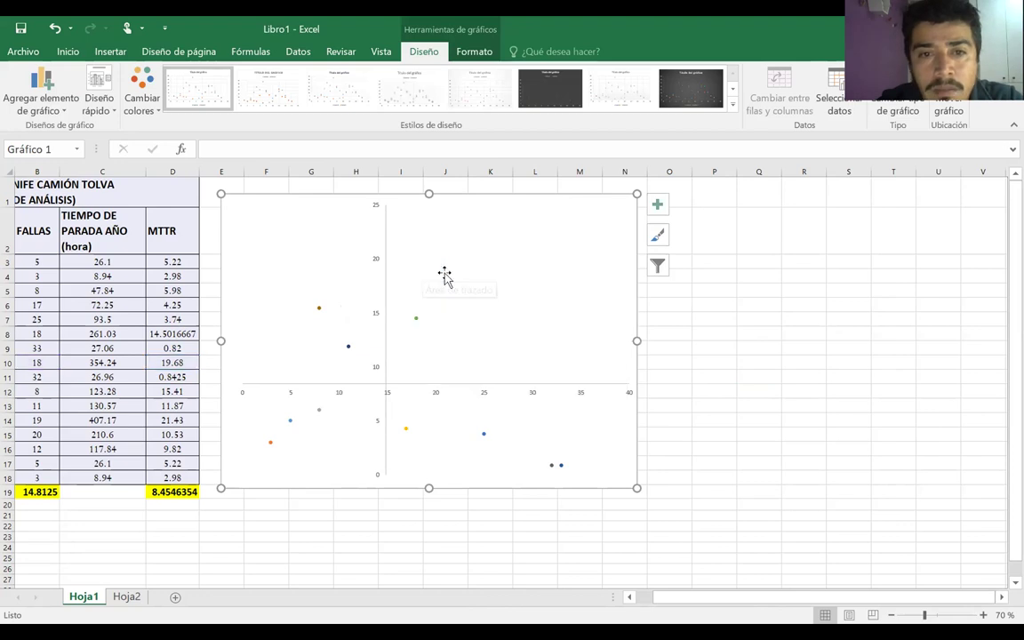
pyautogui.hotkey('ctrl', 'z')
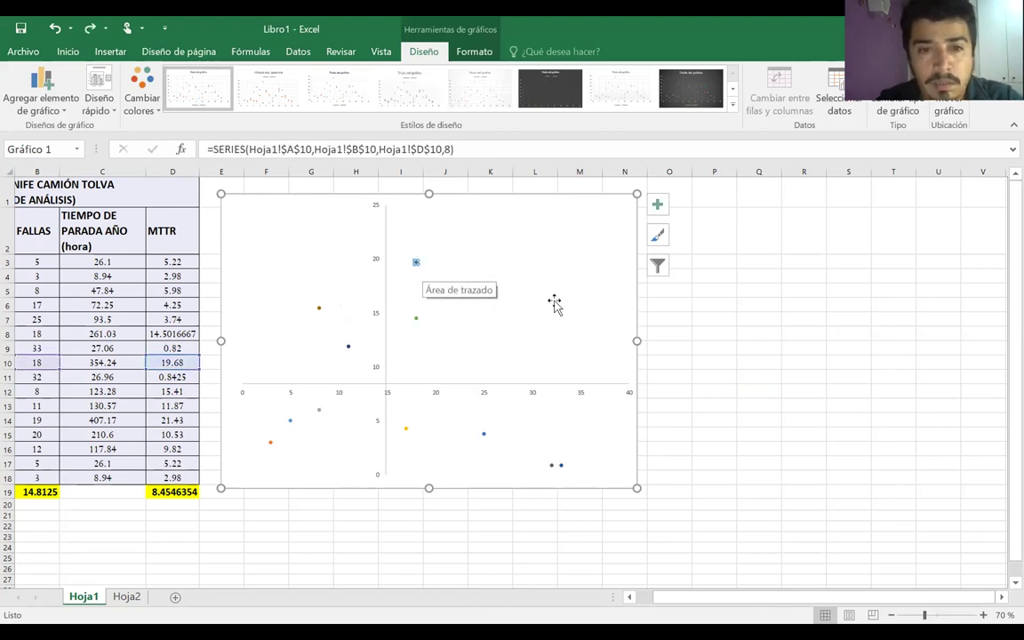
# Add data labels to the two points in the chart's upper-right quadrant, the series from rows 10 and 8
pyautogui.rightClick(418, 269)
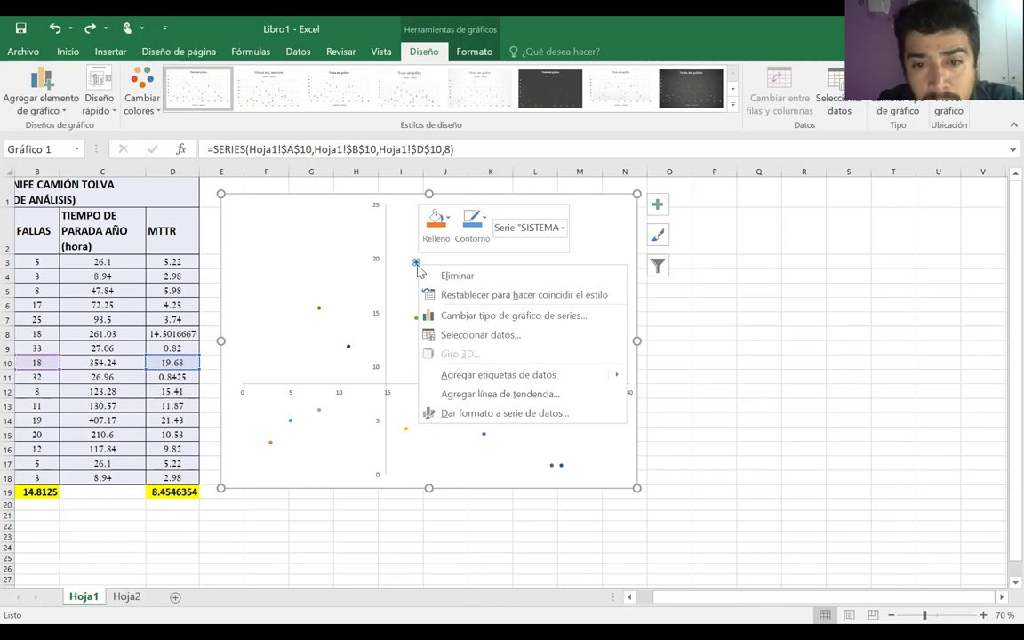
pyautogui.moveTo(605, 380)
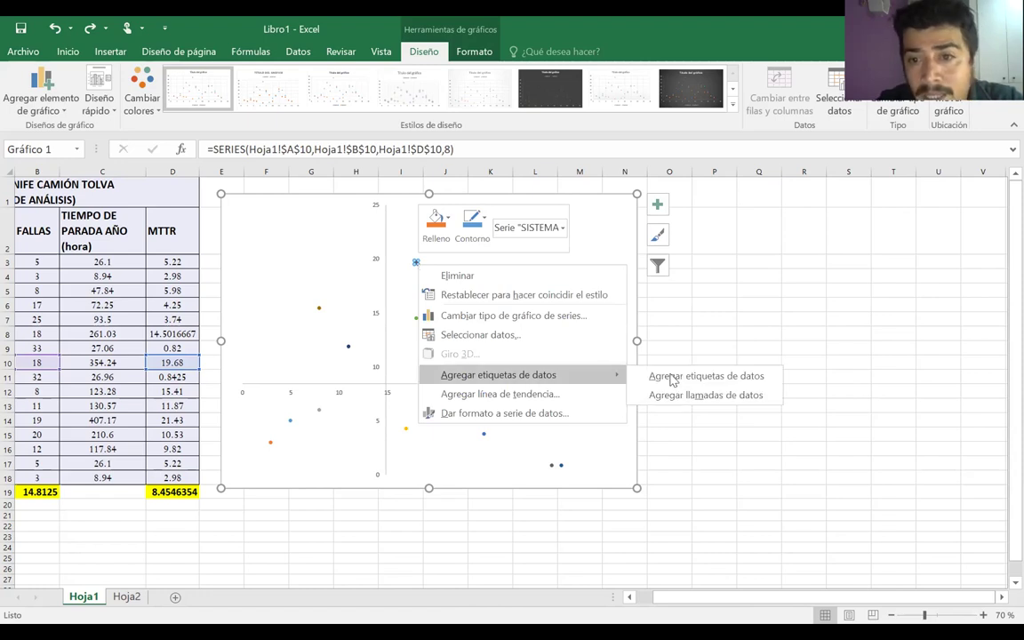
pyautogui.click(640, 376)
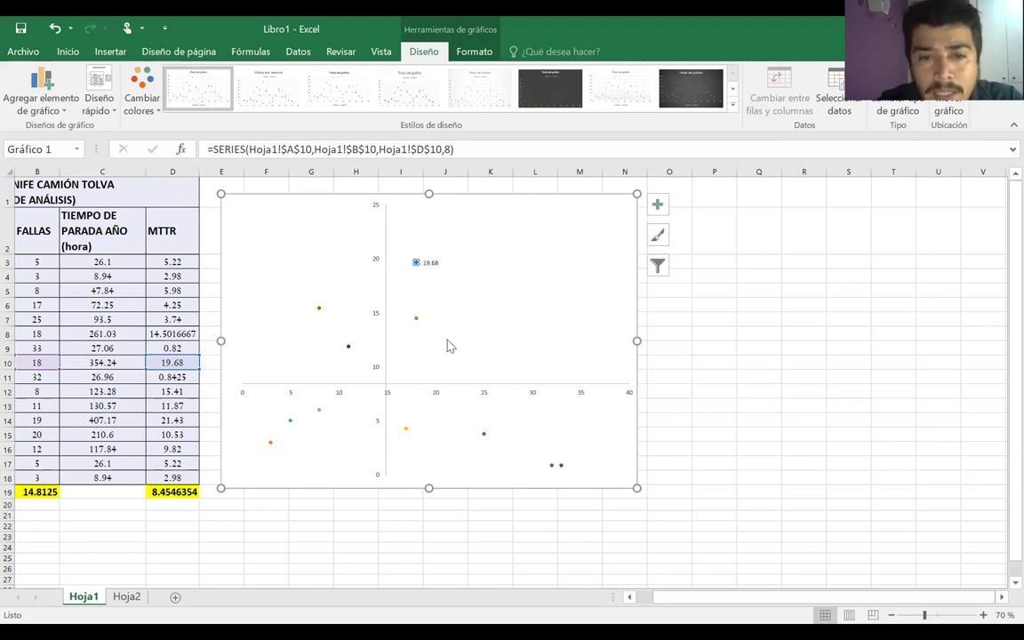
pyautogui.rightClick(416, 318)
pyautogui.click(471, 430)
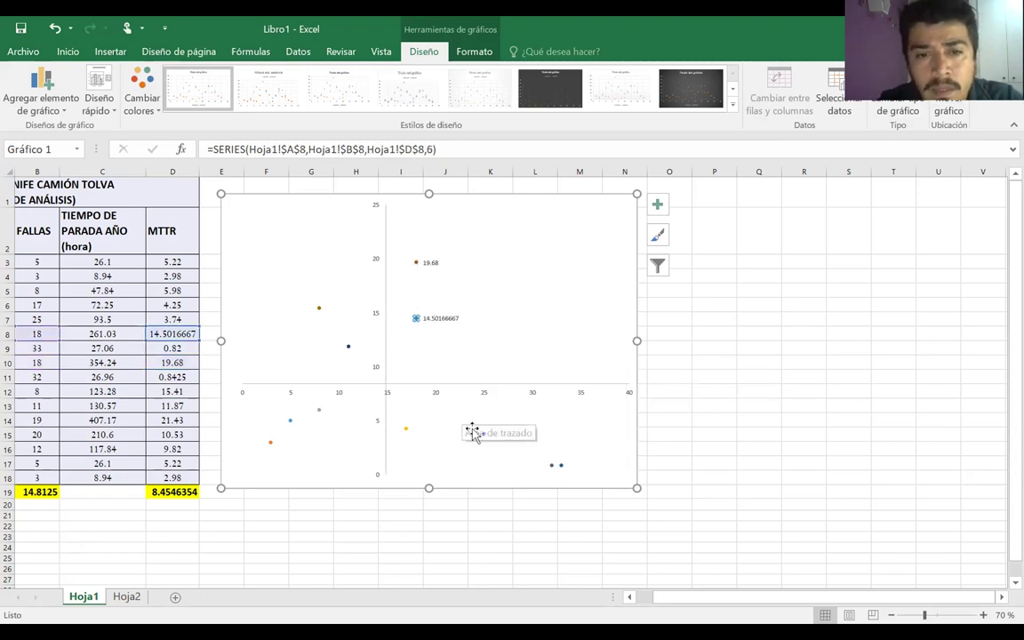
# Add data labels to the four points in the chart's lower-right quadrant, the series from rows 7, 9, 11 and 6
pyautogui.rightClick(482, 433)
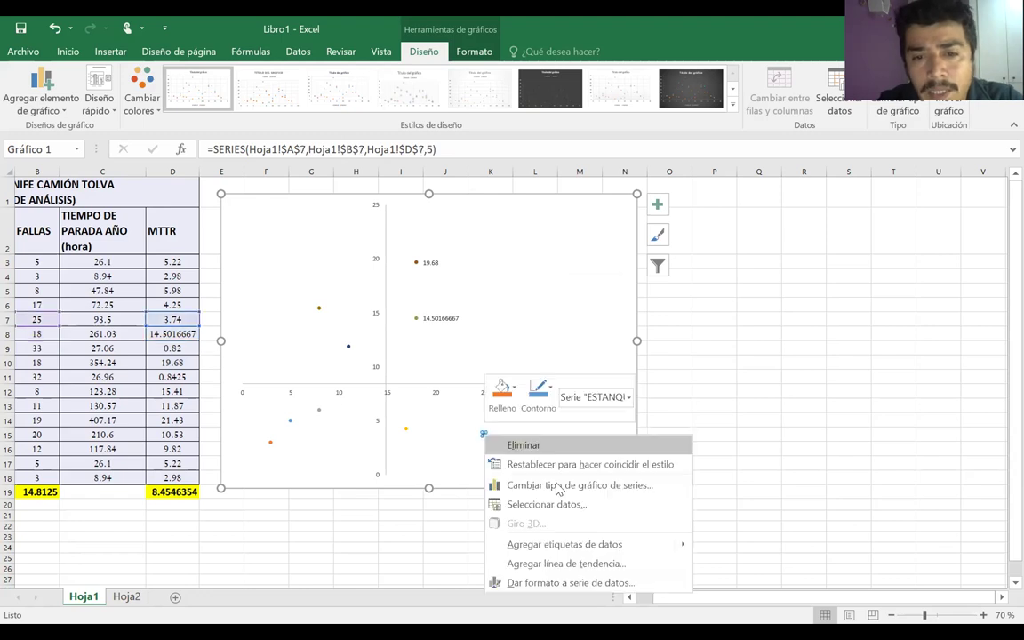
pyautogui.click(579, 543)
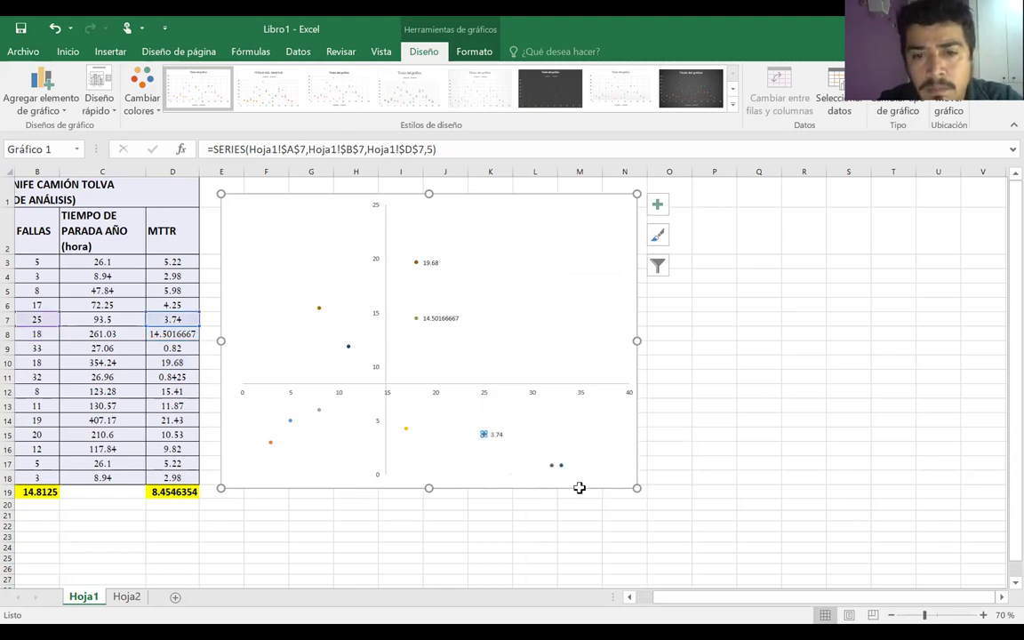
pyautogui.rightClick(561, 465)
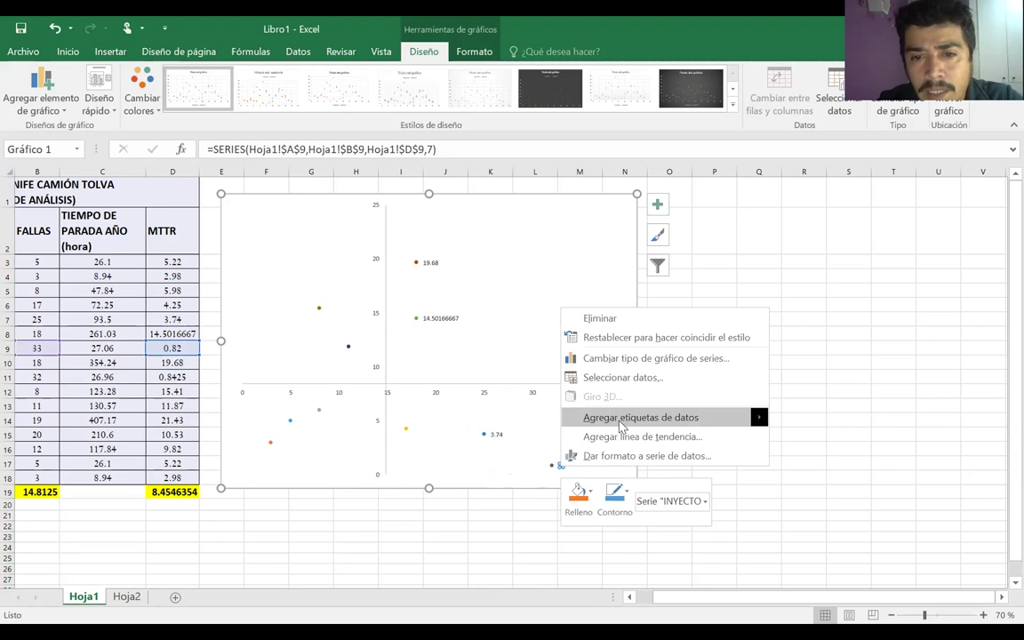
pyautogui.click(619, 423)
pyautogui.click(552, 465)
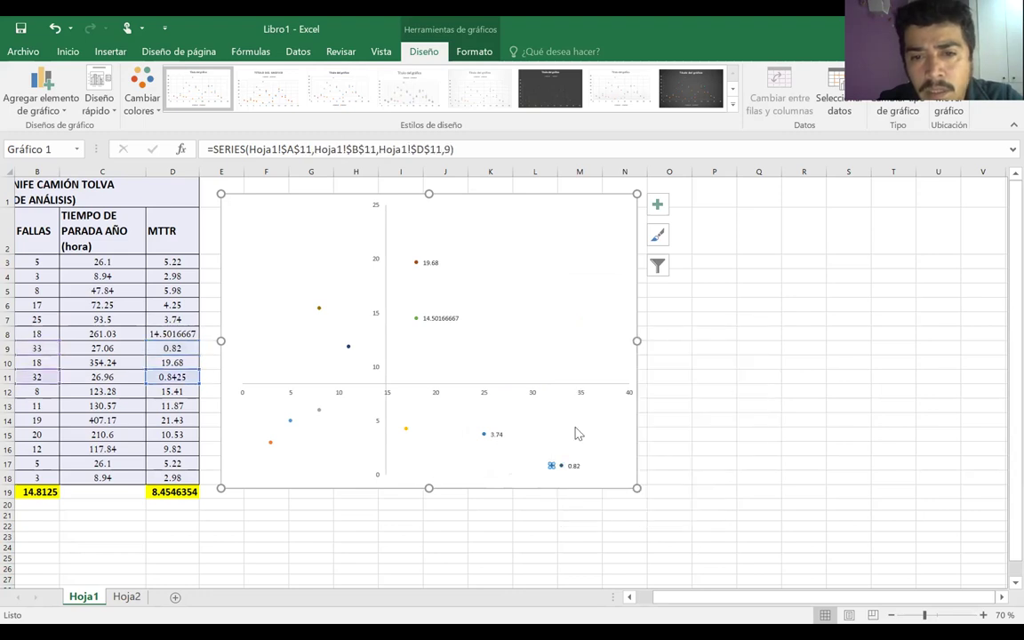
pyautogui.rightClick(551, 465)
pyautogui.click(622, 416)
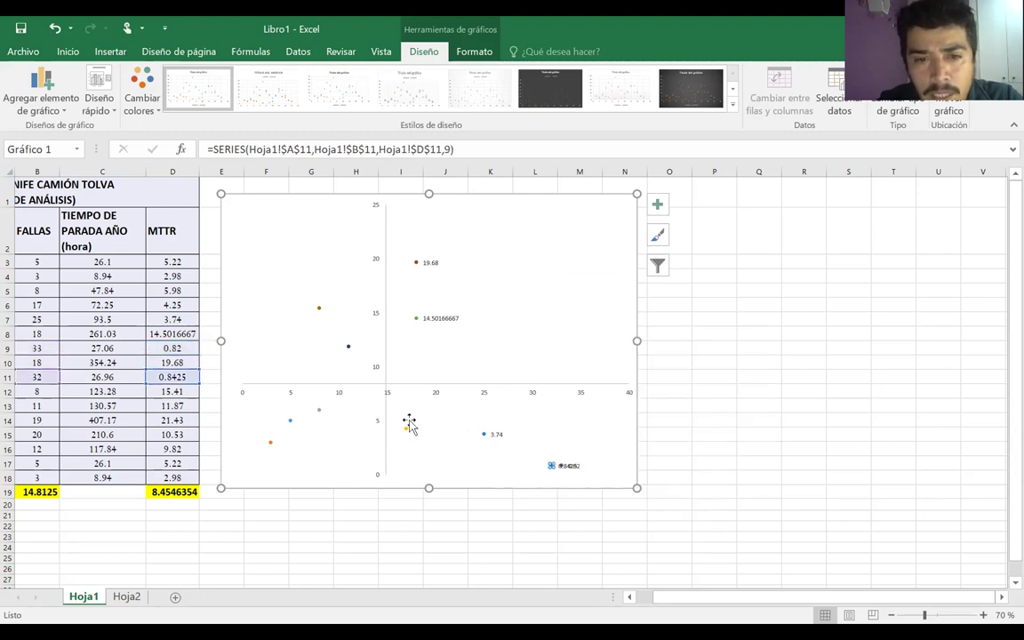
pyautogui.click(405, 427)
pyautogui.rightClick(405, 428)
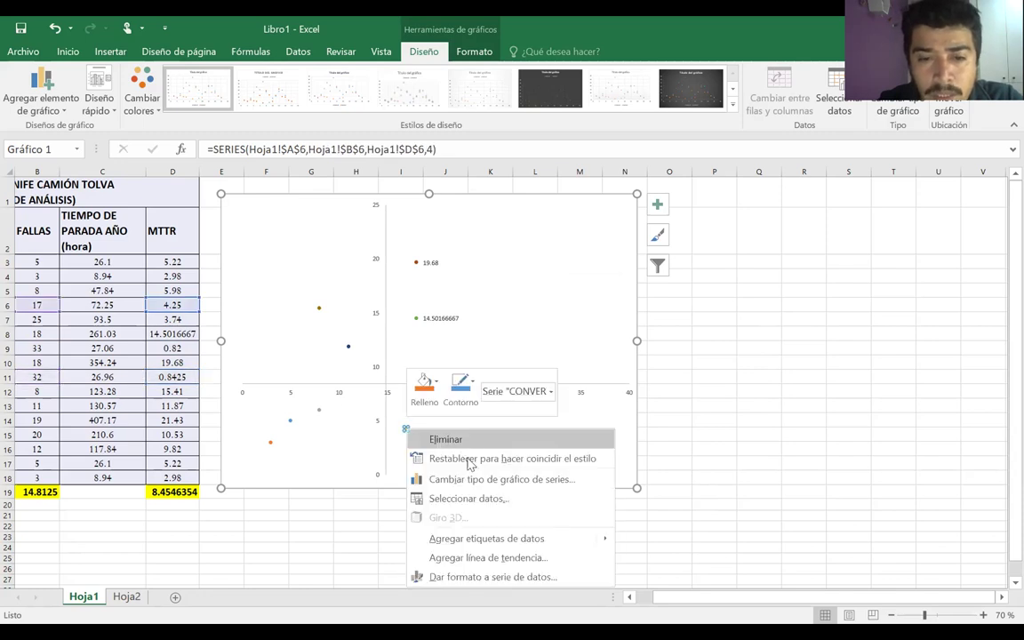
pyautogui.click(466, 540)
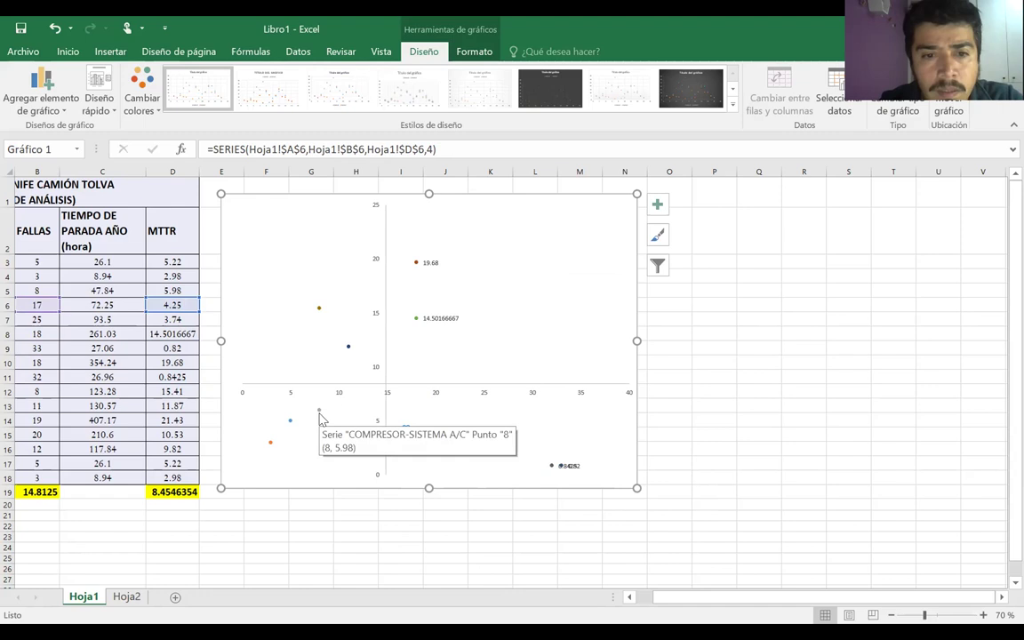
# Add data labels to the three points in the chart's lower-left quadrant, the series from rows 5, 3 and 4
pyautogui.rightClick(319, 413)
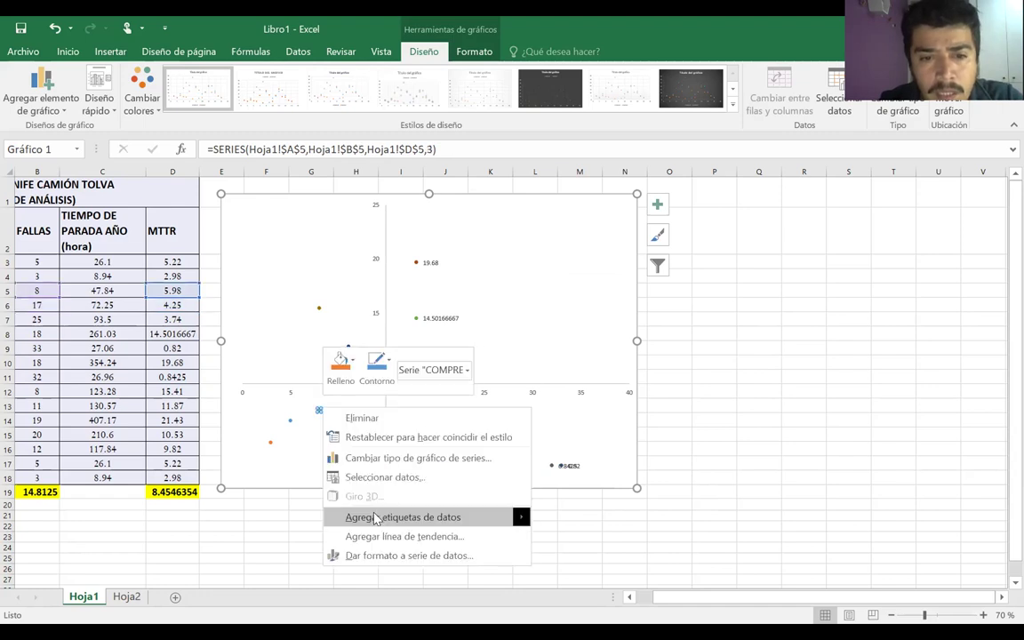
pyautogui.click(374, 519)
pyautogui.rightClick(290, 421)
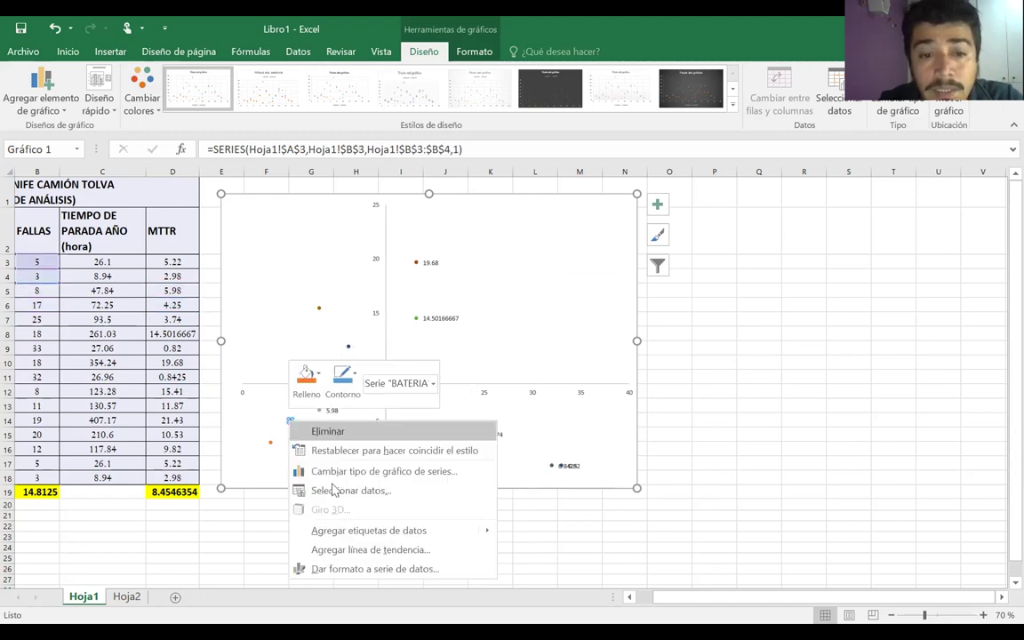
pyautogui.click(349, 532)
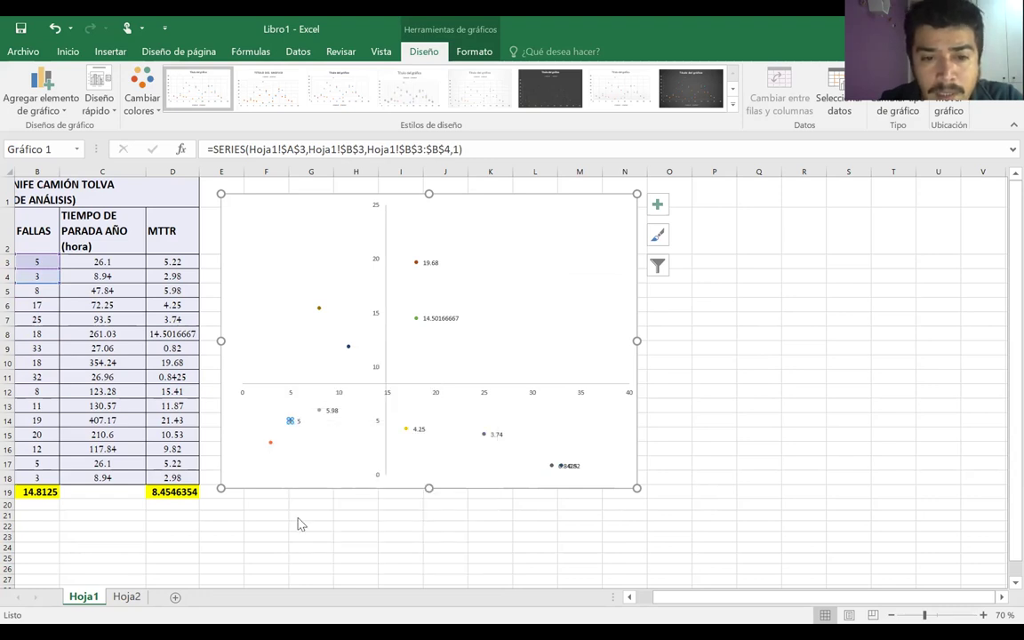
pyautogui.press('Down')
pyautogui.press('F4')
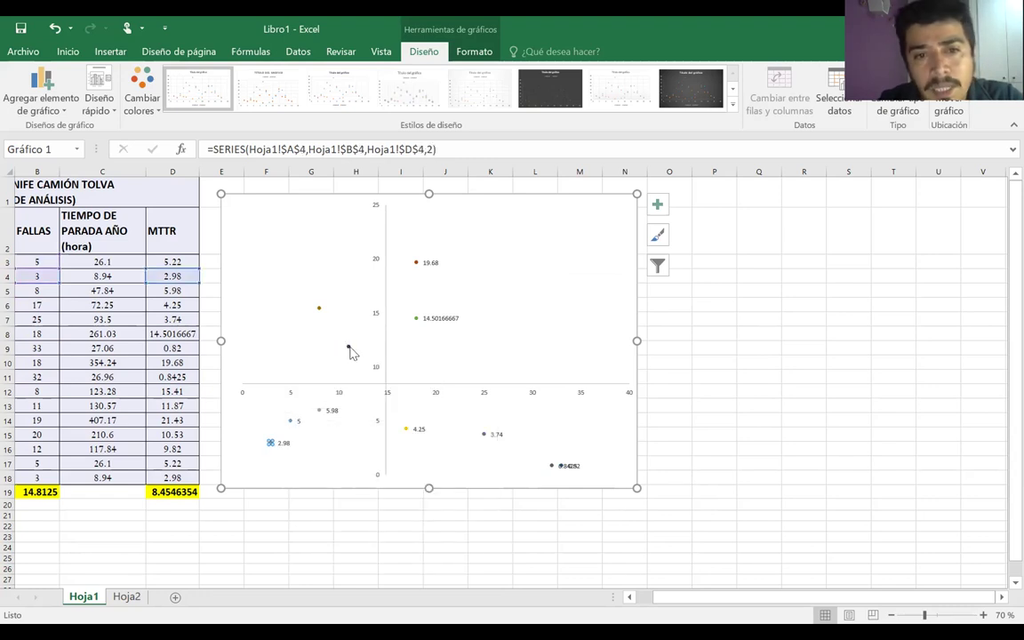
# Add data labels to the two points in the chart's upper-left quadrant, the series from rows 13 and 12, and deselect the chart
pyautogui.click(348, 346)
pyautogui.rightClick(347, 346)
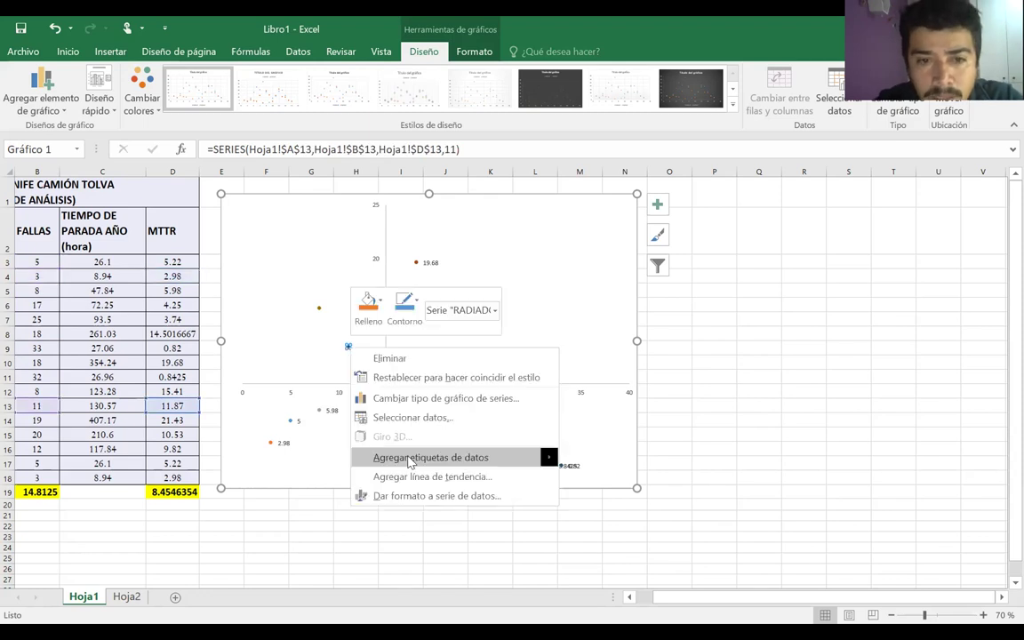
pyautogui.press('Escape')
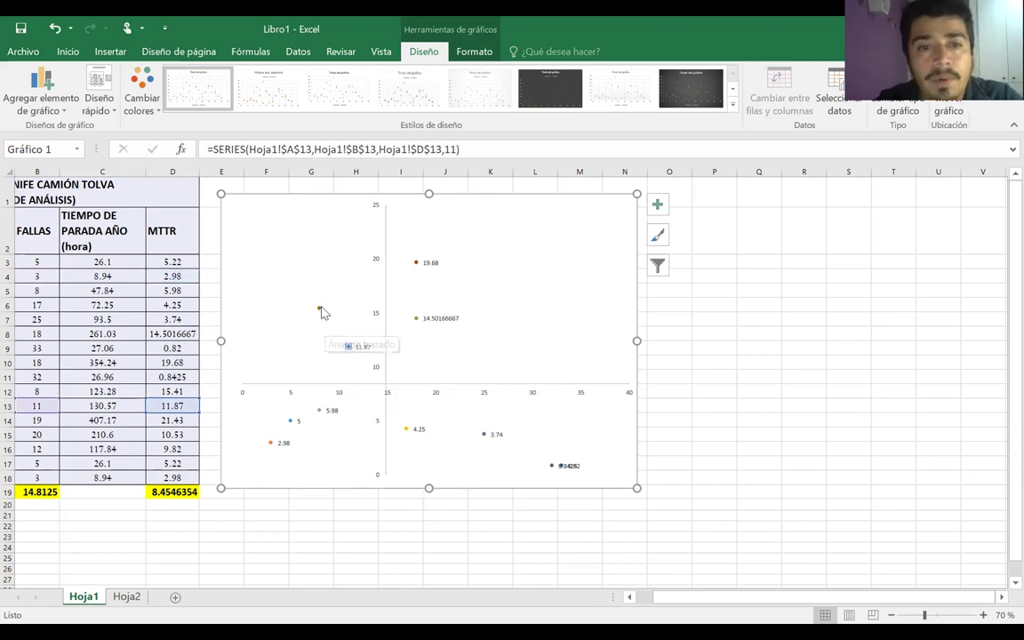
pyautogui.rightClick(318, 310)
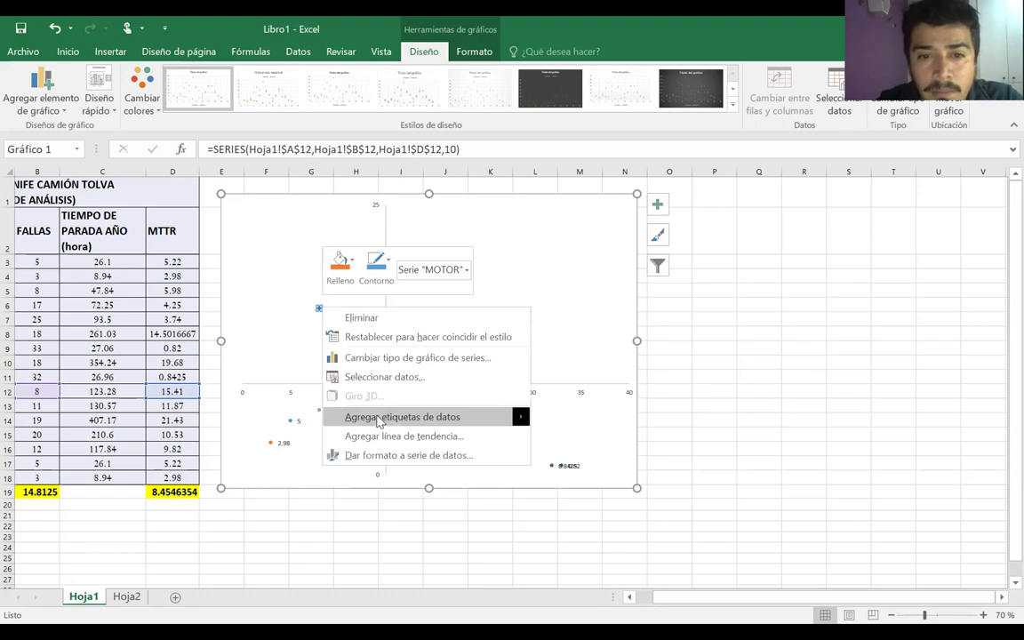
pyautogui.click(378, 418)
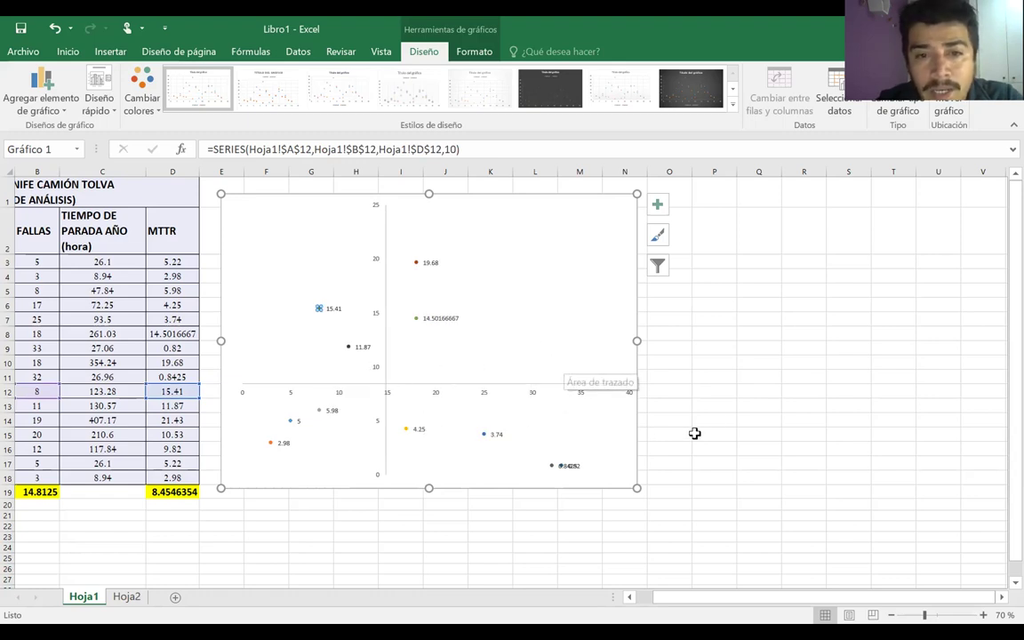
pyautogui.click(739, 420)
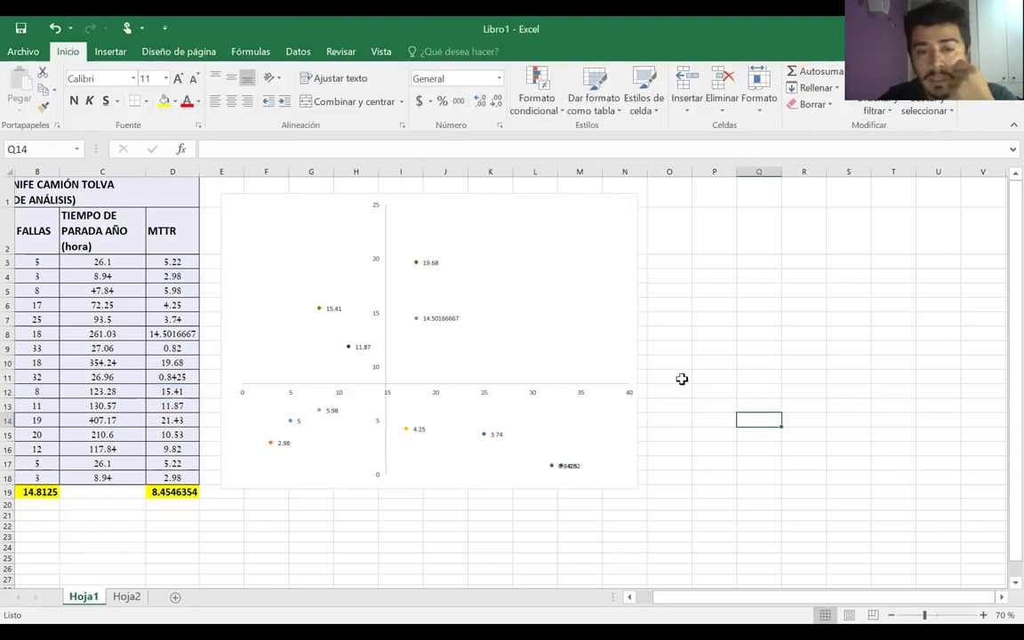
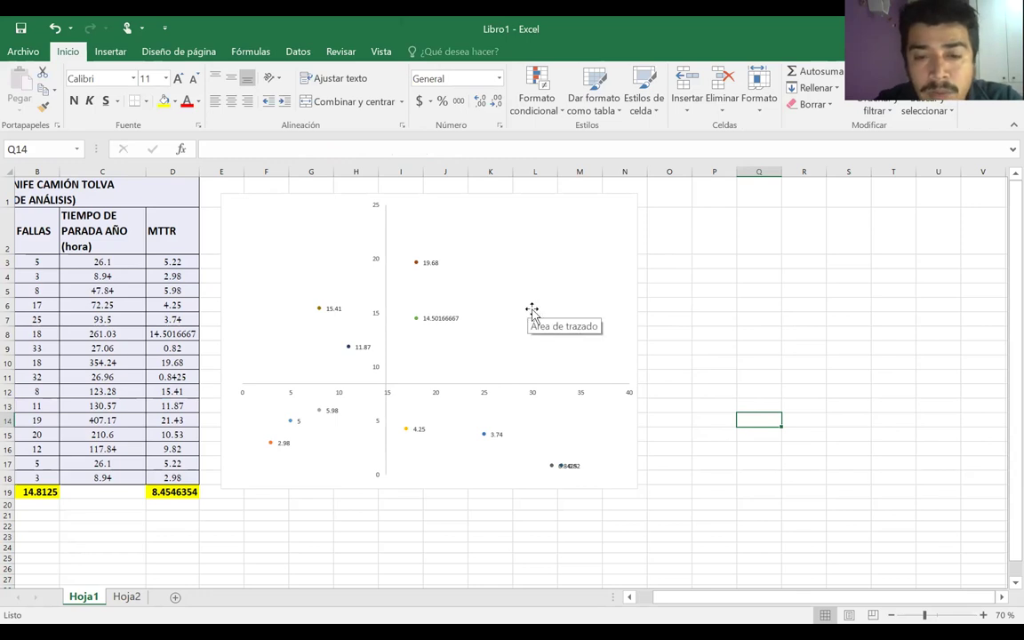
pyautogui.rightClick(431, 262)
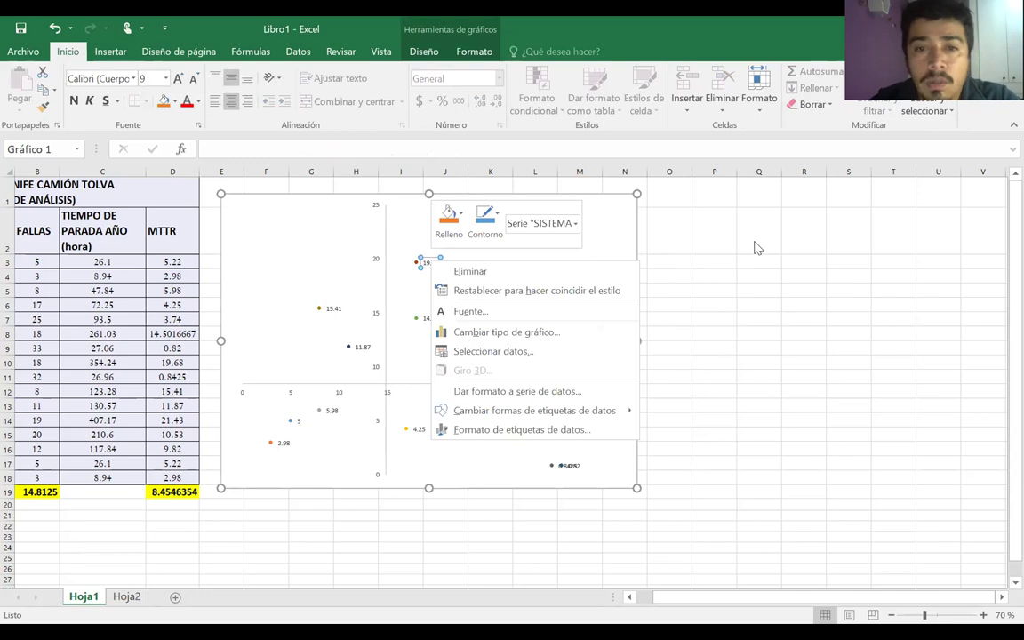
pyautogui.press('Escape')
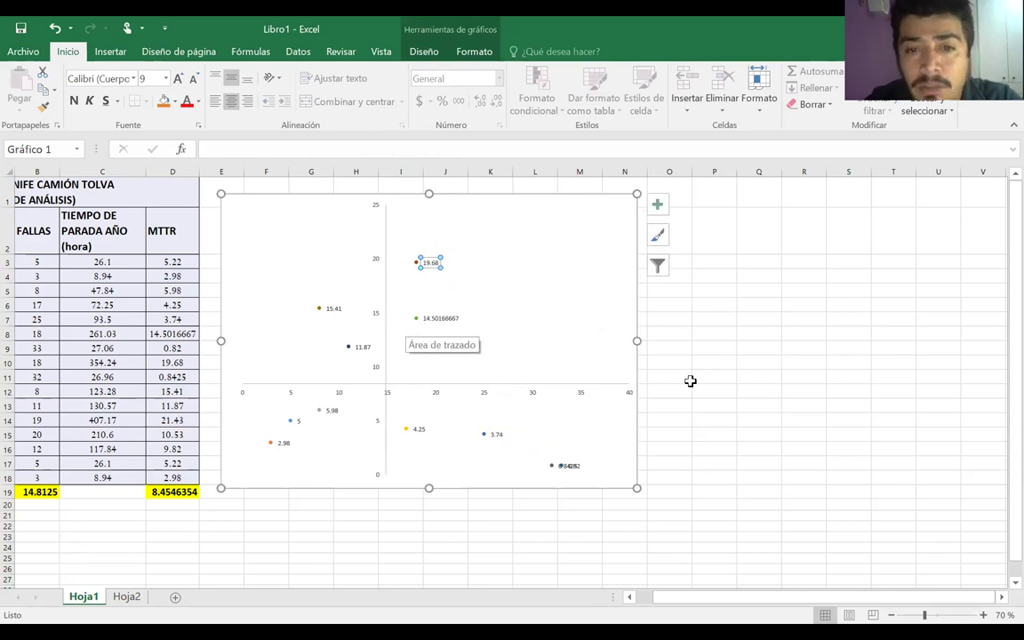
# Make the data label of the 19.68 point show its series name instead of the Y value
pyautogui.click(750, 372)
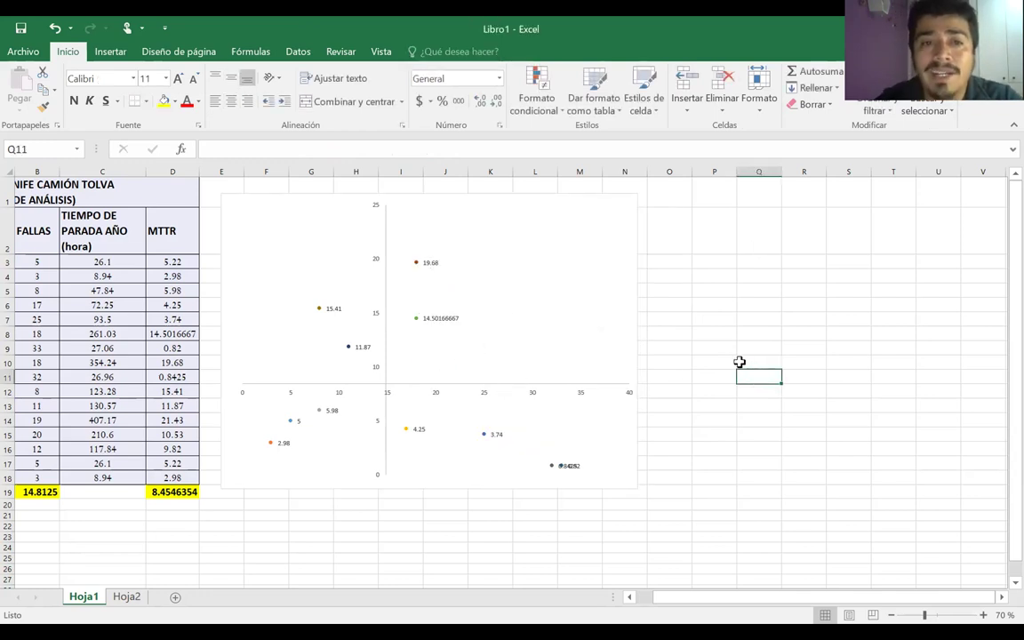
pyautogui.rightClick(433, 265)
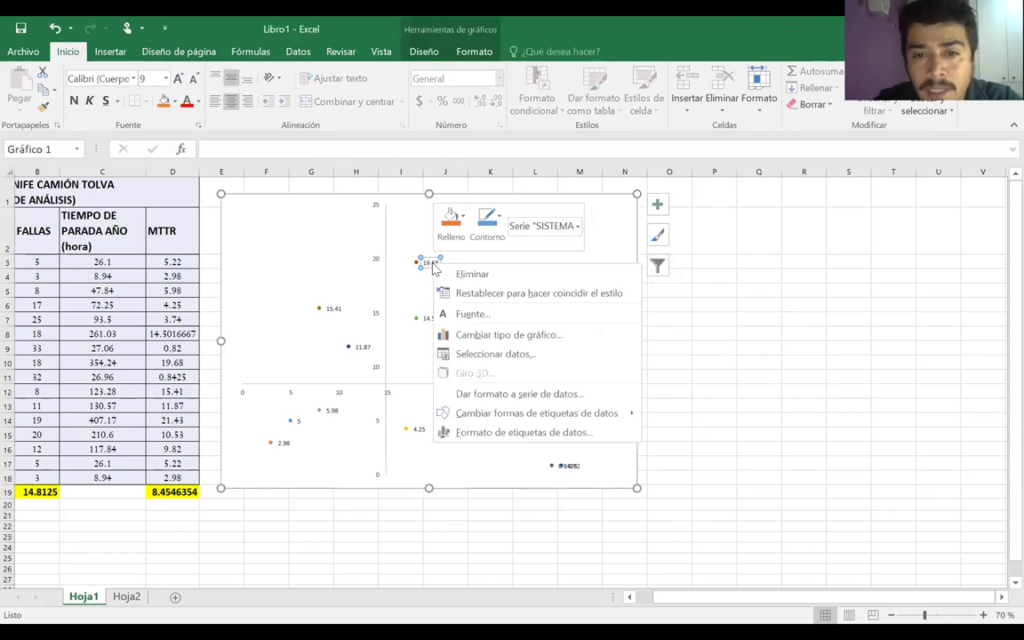
pyautogui.click(524, 432)
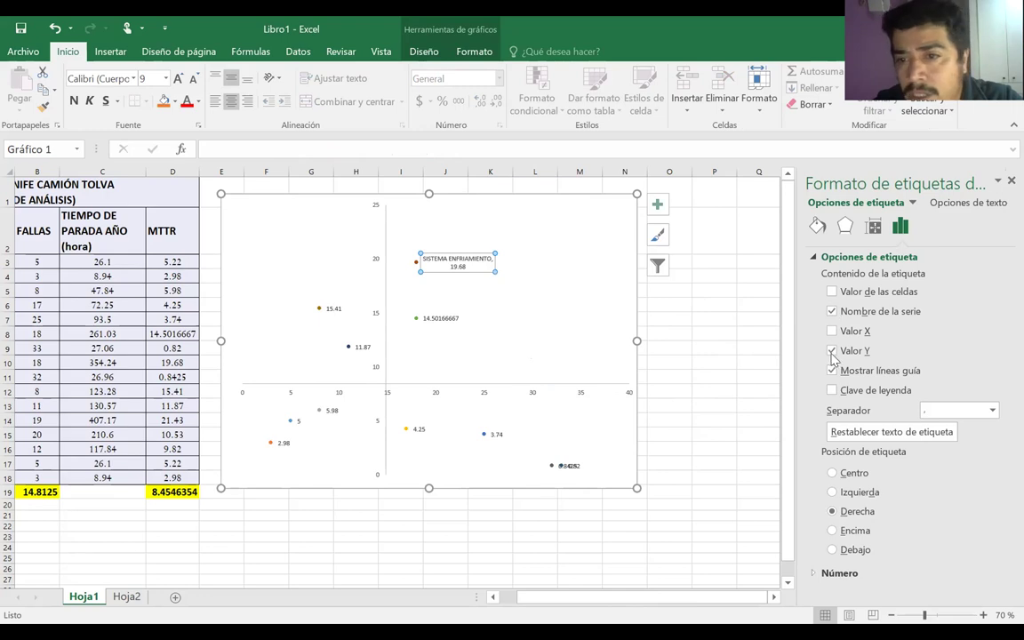
pyautogui.click(832, 350)
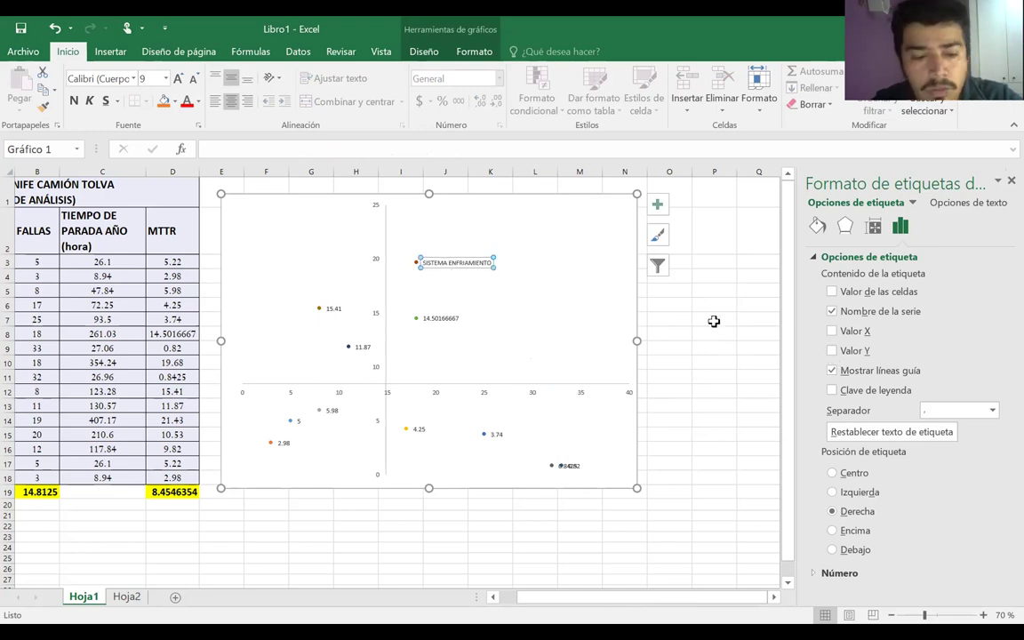
# Show the series name instead of the Y value on the labels of the 14.50166667 and 3.74 points
pyautogui.click(431, 318)
pyautogui.click(834, 311)
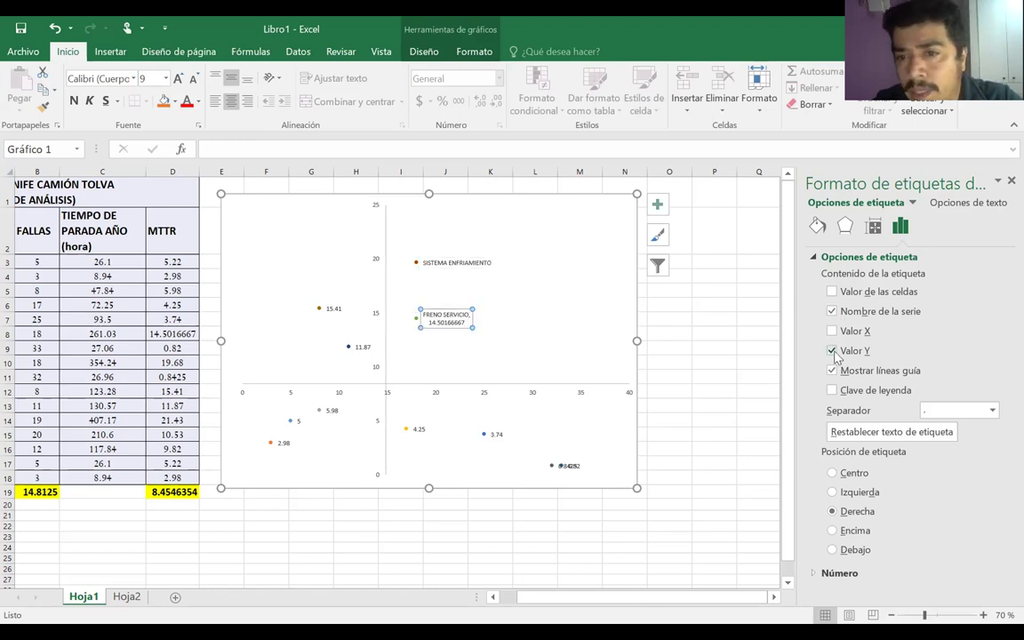
pyautogui.click(832, 351)
pyautogui.click(496, 433)
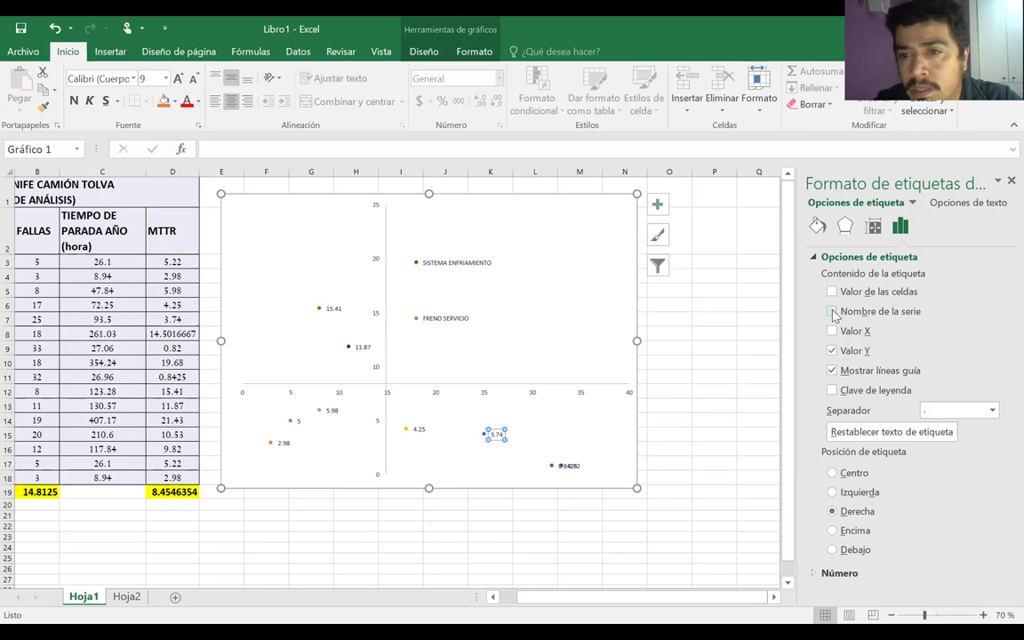
pyautogui.click(834, 311)
pyautogui.click(833, 351)
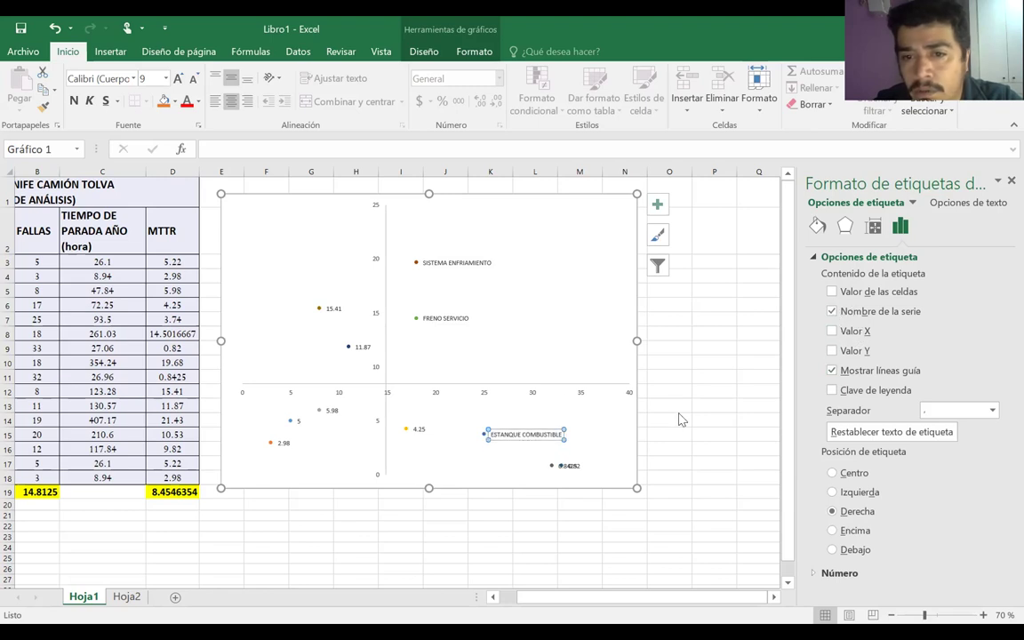
# Move the 0.8425 data label upward so it no longer overlaps the 0.82 label
pyautogui.click(586, 465)
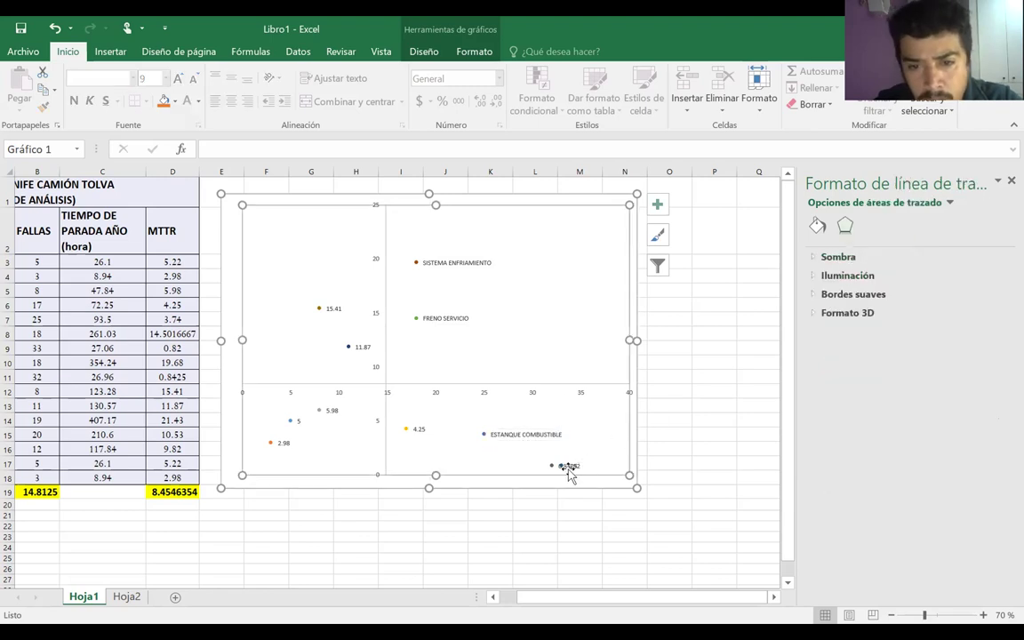
pyautogui.click(569, 467)
pyautogui.moveTo(569, 467); pyautogui.dragTo(569, 453)
pyautogui.click(602, 470)
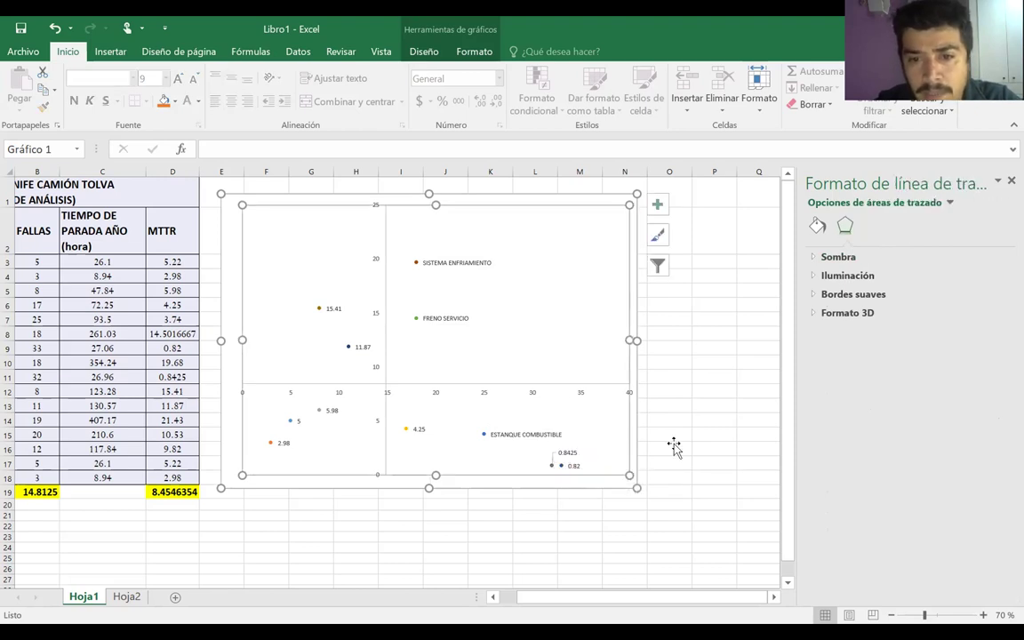
pyautogui.rightClick(570, 456)
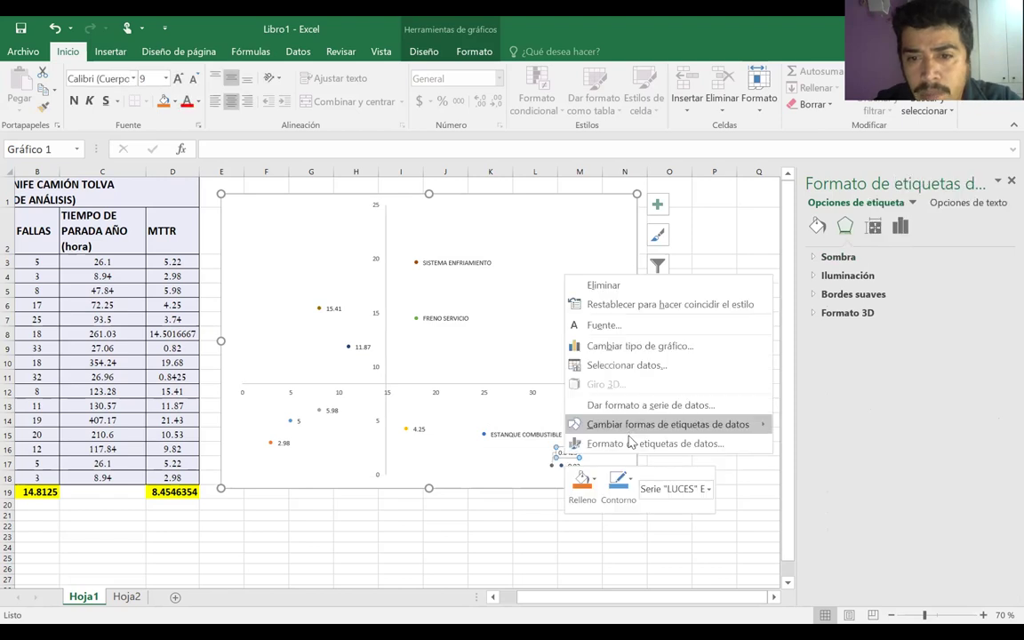
pyautogui.click(494, 509)
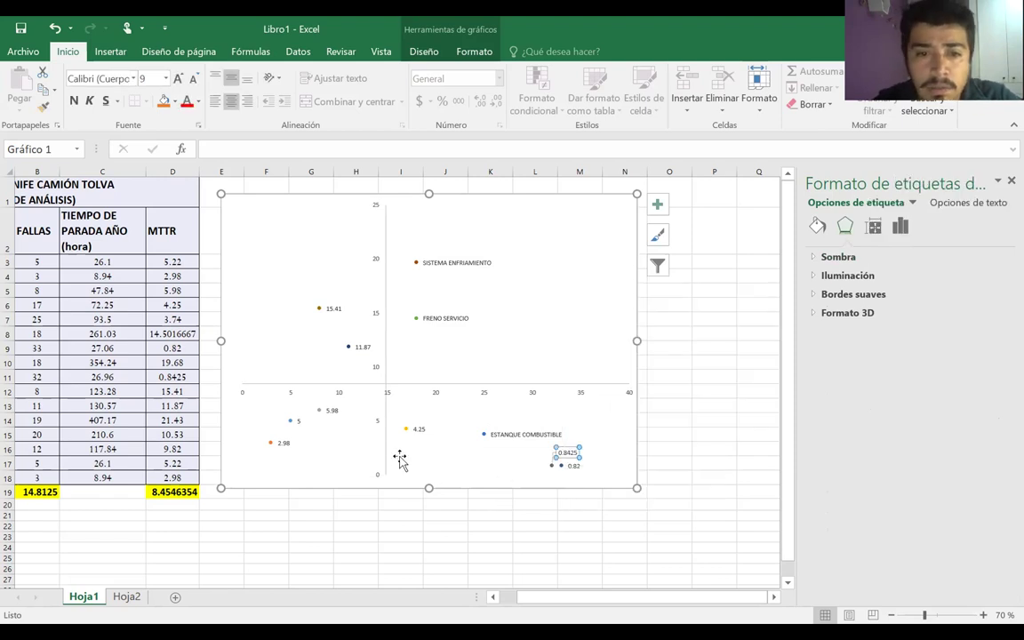
# Replace the Y value with the series name on the 4.25 point's data label
pyautogui.click(418, 430)
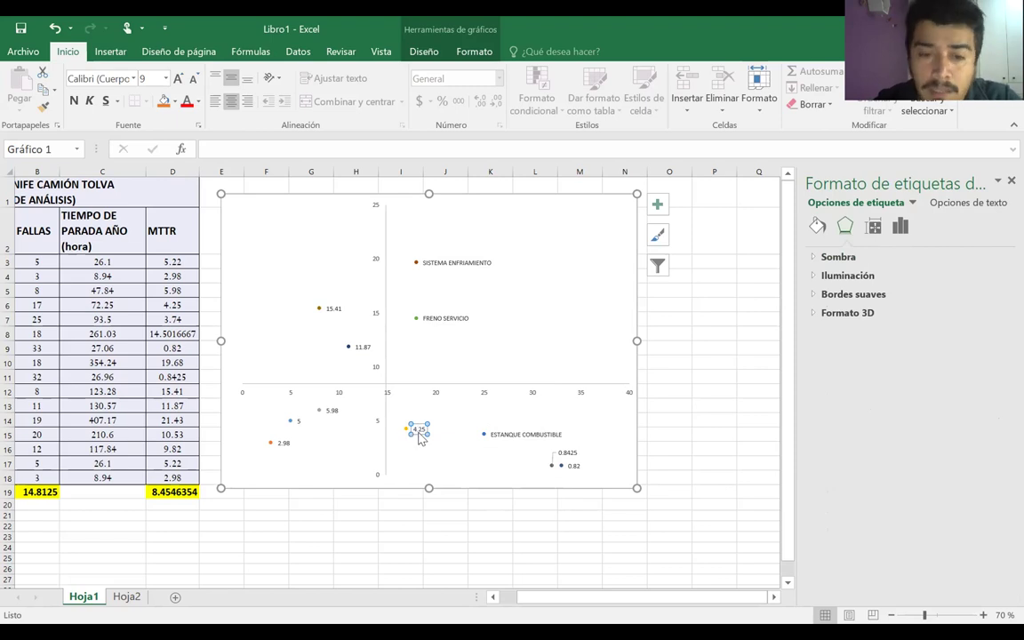
pyautogui.rightClick(421, 439)
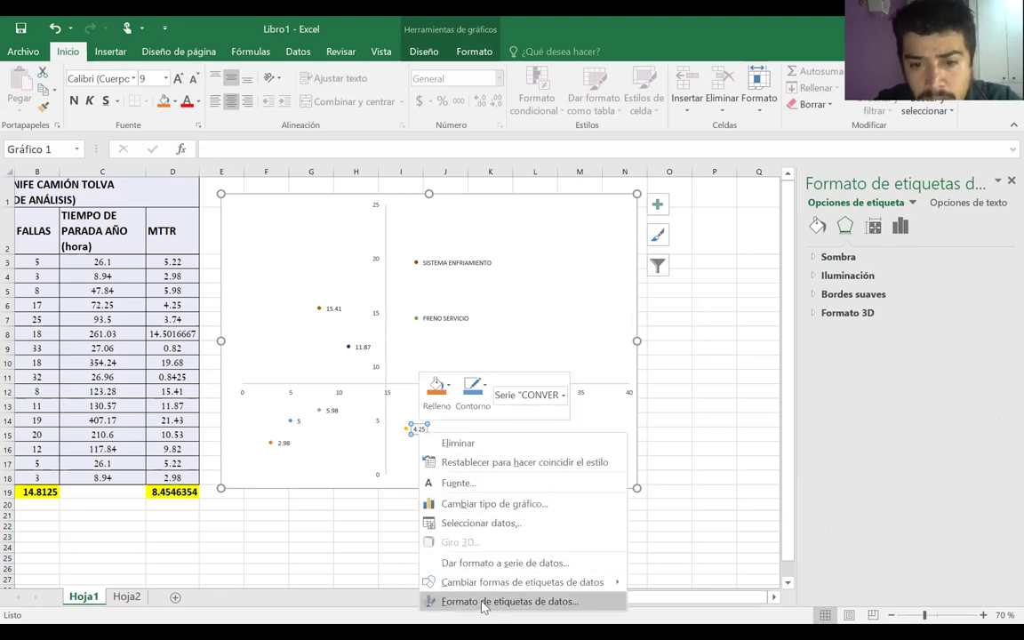
pyautogui.click(901, 226)
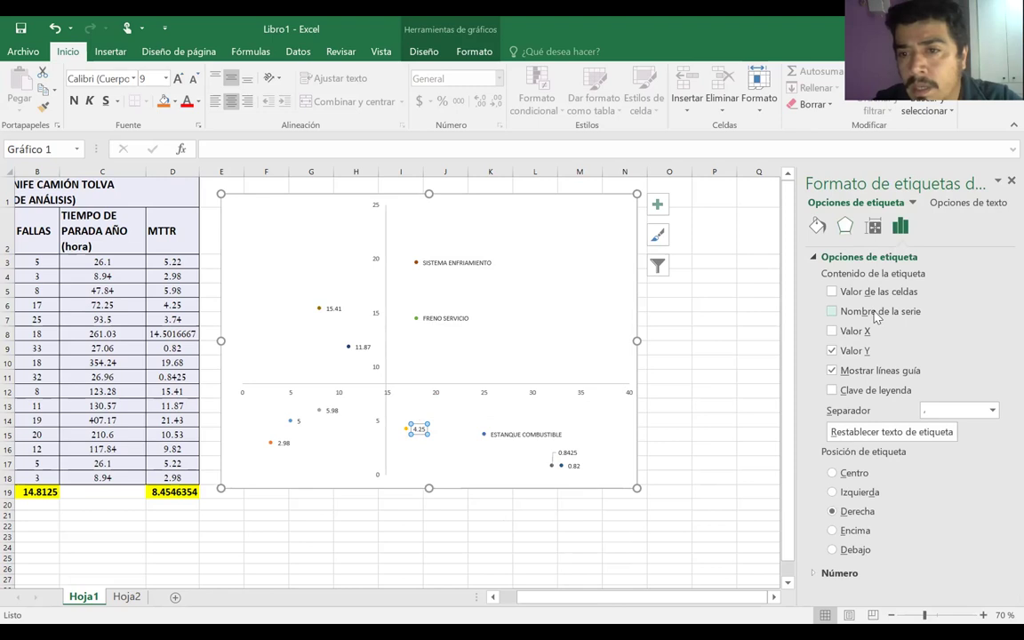
pyautogui.click(833, 311)
pyautogui.click(833, 352)
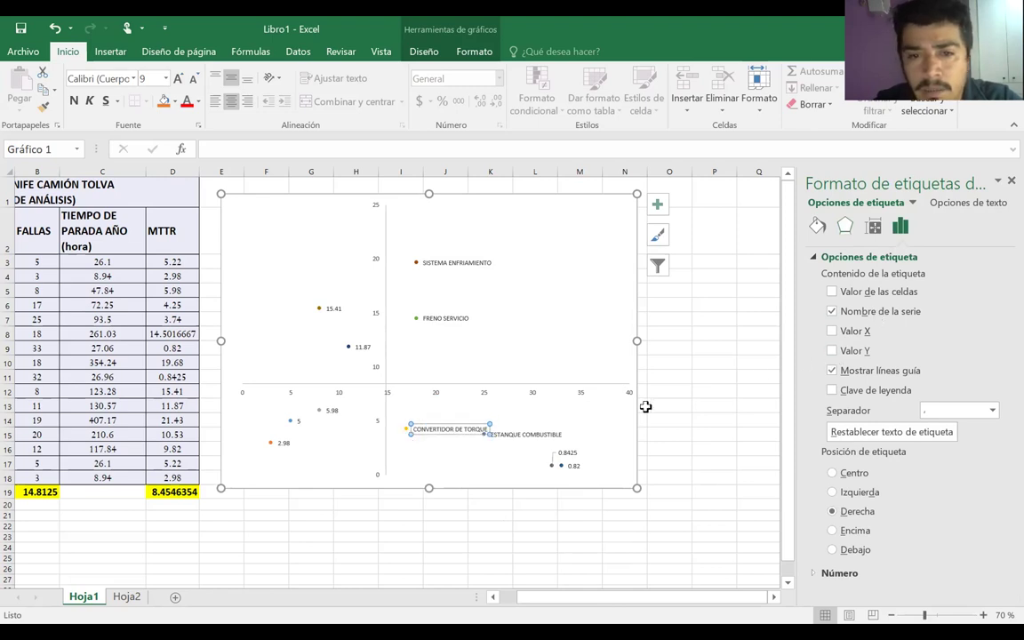
# Switch the 0.8425 and 0.82 data labels from the Y value to the series name
pyautogui.click(576, 454)
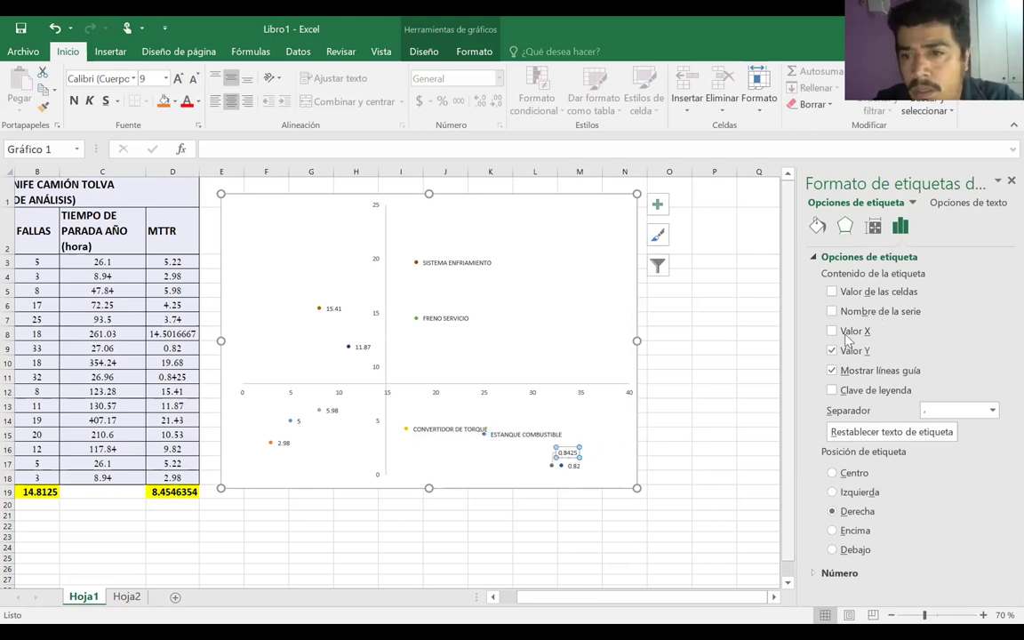
pyautogui.click(832, 311)
pyautogui.click(832, 350)
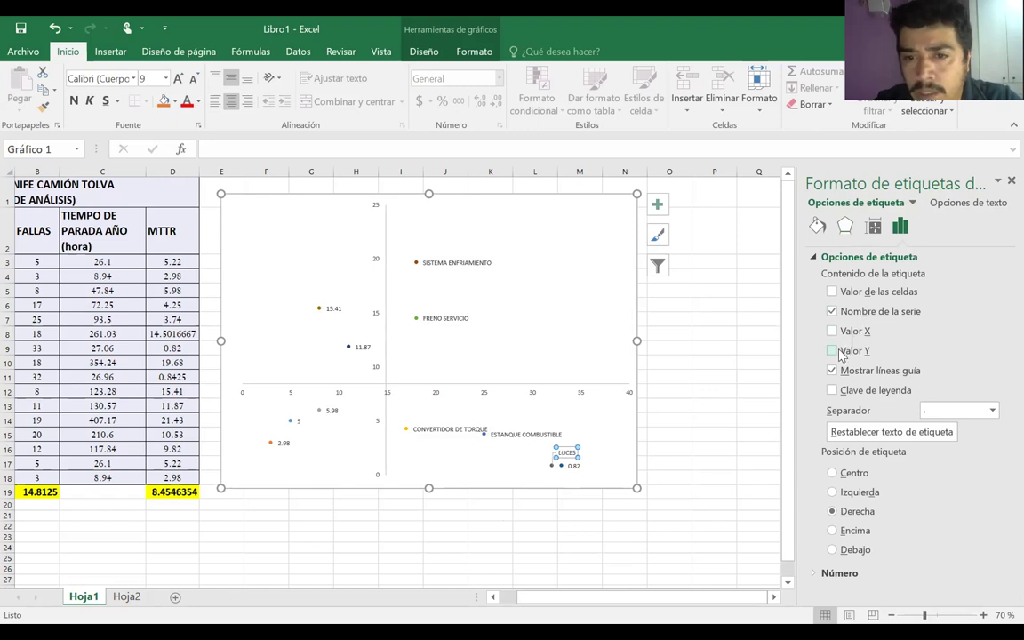
pyautogui.click(574, 466)
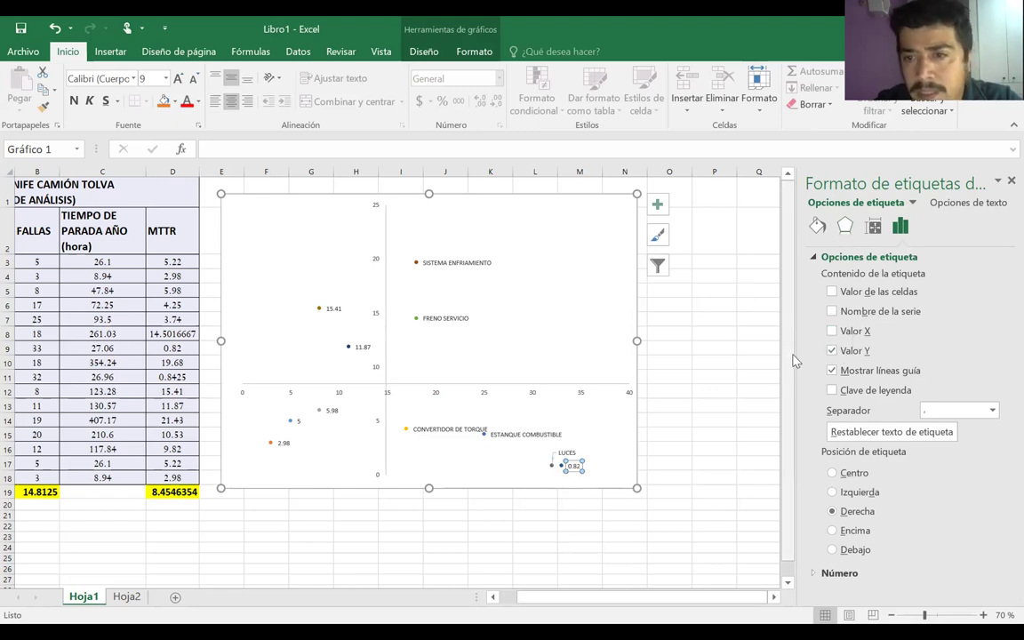
pyautogui.click(833, 311)
pyautogui.click(832, 350)
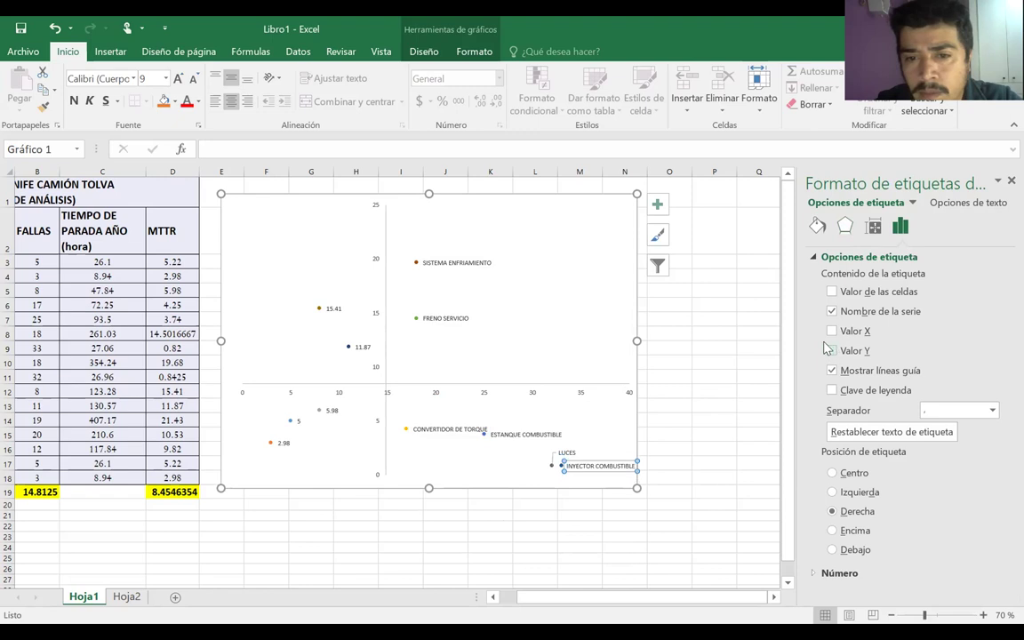
# Label the 5.98 point and the point marked 5 with their series names instead of Y values
pyautogui.click(334, 410)
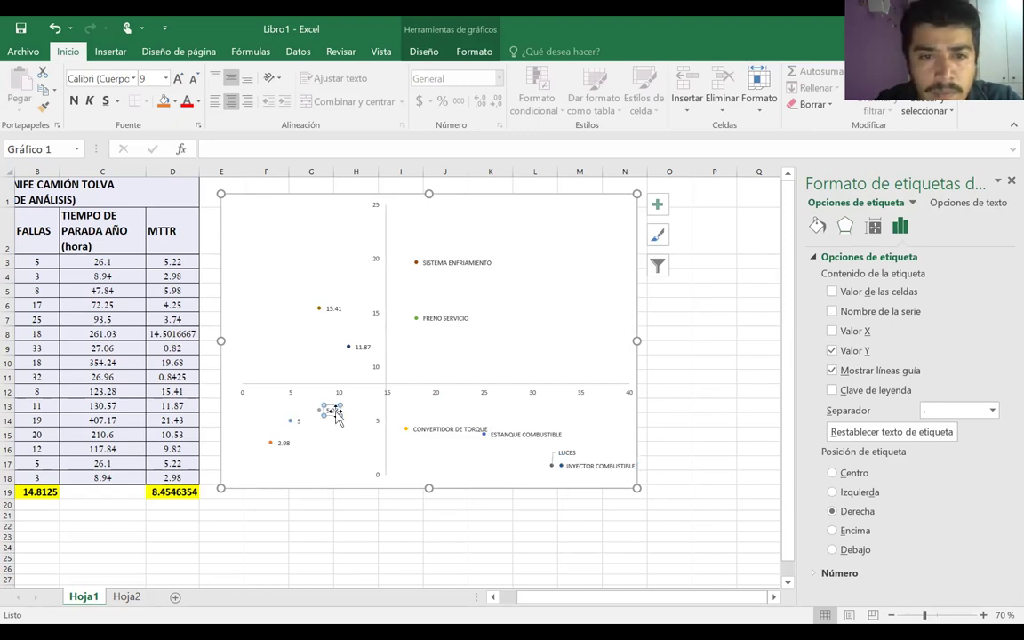
pyautogui.click(833, 350)
pyautogui.click(833, 351)
pyautogui.click(297, 421)
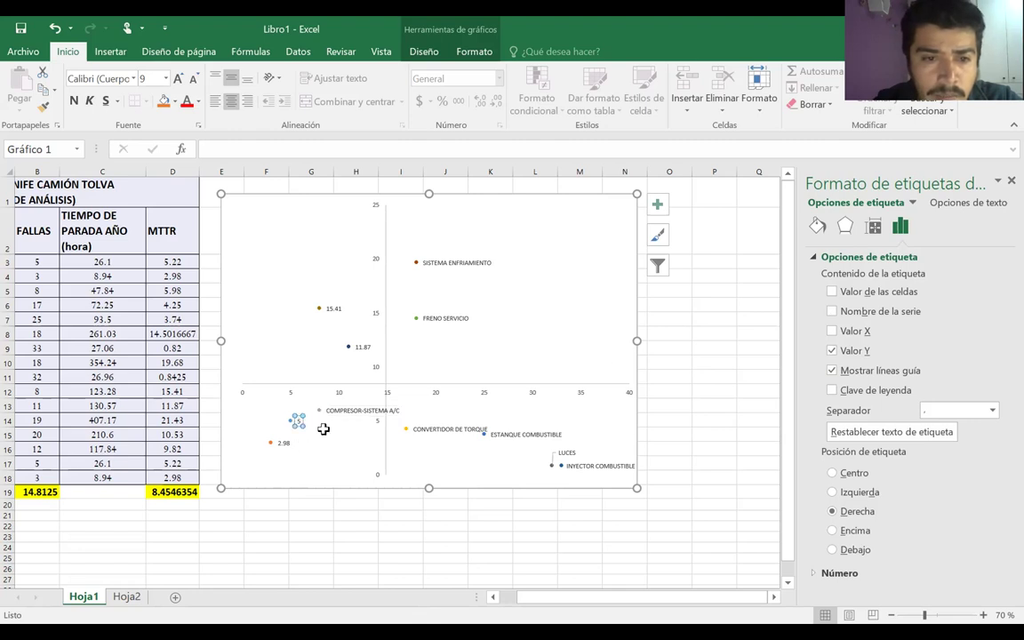
pyautogui.click(833, 311)
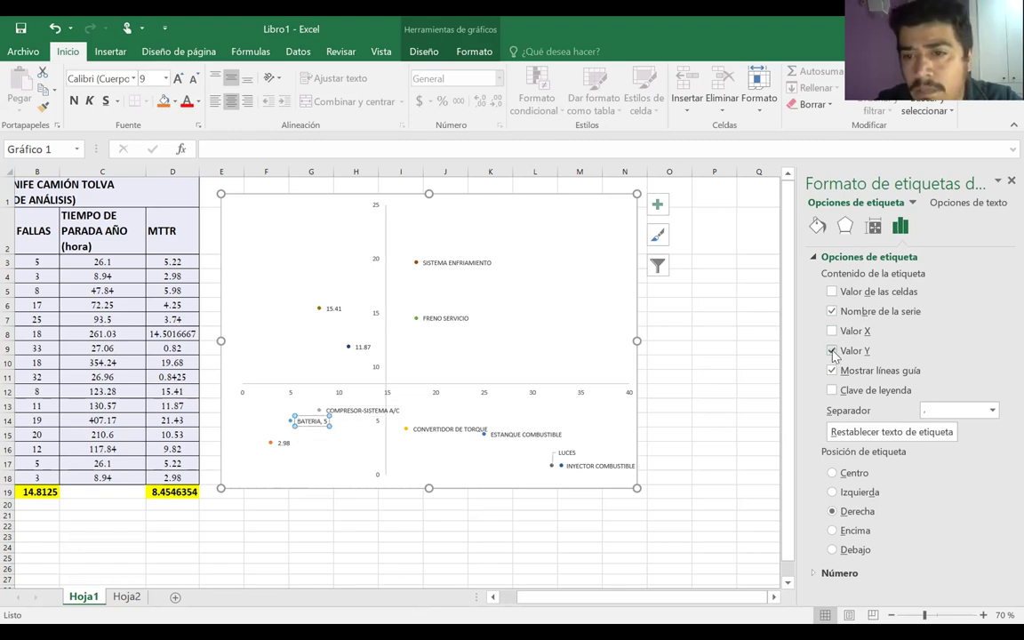
pyautogui.click(833, 351)
# Label the 2.98 and 15.41 points with their series names and remove the Y values
pyautogui.click(283, 443)
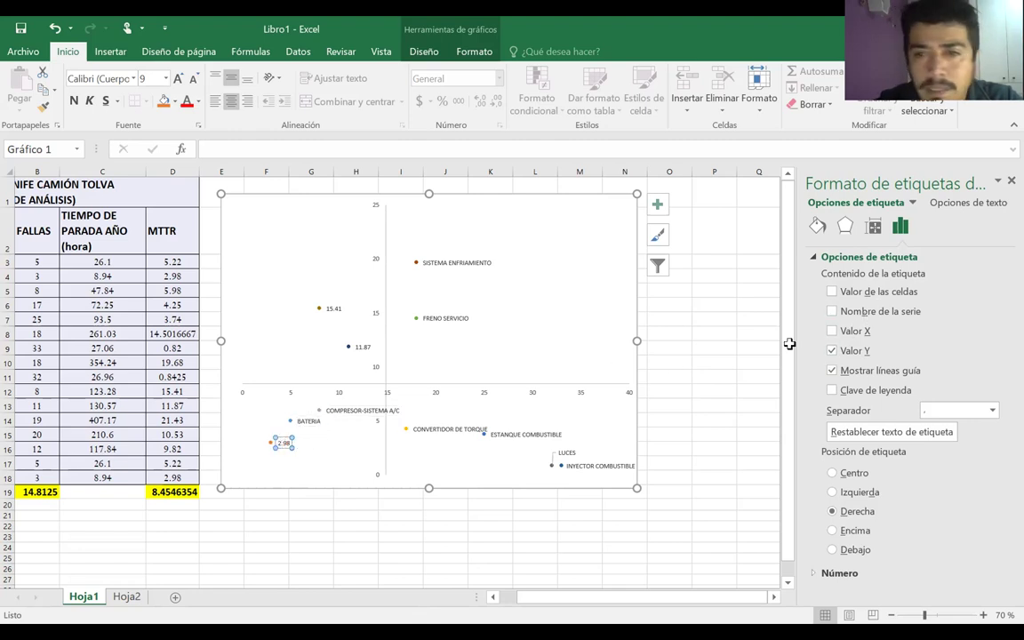
pyautogui.click(833, 311)
pyautogui.click(832, 350)
pyautogui.click(334, 309)
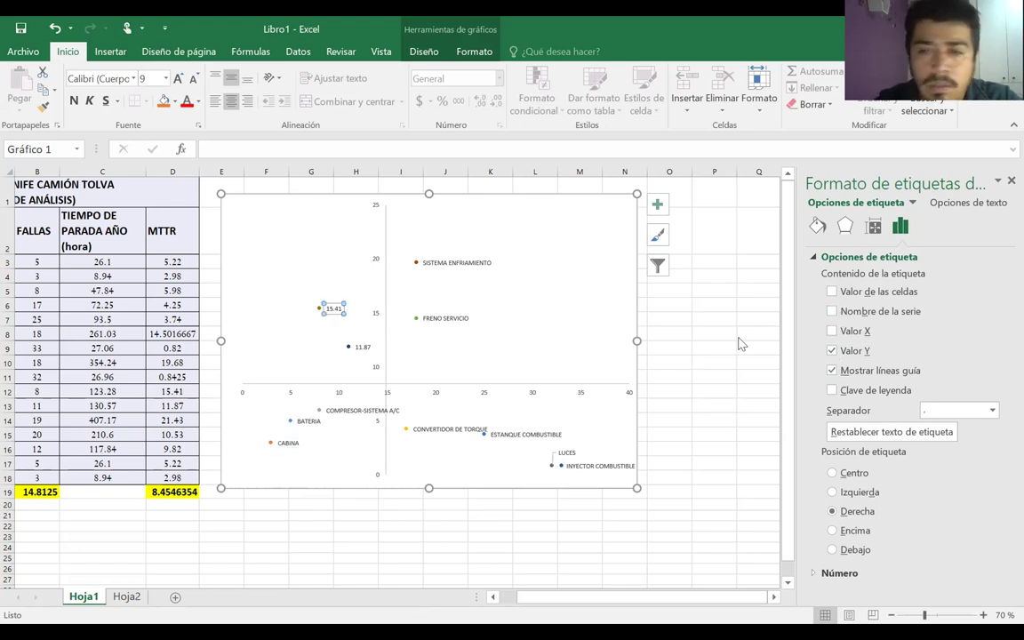
pyautogui.click(833, 311)
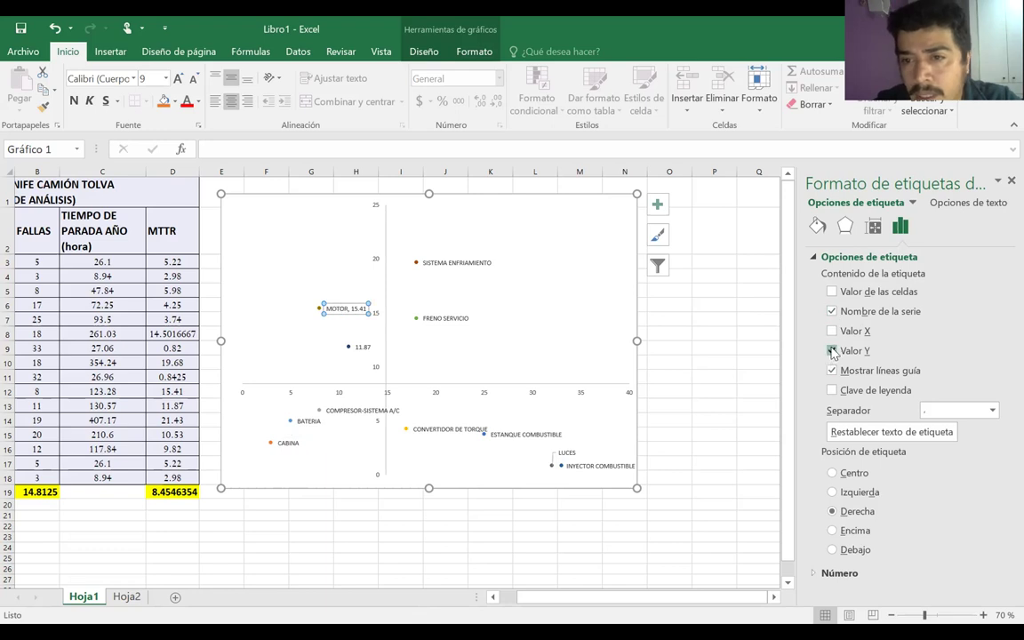
pyautogui.click(833, 351)
# Make the 11.87 point's label show the series name without the Y value, and deselect the chart
pyautogui.click(358, 347)
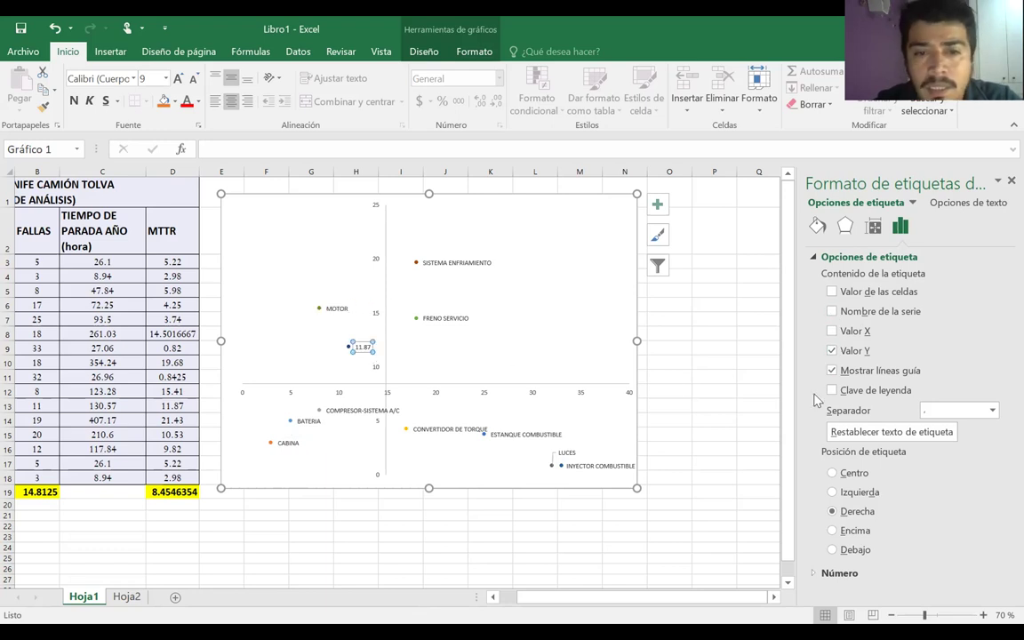
pyautogui.click(834, 311)
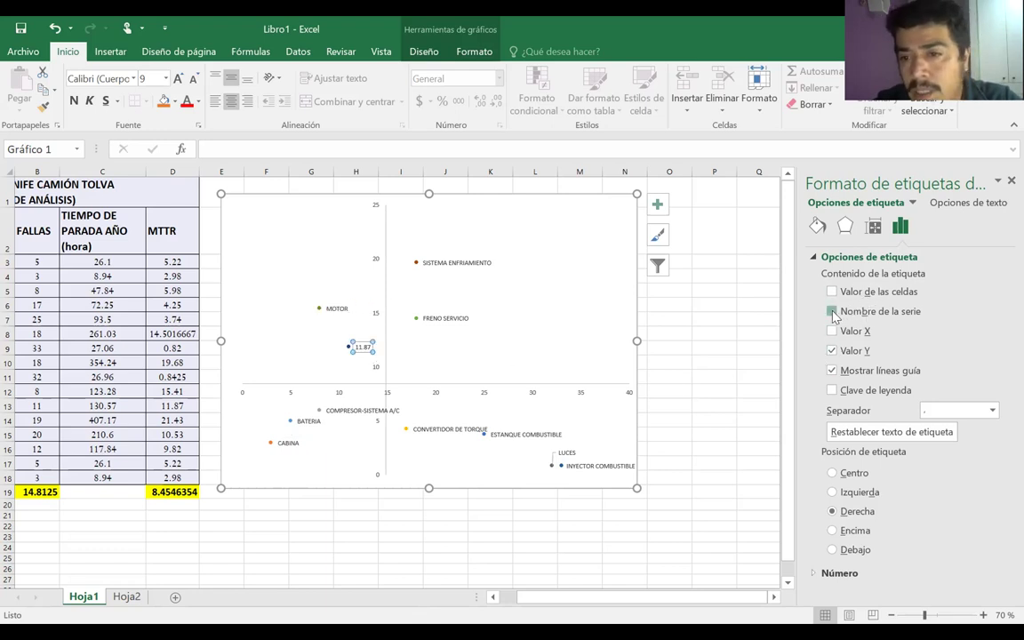
pyautogui.click(833, 351)
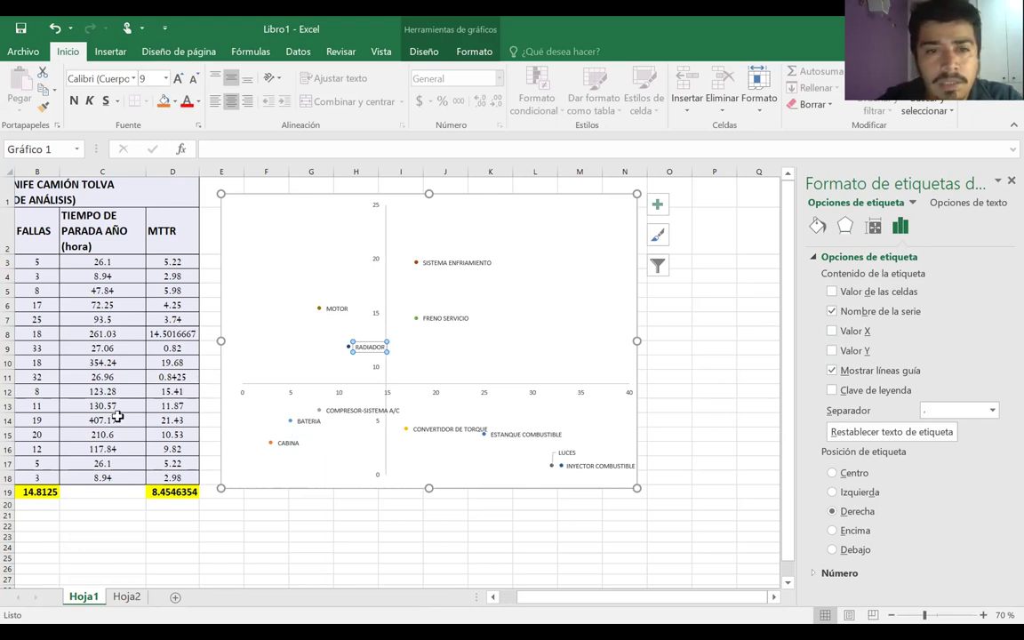
pyautogui.click(324, 512)
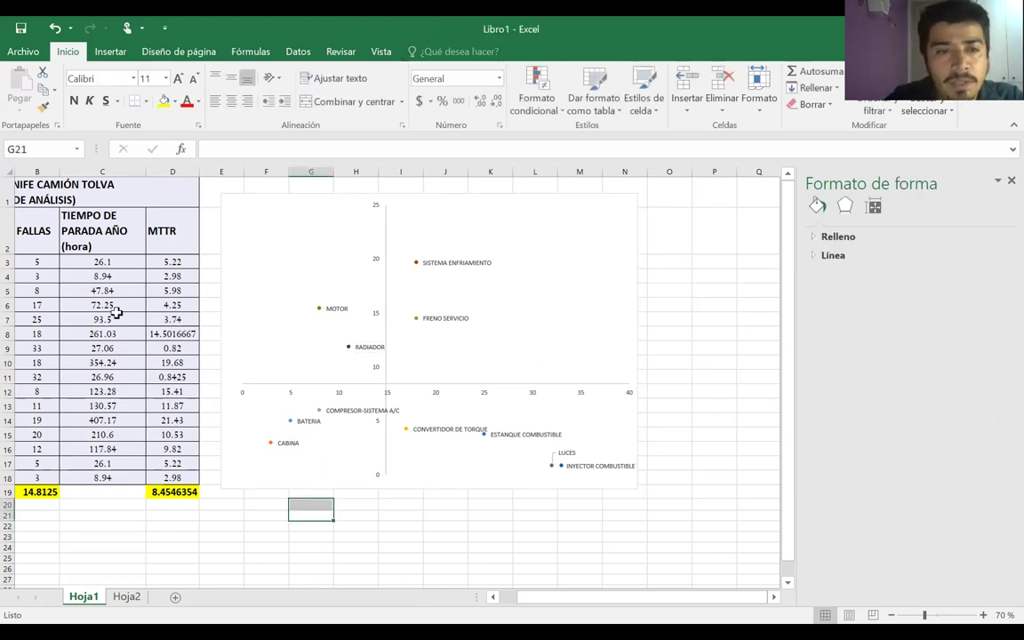
# Try a failure count of 9 in cell B3 to test the chart, and undo the change
pyautogui.click(44, 262)
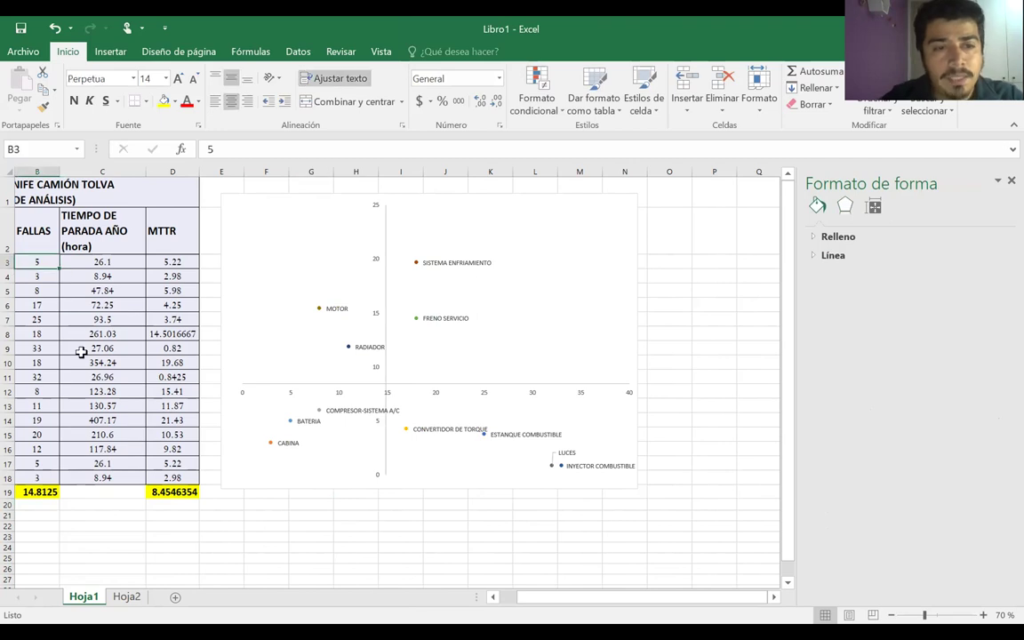
pyautogui.write('9')
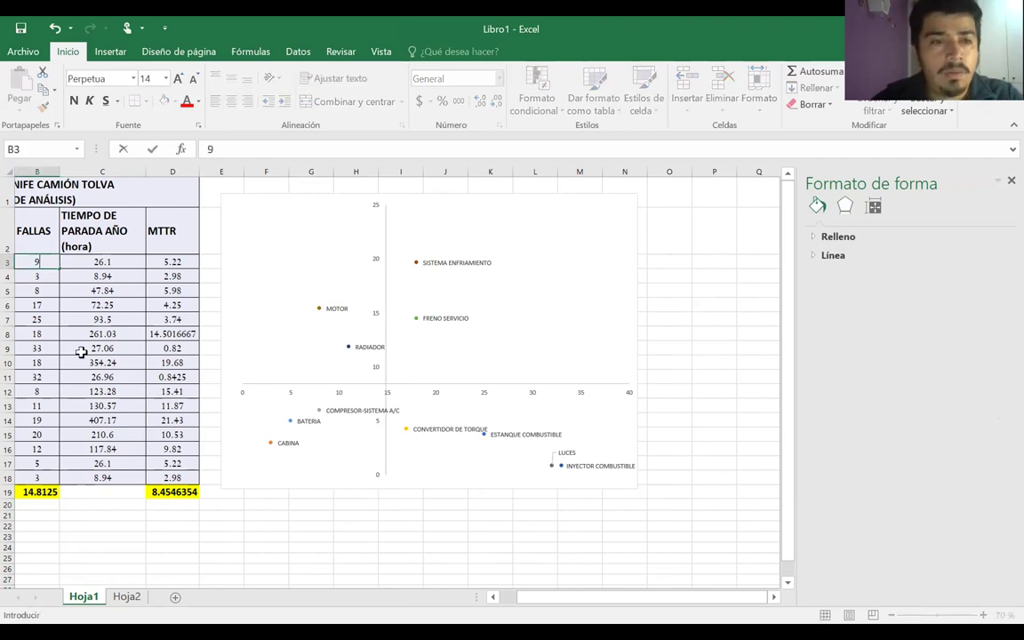
pyautogui.press('Return')
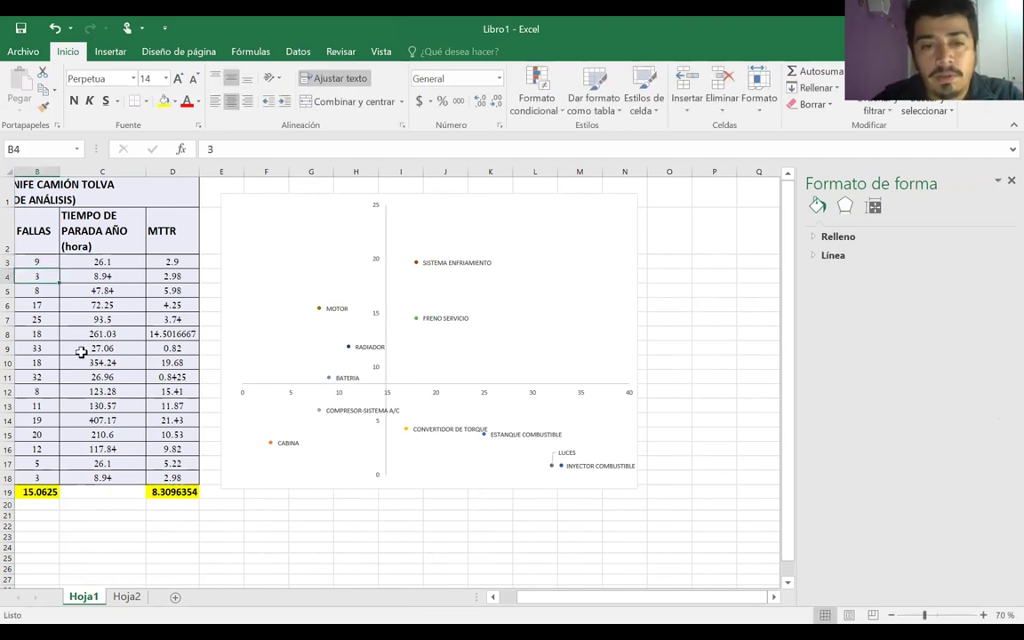
pyautogui.hotkey('ctrl', 'z')
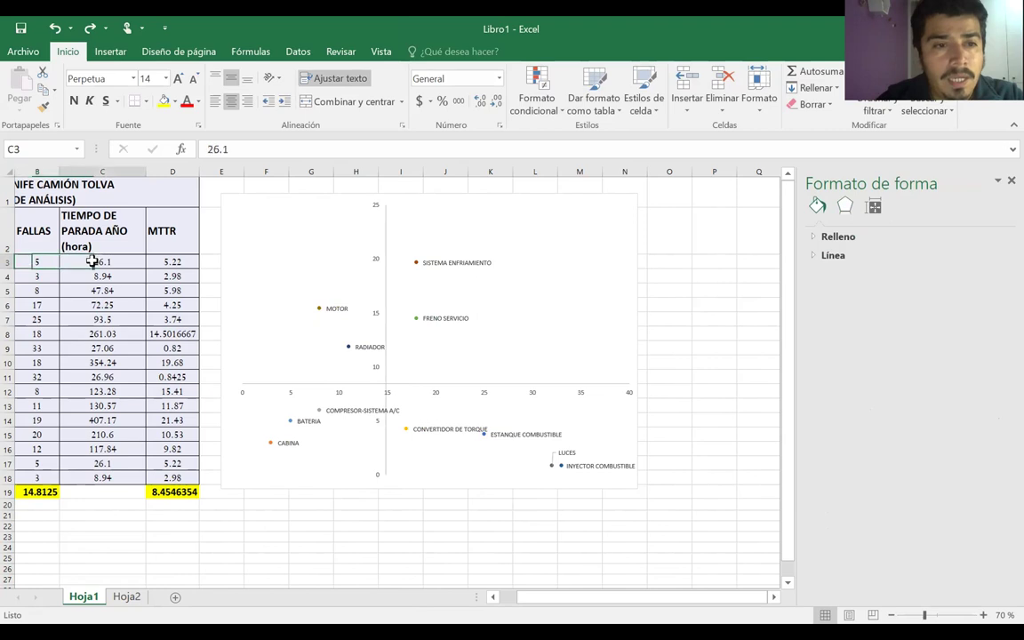
# Change the annual downtime in cell C3 to 126.1 hours
pyautogui.doubleClick(102, 262)
pyautogui.write('1')
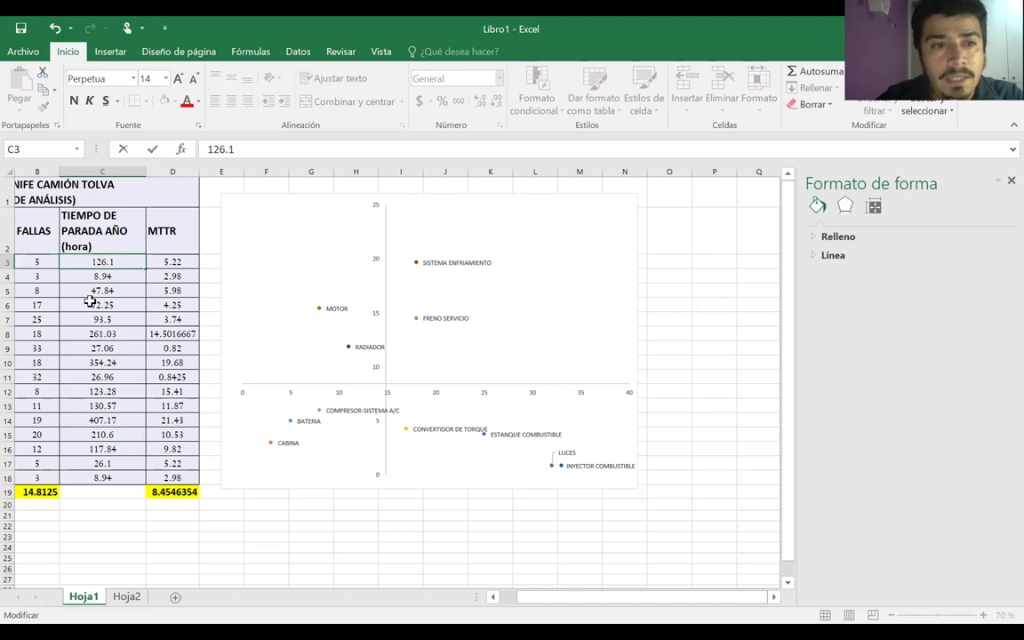
pyautogui.press('Return')
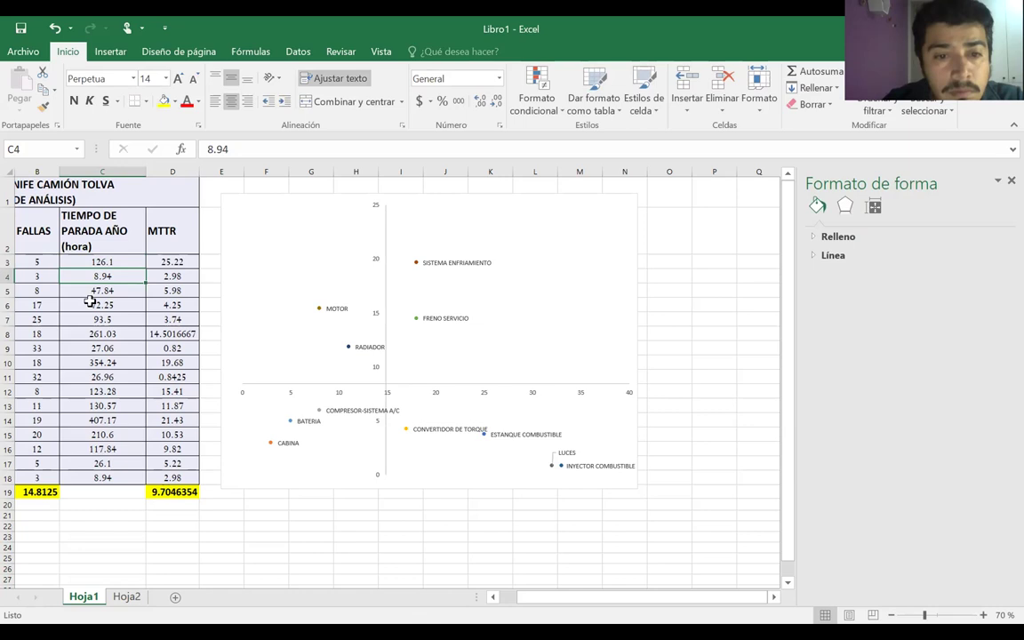
# Undo the annual downtime change for BATERIA in cell C3, and check its failure count and MTTR cells
pyautogui.click(158, 262)
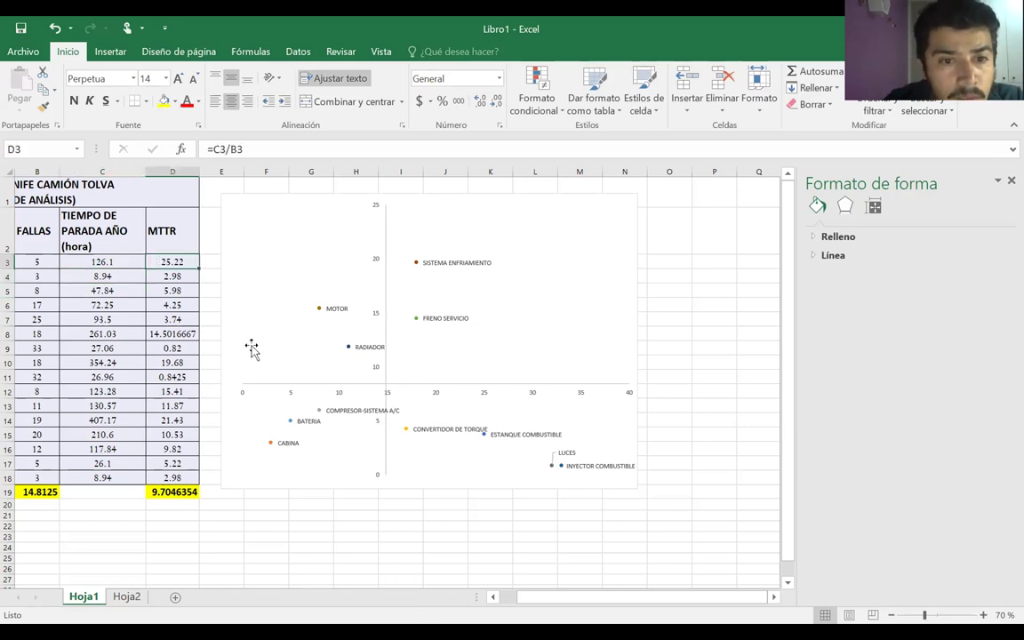
pyautogui.click(300, 429)
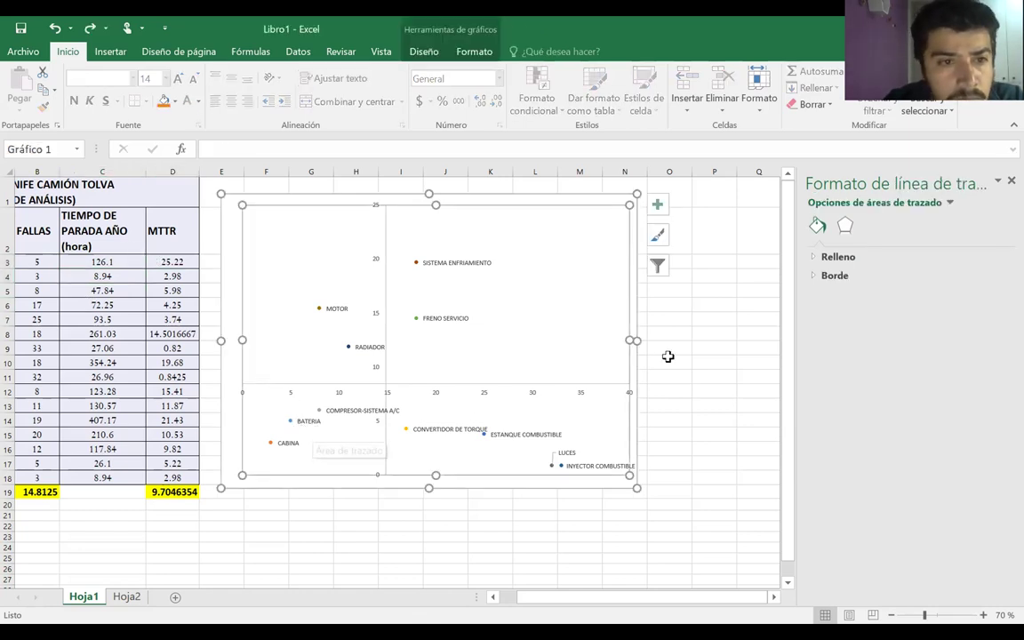
pyautogui.hotkey('ctrl', 'z')
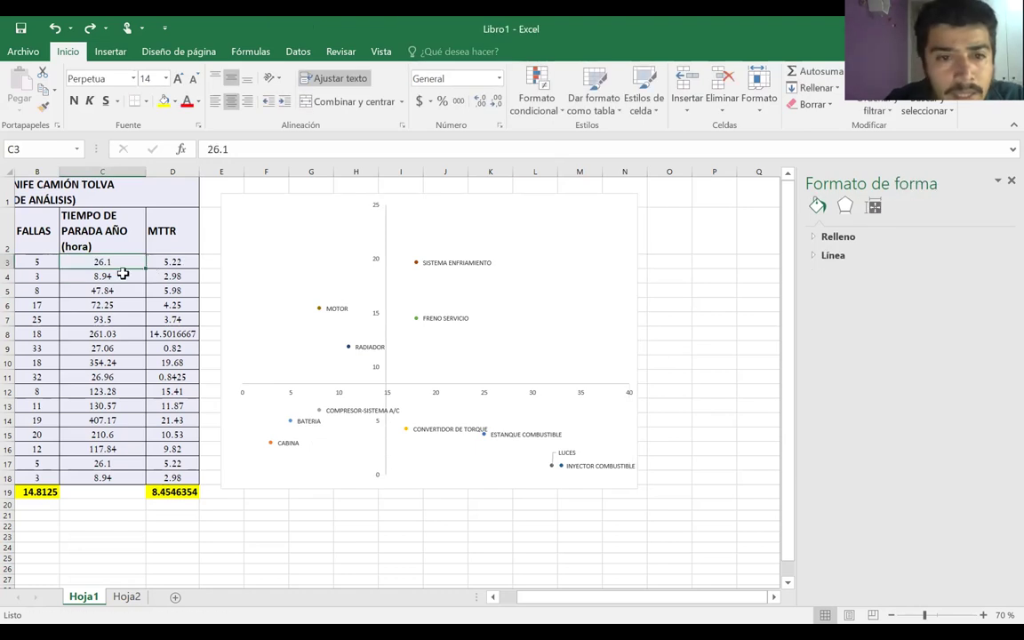
pyautogui.click(33, 263)
pyautogui.click(174, 262)
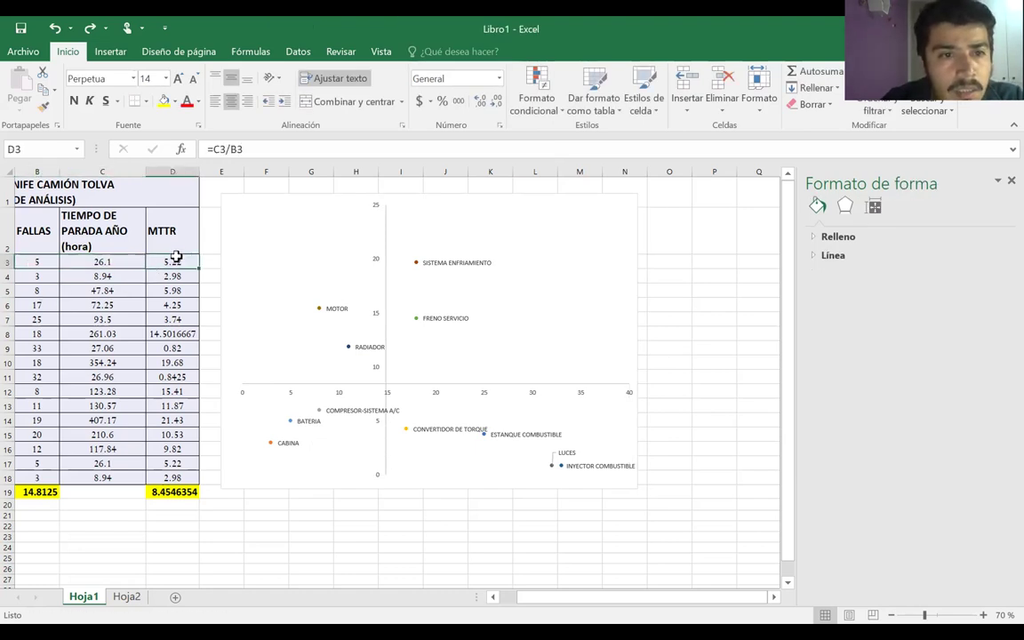
# Try an annual downtime of 126.1 hours for BATERIA in cell C3 again
pyautogui.click(103, 264)
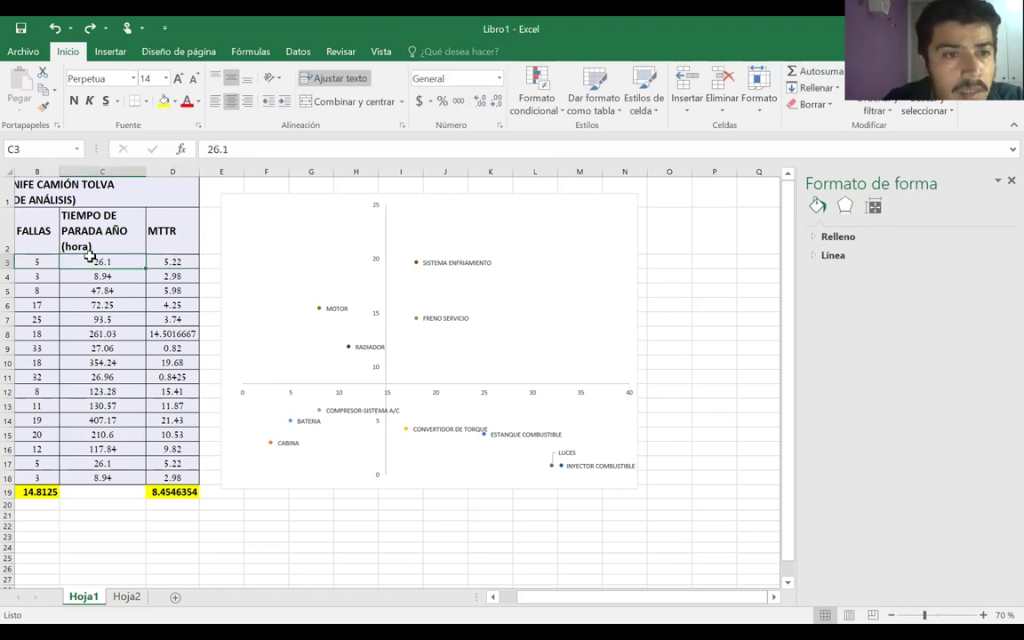
pyautogui.doubleClick(92, 259)
pyautogui.write('1')
pyautogui.press('Return')
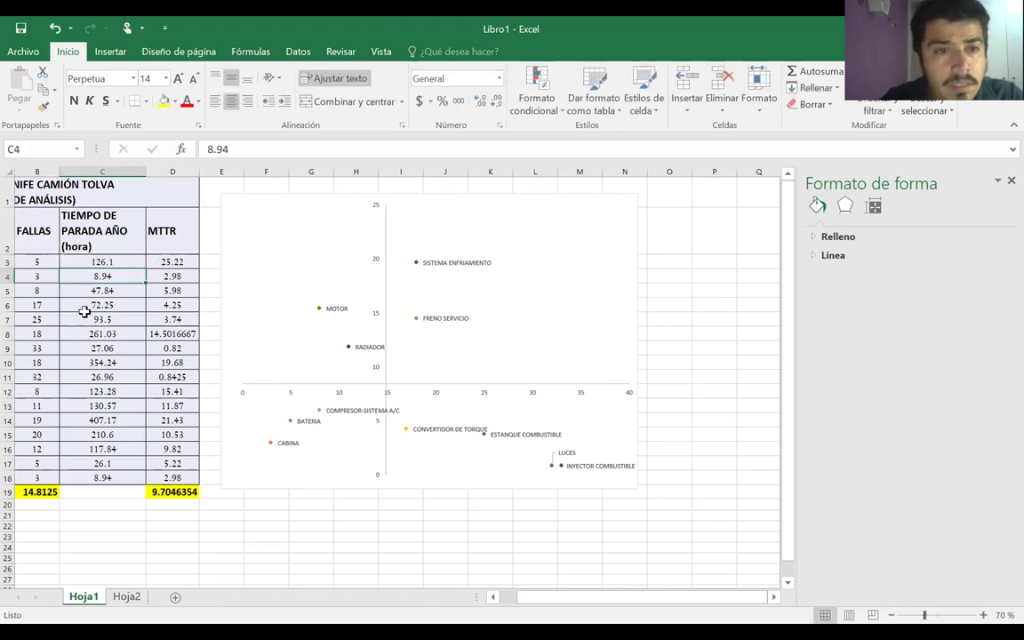
# Try to redirect the BATERIA series' Y values from cells B3:B4 to its MTTR in cell D3, and deselect the chart
pyautogui.click(307, 416)
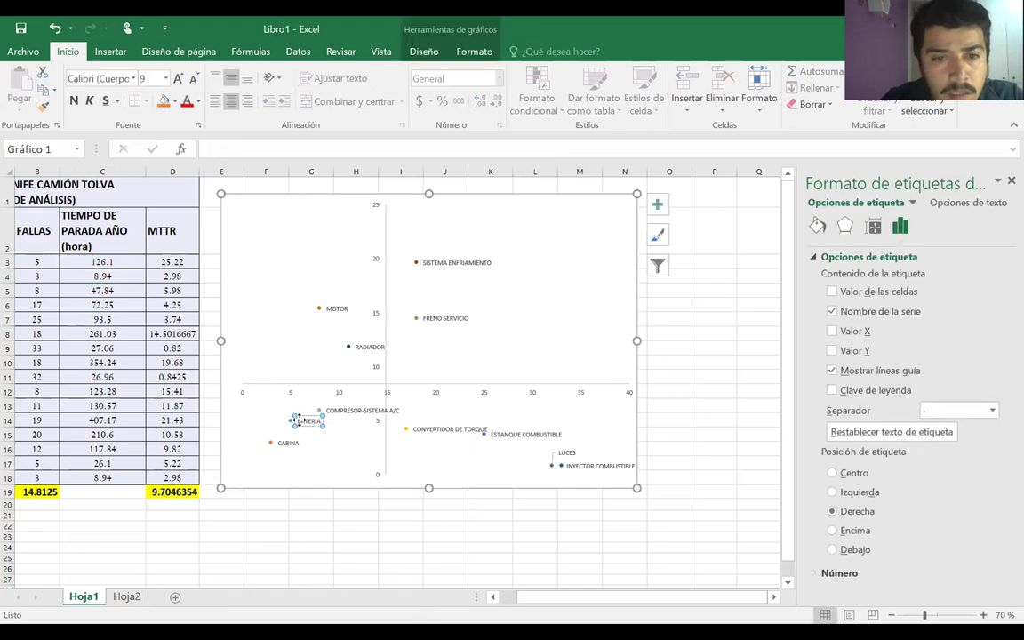
pyautogui.click(285, 418)
pyautogui.click(290, 421)
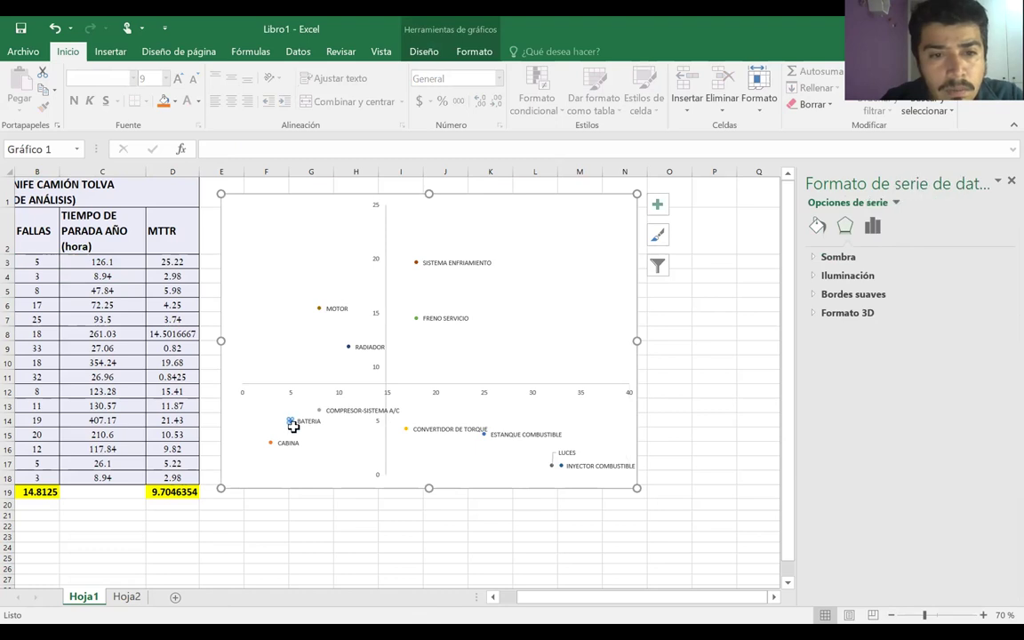
pyautogui.hscroll(-2, 207, 321)
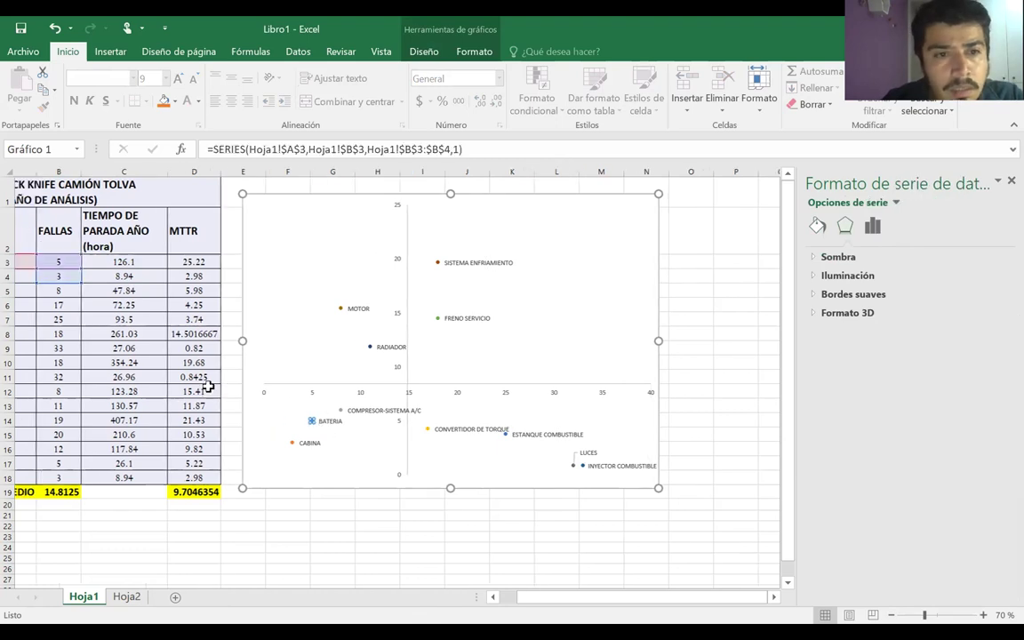
pyautogui.hscroll(-2, 206, 387)
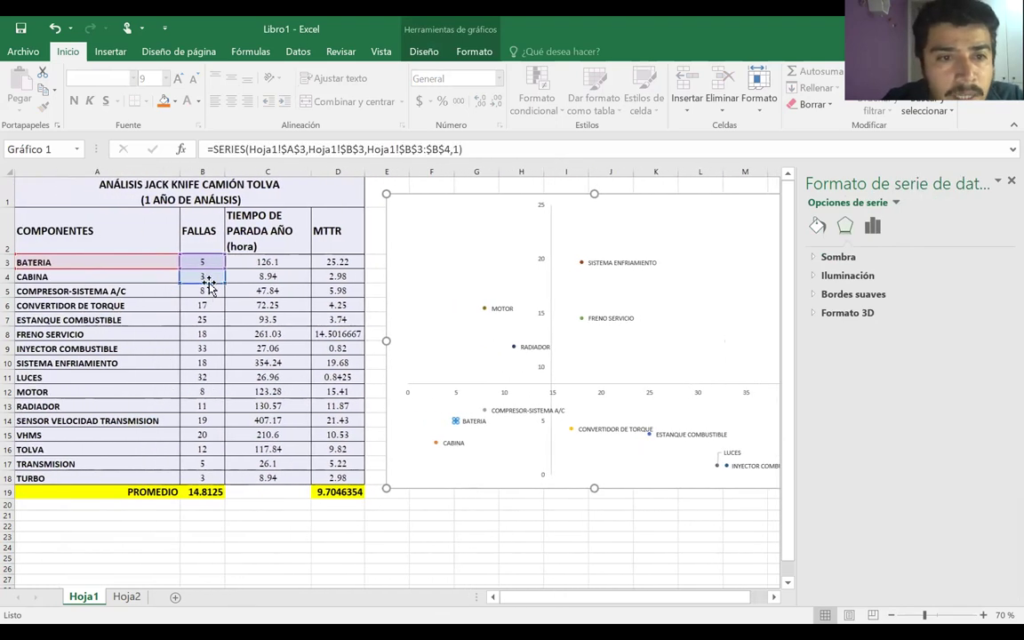
pyautogui.moveTo(211, 289); pyautogui.dragTo(346, 270)
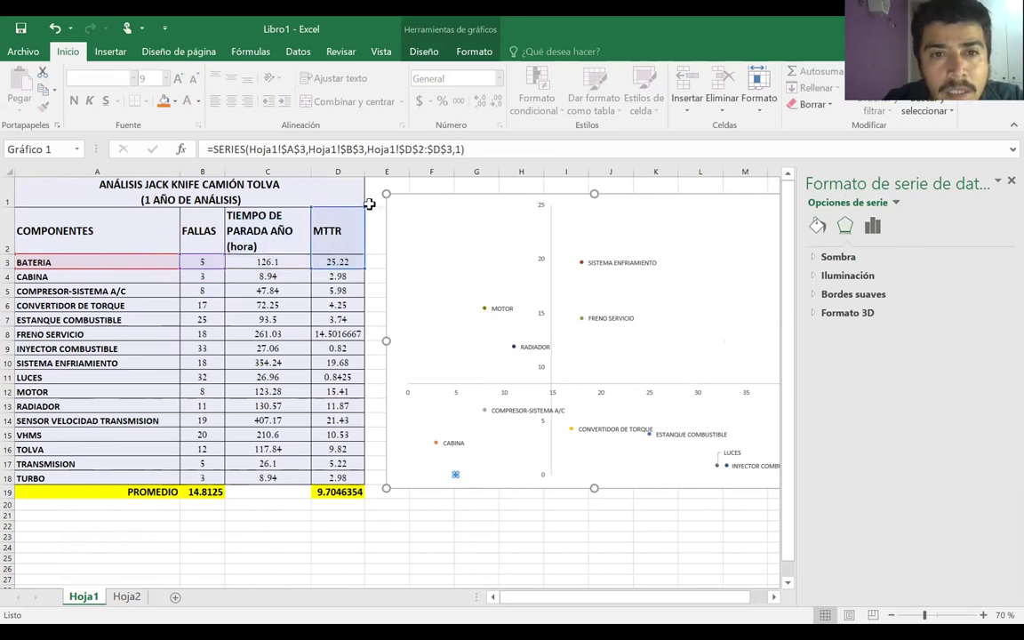
pyautogui.moveTo(365, 220); pyautogui.dragTo(366, 267)
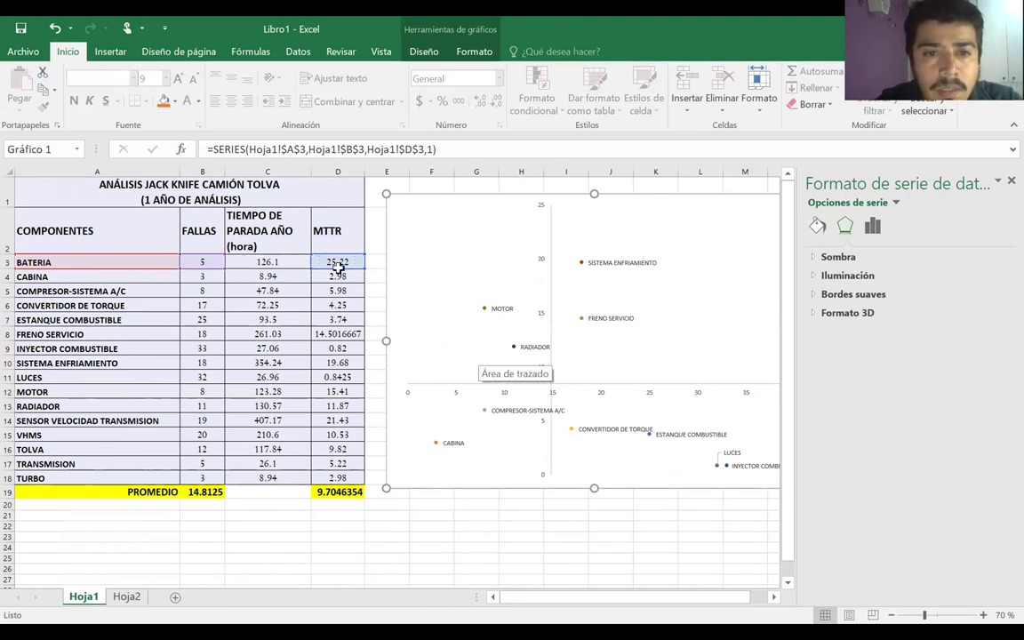
pyautogui.click(374, 267)
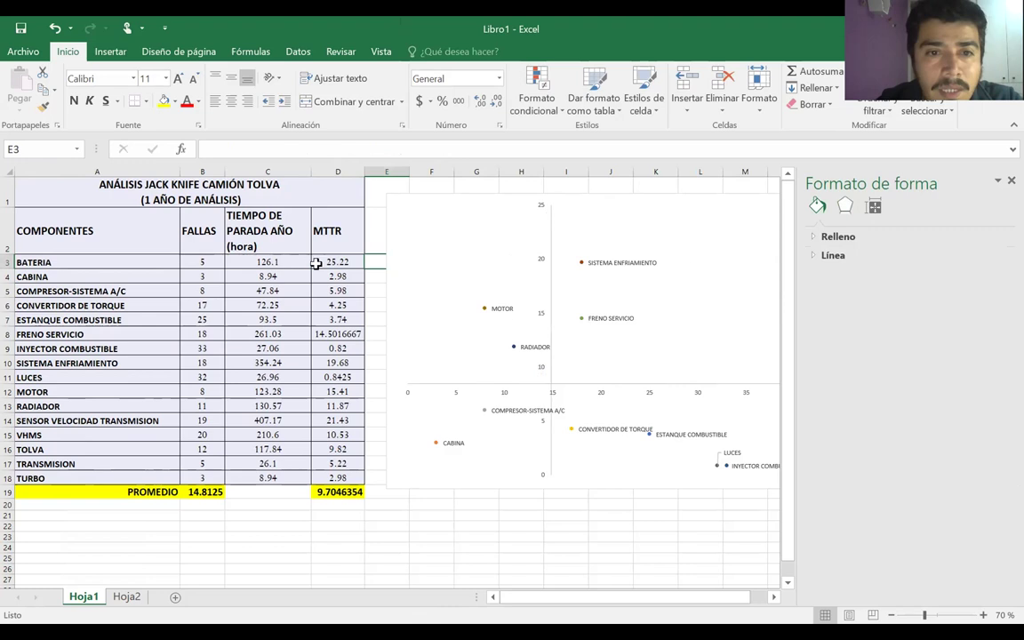
# Try a maximum of 30 on the chart's vertical axis
pyautogui.doubleClick(237, 262)
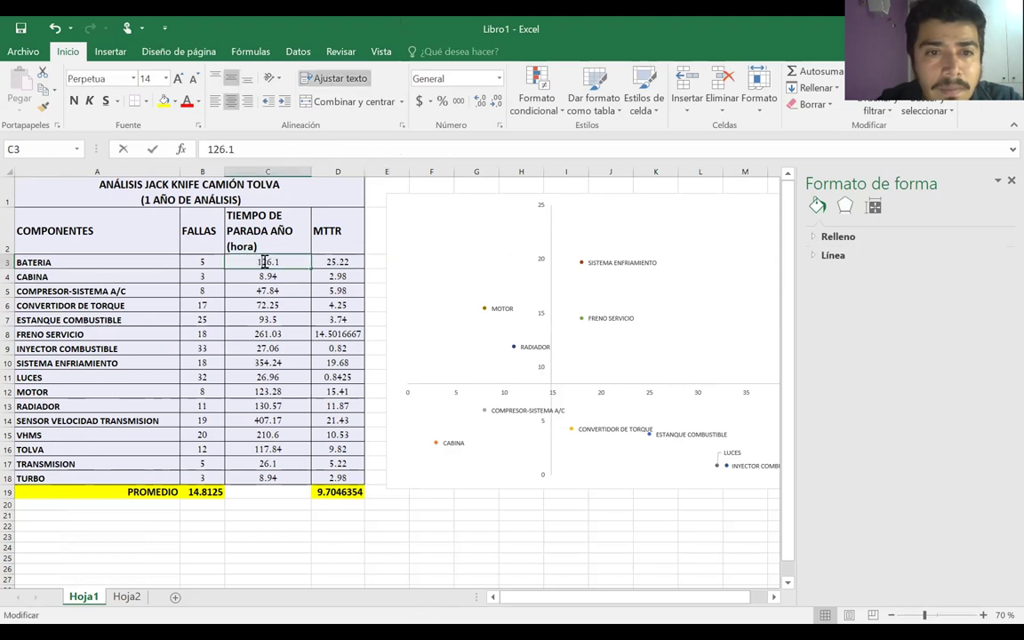
pyautogui.click(542, 261)
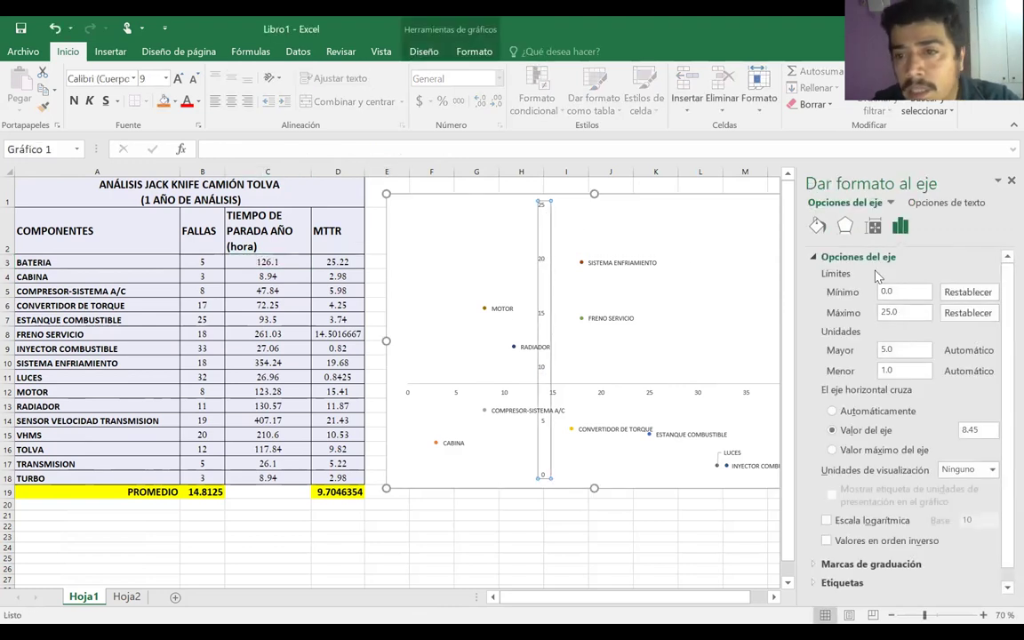
pyautogui.moveTo(890, 314); pyautogui.dragTo(873, 311)
pyautogui.write('30')
pyautogui.press('Return')
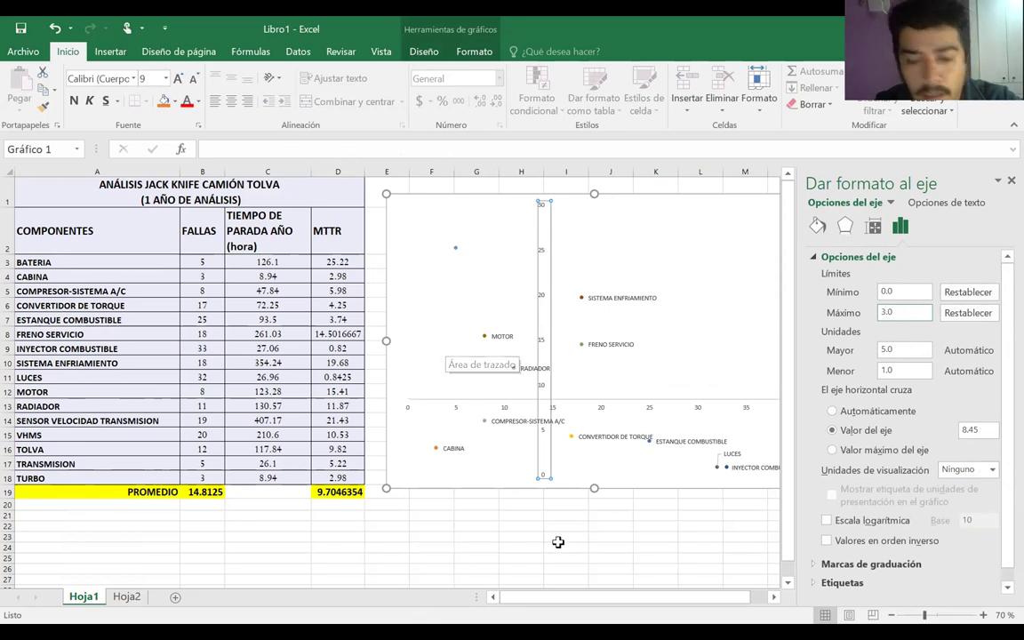
# Undo the vertical axis maximum, the BATERIA series range changes and the downtime change in cell C3
pyautogui.hotkey('ctrl', 'z')
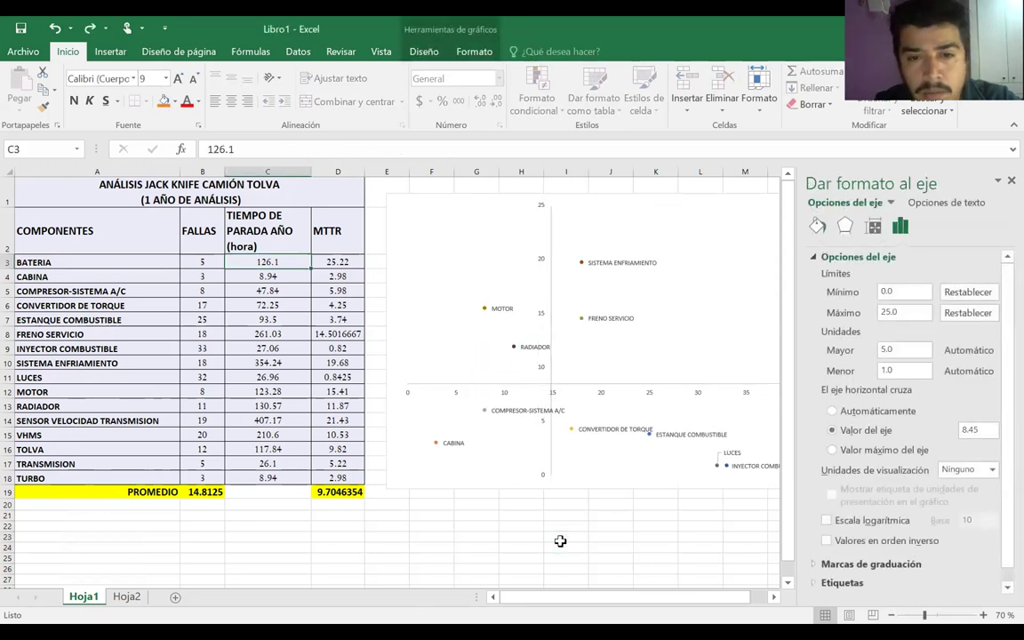
pyautogui.hotkey('ctrl', 'z')
pyautogui.hotkey('ctrl', 'z')
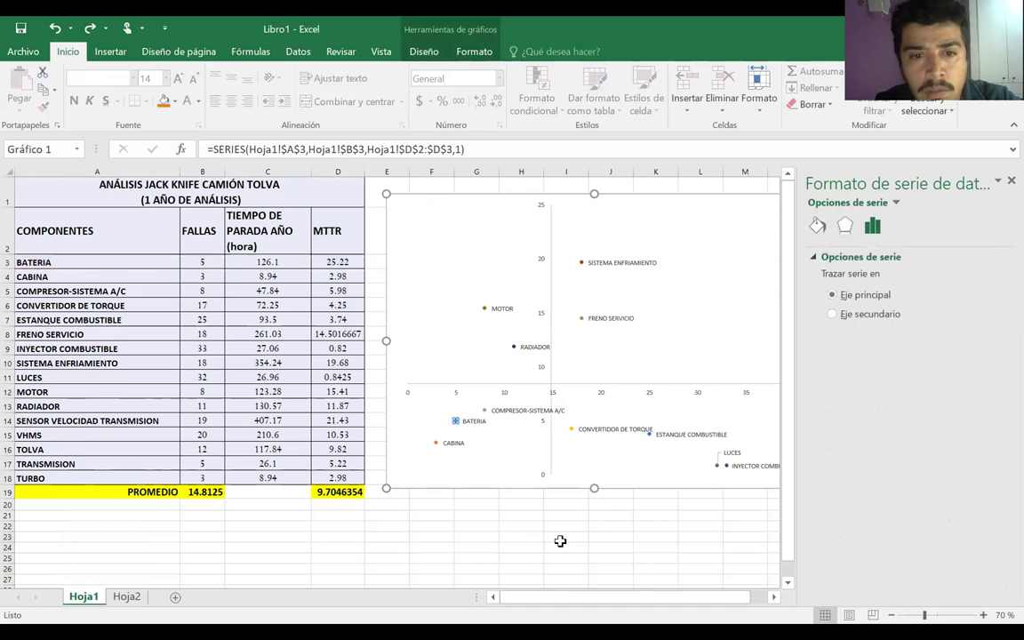
pyautogui.hotkey('ctrl', 'z')
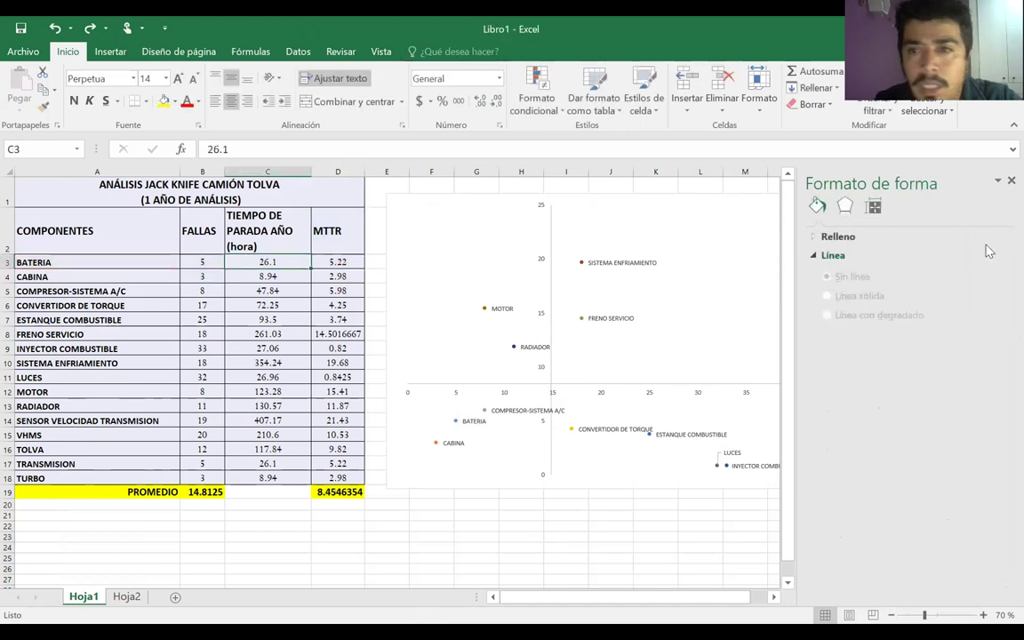
# Close the format pane and redirect the BATERIA series' Y values from cells B3:B4 to its MTTR in cell D3
pyautogui.click(1011, 181)
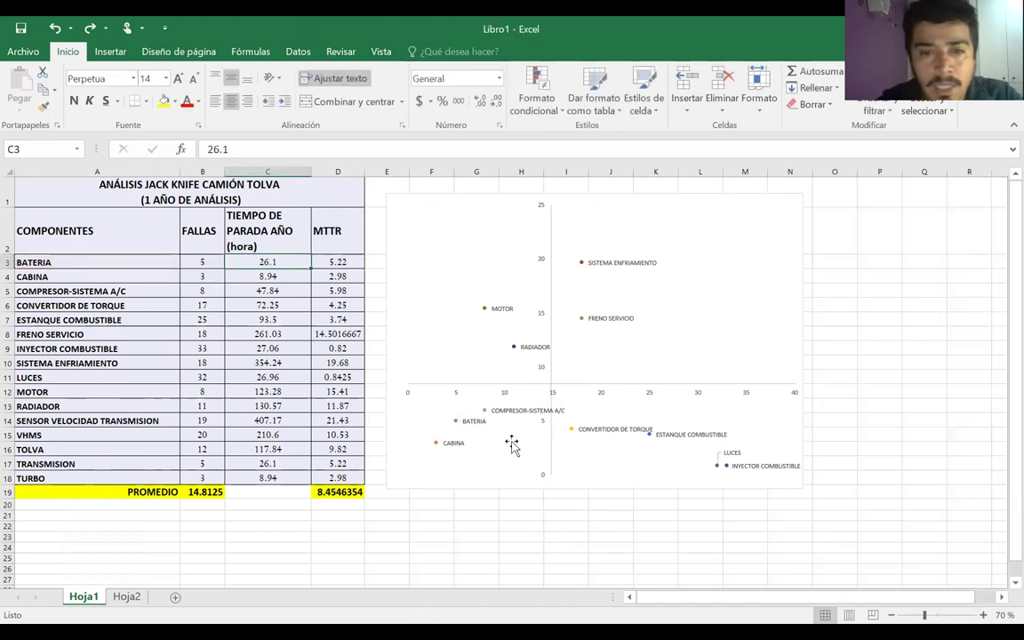
pyautogui.click(454, 422)
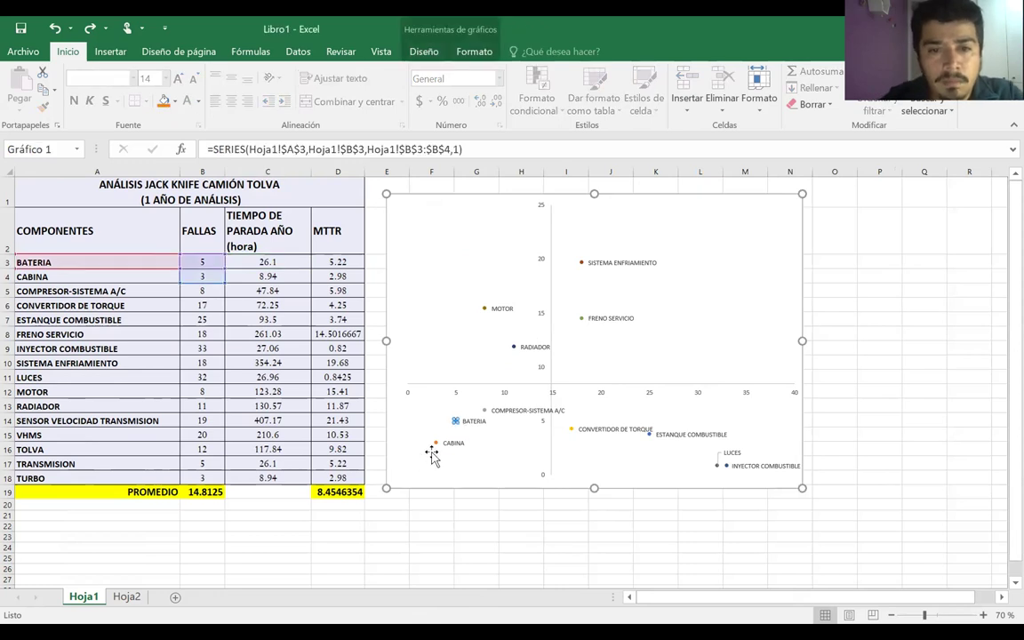
pyautogui.click(436, 444)
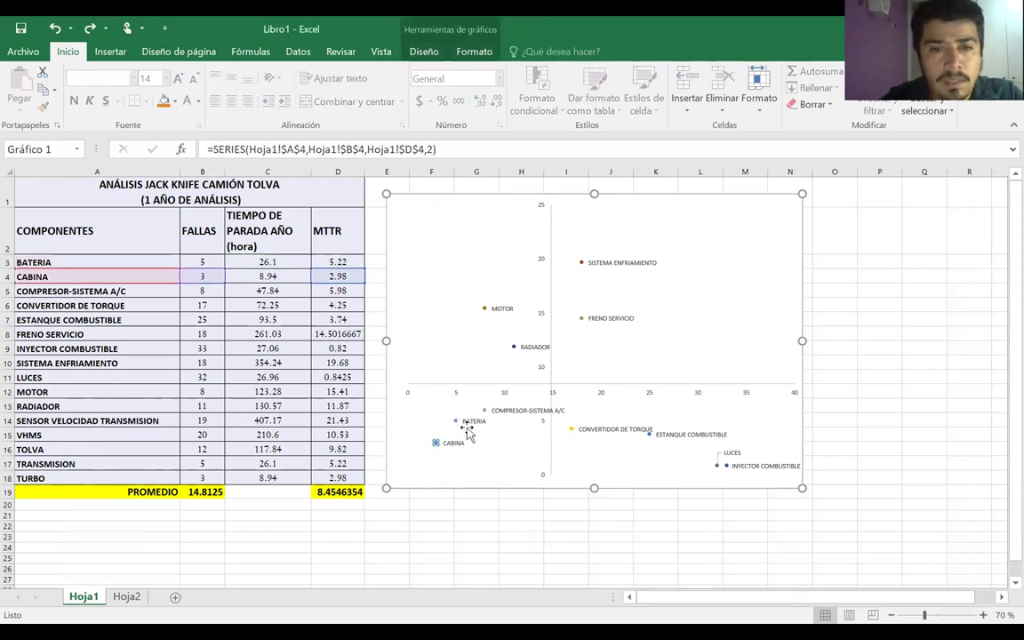
pyautogui.click(453, 421)
pyautogui.click(454, 421)
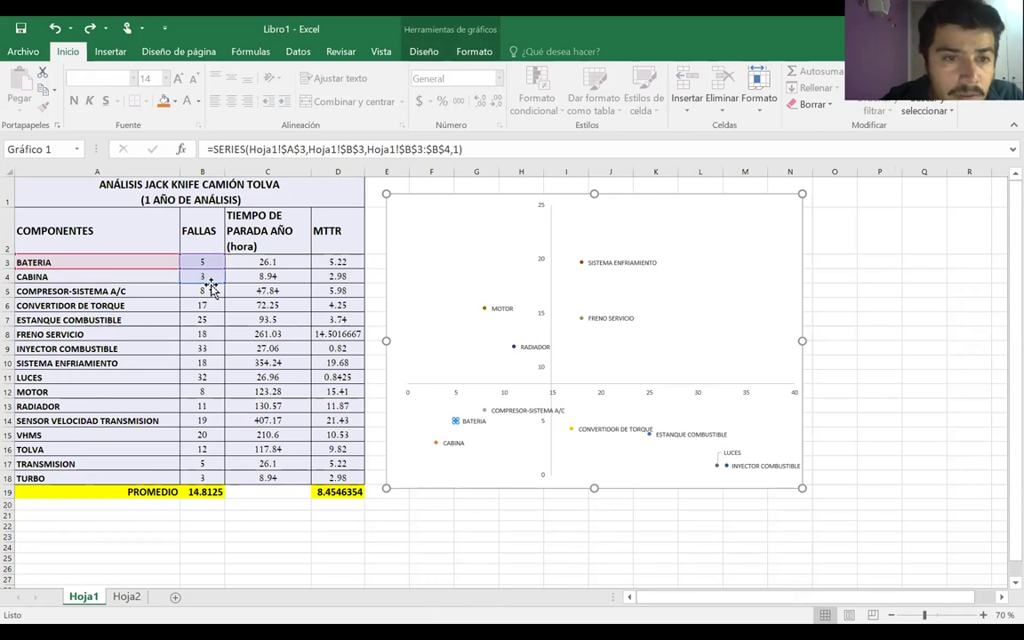
pyautogui.moveTo(211, 290); pyautogui.dragTo(363, 269)
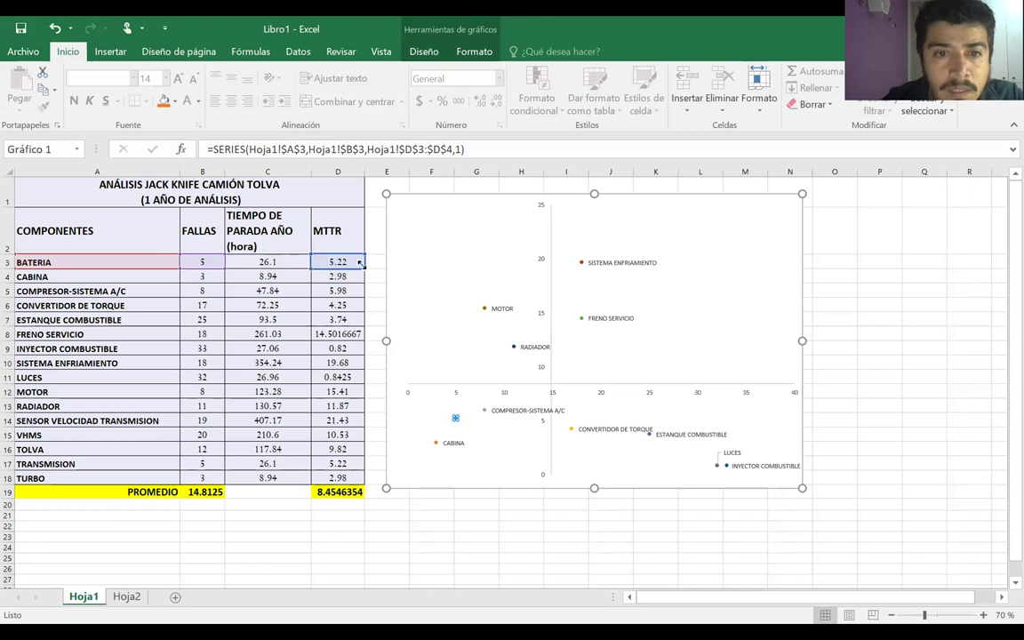
# Check the source cells of the SISTEMA ENFRIAMIENTO, FRENO SERVICIO, CONVERTIDOR DE TORQUE, ESTANQUE COMBUSTIBLE and LUCES series
pyautogui.click(582, 264)
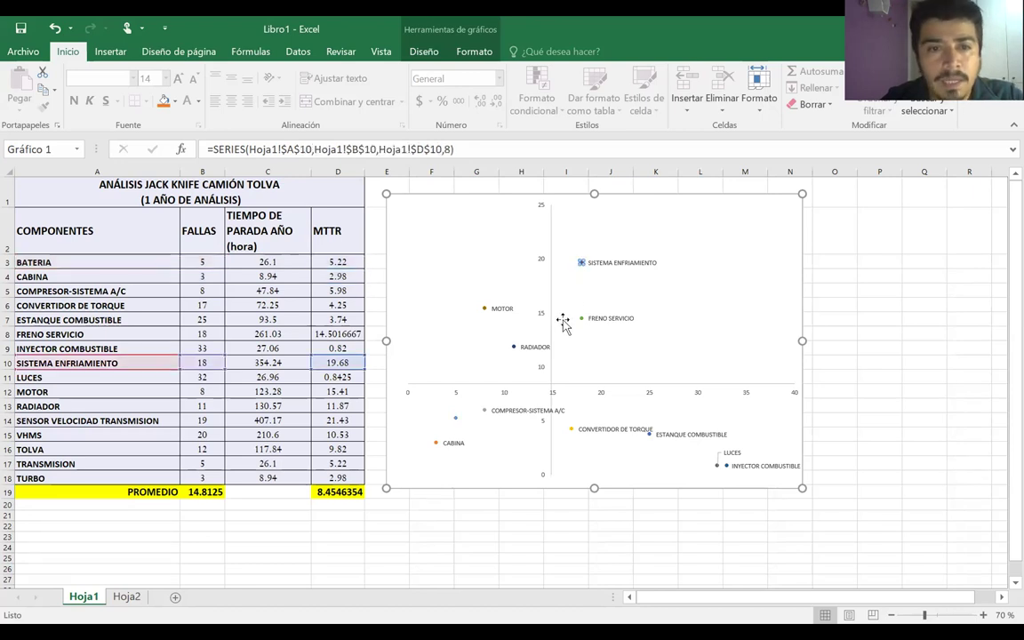
pyautogui.click(580, 318)
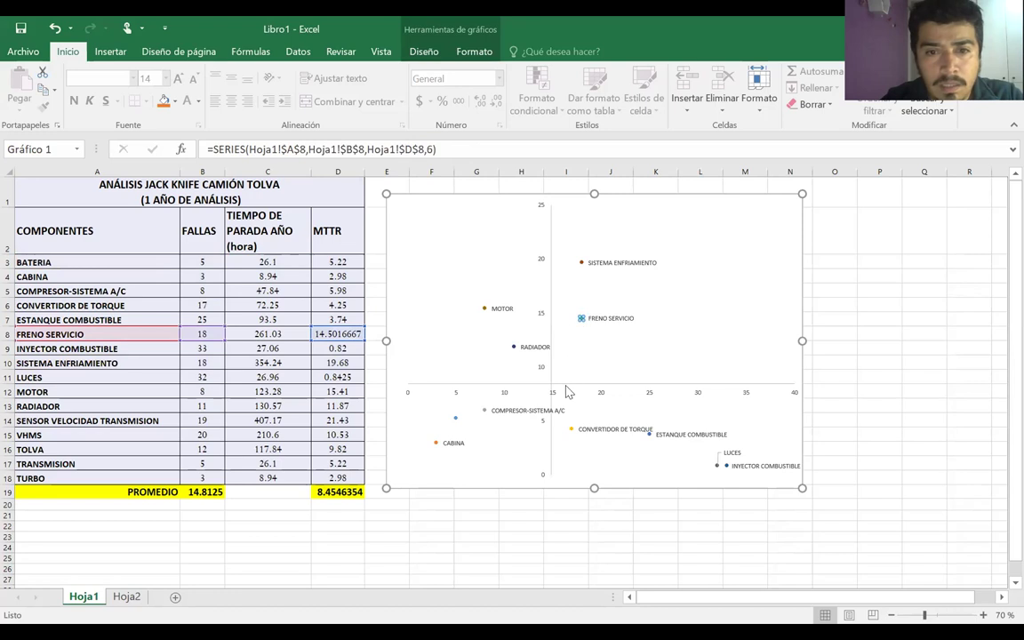
pyautogui.click(572, 430)
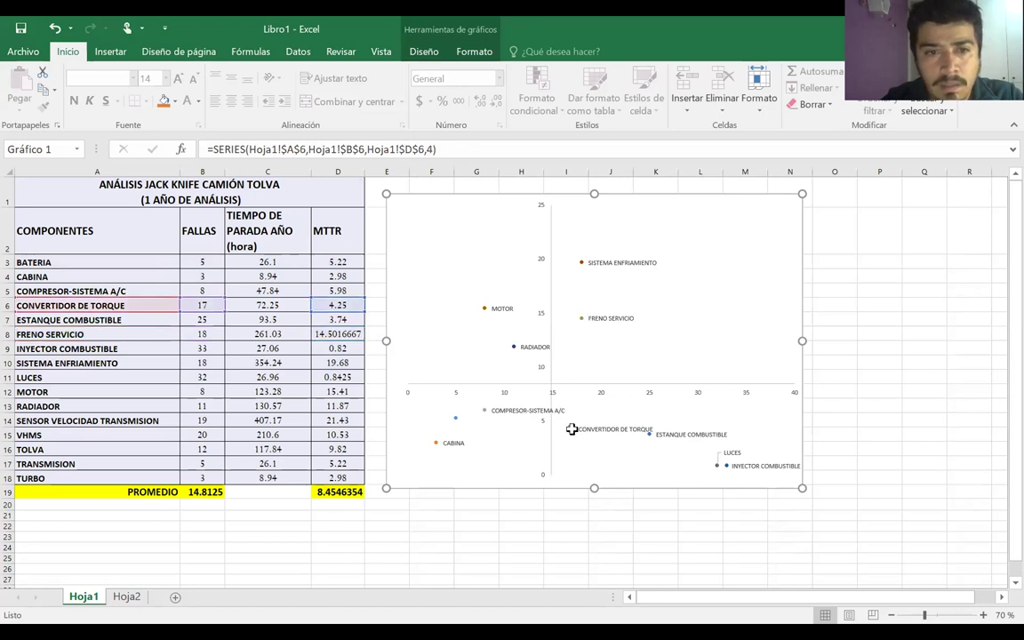
pyautogui.click(653, 436)
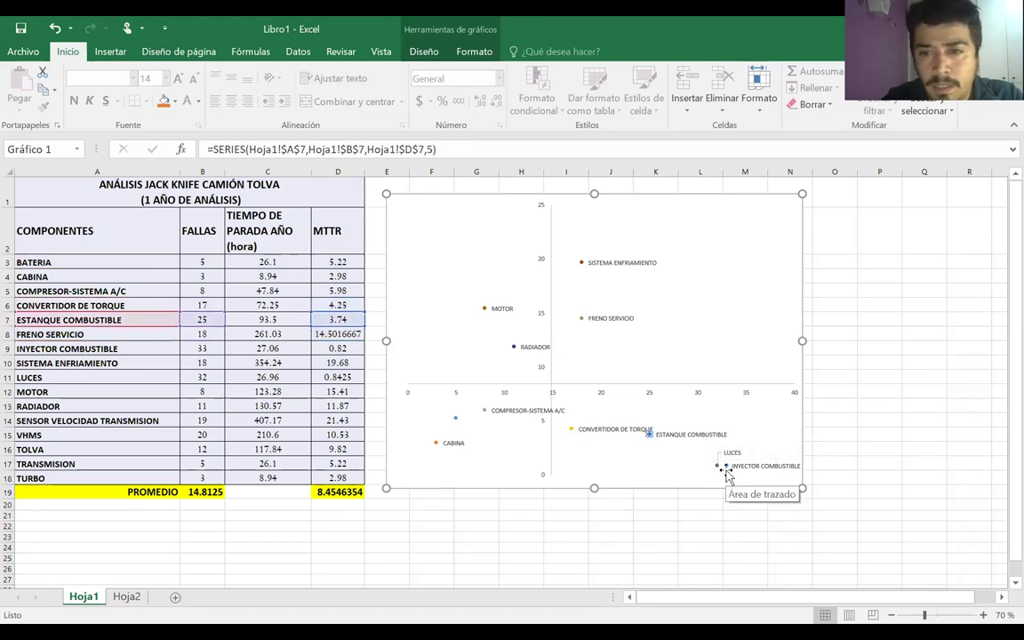
pyautogui.click(716, 466)
pyautogui.click(713, 469)
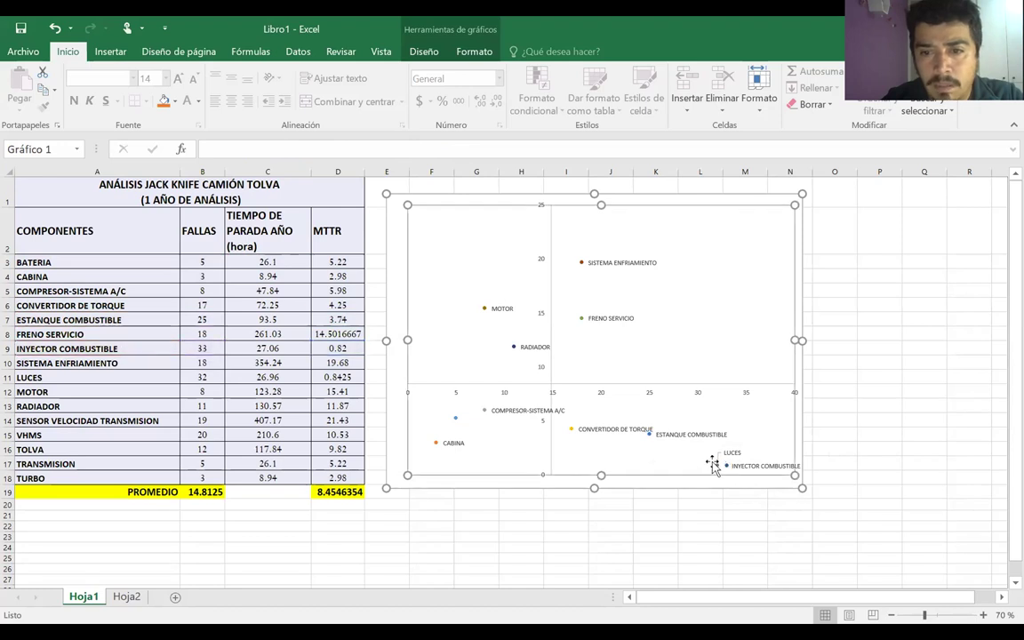
pyautogui.click(717, 466)
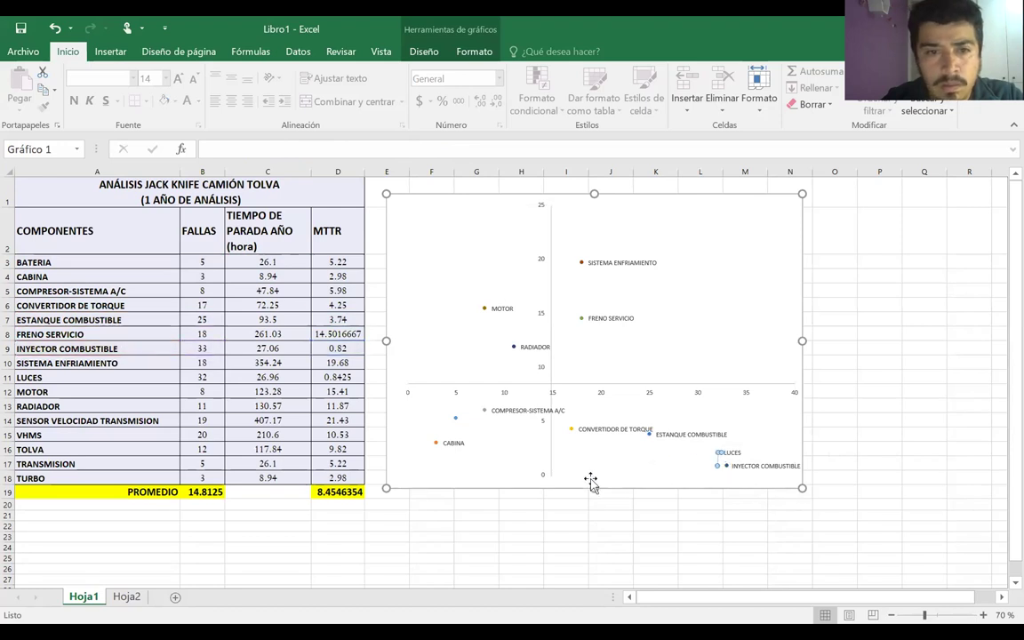
pyautogui.click(721, 474)
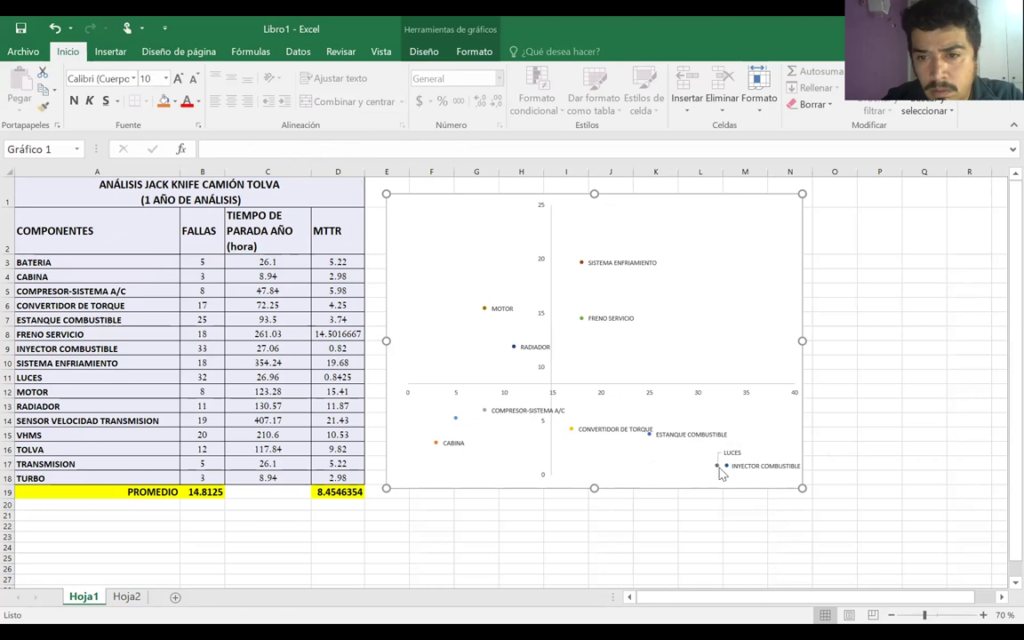
pyautogui.click(717, 467)
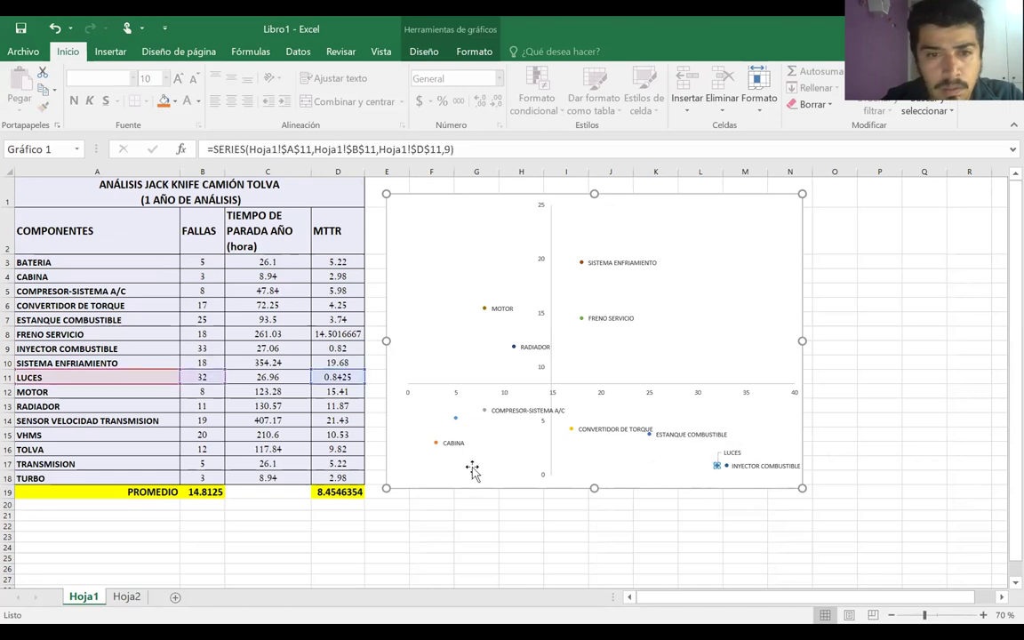
# Add a data label to the BATERIA point in the chart and select that label
pyautogui.click(455, 419)
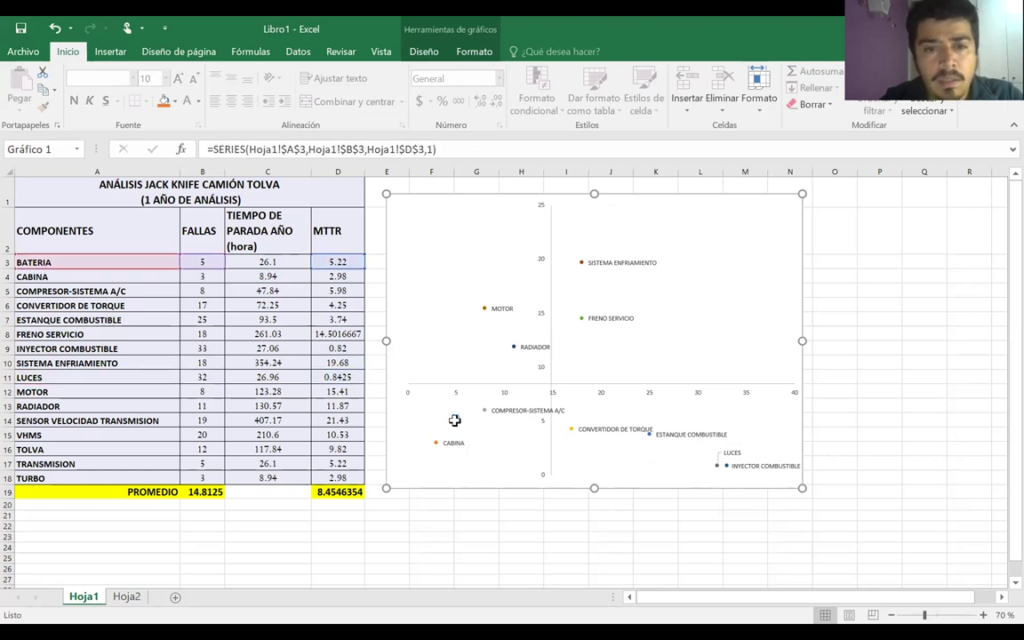
pyautogui.rightClick(455, 418)
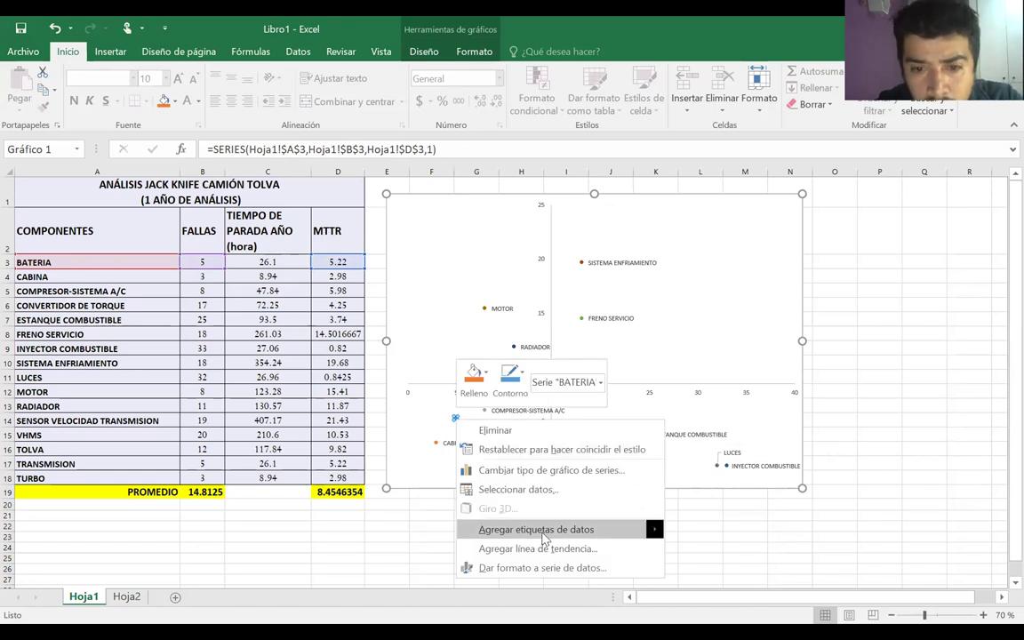
pyautogui.click(609, 538)
pyautogui.click(468, 423)
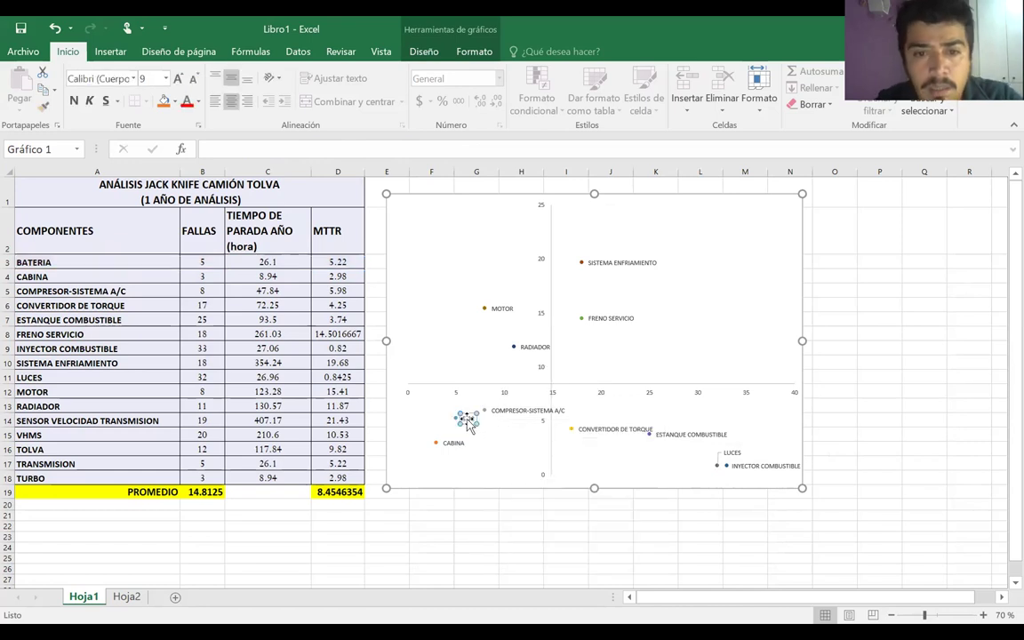
# Set the BATERIA data label to show the series name instead of the Y value and close the label format pane
pyautogui.rightClick(469, 423)
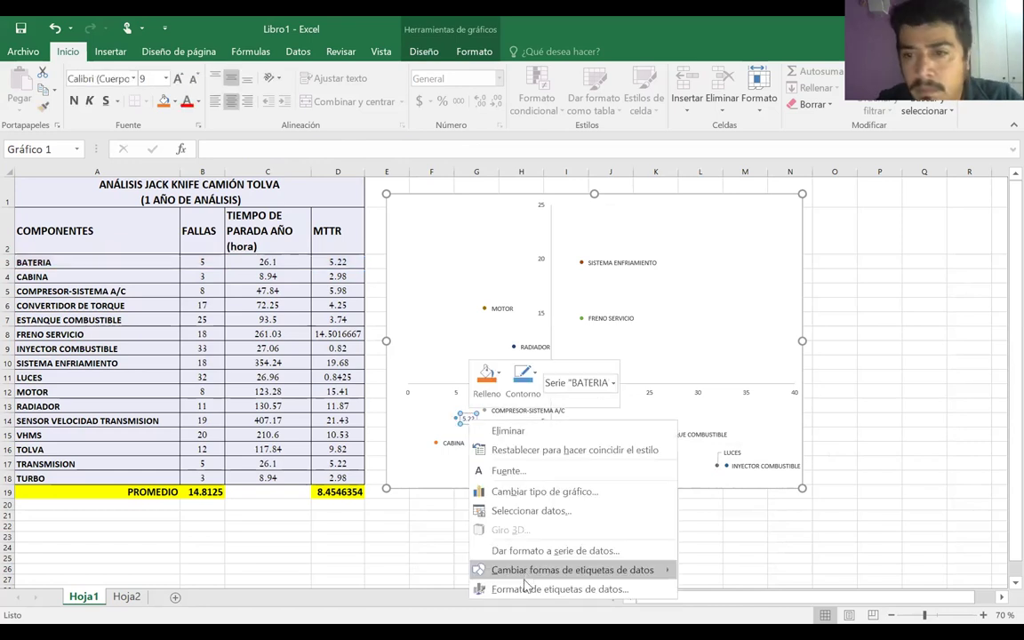
pyautogui.press('Down')
pyautogui.press('Return')
pyautogui.click(832, 311)
pyautogui.click(832, 350)
pyautogui.click(1012, 180)
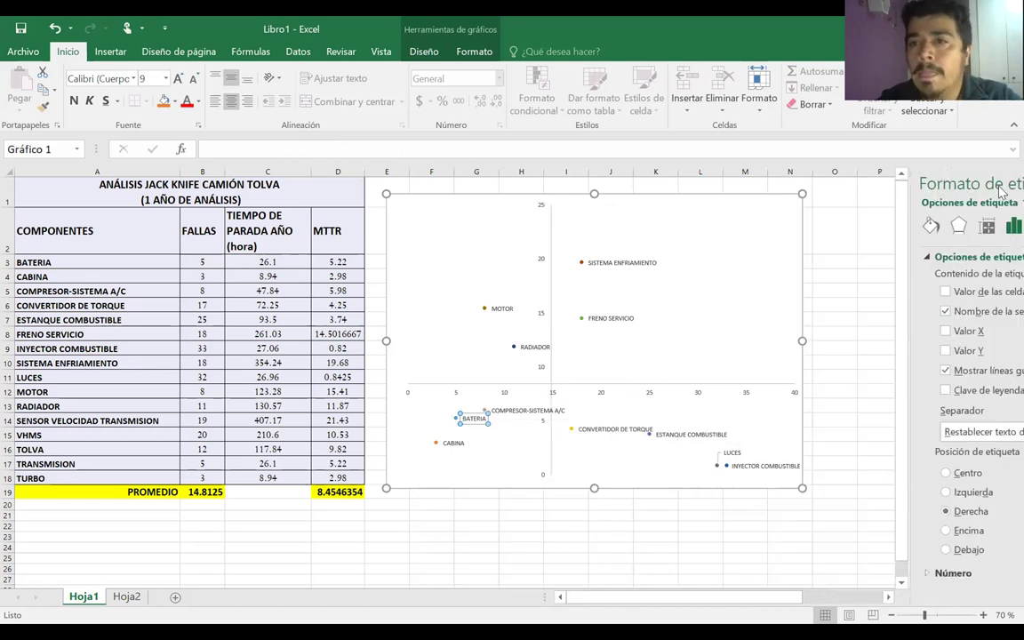
pyautogui.click(740, 527)
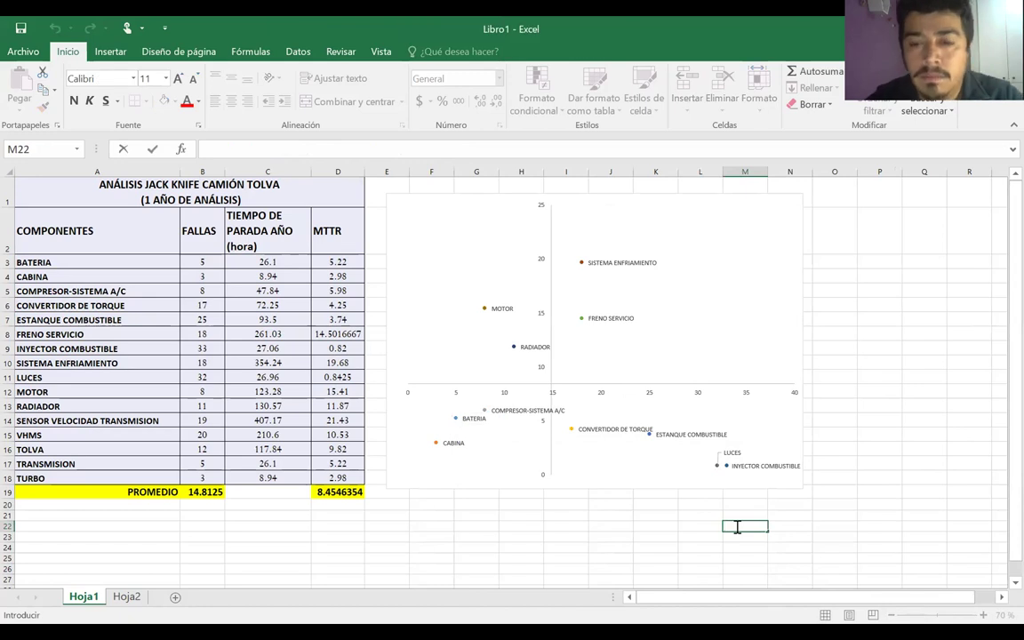
pyautogui.scroll(-1, 457, 521)
pyautogui.scroll(1, 457, 522)
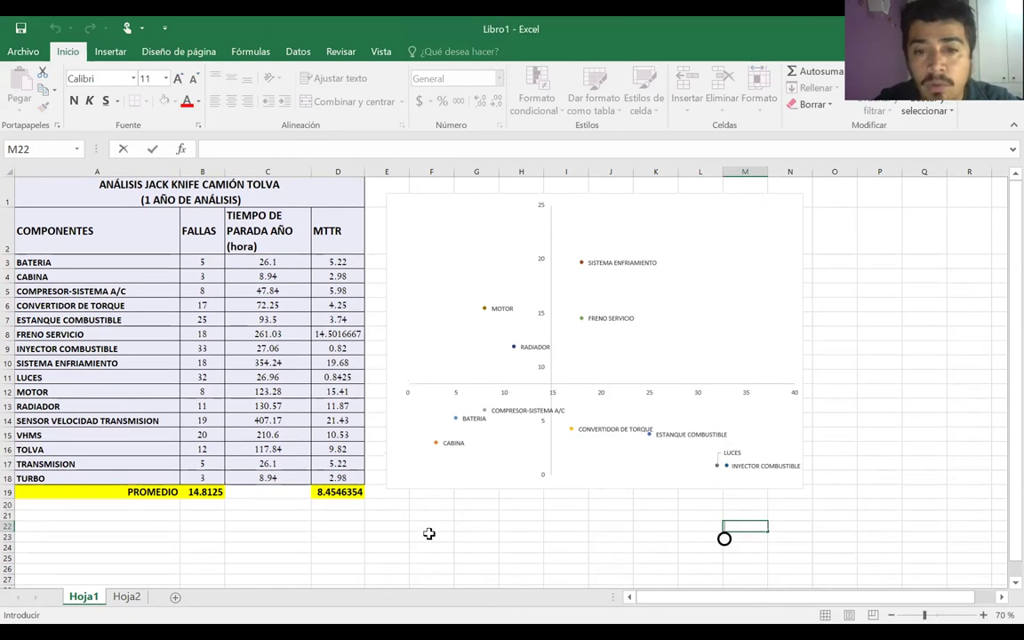
# Merge and center cells D23:I23 and enter the title CURVAS ISO-INDISPONIBILIDAD
pyautogui.moveTo(350, 537); pyautogui.dragTo(567, 540)
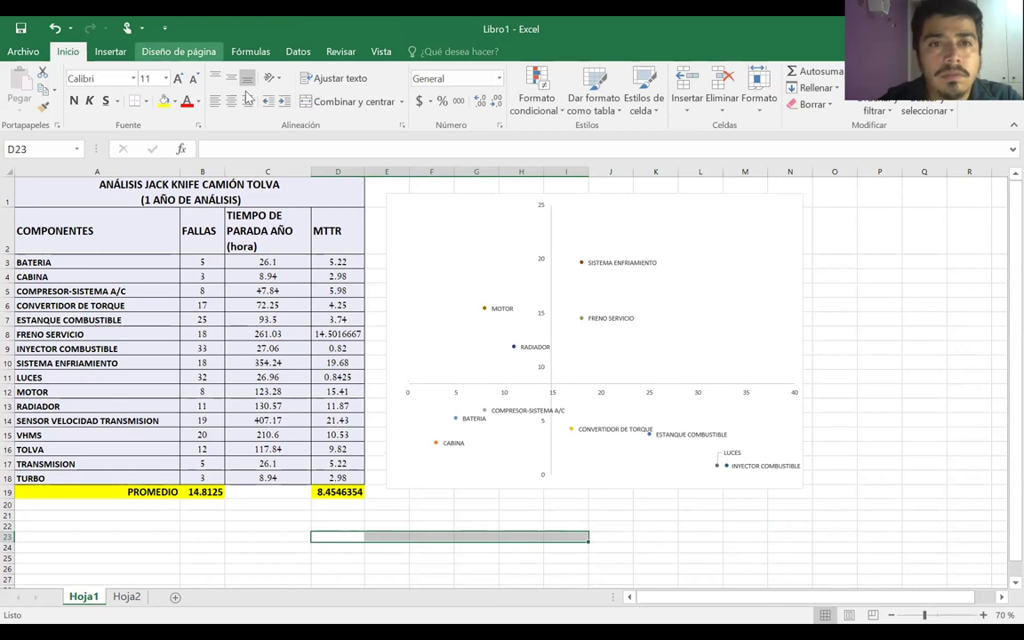
pyautogui.click(350, 102)
pyautogui.write('C')
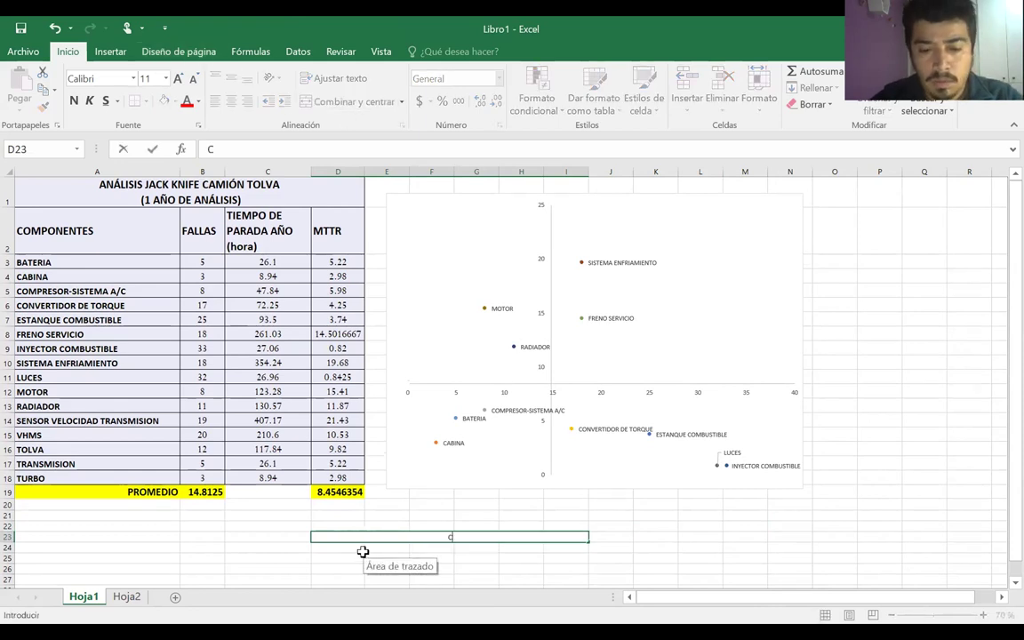
pyautogui.write('URVAS ISOINDIS')
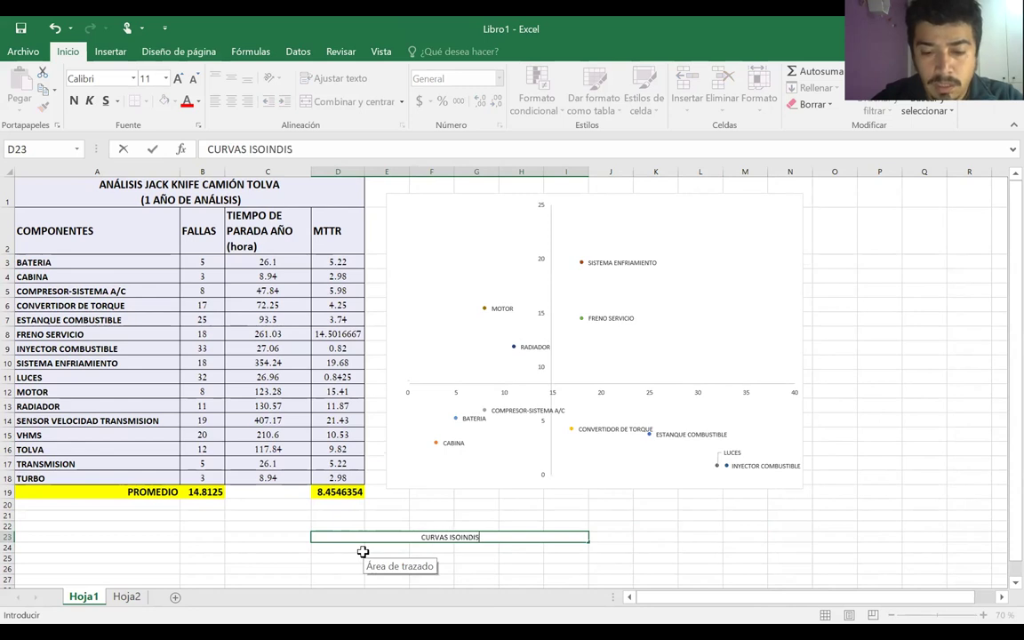
pyautogui.write('PONIBILIDAD')
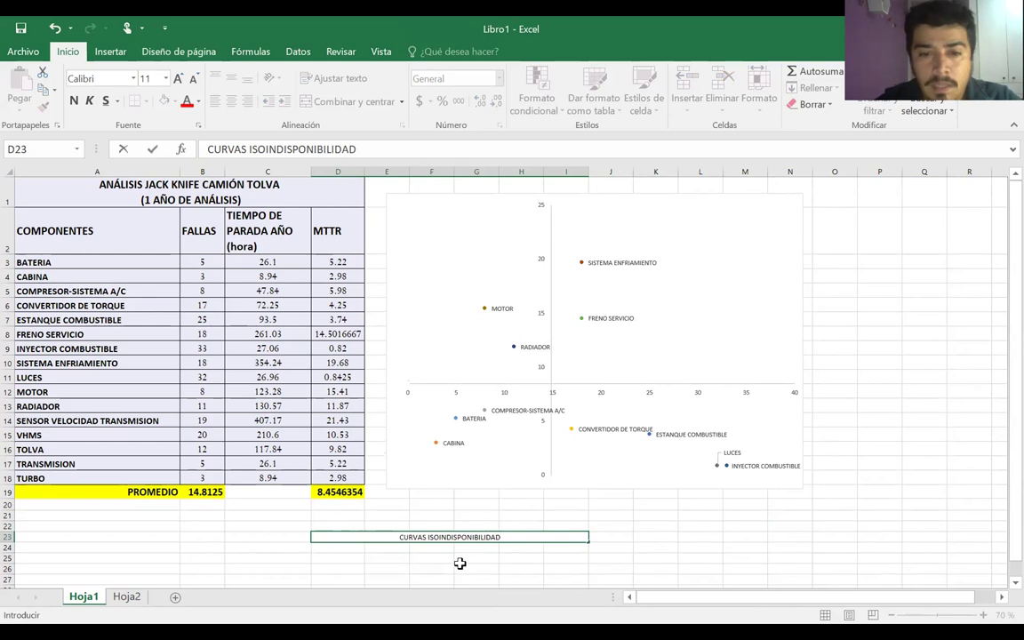
pyautogui.doubleClick(440, 537)
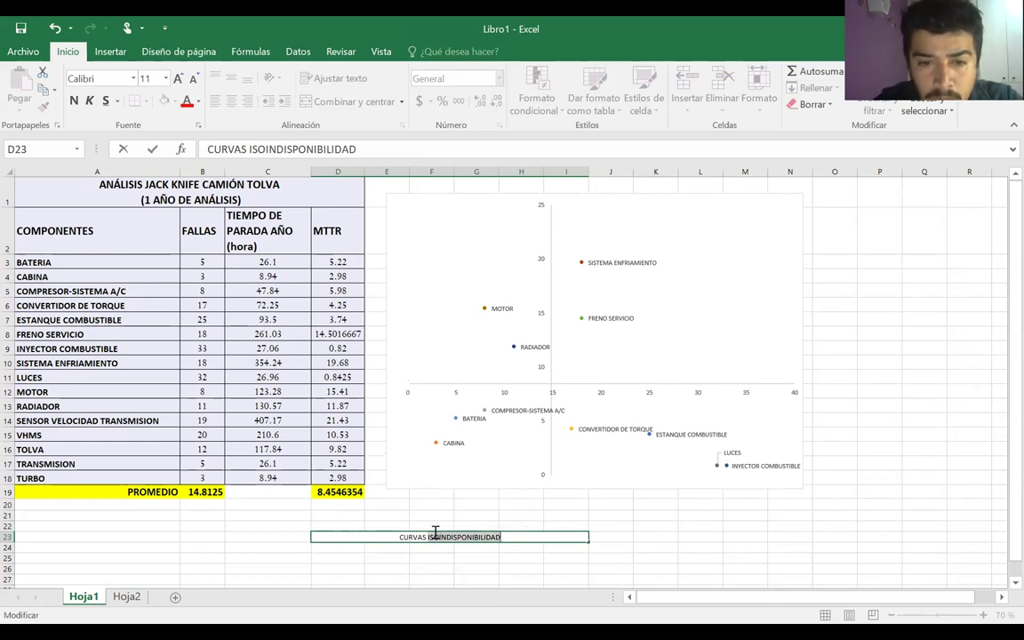
pyautogui.click(434, 535)
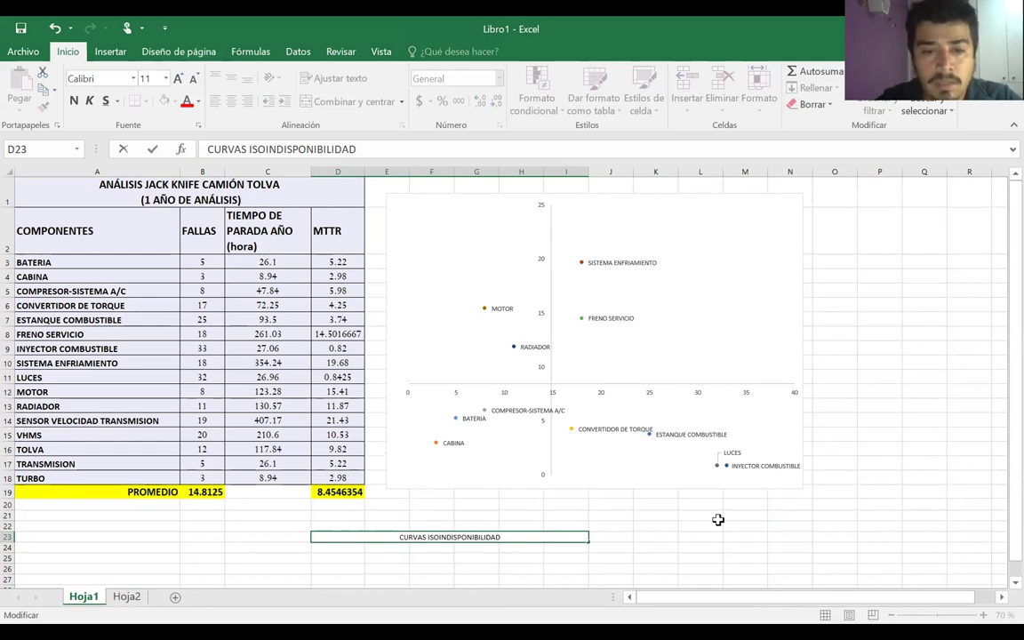
pyautogui.write('-')
pyautogui.press('Return')
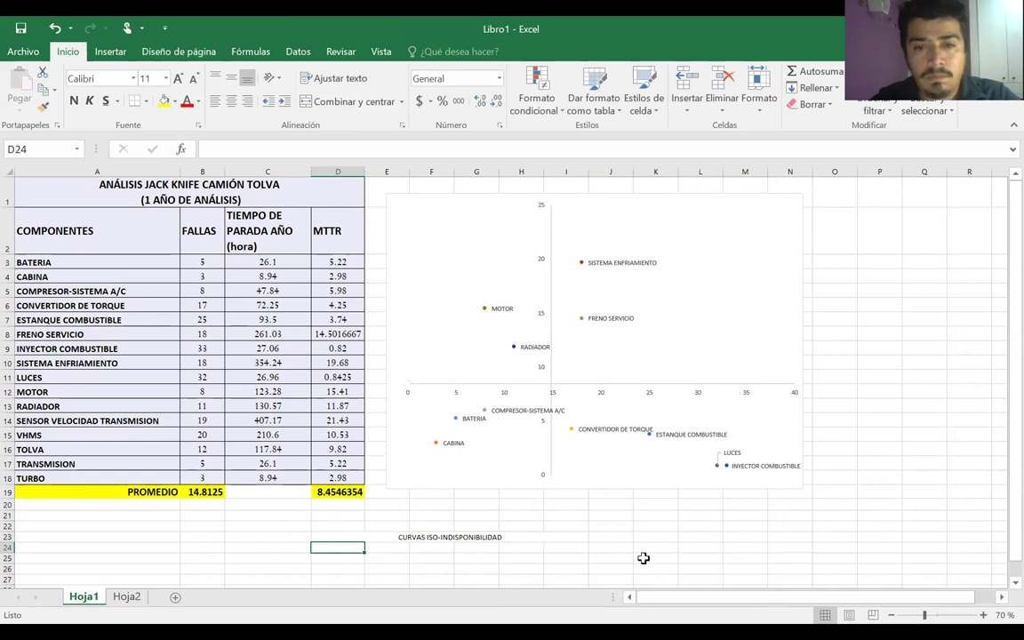
# Enter 1 in cell D24 and apply all borders to the range D23:I27
pyautogui.write('1')
pyautogui.moveTo(570, 546); pyautogui.dragTo(501, 580)
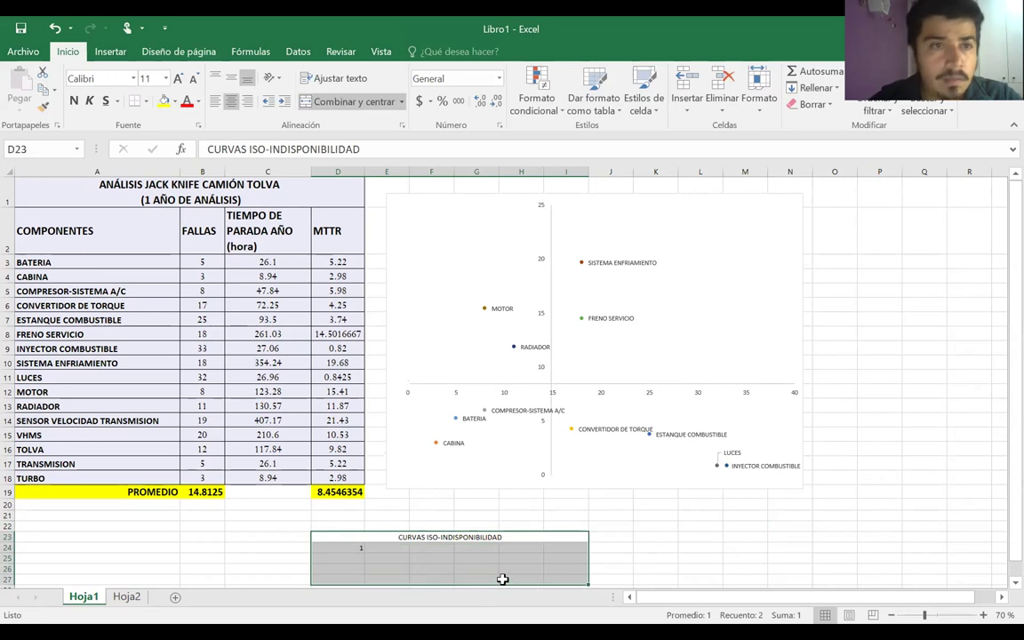
pyautogui.click(146, 100)
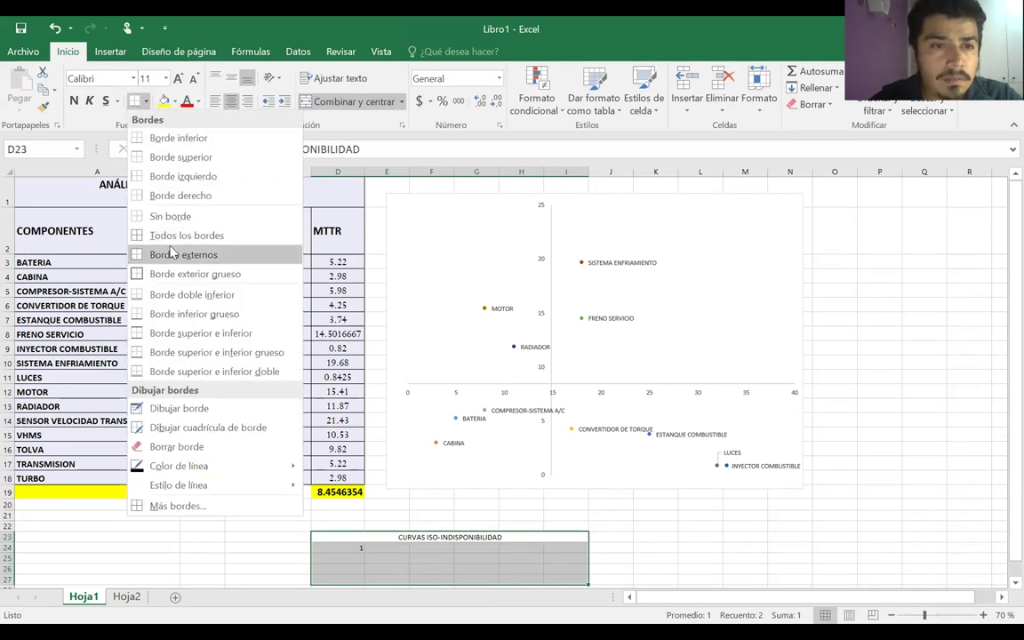
pyautogui.click(169, 236)
# Fill the merged CURVAS ISO-INDISPONIBILIDAD title cell with light blue
pyautogui.click(359, 534)
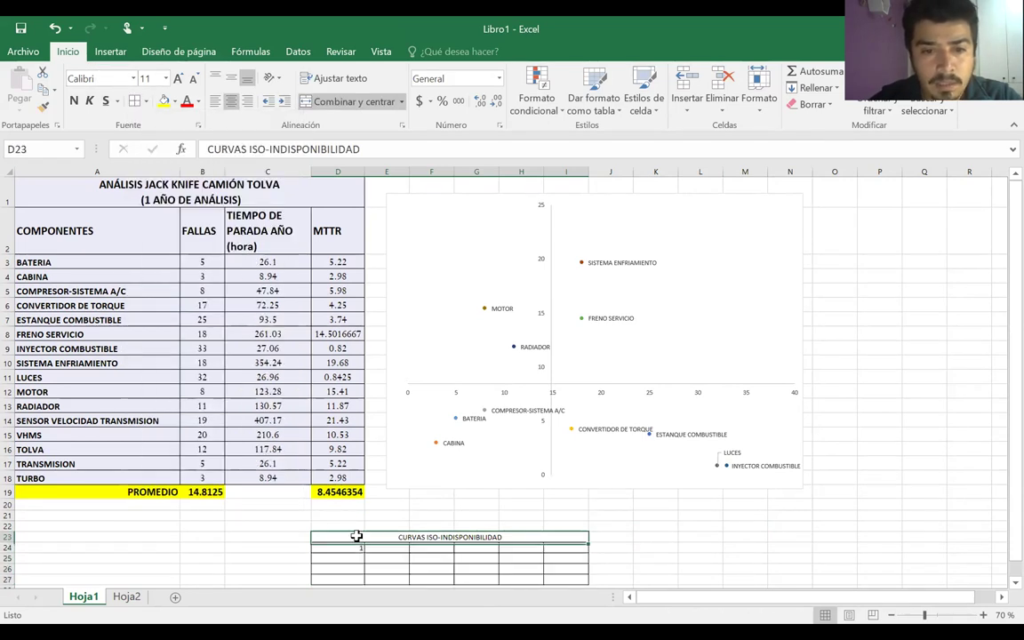
pyautogui.click(175, 103)
pyautogui.click(212, 161)
# Center the contents of cells D24:I26 horizontally and vertically
pyautogui.click(343, 549)
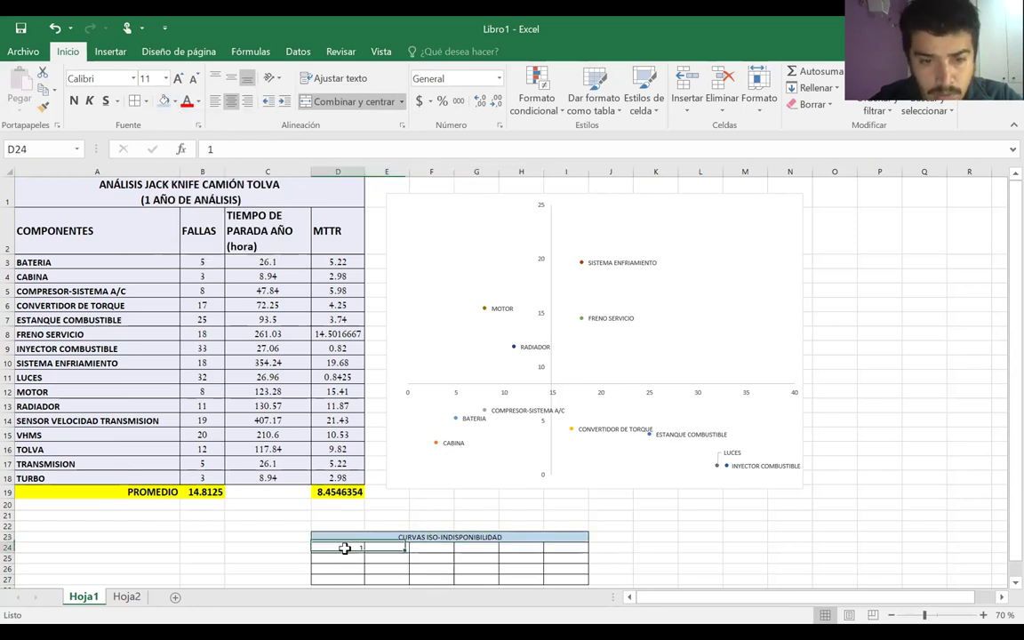
pyautogui.moveTo(344, 549); pyautogui.dragTo(562, 576)
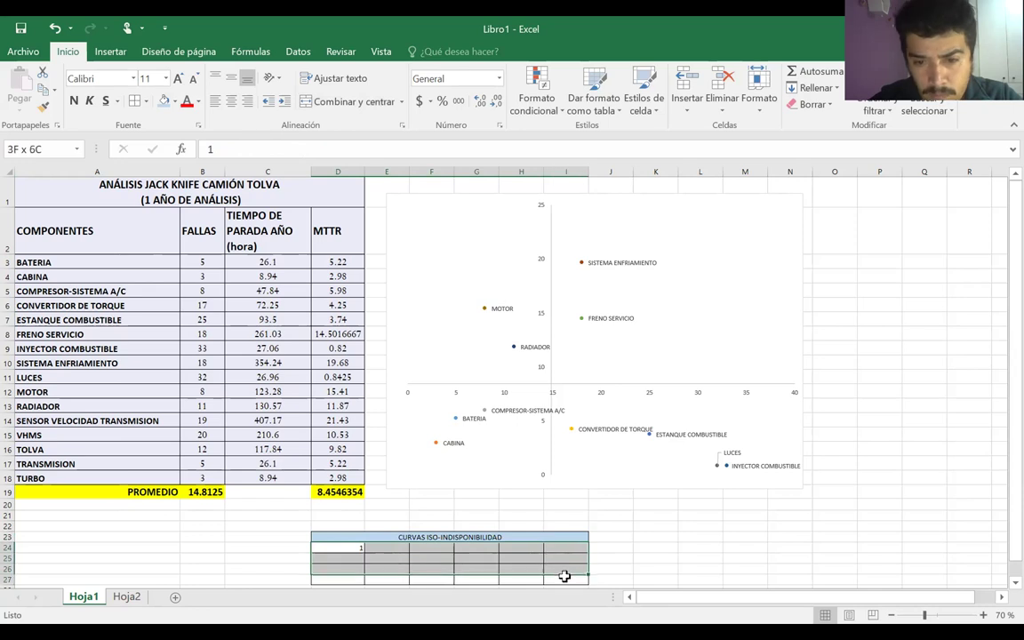
pyautogui.click(230, 100)
pyautogui.click(230, 78)
# Enter 2, 3 and 4 in cells D25 to D27 below the first number
pyautogui.click(338, 557)
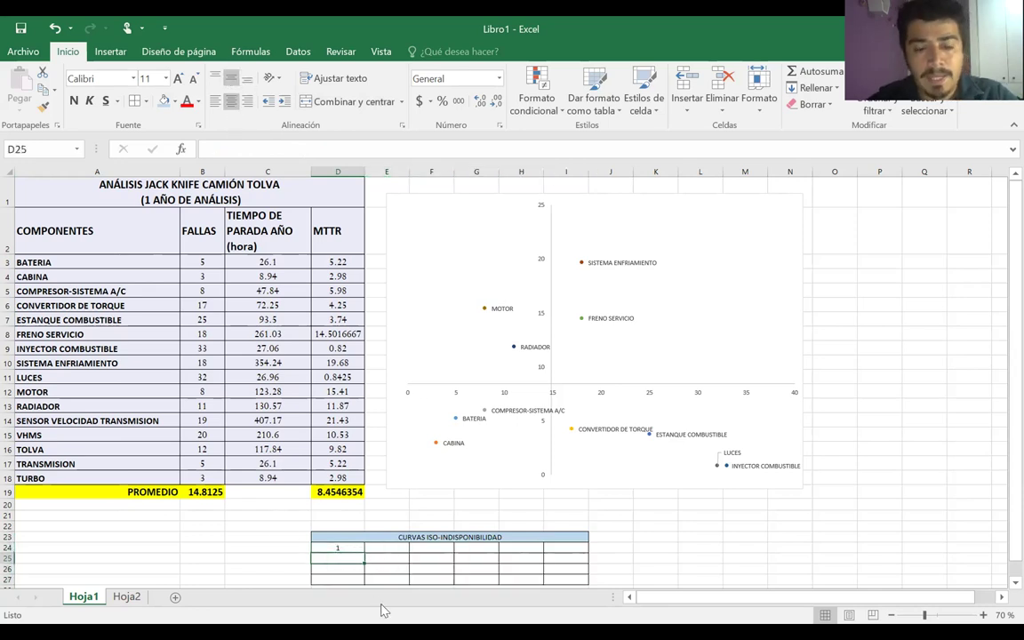
pyautogui.write('2')
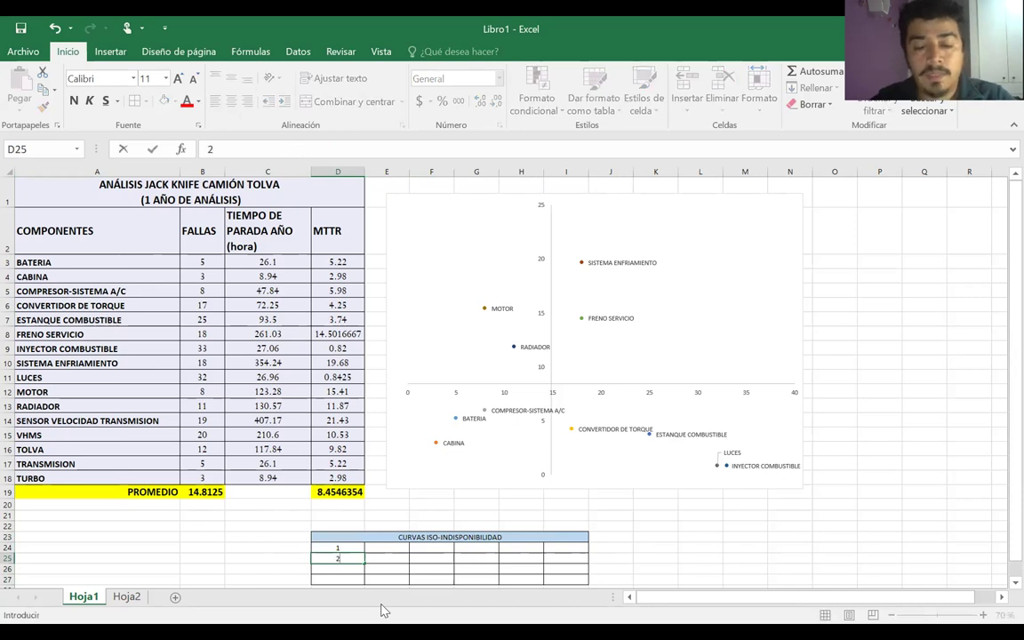
pyautogui.press('Return')
pyautogui.write('3')
pyautogui.press('Return')
pyautogui.write('4')
pyautogui.press('Return')
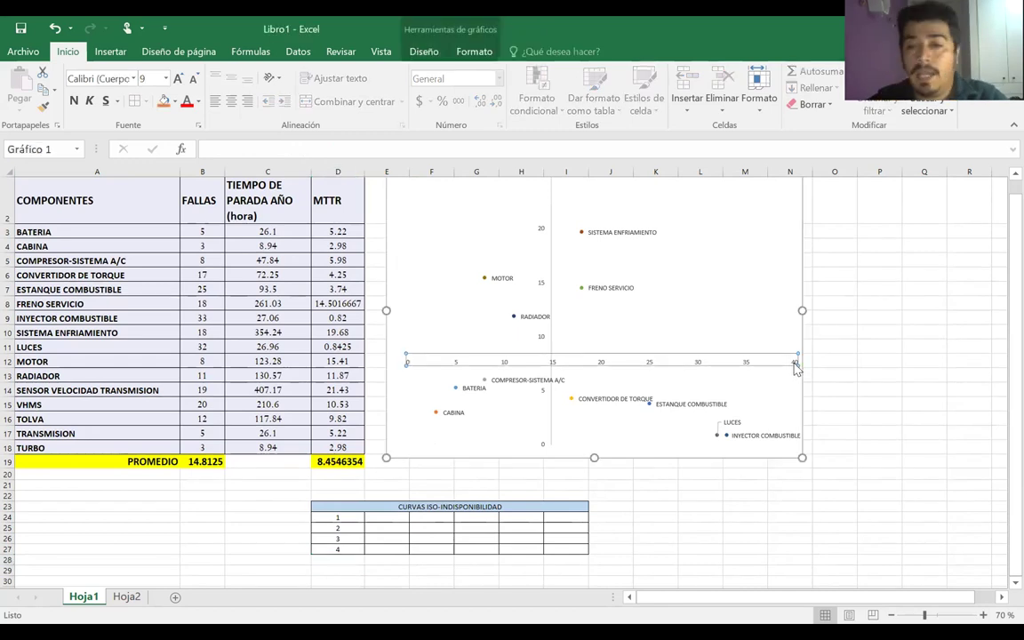
# Extend the number series from cells D24:D26 down to row 63 so it runs from 1 to 40
pyautogui.click(338, 549)
pyautogui.moveTo(346, 517); pyautogui.dragTo(343, 539)
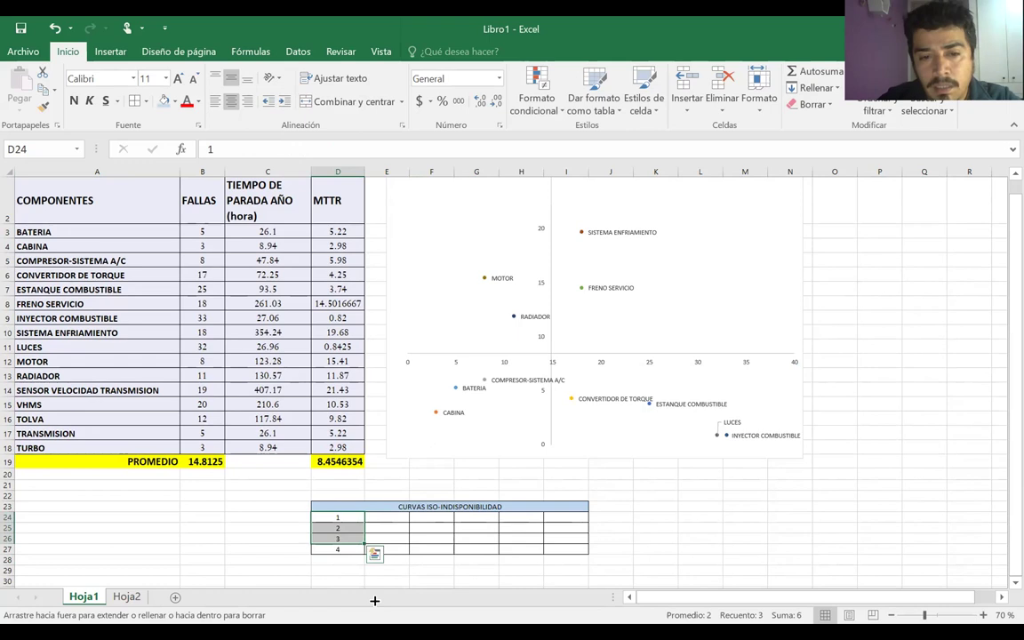
pyautogui.moveTo(374, 602); pyautogui.dragTo(358, 531)
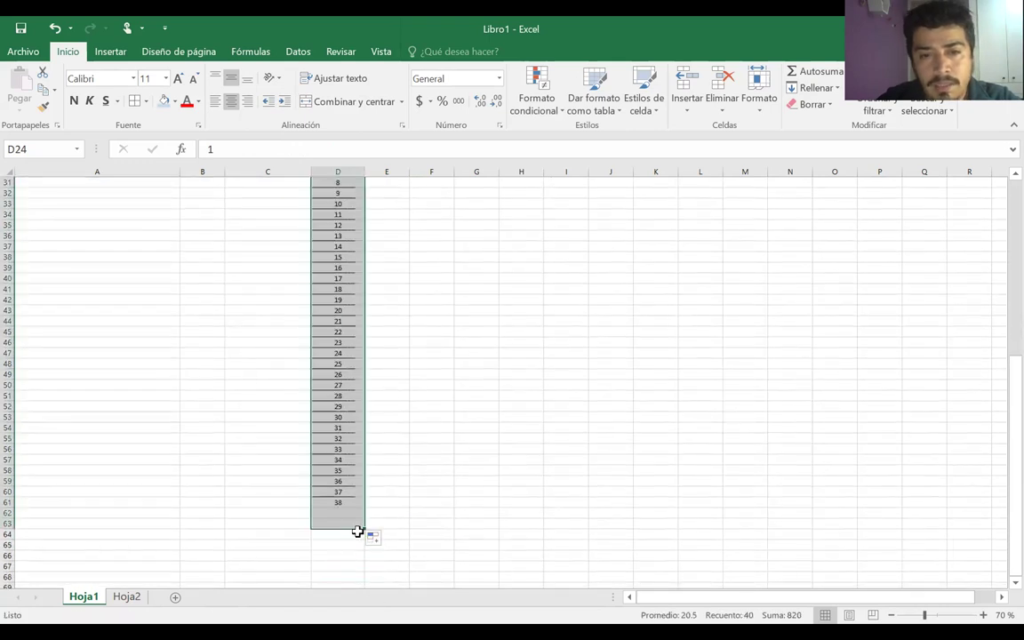
pyautogui.scroll(10, 542, 407)
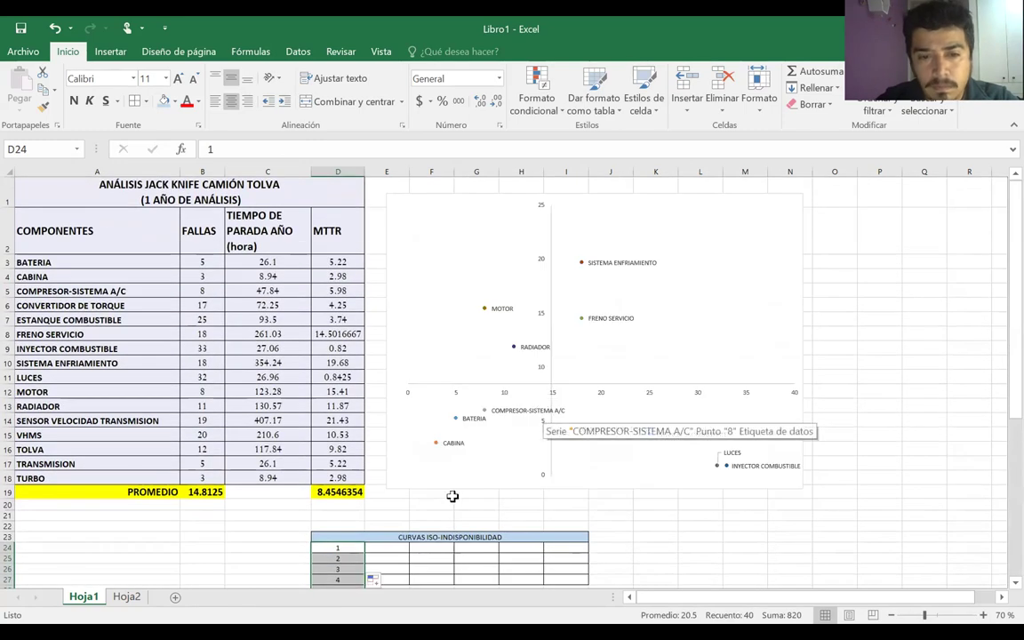
# Move the merged CURVAS ISO-INDISPONIBILIDAD title up one row to row 22
pyautogui.click(414, 503)
pyautogui.click(359, 534)
pyautogui.moveTo(358, 535); pyautogui.dragTo(360, 524)
pyautogui.click(385, 538)
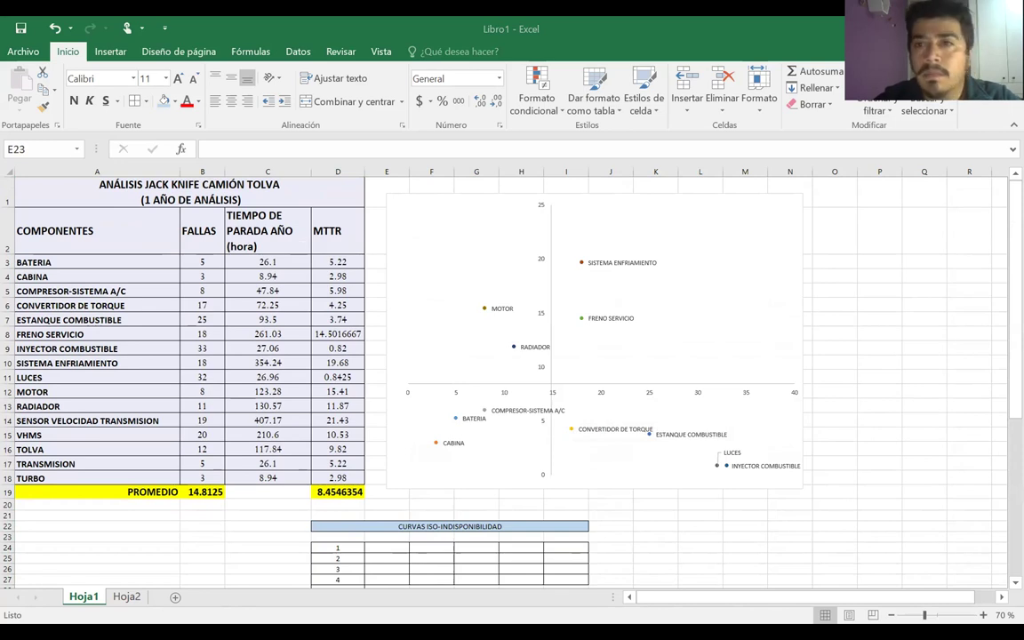
# Enter the header N°FALLAS in cell D23 and apply all borders to the header row D23:I23
pyautogui.click(341, 537)
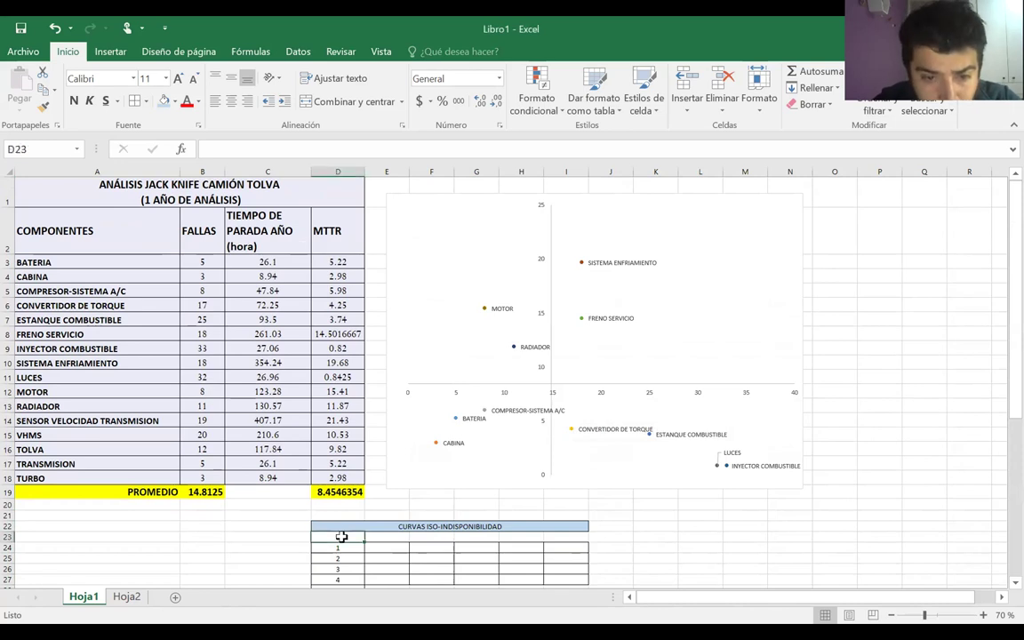
pyautogui.write('n')
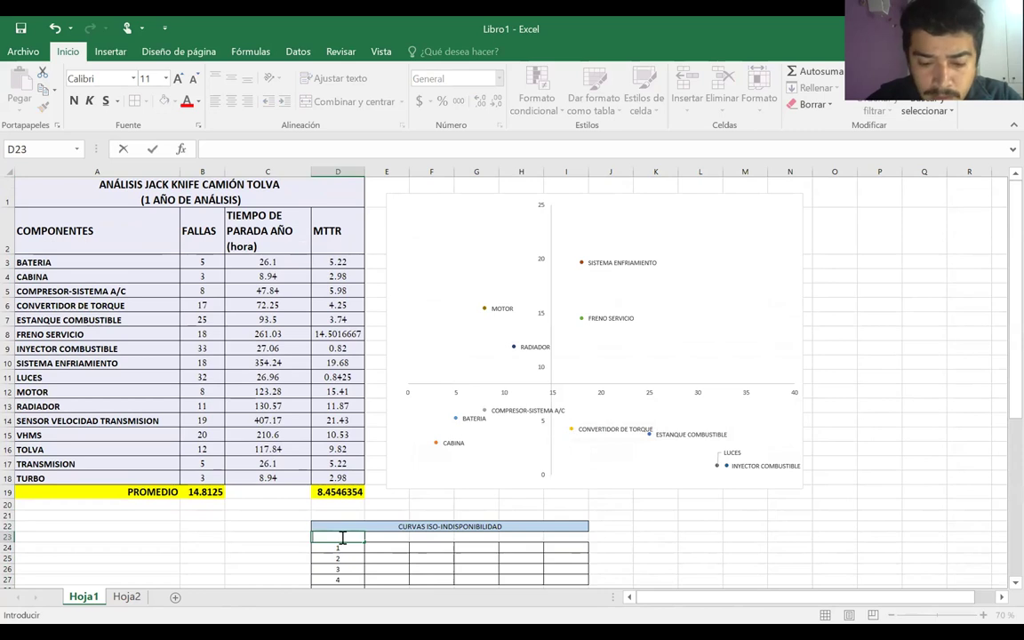
pyautogui.write('°FALLA')
pyautogui.click(386, 537)
pyautogui.moveTo(343, 537); pyautogui.dragTo(560, 538)
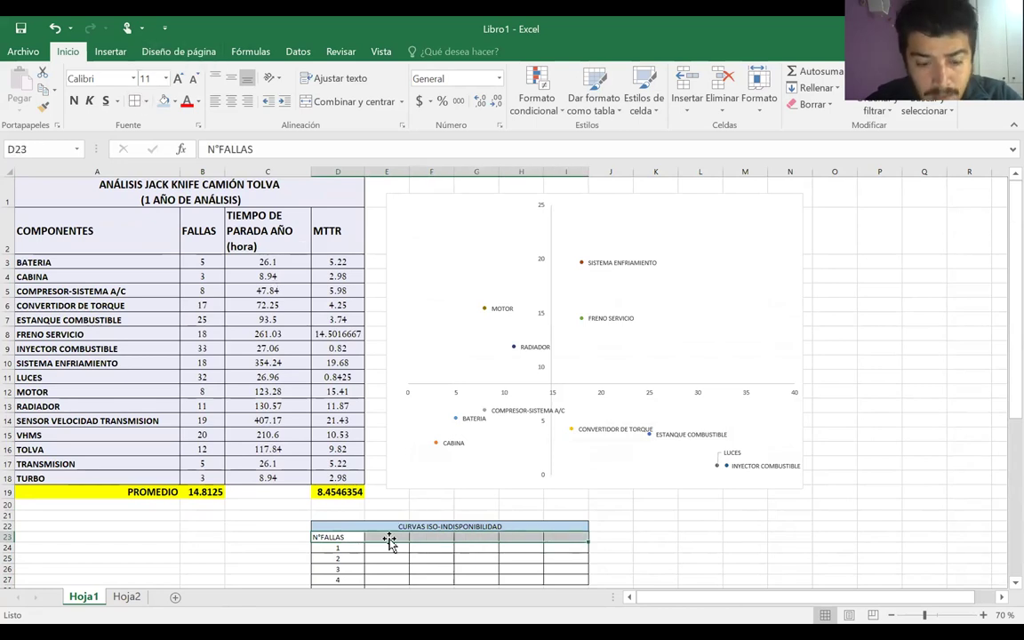
# Enter the column headers DT 10 in cell E23 and DT 50 in cell F23
pyautogui.click(389, 537)
pyautogui.write('DT')
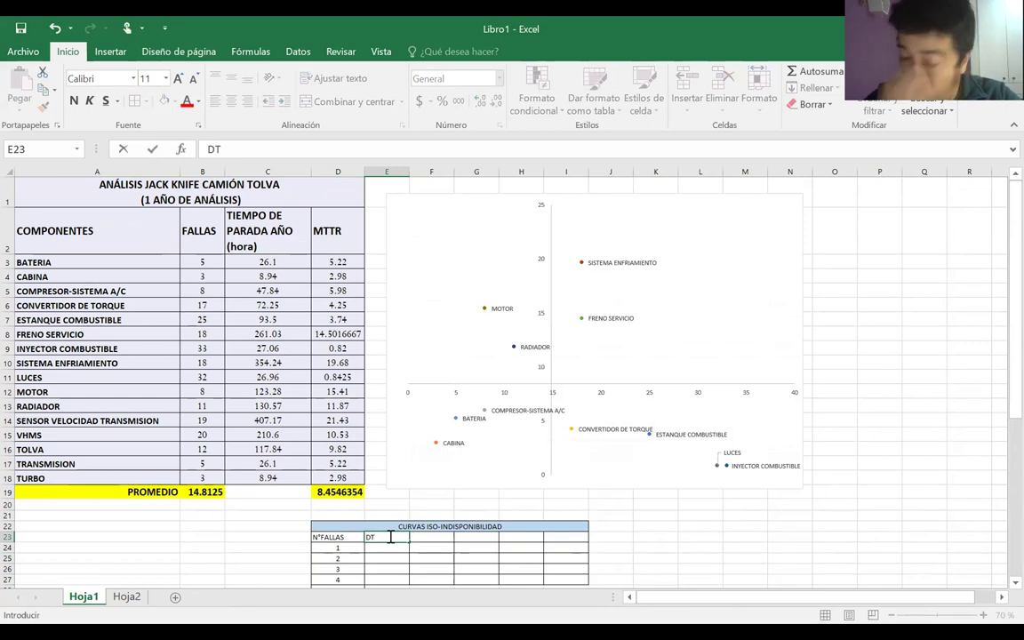
pyautogui.write('10')
pyautogui.click(373, 538)
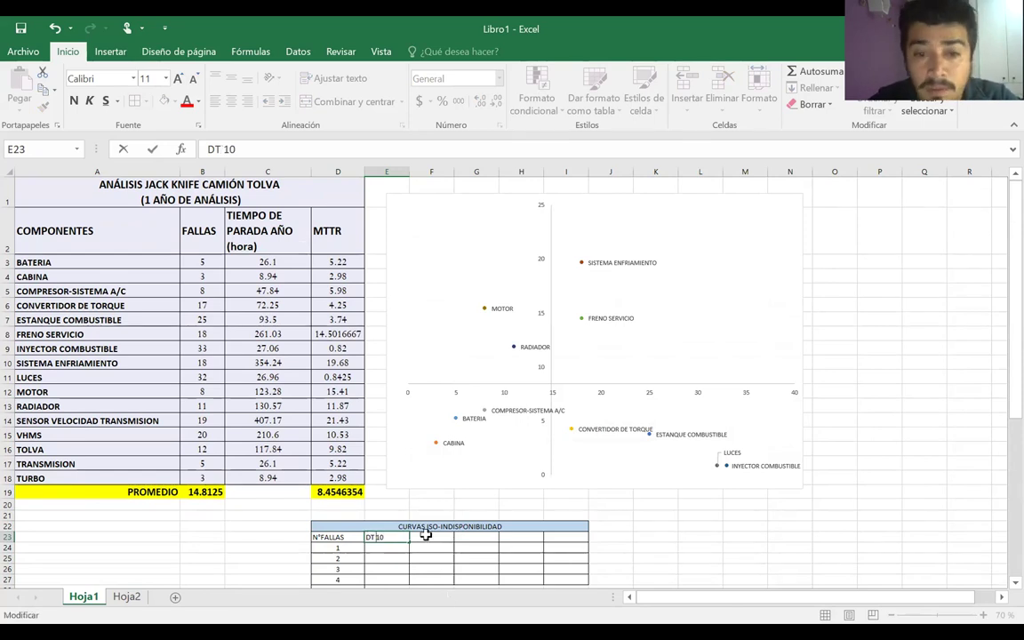
pyautogui.click(427, 536)
pyautogui.write('DT')
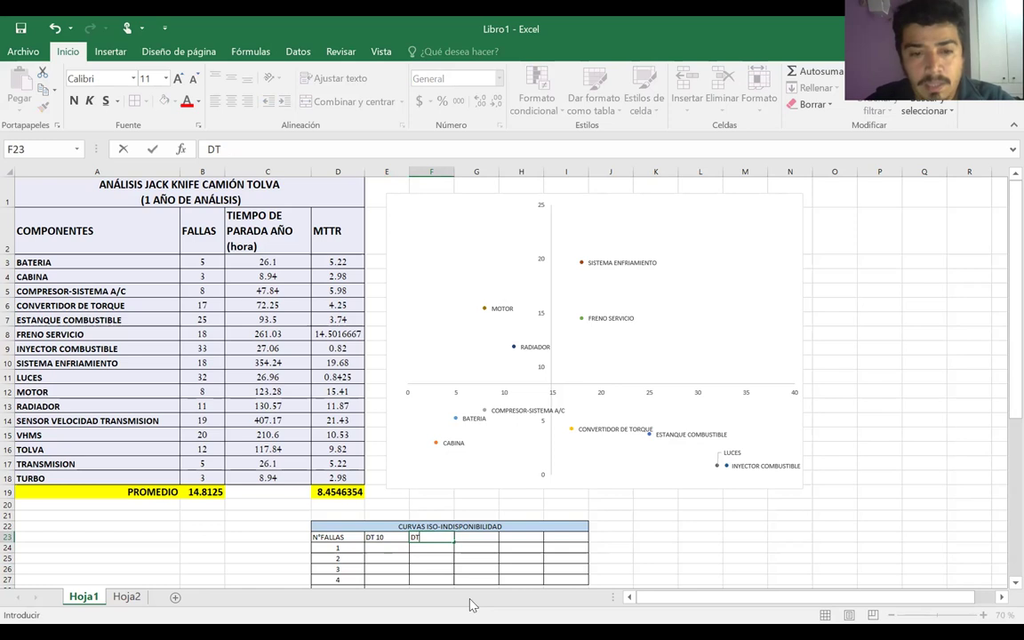
pyautogui.write(' 50')
pyautogui.press('Tab')
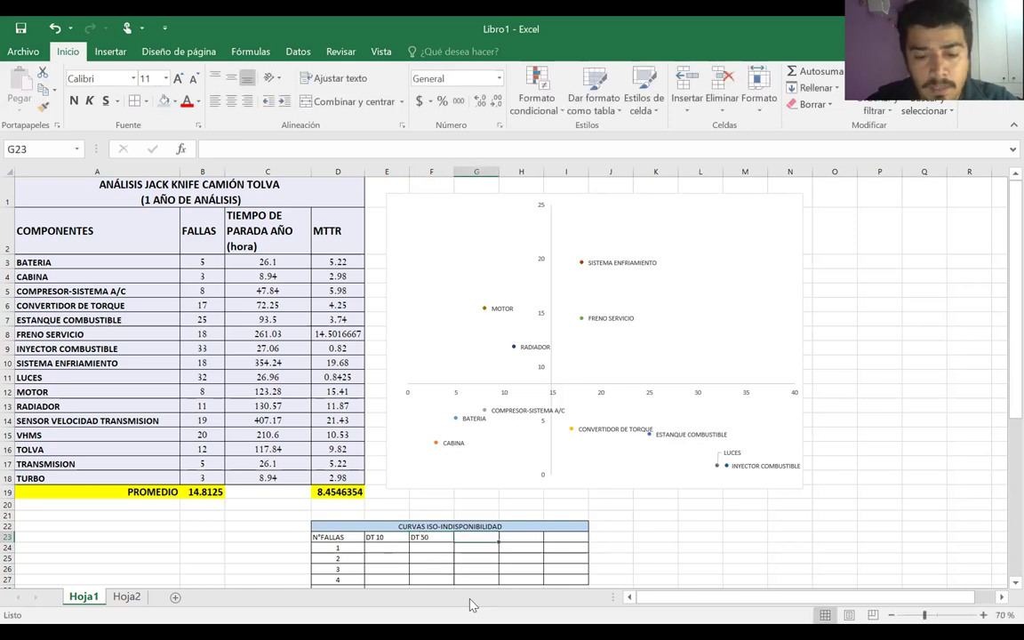
# Enter the column headers DT 100 in cell G23, DT 200 in H23 and DT 400 in I23
pyautogui.write('DT')
pyautogui.press('Tab')
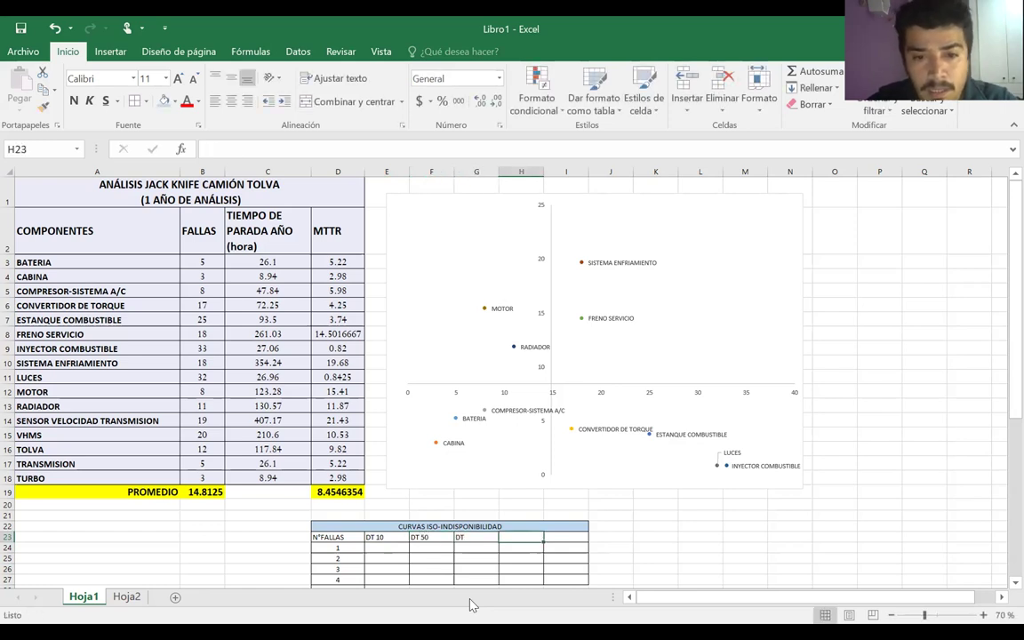
pyautogui.press('Left')
pyautogui.doubleClick(480, 539)
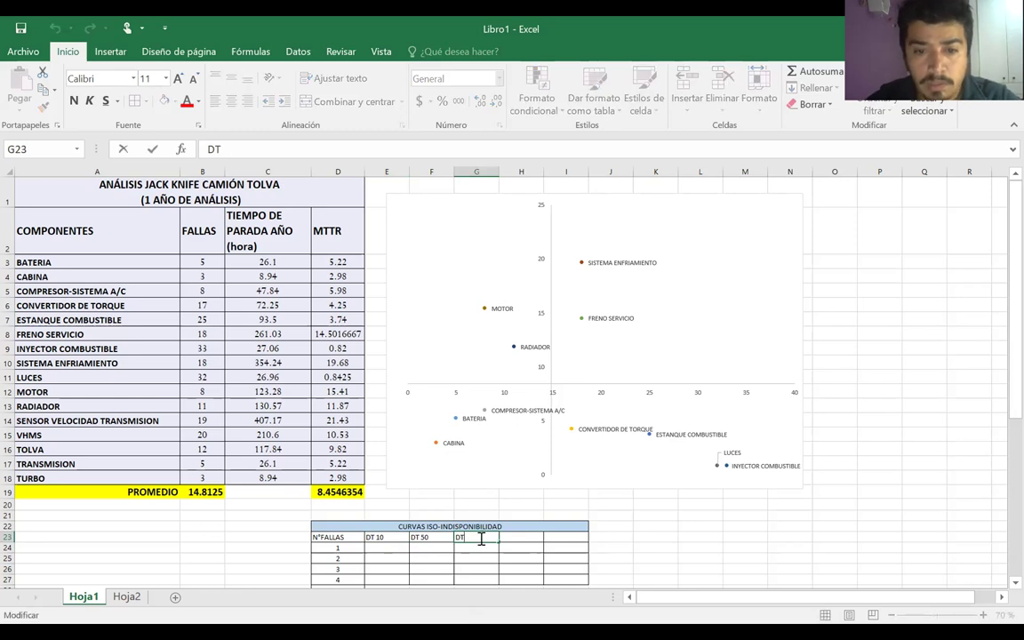
pyautogui.write('100')
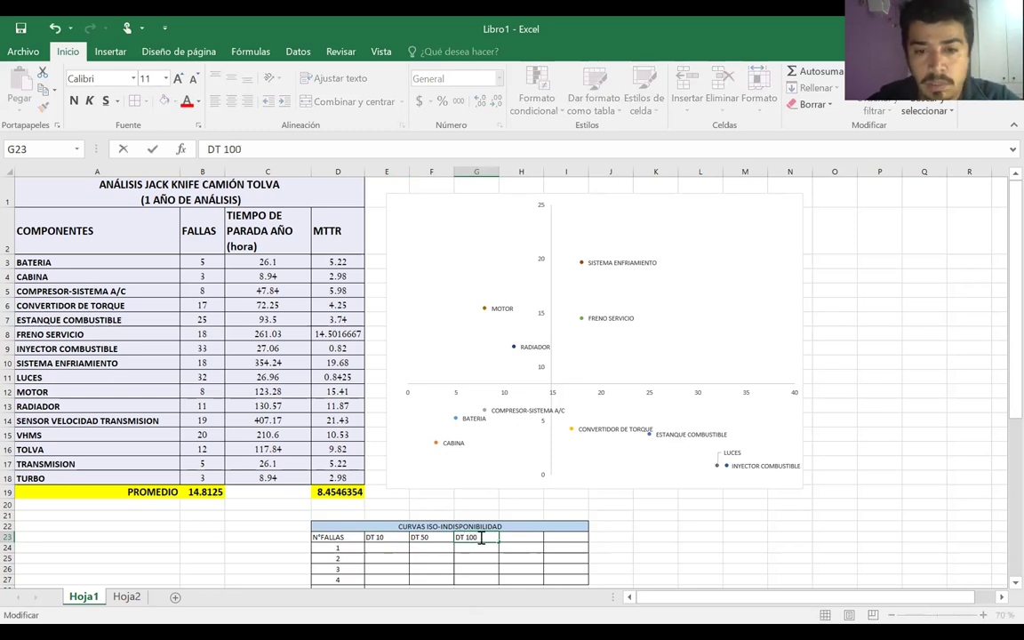
pyautogui.click(518, 536)
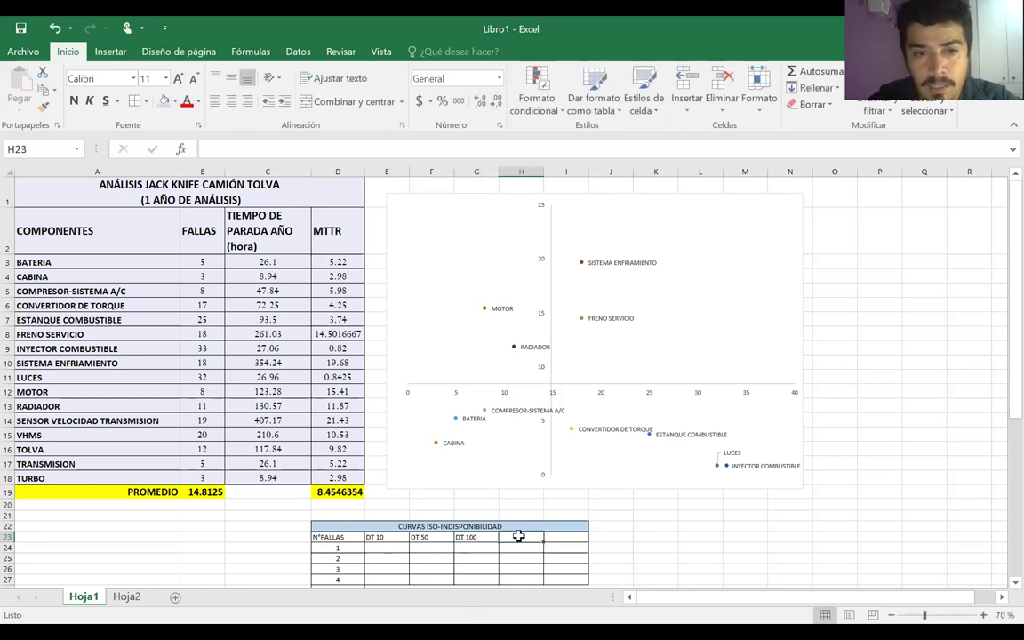
pyautogui.write('D')
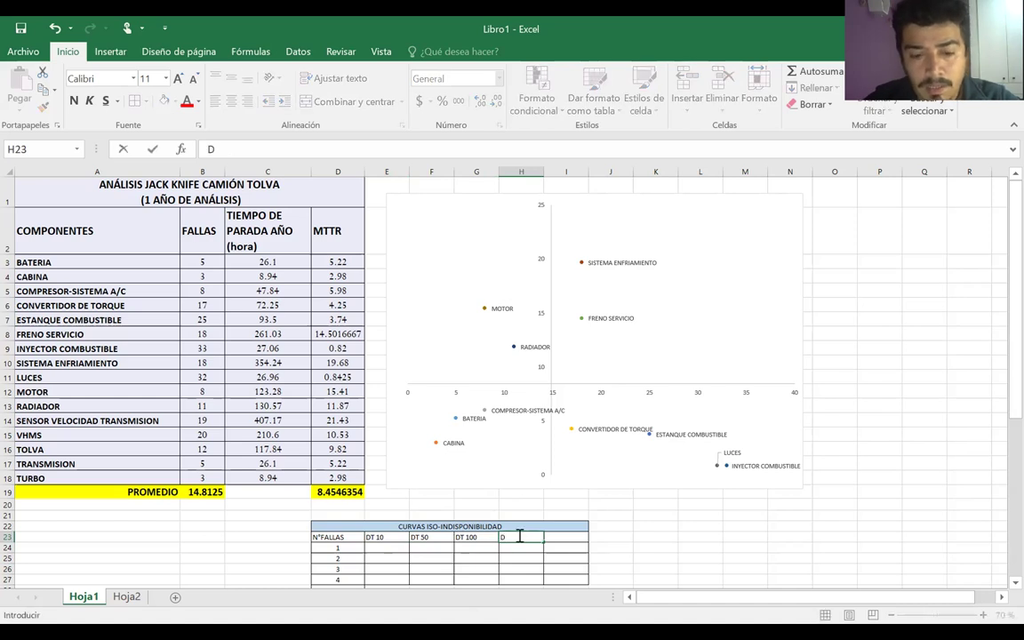
pyautogui.write('T 200')
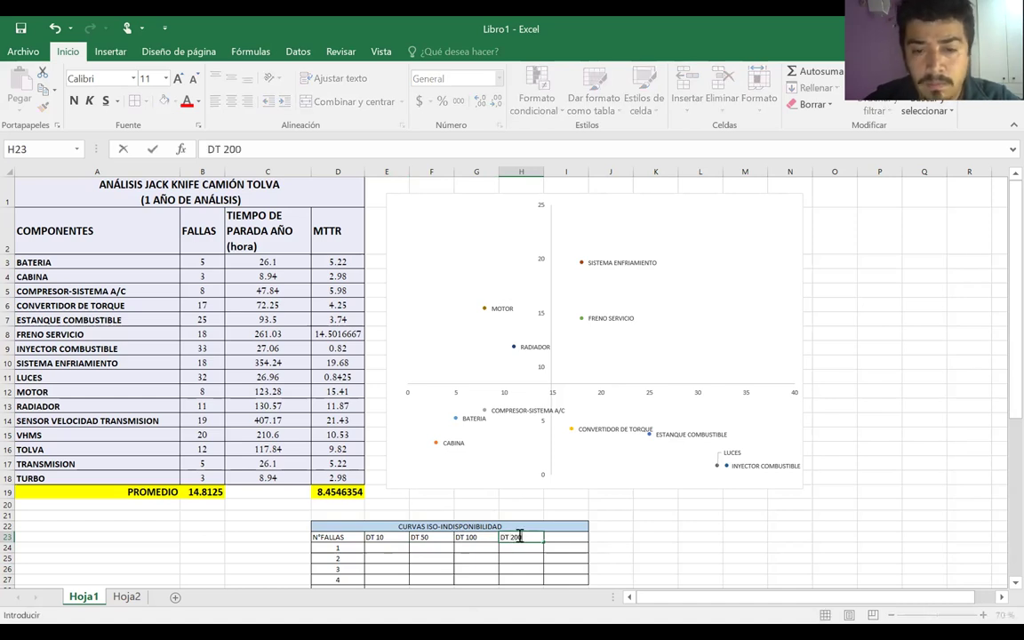
pyautogui.click(557, 540)
pyautogui.write('DT 400')
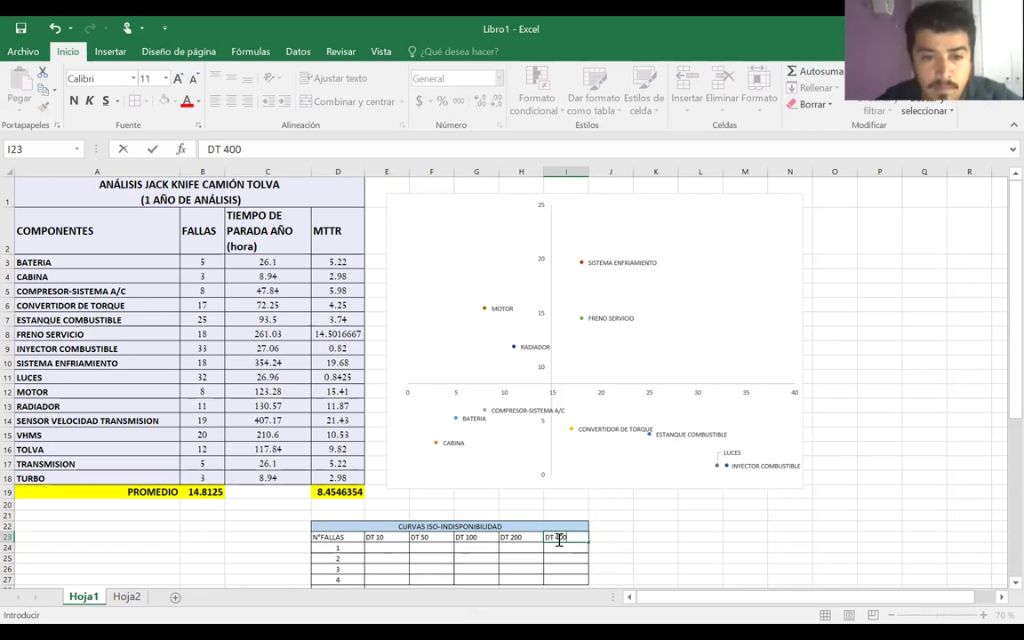
# Fill the first failure row E24:I24 with the downtime values 10, 50, 100, 200 and 400
pyautogui.click(389, 552)
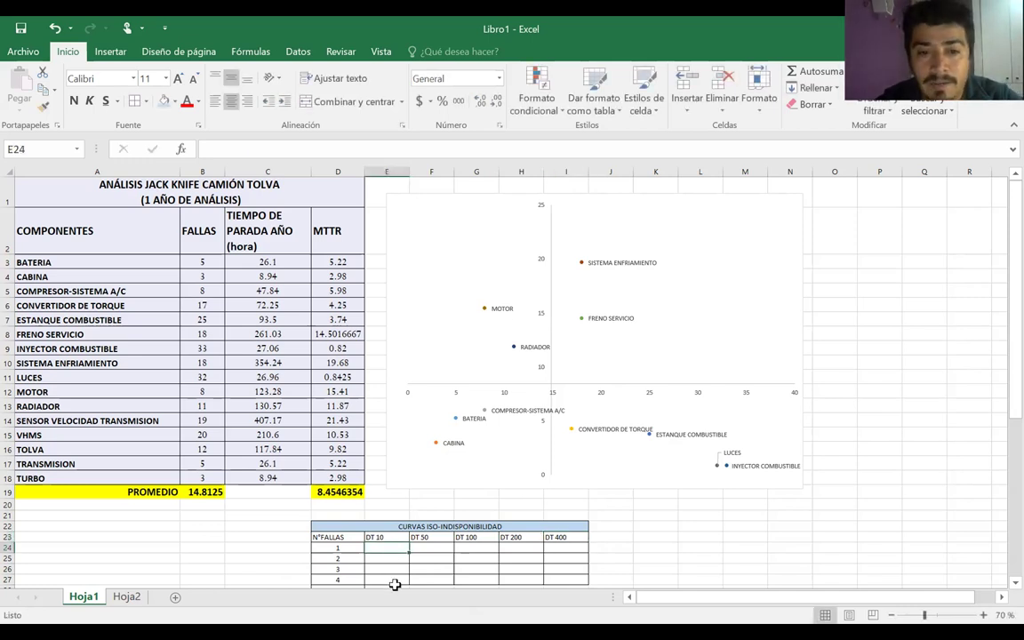
pyautogui.write('10')
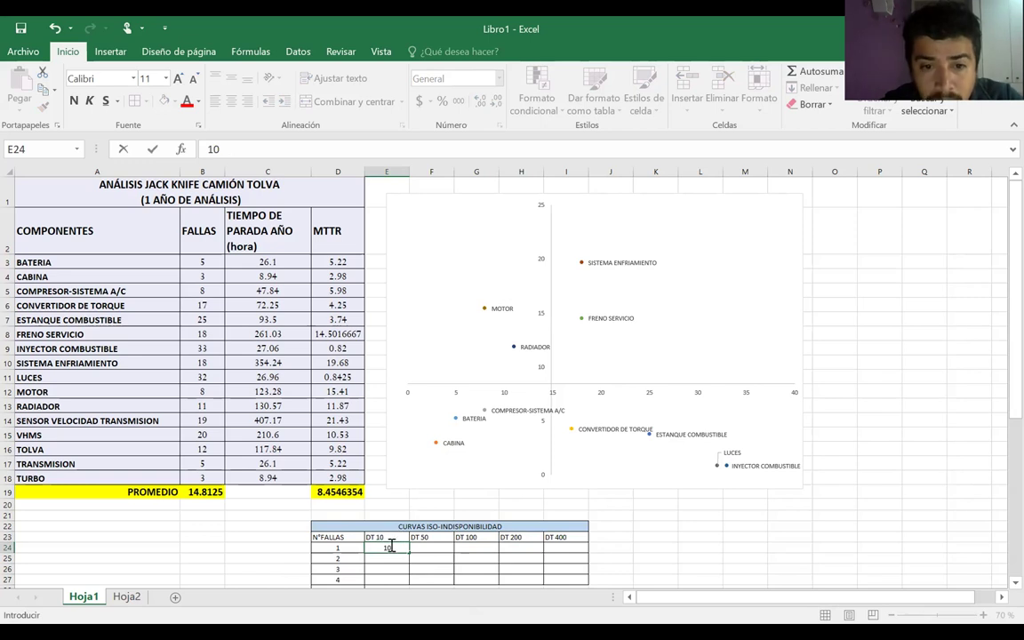
pyautogui.click(425, 545)
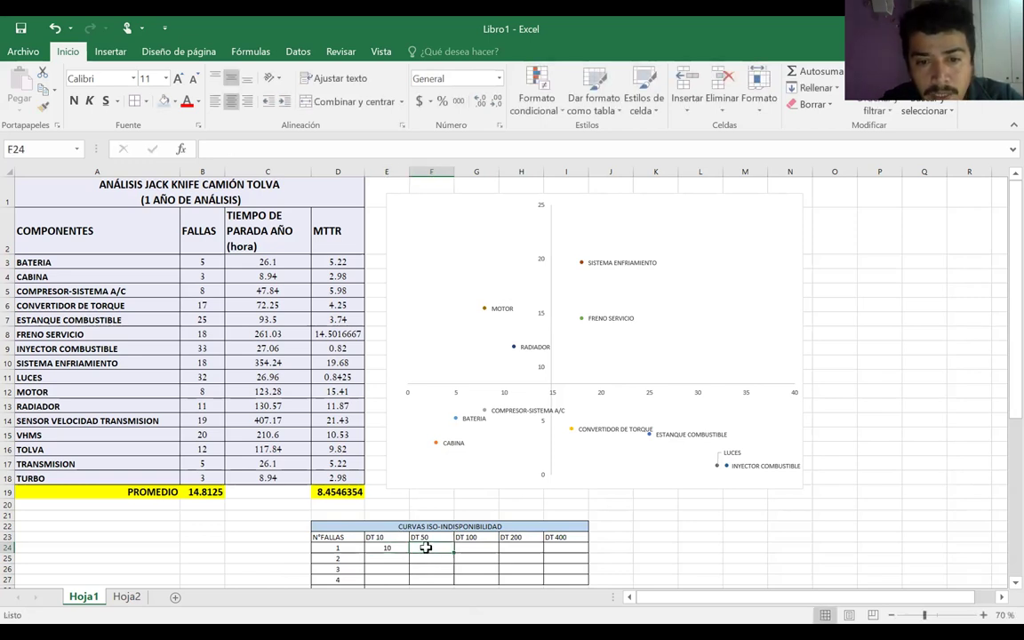
pyautogui.write('50')
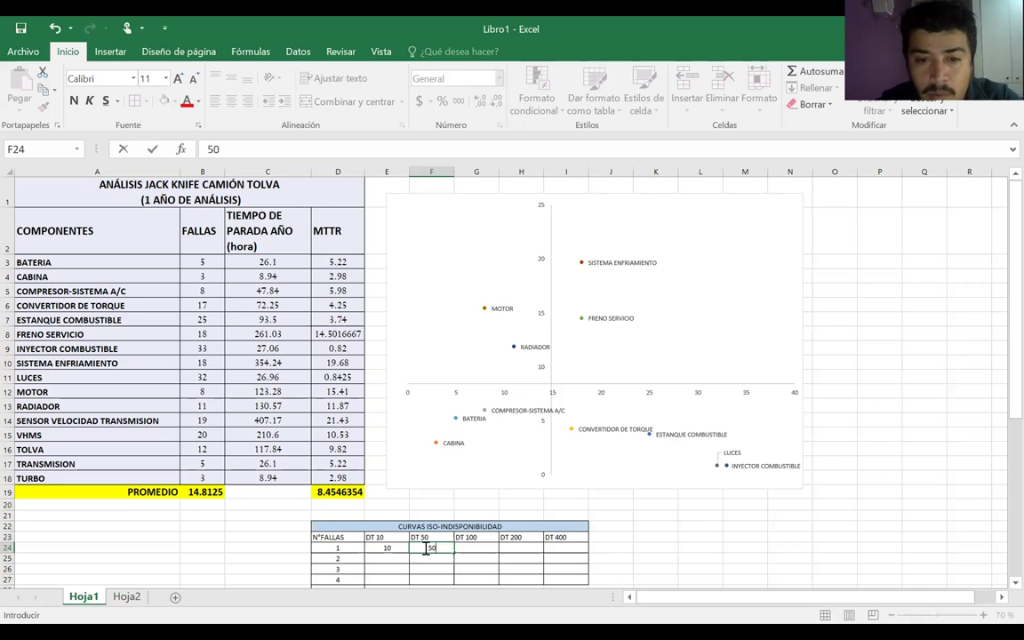
pyautogui.press('Tab')
pyautogui.write('100')
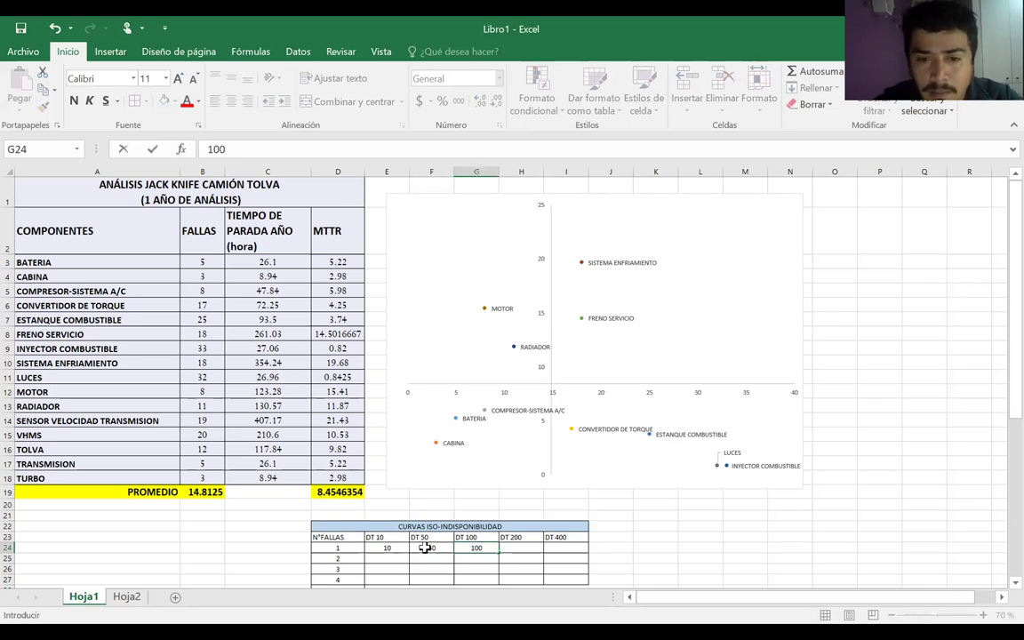
pyautogui.press('Tab')
pyautogui.write('200')
pyautogui.press('Tab')
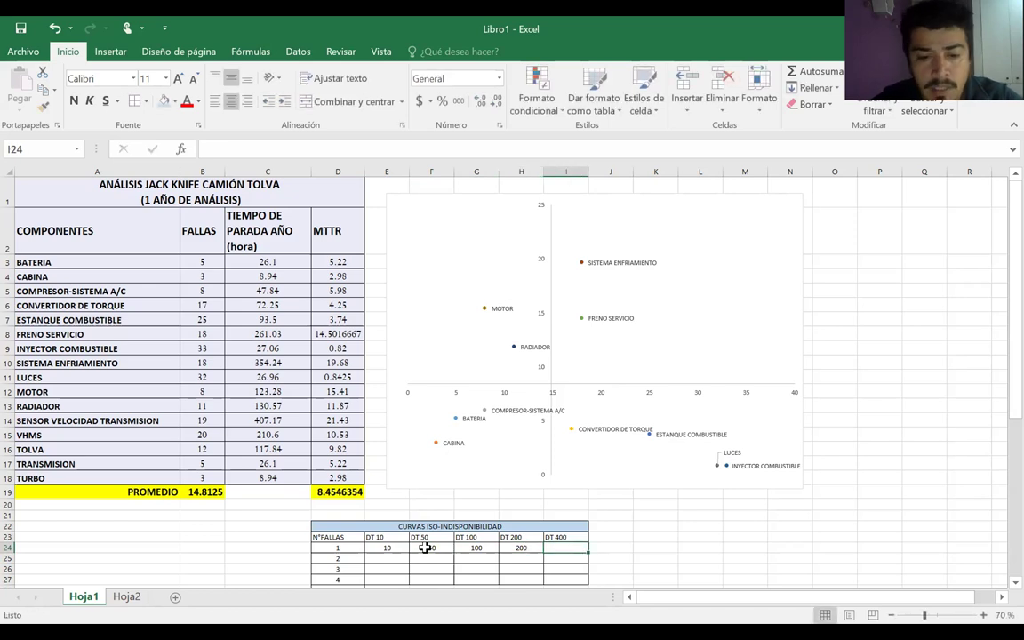
pyautogui.write('400')
pyautogui.click(427, 547)
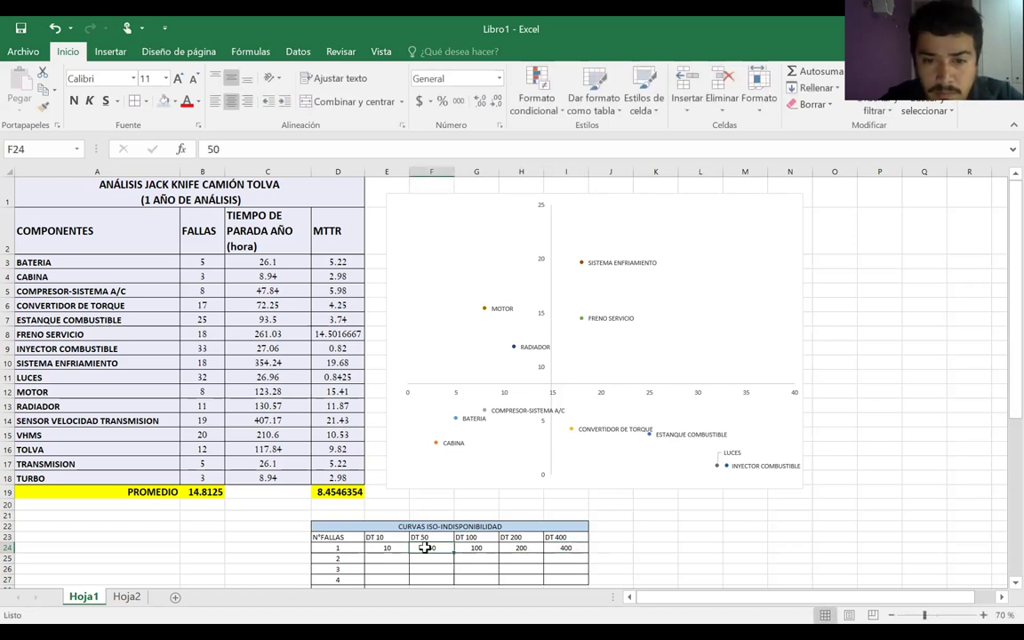
# Center the header texts horizontally across cells D23:I23
pyautogui.moveTo(345, 539); pyautogui.dragTo(561, 537)
pyautogui.click(231, 100)
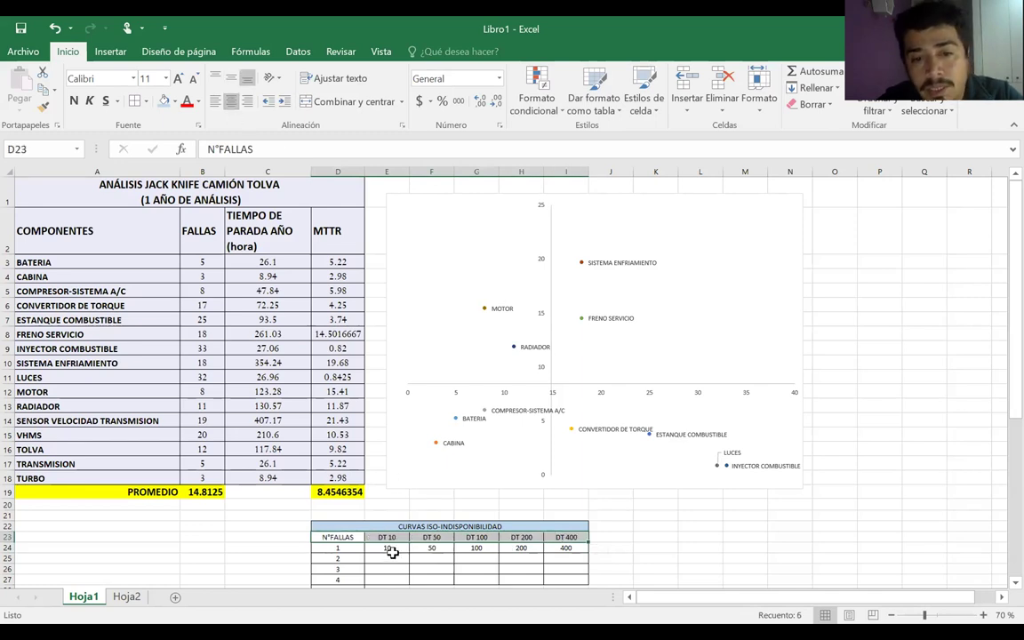
pyautogui.click(390, 535)
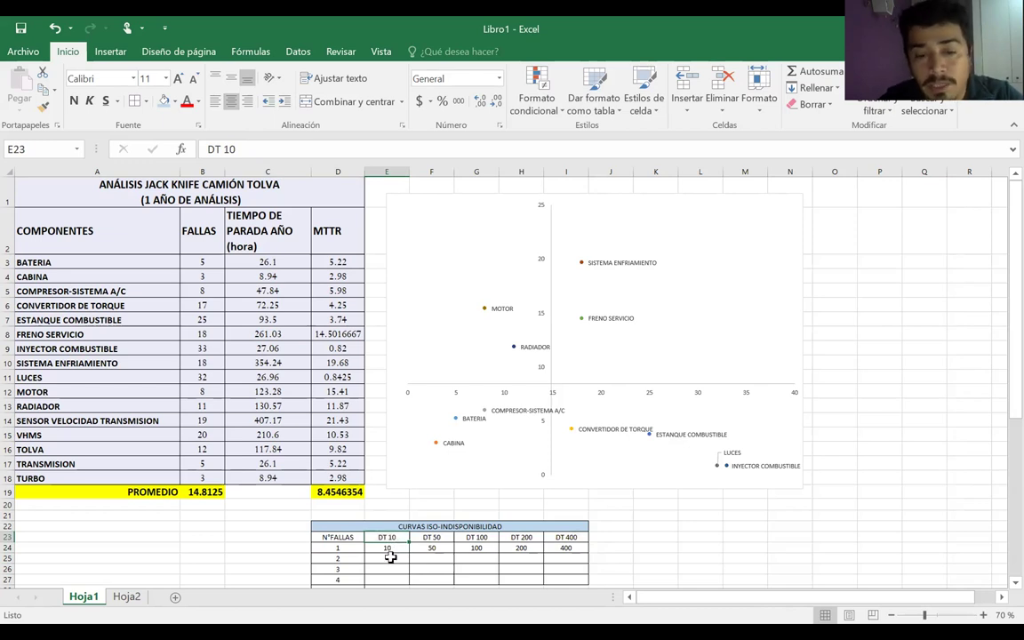
# Enter the formula =$E$24/D25 in cell E25, with the DT 10 value as an absolute reference
pyautogui.click(390, 557)
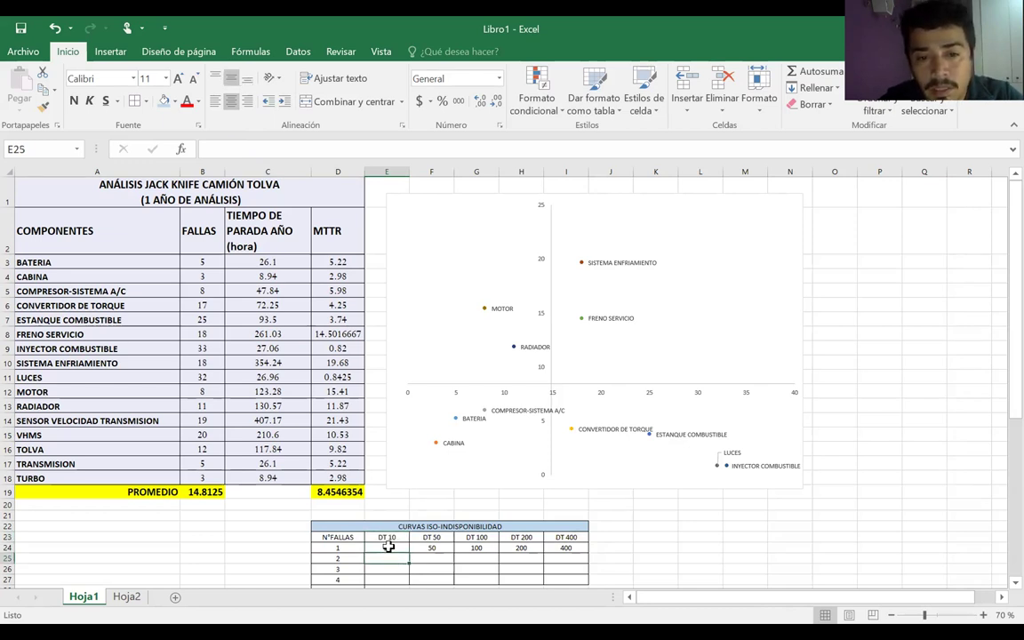
pyautogui.click(389, 548)
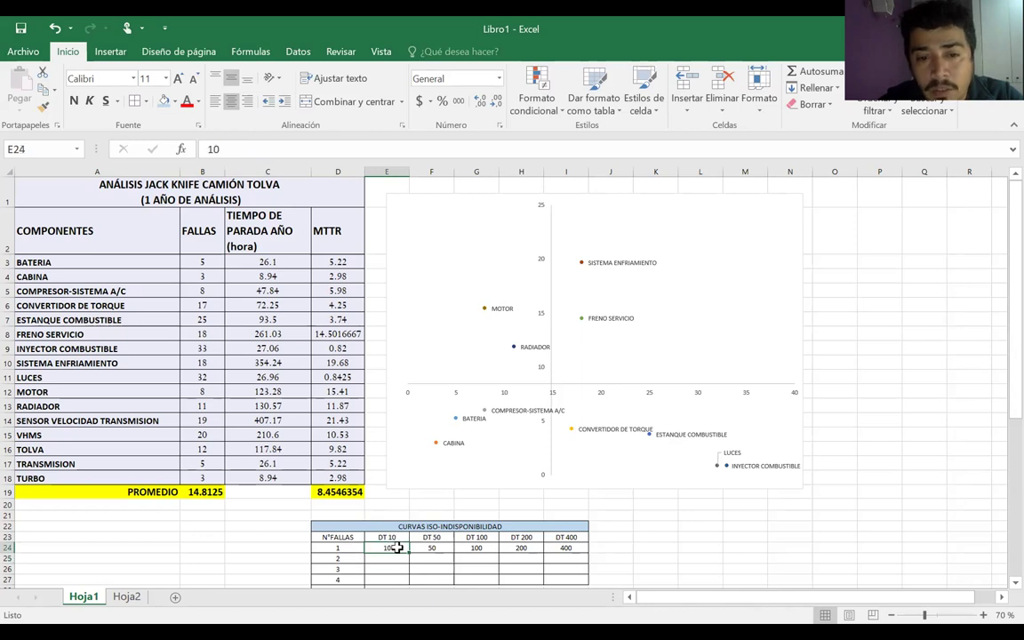
pyautogui.click(390, 558)
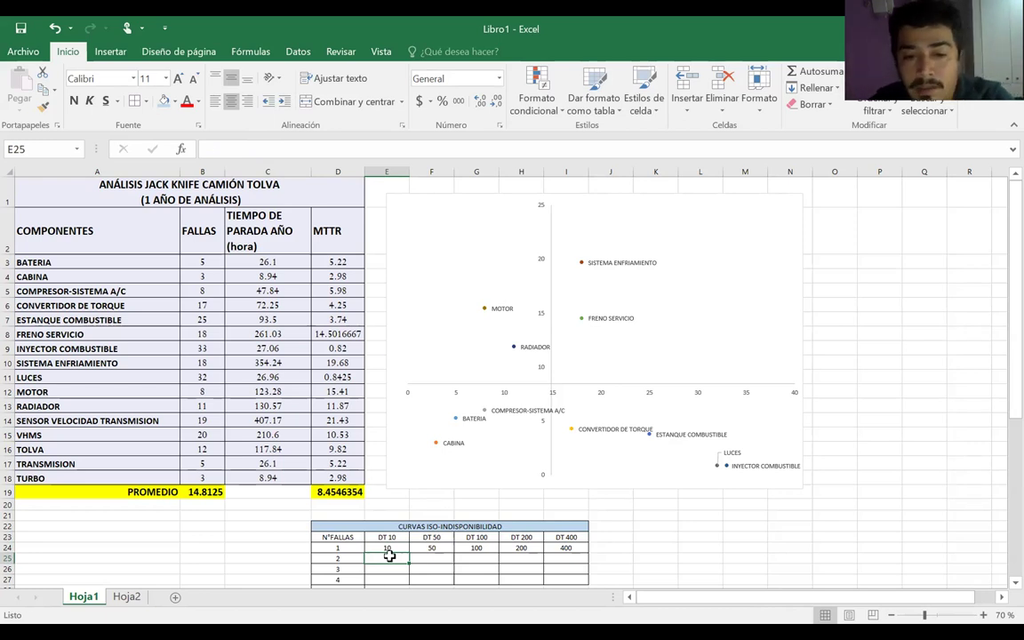
pyautogui.write('=')
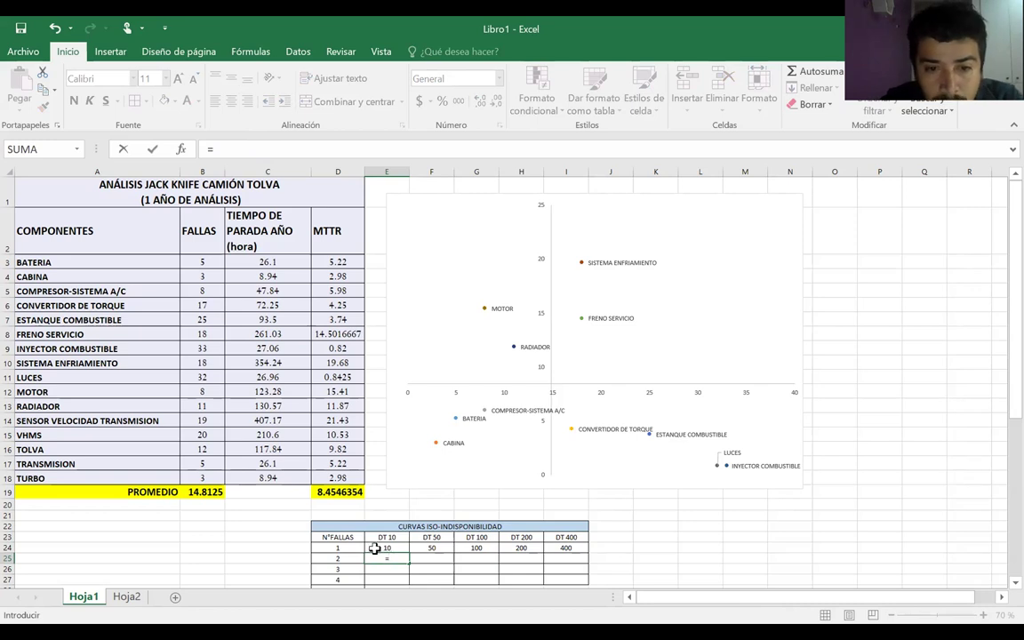
pyautogui.click(375, 548)
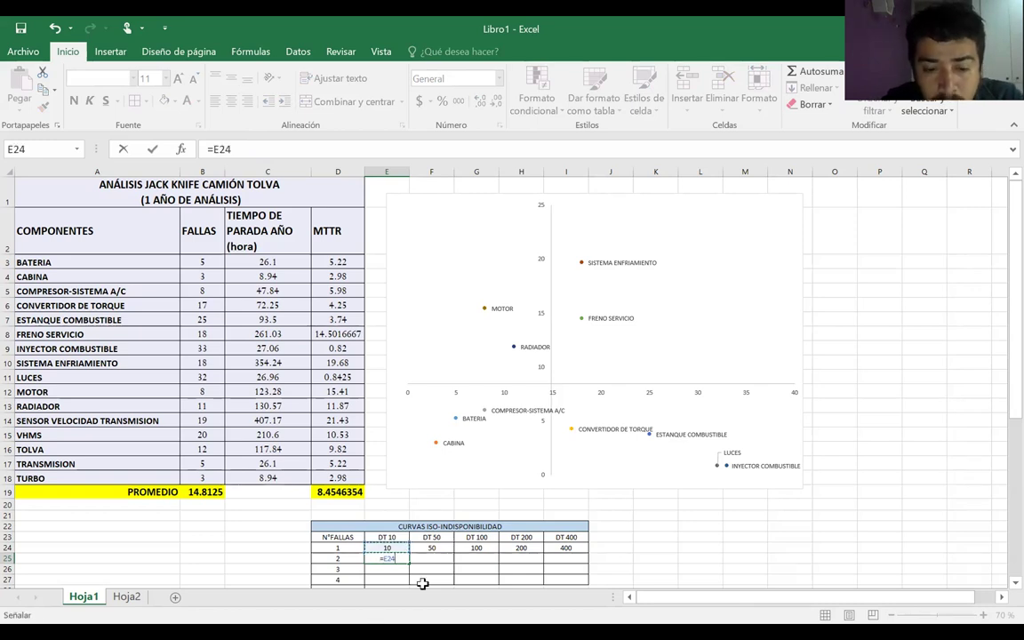
pyautogui.press('F4')
pyautogui.write('/')
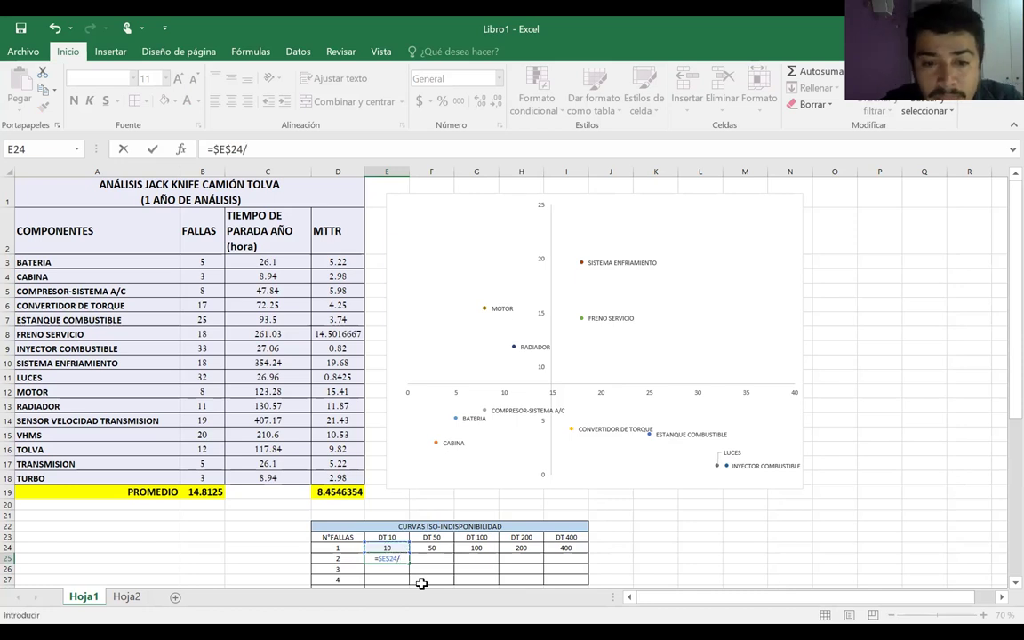
pyautogui.click(342, 558)
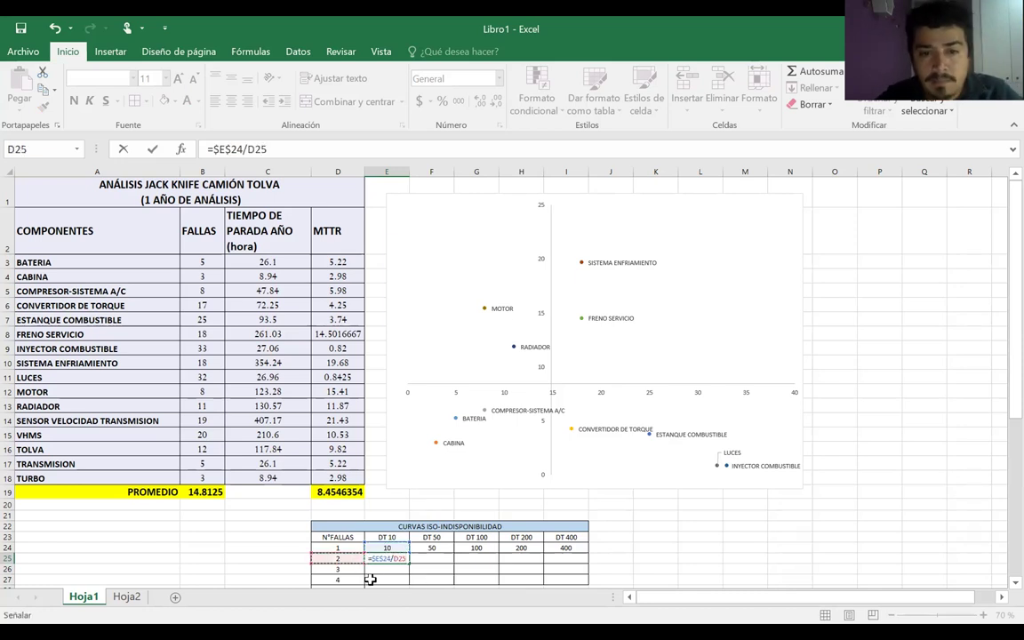
pyautogui.press('Return')
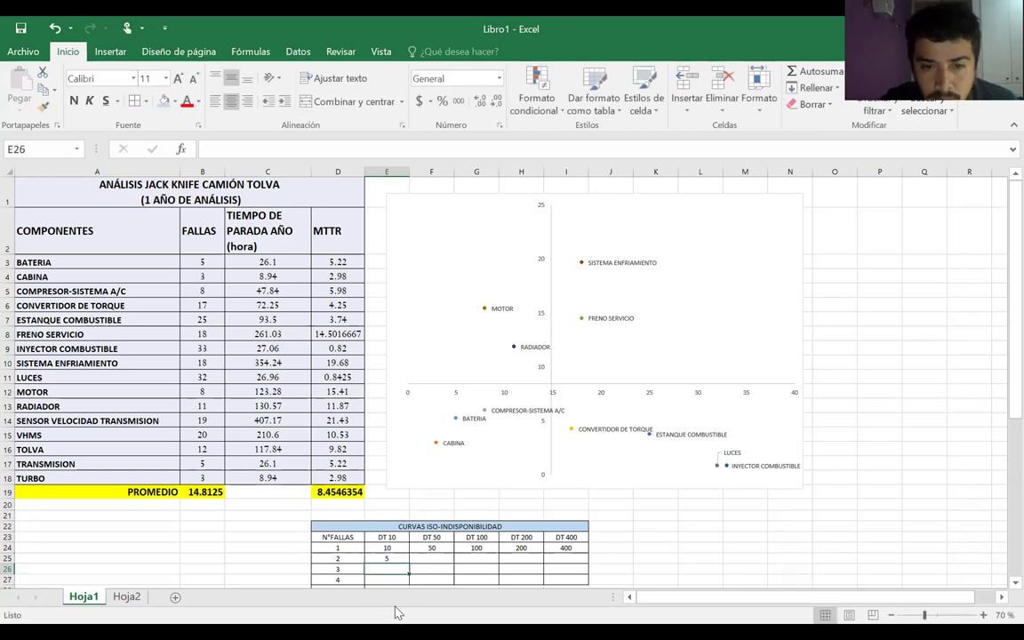
# Enter a formula in cell F25 dividing the absolute reference $F$24 by D25
pyautogui.click(438, 559)
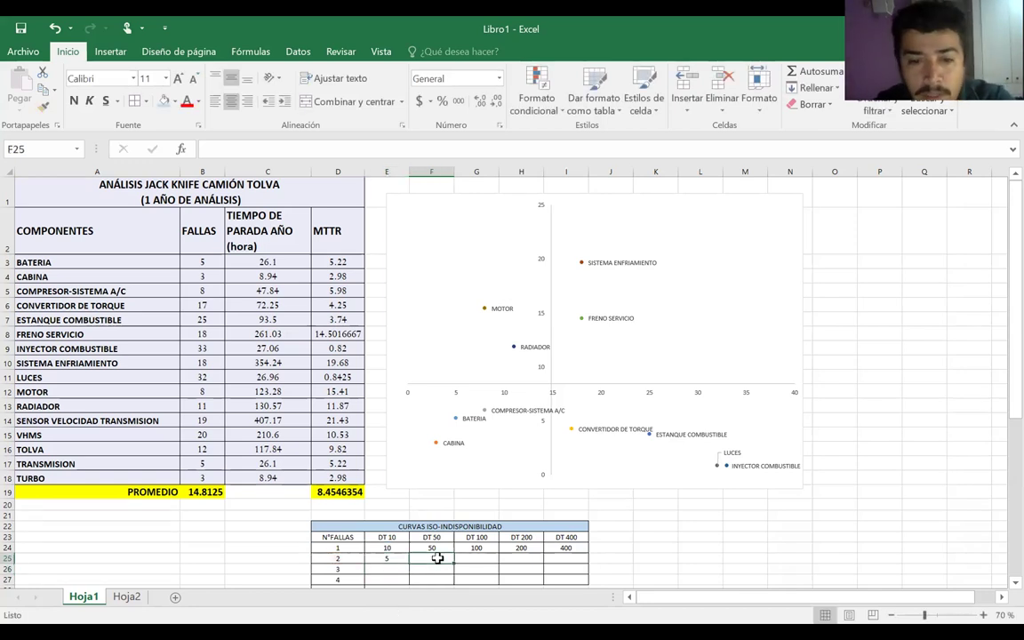
pyautogui.write('=')
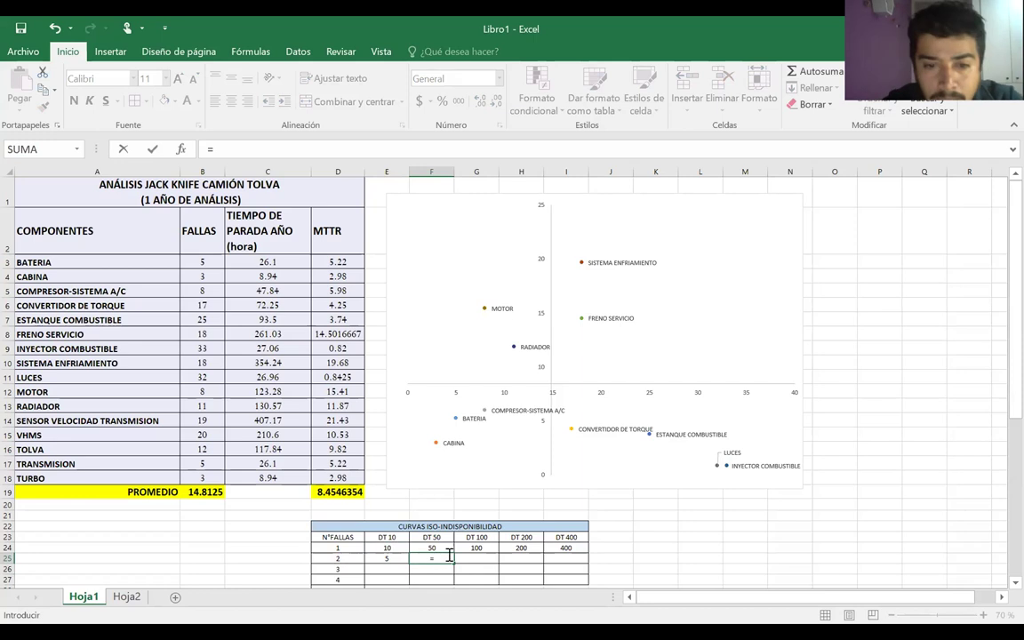
pyautogui.click(435, 549)
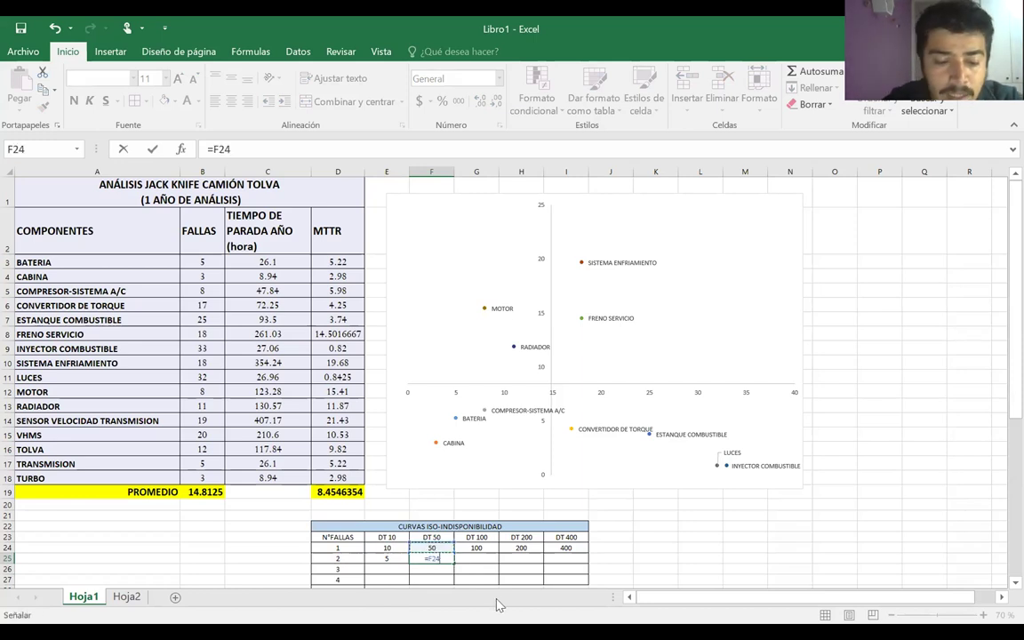
pyautogui.press('F4')
pyautogui.write('/')
pyautogui.click(355, 558)
pyautogui.press('Return')
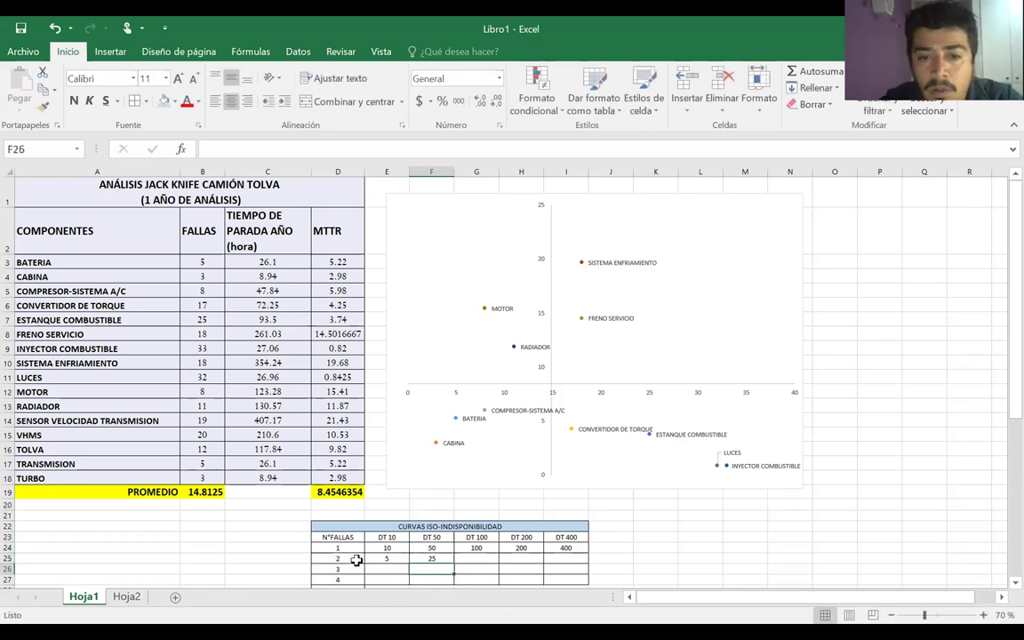
# Enter the formula =G24/D25 in cell G25 of the DT 100 column, using relative references
pyautogui.click(480, 561)
pyautogui.write(')')
pyautogui.write('=')
pyautogui.click(470, 546)
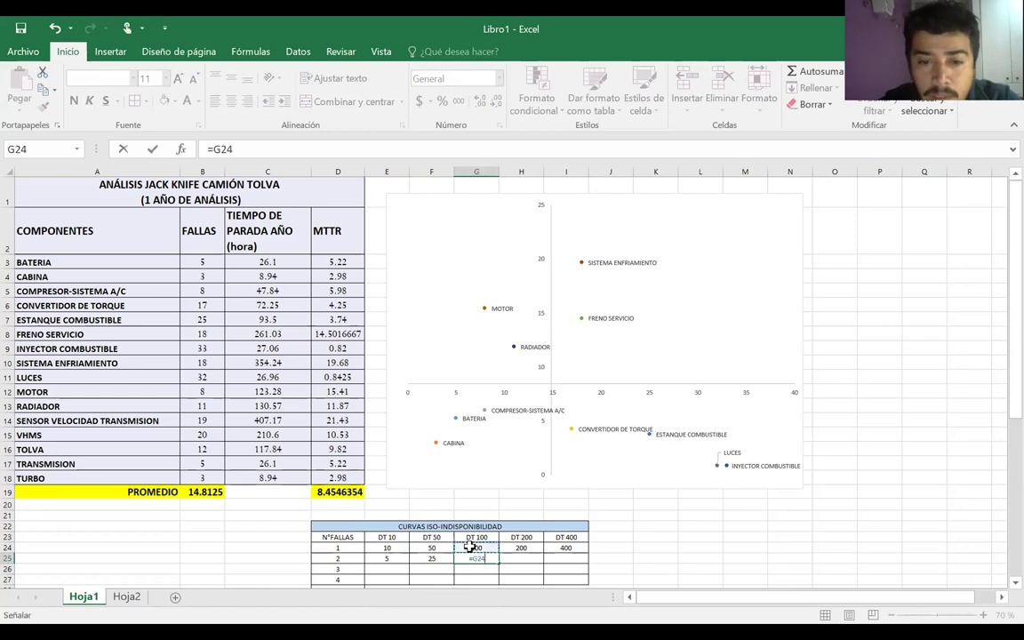
pyautogui.write('/')
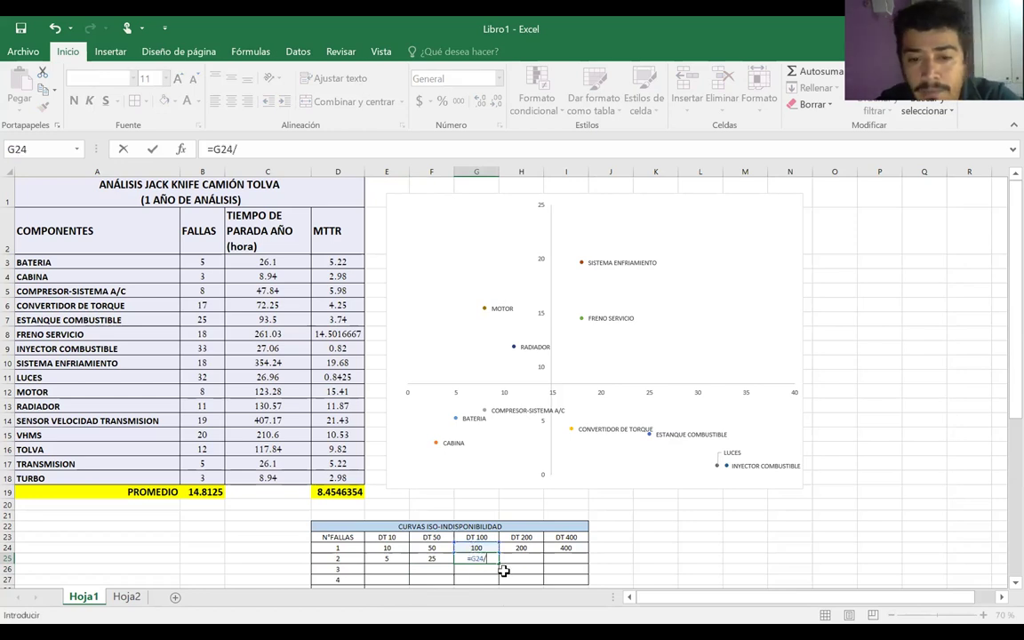
pyautogui.click(336, 555)
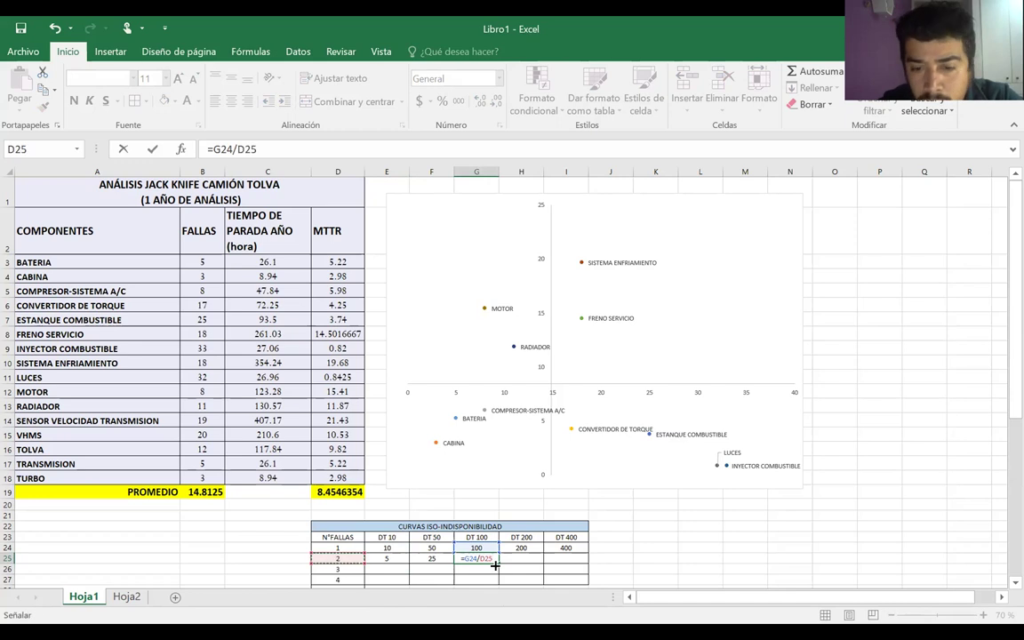
pyautogui.press('Return')
pyautogui.press('Up')
pyautogui.press('Up')
pyautogui.press('Up')
pyautogui.press('Down')
pyautogui.press('Down')
# Try to fill the G25 formula down to row 37, and clear the copied results from G26:G38
pyautogui.moveTo(493, 563); pyautogui.dragTo(496, 576)
pyautogui.scroll(-1, 496, 576)
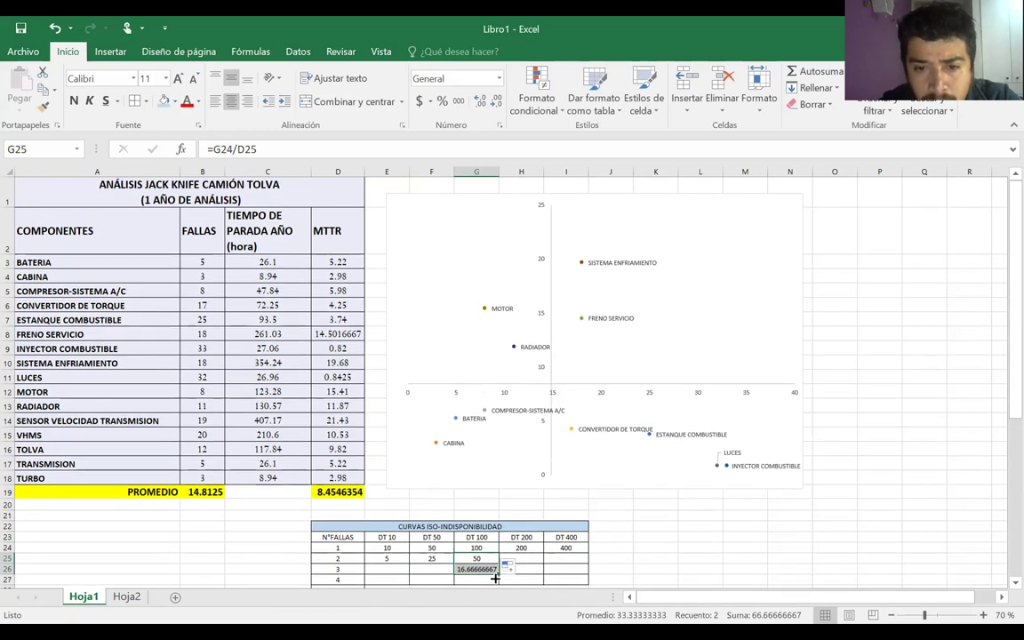
pyautogui.moveTo(502, 537); pyautogui.dragTo(498, 562)
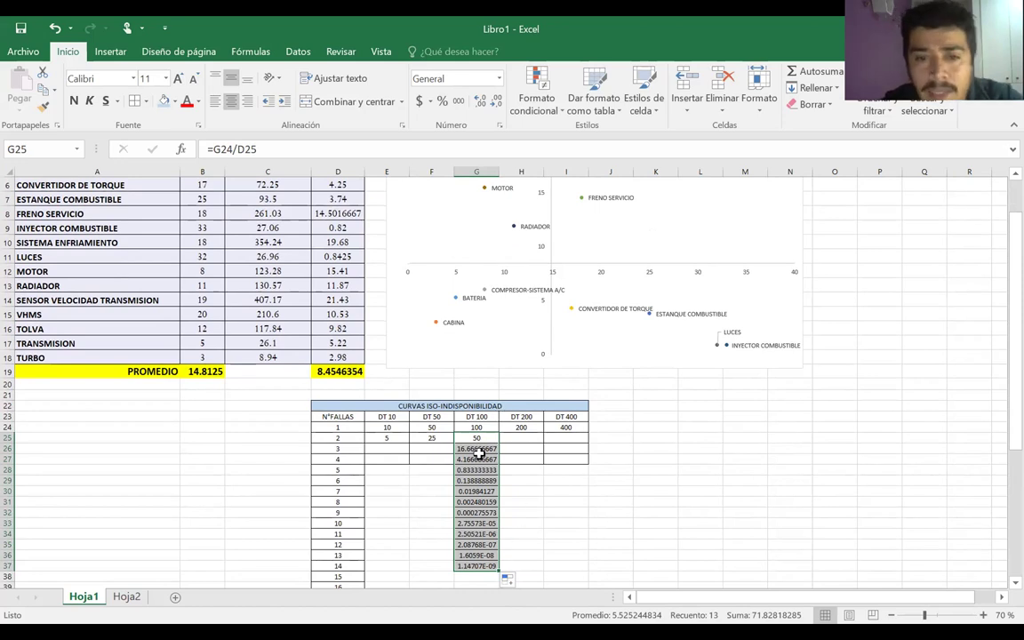
pyautogui.moveTo(478, 449); pyautogui.dragTo(467, 571)
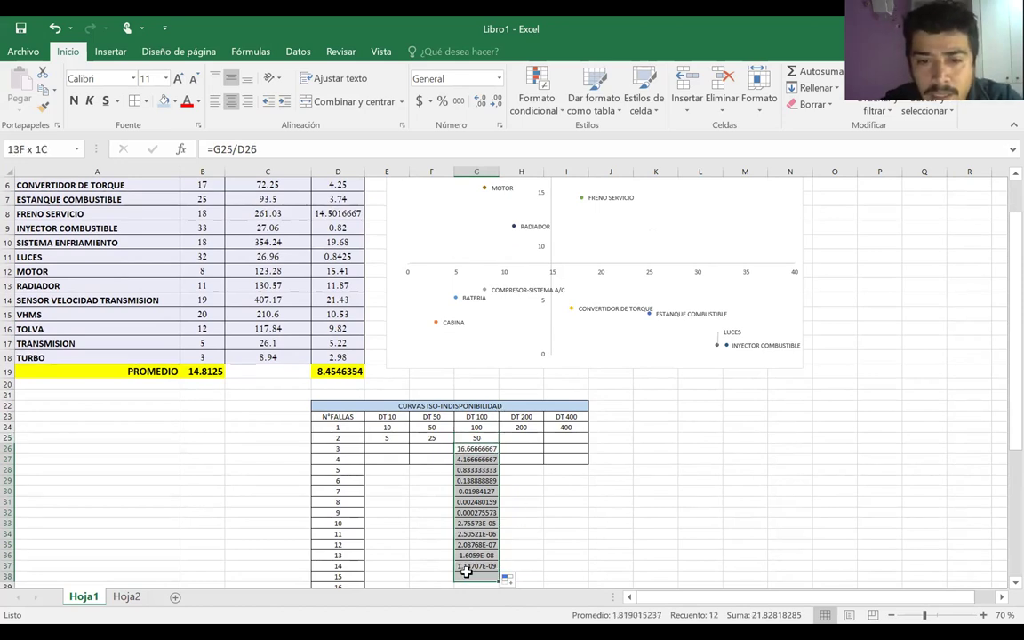
pyautogui.press('Delete')
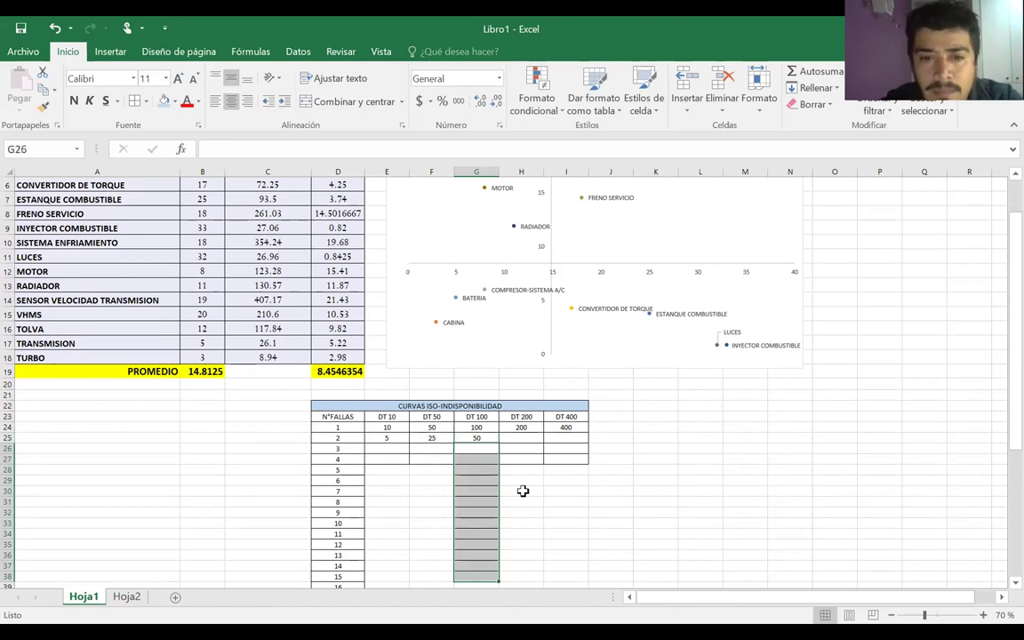
# Make the G24 reference absolute in cell G25's formula, so it reads =$G$24/D25
pyautogui.click(477, 439)
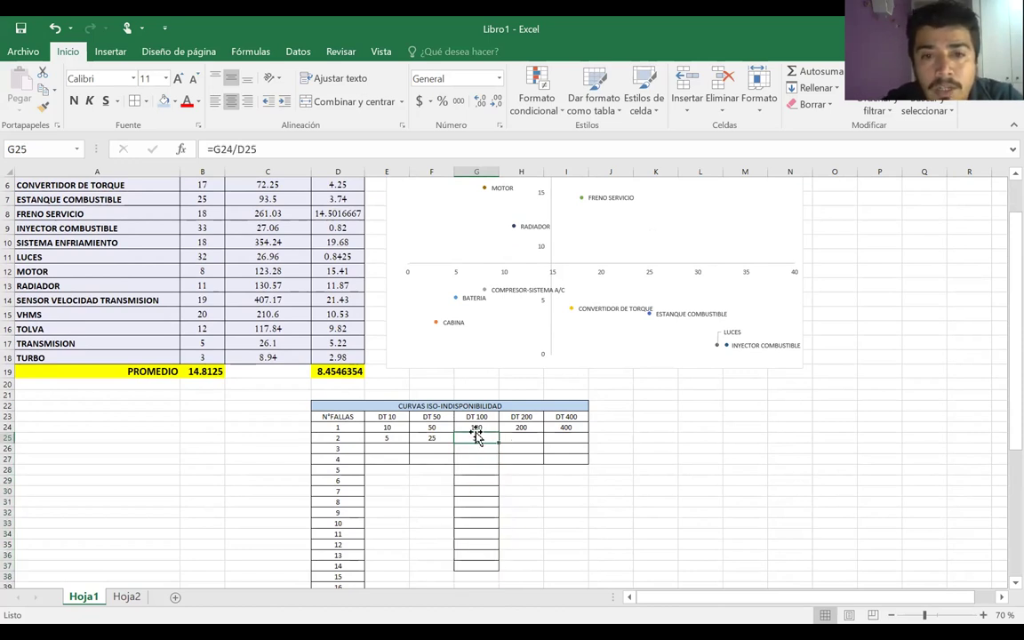
pyautogui.doubleClick(477, 435)
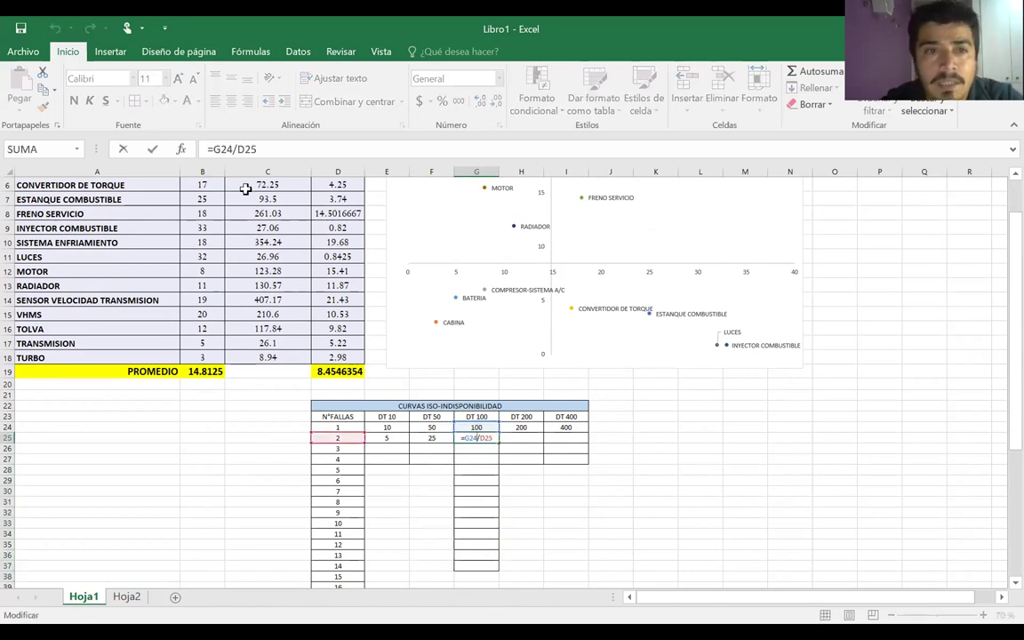
pyautogui.moveTo(233, 150); pyautogui.dragTo(209, 151)
pyautogui.click(207, 155)
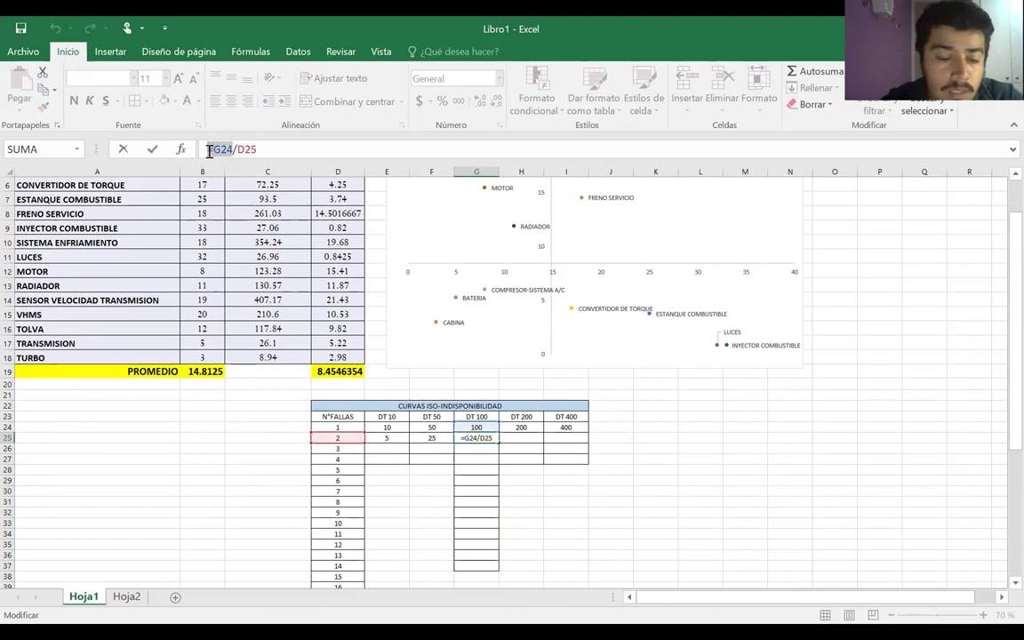
pyautogui.click(209, 151)
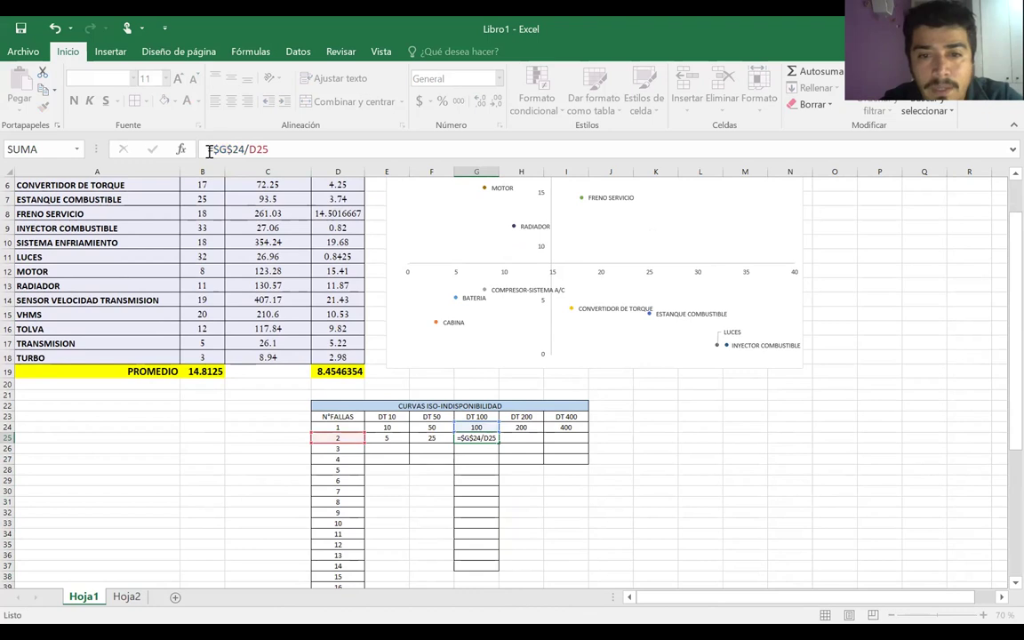
pyautogui.press('Return')
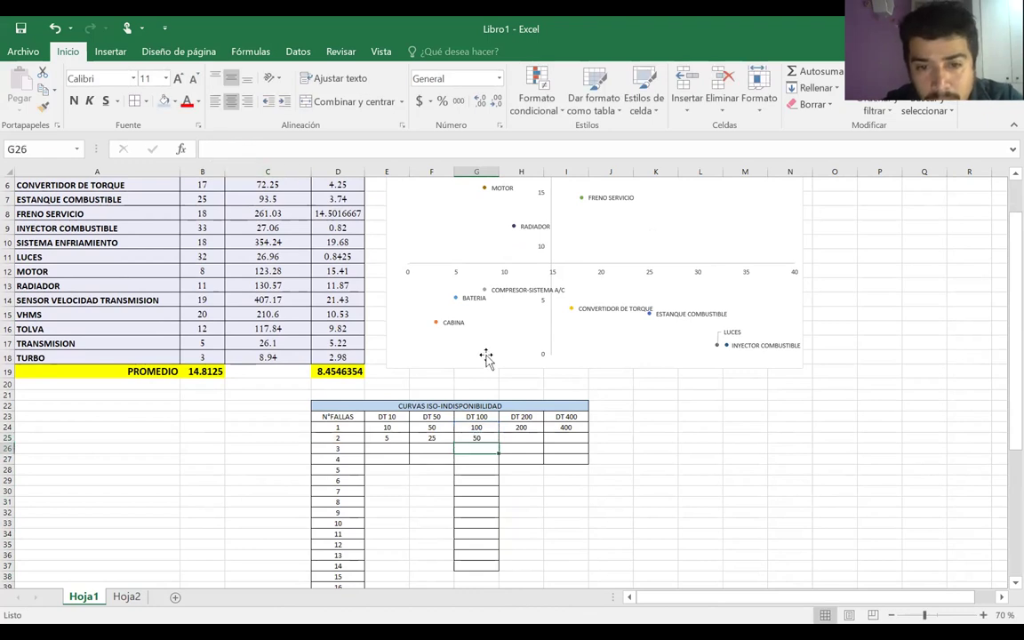
# Enter the formula =$H$24/D25 in cell H25 of the DT 200 column
pyautogui.click(522, 438)
pyautogui.write('=')
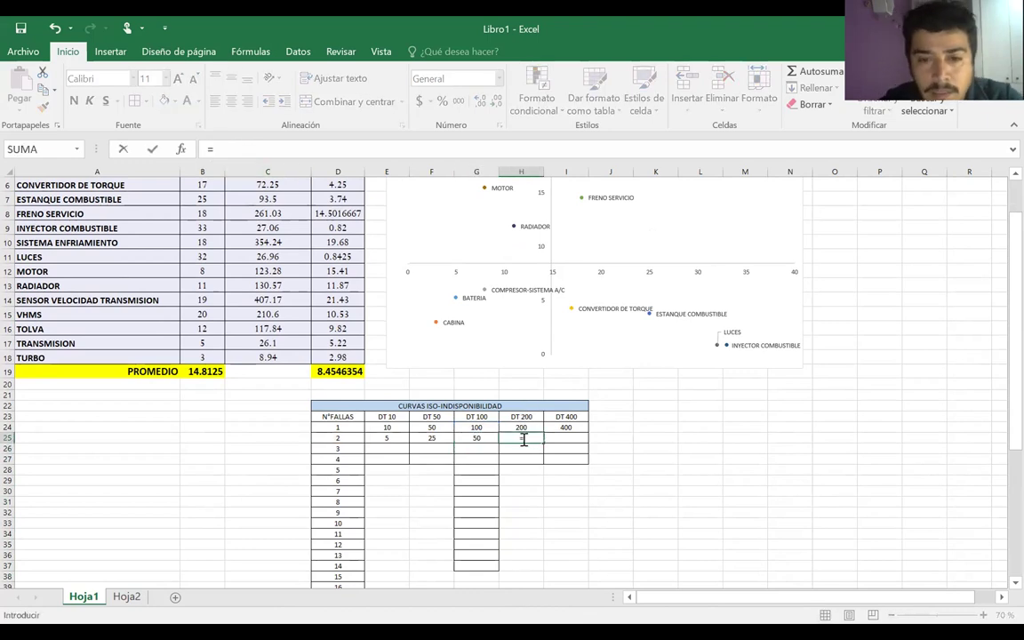
pyautogui.click(526, 427)
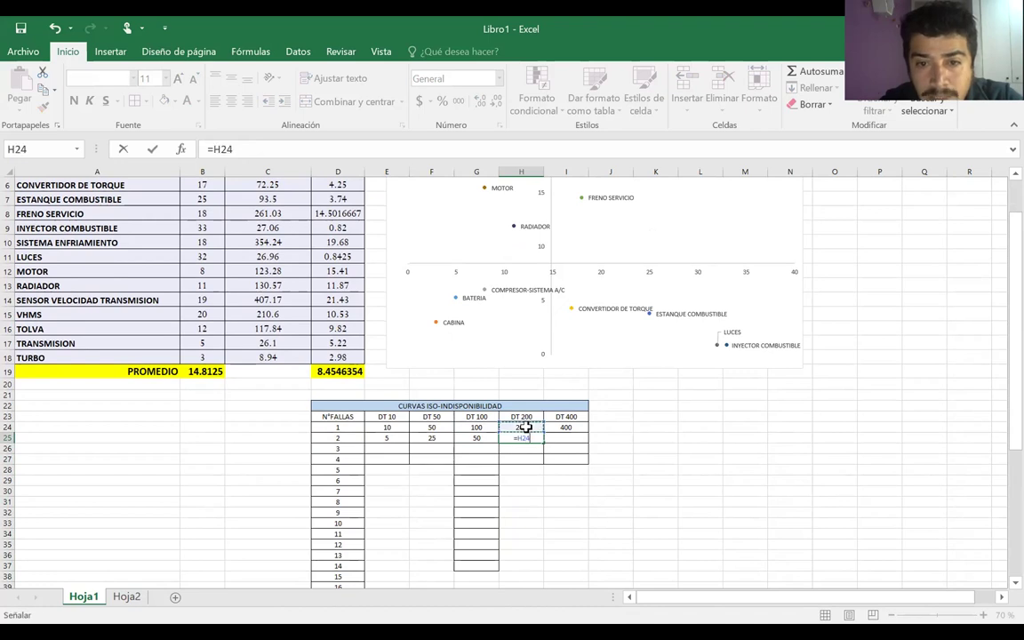
pyautogui.press('F4')
pyautogui.write('/')
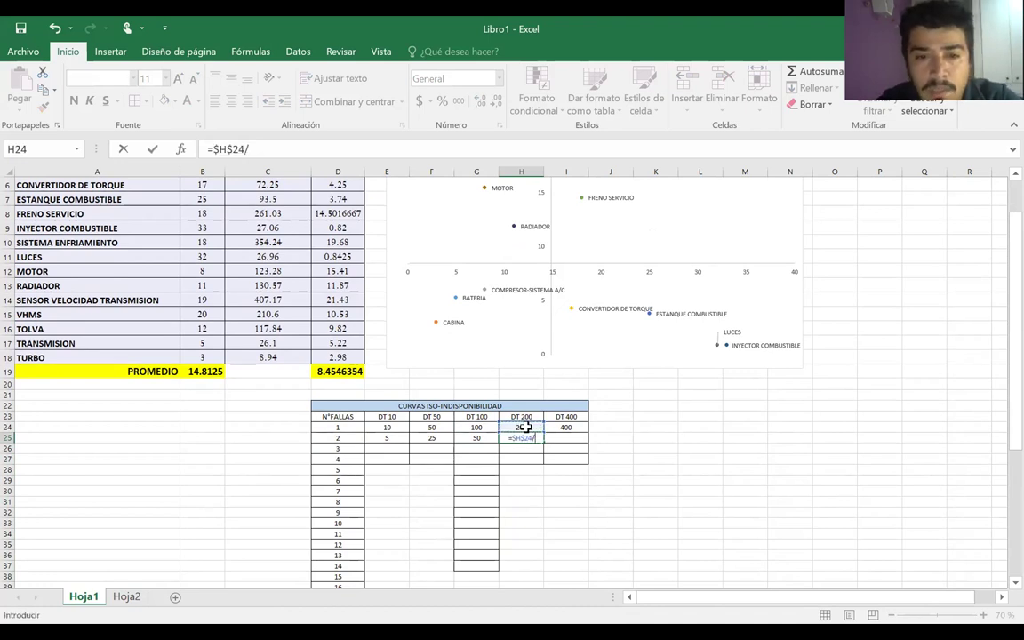
pyautogui.click(341, 438)
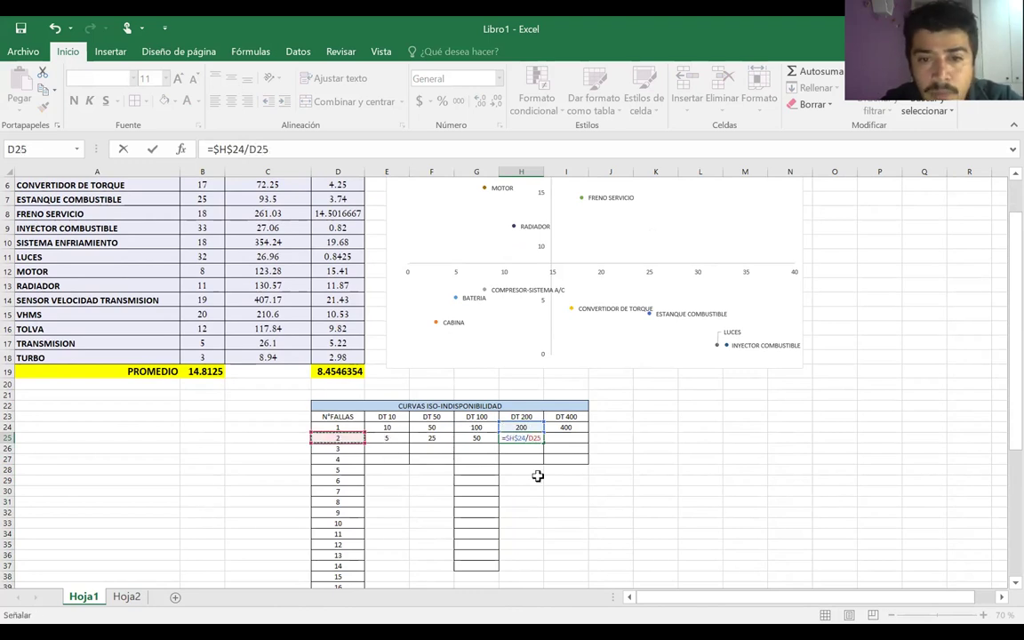
pyautogui.press('Return')
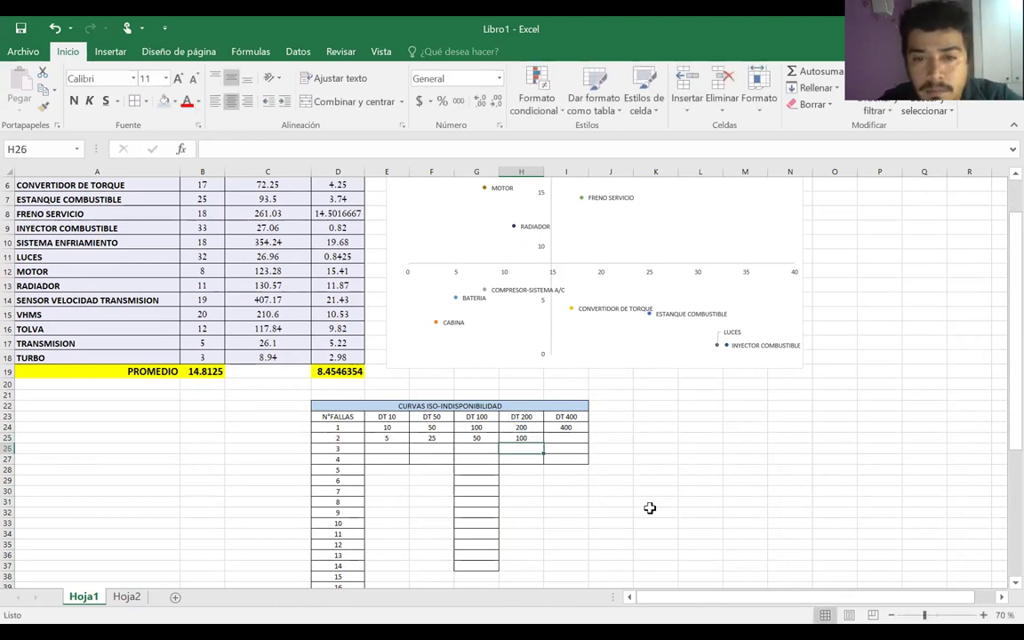
# Enter the formula =$I$24/D25 in cell I25, with the DT 400 value as an absolute reference
pyautogui.click(576, 437)
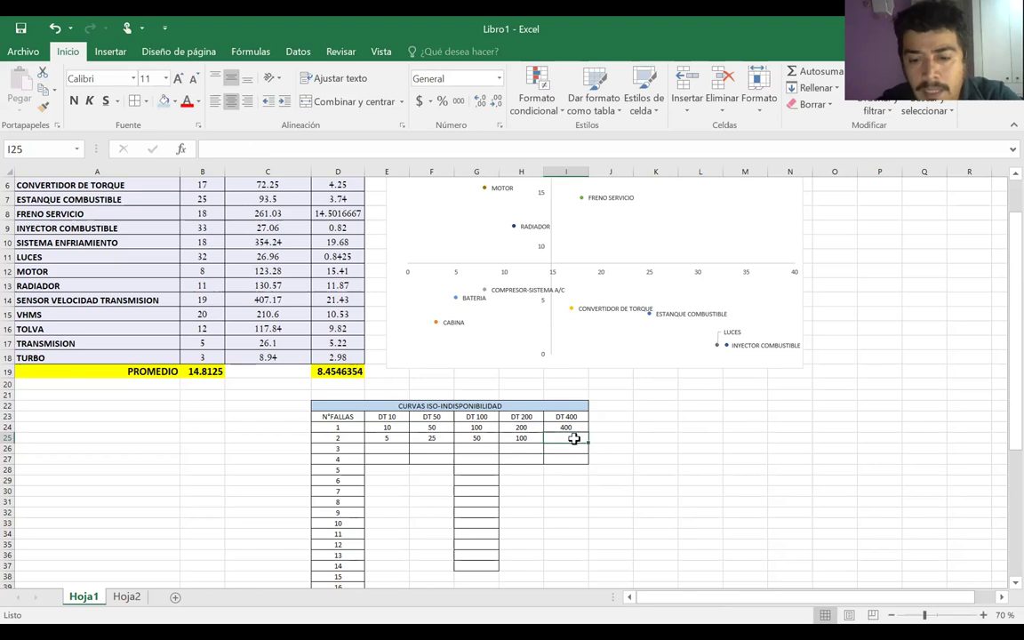
pyautogui.write('=')
pyautogui.click(567, 427)
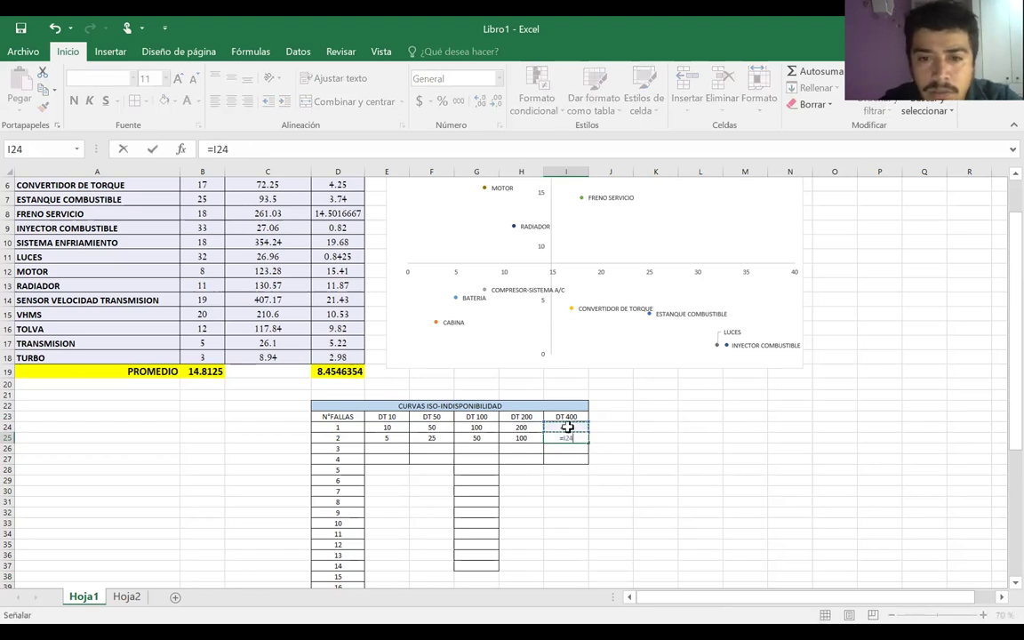
pyautogui.press('F4')
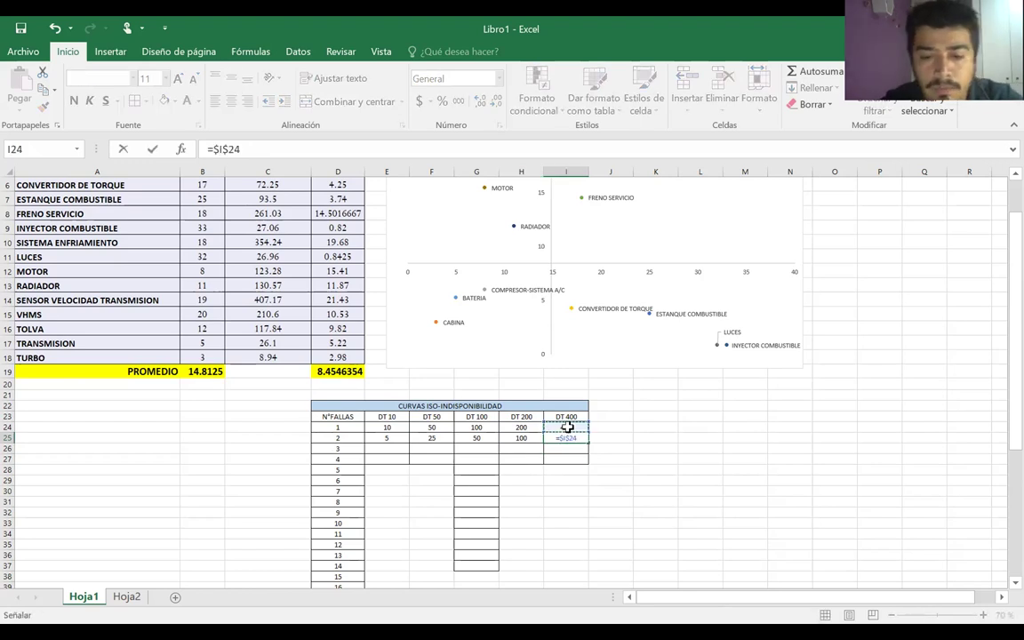
pyautogui.write('/')
pyautogui.click(343, 437)
pyautogui.press('Return')
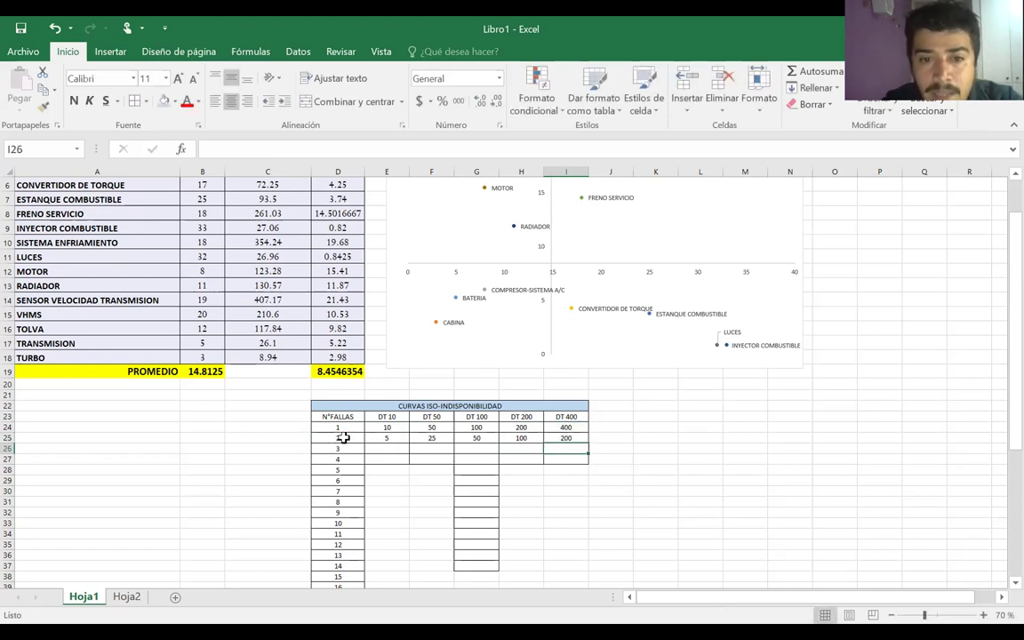
# Fill the DT 10 formula from E25 down the column to row 63, the row for 40 failures
pyautogui.click(403, 438)
pyautogui.moveTo(408, 442); pyautogui.dragTo(407, 455)
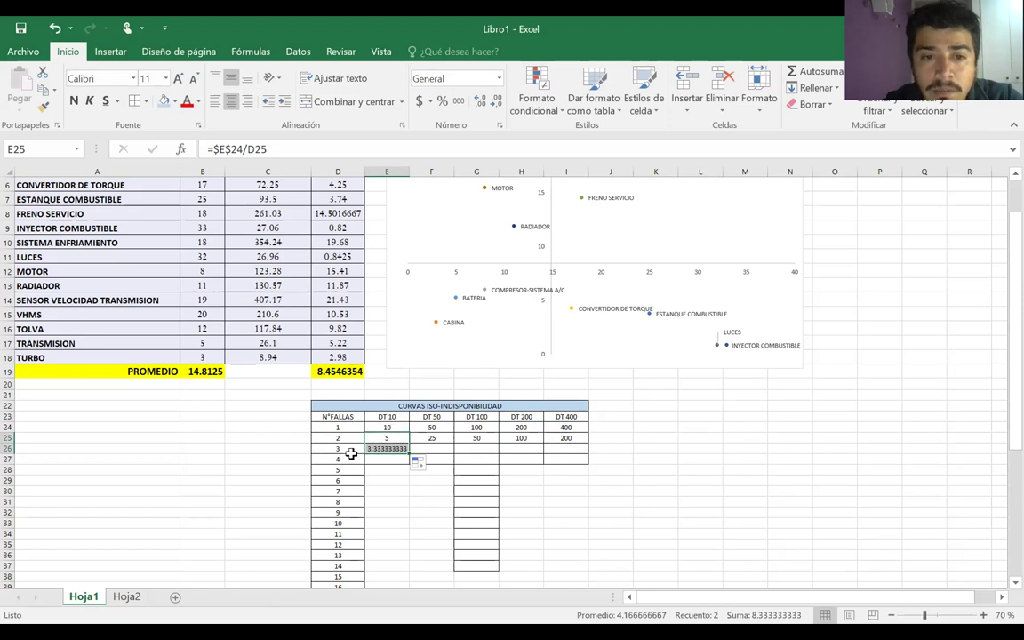
pyautogui.click(397, 448)
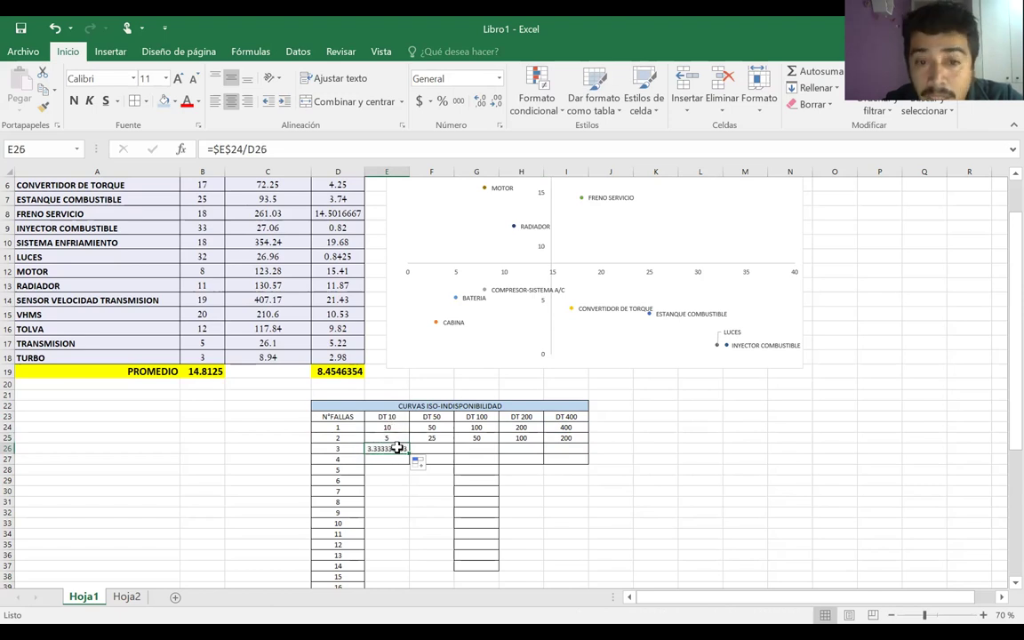
pyautogui.moveTo(409, 453); pyautogui.dragTo(399, 462)
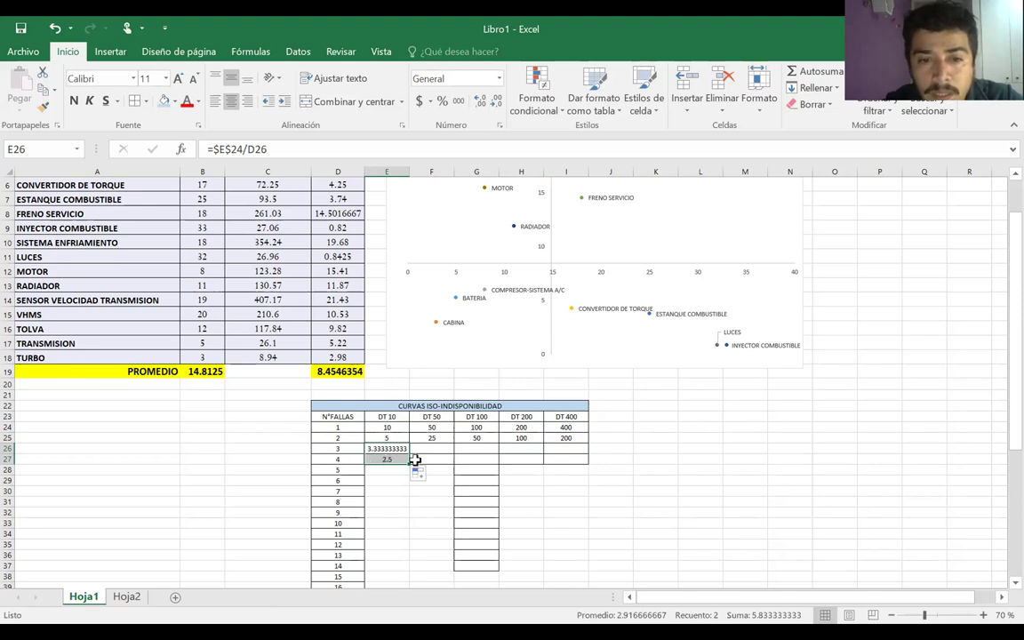
pyautogui.doubleClick(410, 464)
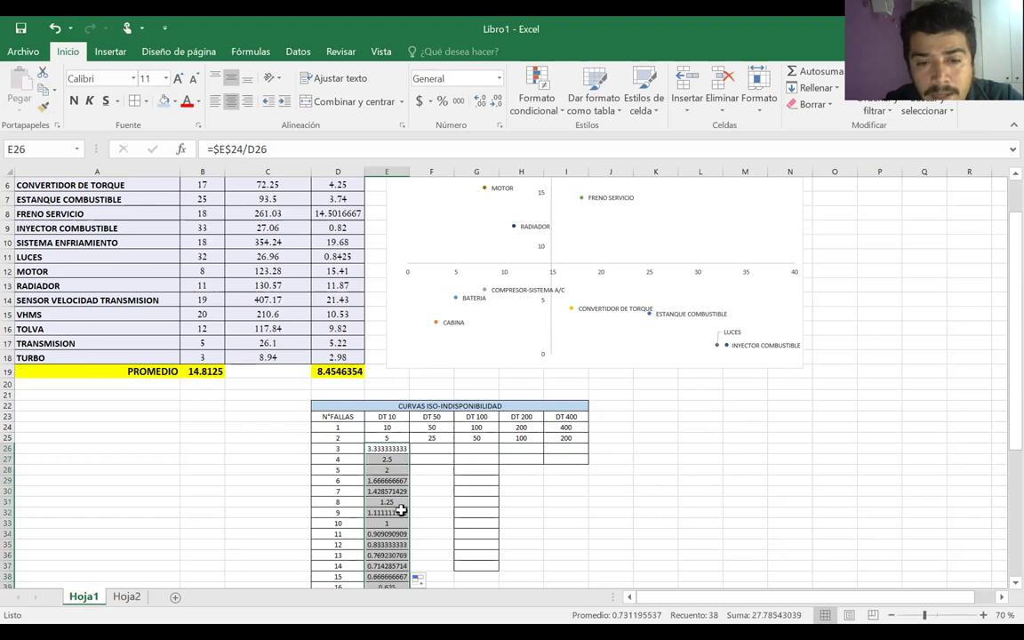
pyautogui.scroll(-1, 401, 510)
pyautogui.scroll(2, 457, 466)
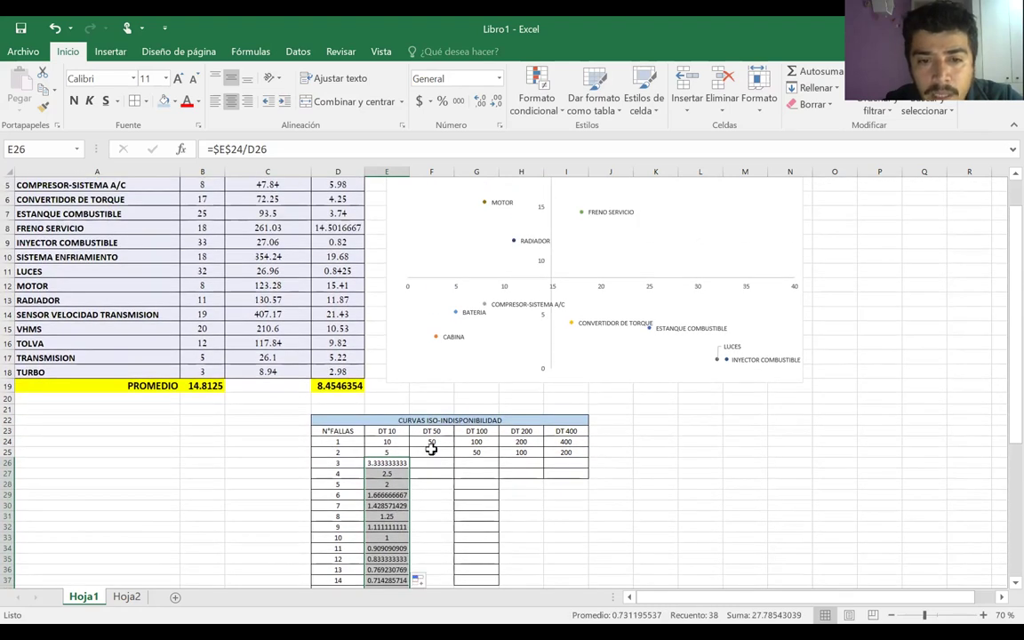
# Fill the DT 50 formula from F25 down to row 63
pyautogui.click(431, 452)
pyautogui.moveTo(454, 456); pyautogui.dragTo(449, 474)
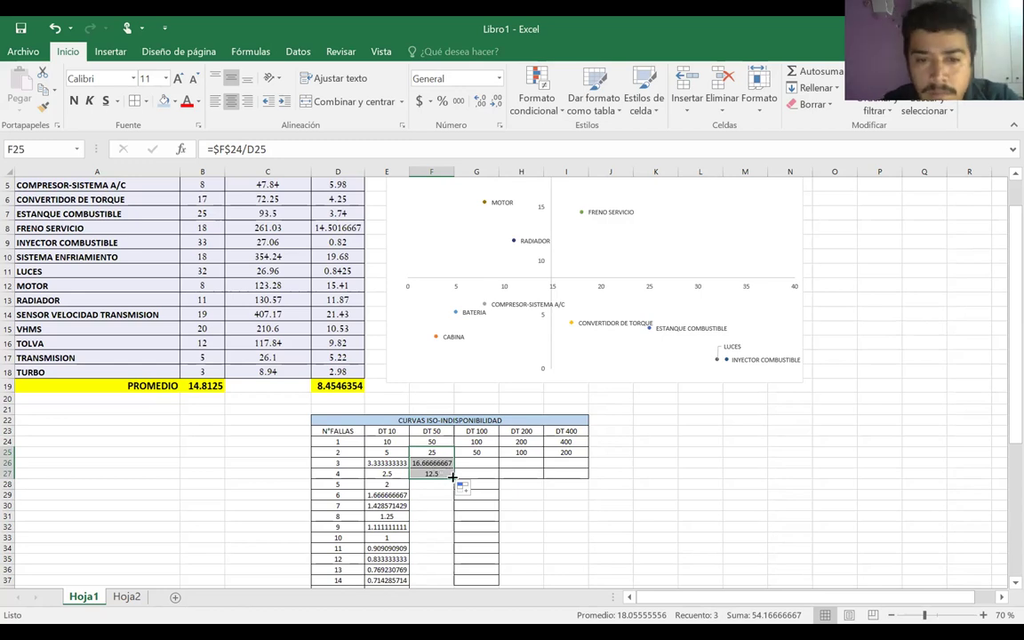
pyautogui.doubleClick(453, 479)
# Fill the DT 100, DT 200 and DT 400 formulas from G25, H25 and I25 down to row 63
pyautogui.click(490, 453)
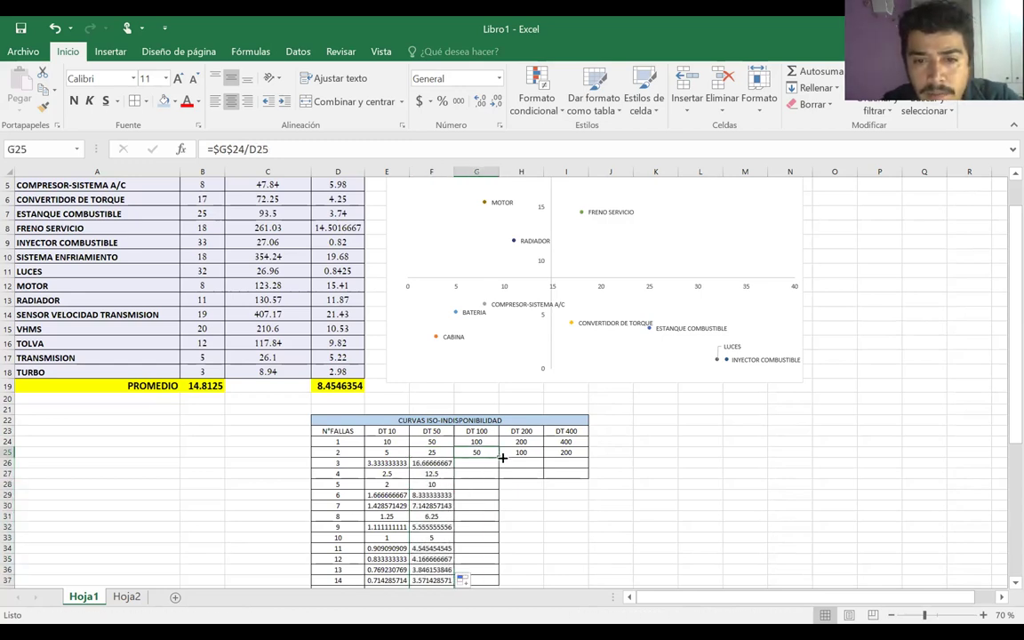
pyautogui.doubleClick(499, 458)
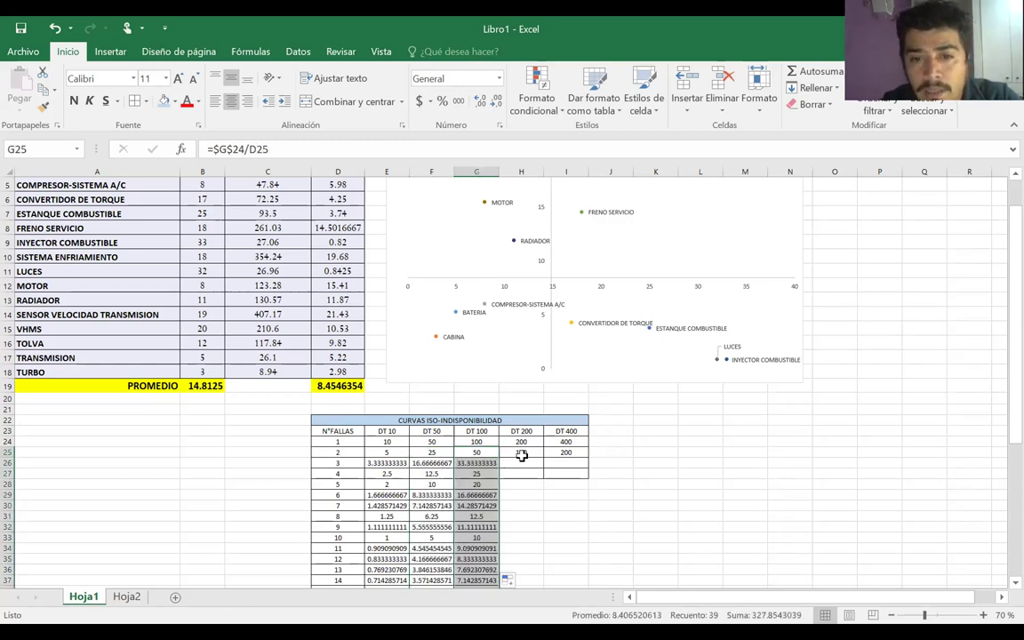
pyautogui.click(522, 454)
pyautogui.doubleClick(545, 457)
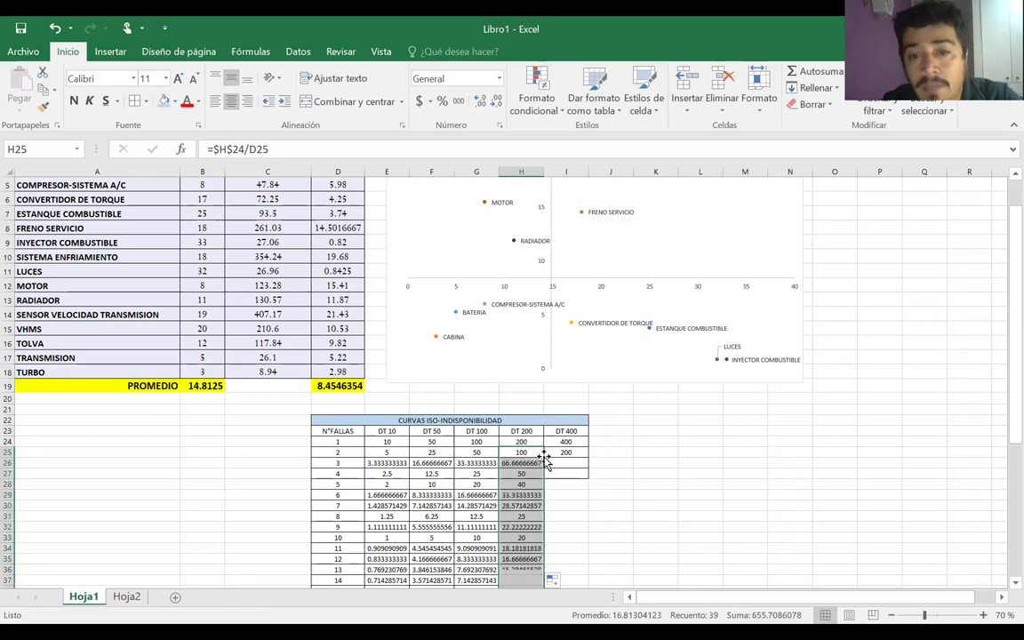
pyautogui.click(584, 453)
pyautogui.doubleClick(589, 458)
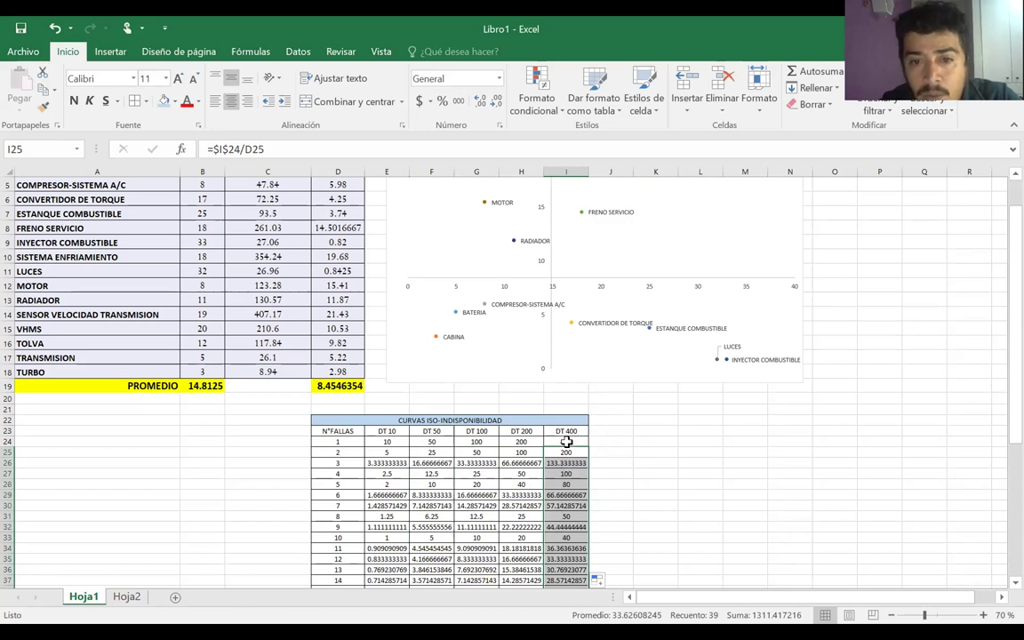
# Check the filled iso-unavailability table down to its last row for 40 failures, including the formula in I63
pyautogui.scroll(-14, 587, 541)
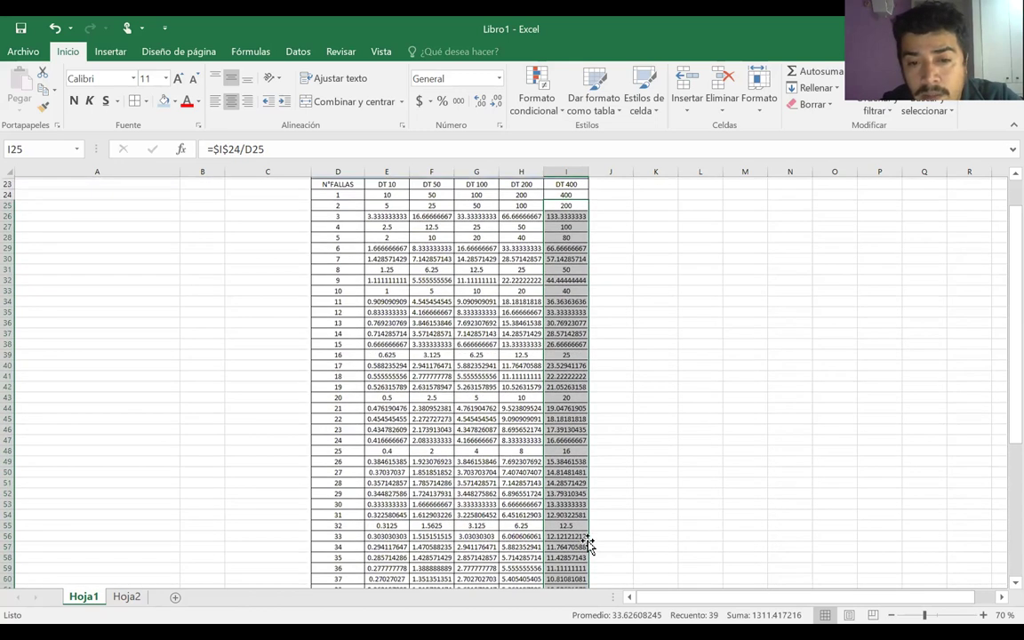
pyautogui.click(568, 365)
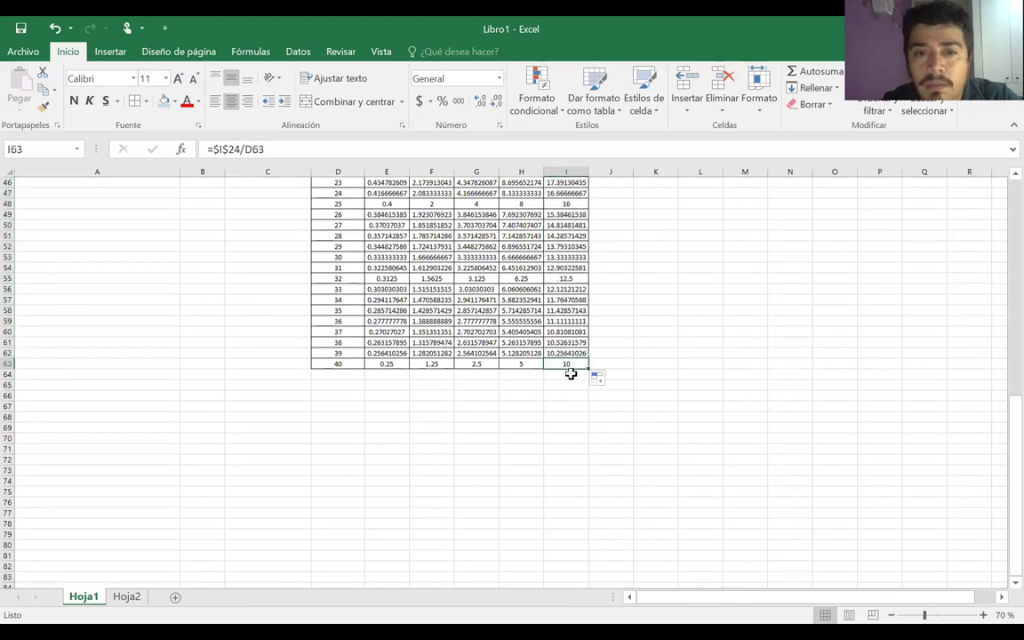
pyautogui.scroll(14, 570, 373)
pyautogui.scroll(2, 571, 374)
pyautogui.scroll(-1, 570, 374)
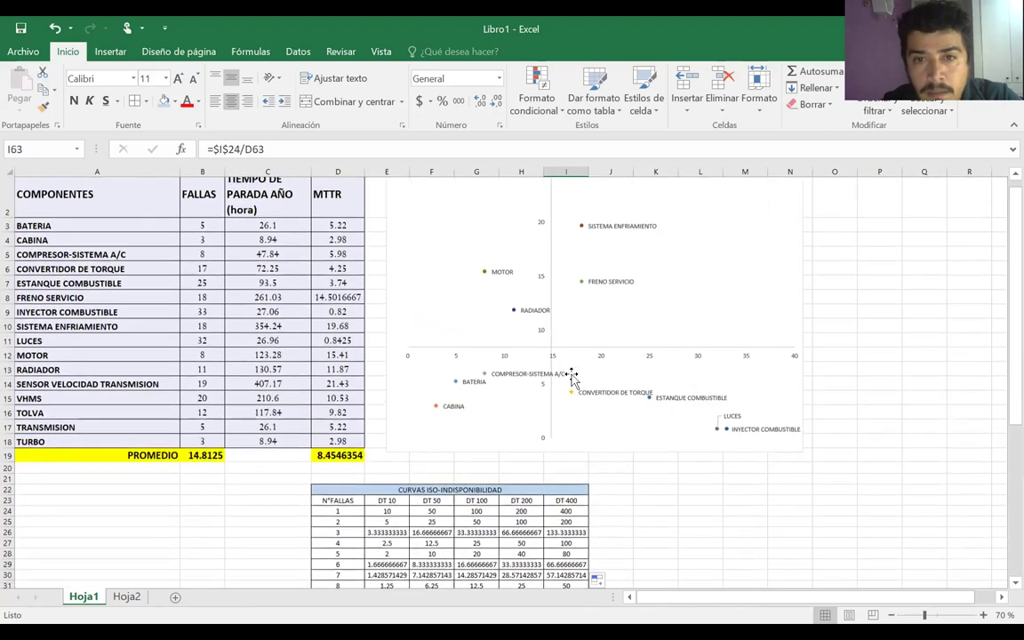
pyautogui.click(671, 487)
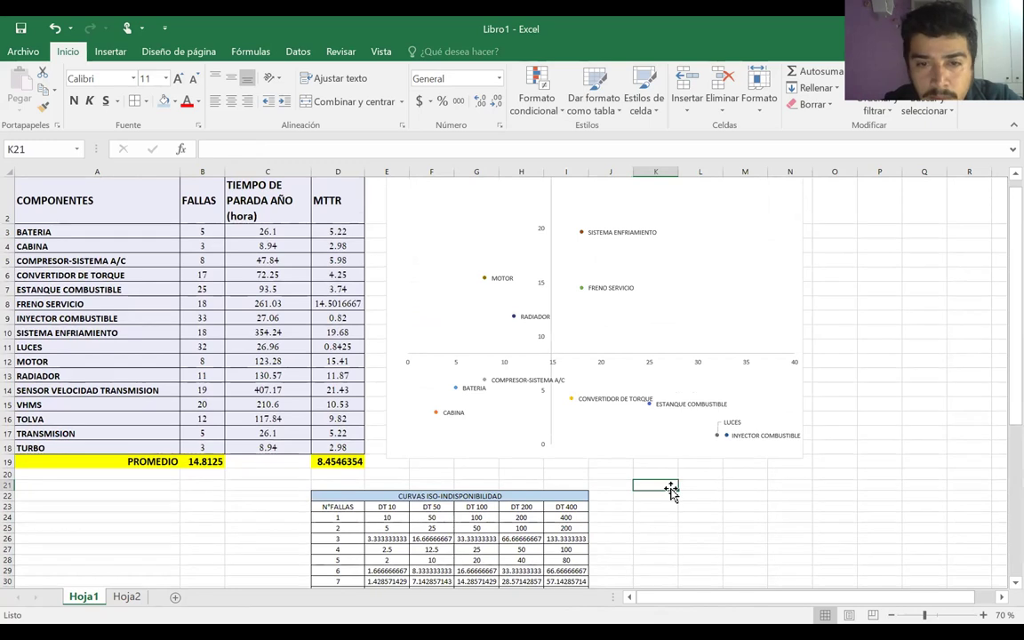
pyautogui.scroll(-1, 671, 487)
pyautogui.scroll(1, 672, 487)
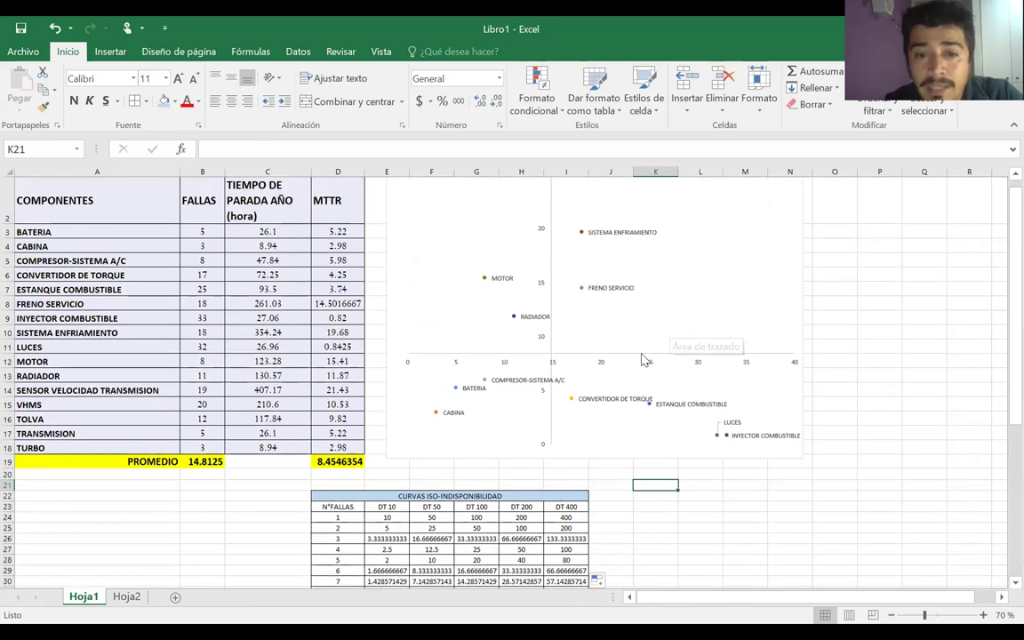
# Add a new series to the Jack-Knife chart's data source and name it from the DT 10 header in E23
pyautogui.click(699, 302)
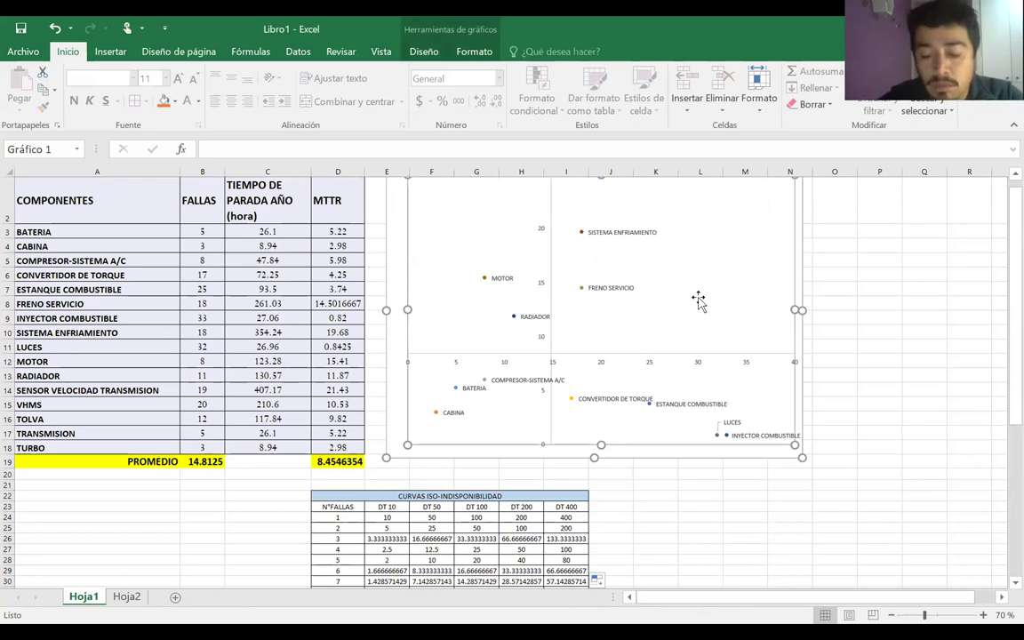
pyautogui.rightClick(699, 301)
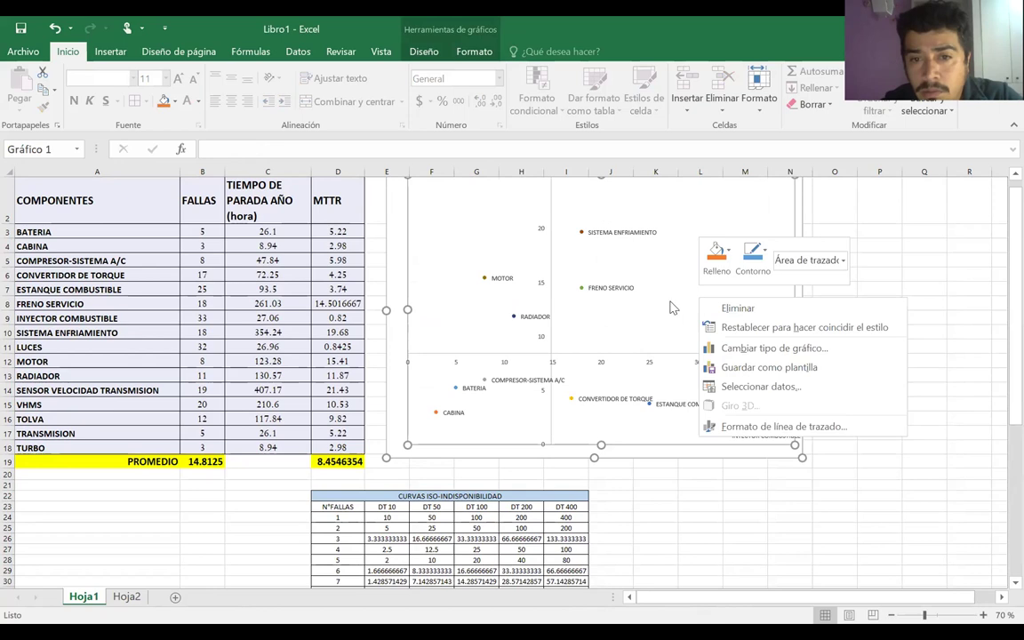
pyautogui.click(672, 307)
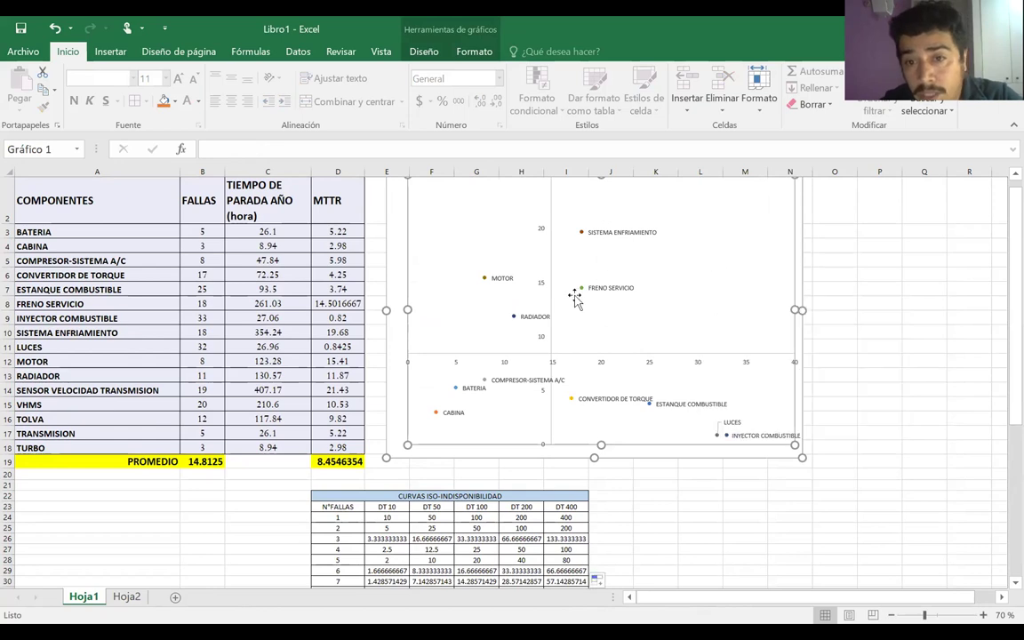
pyautogui.rightClick(703, 300)
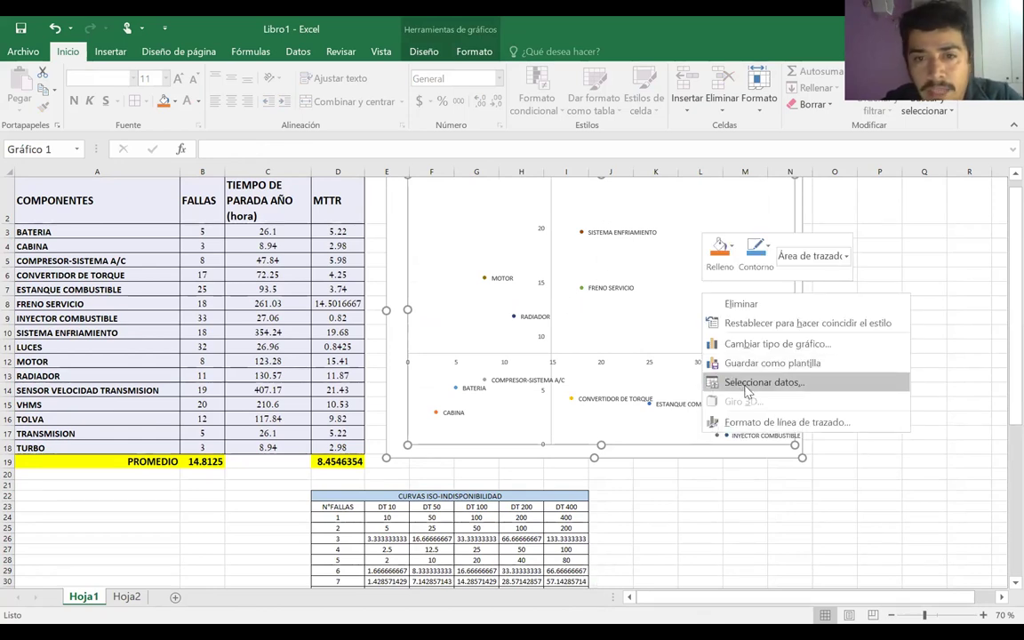
pyautogui.click(747, 386)
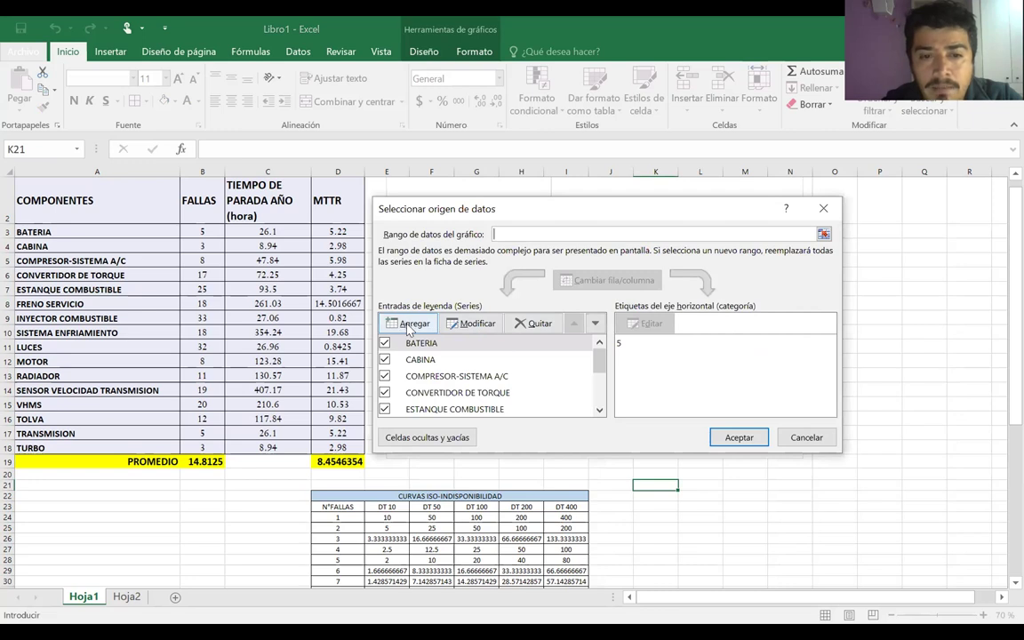
pyautogui.click(412, 325)
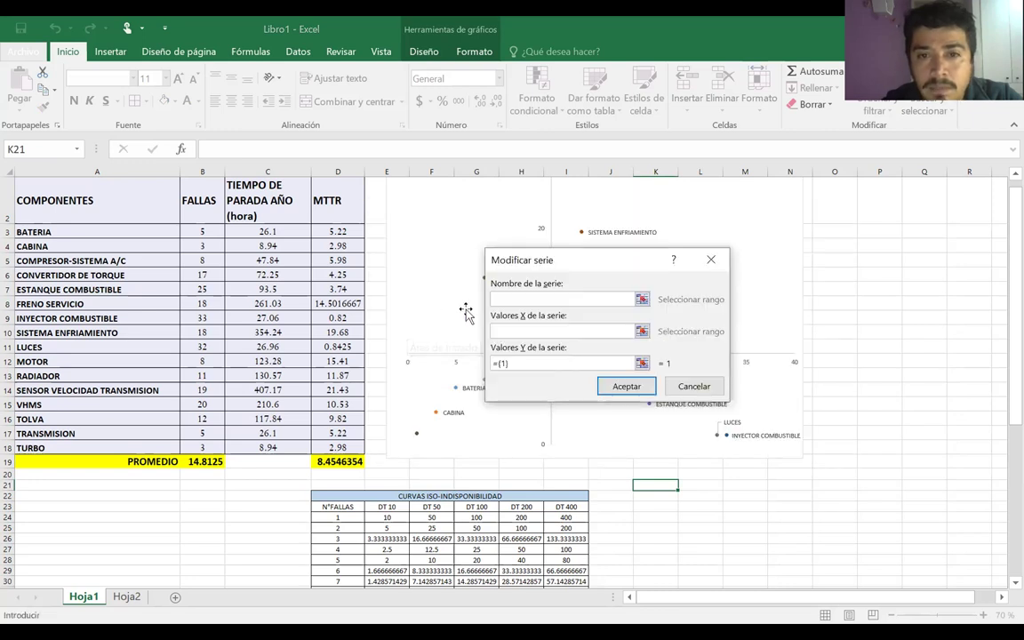
pyautogui.click(391, 503)
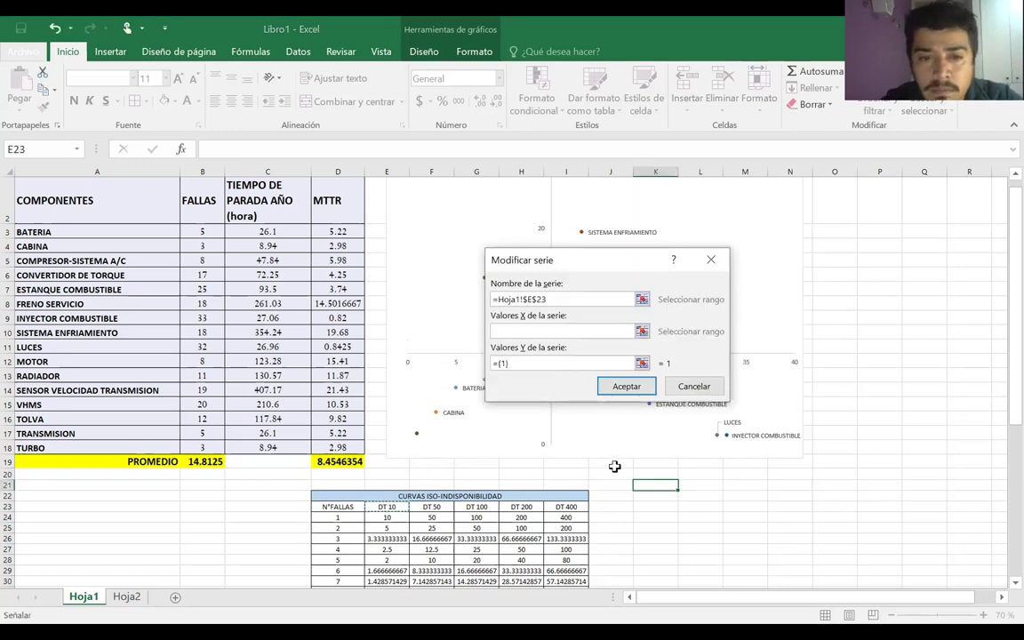
# Set the DT 10 series' X values to D24:D63 and its Y values to E24:E63, and accept the series
pyautogui.click(552, 332)
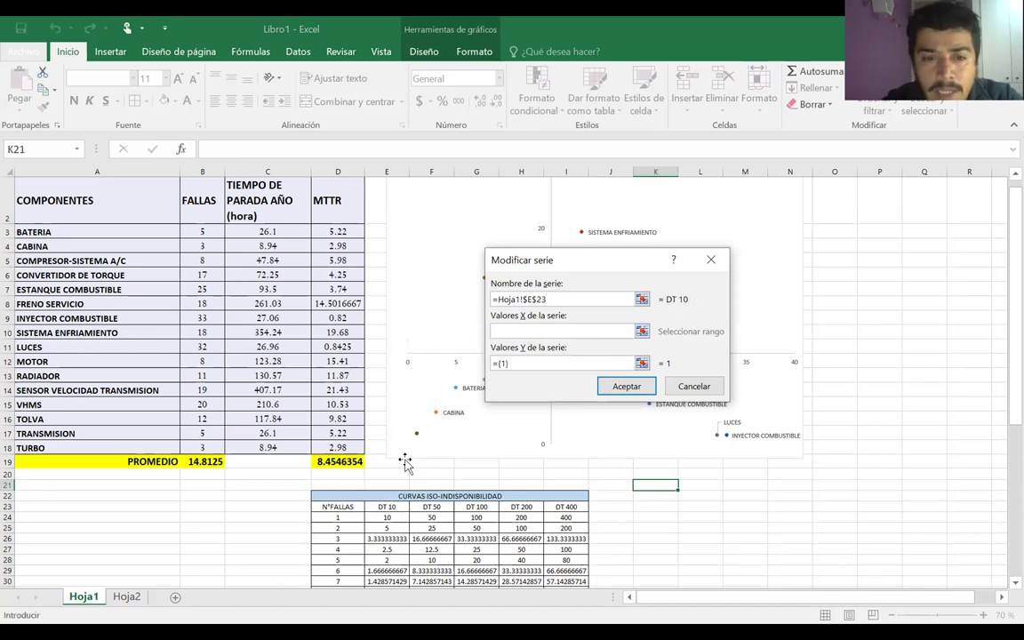
pyautogui.click(341, 517)
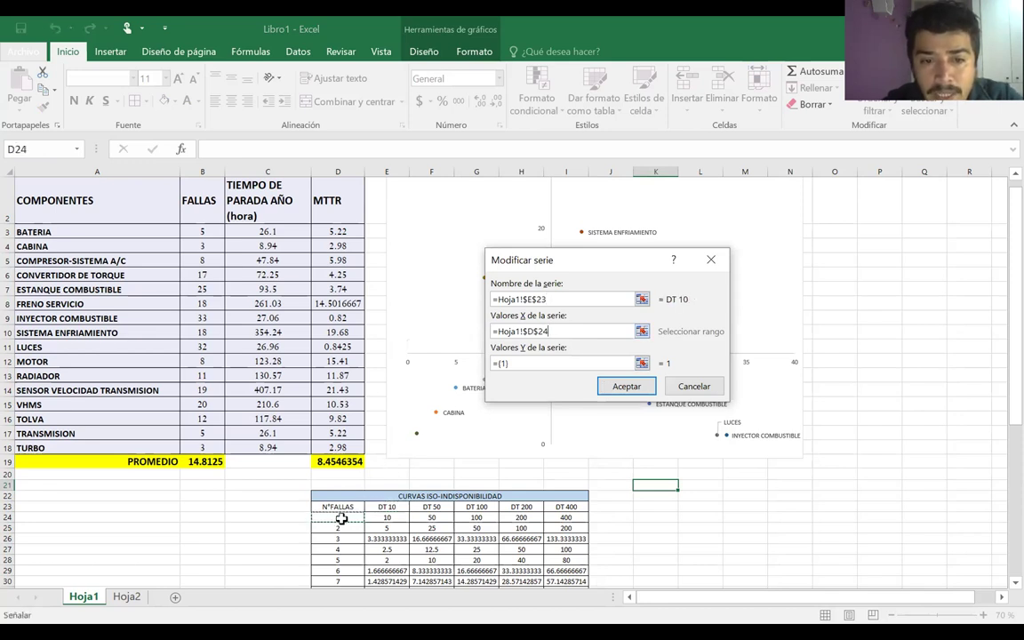
pyautogui.moveTo(338, 518); pyautogui.dragTo(335, 569)
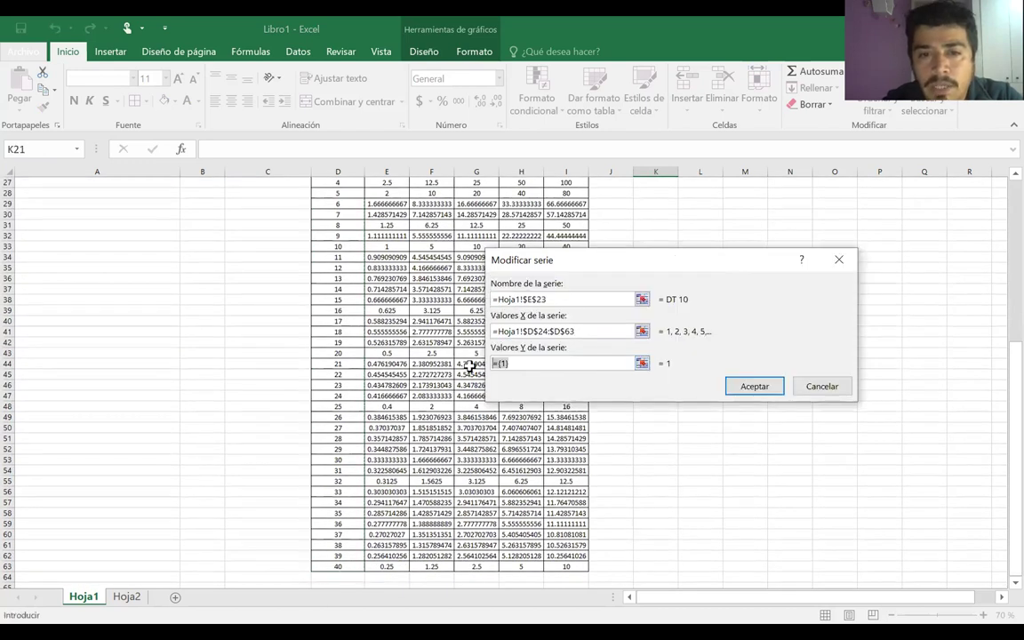
pyautogui.click(389, 565)
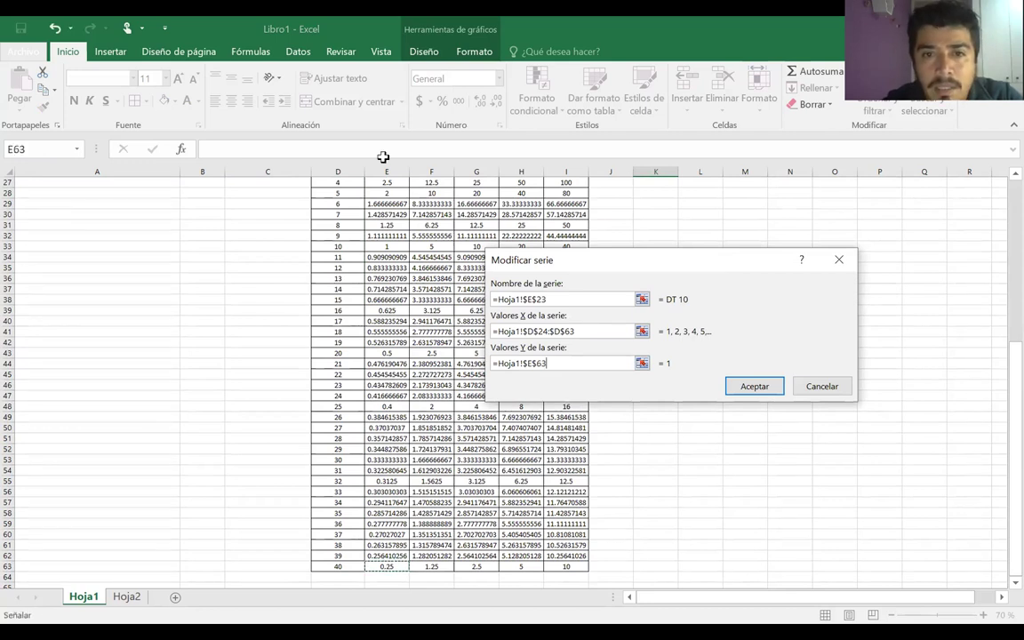
pyautogui.moveTo(389, 229)
pyautogui.mouseDown()
pyautogui.moveTo(387, 213)
pyautogui.moveTo(385, 227)
pyautogui.mouseUp()
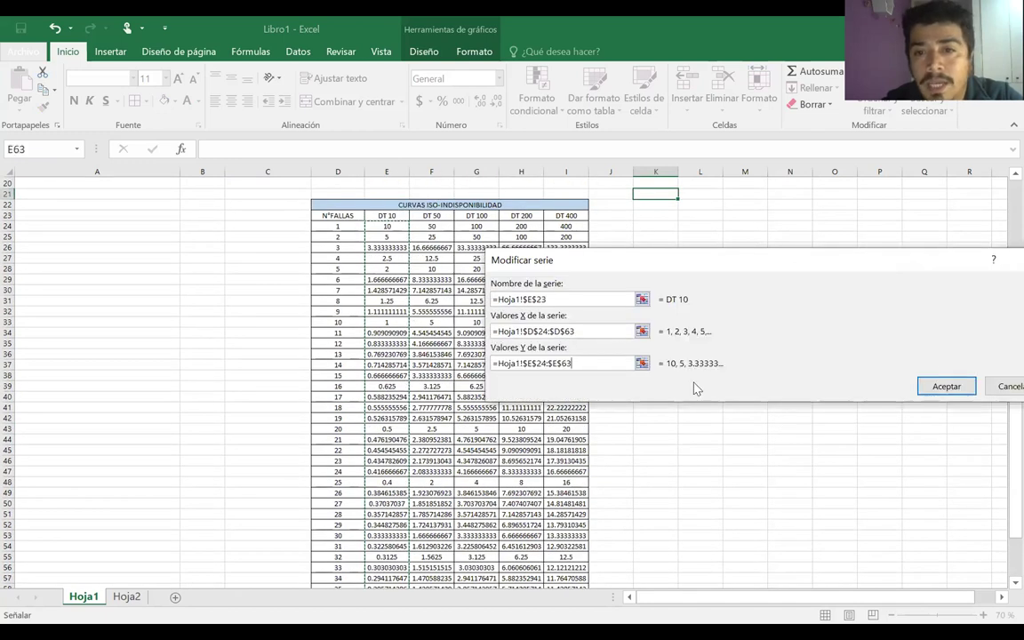
pyautogui.click(940, 388)
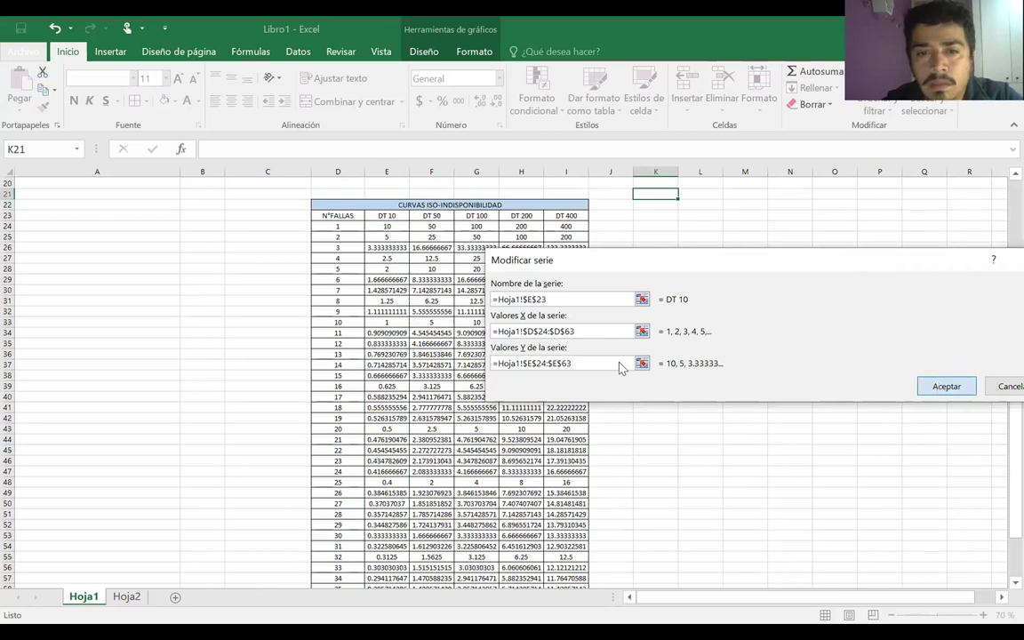
# Add the DT 50 curve as a series named from F23, with X values D24:D63 and Y values F24:F63
pyautogui.click(414, 325)
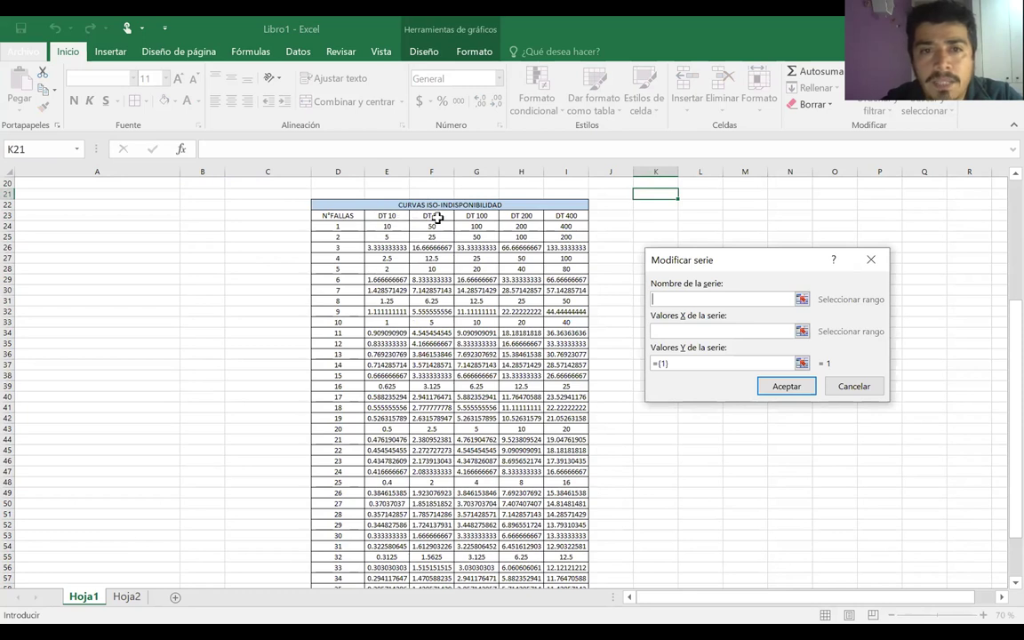
pyautogui.click(440, 215)
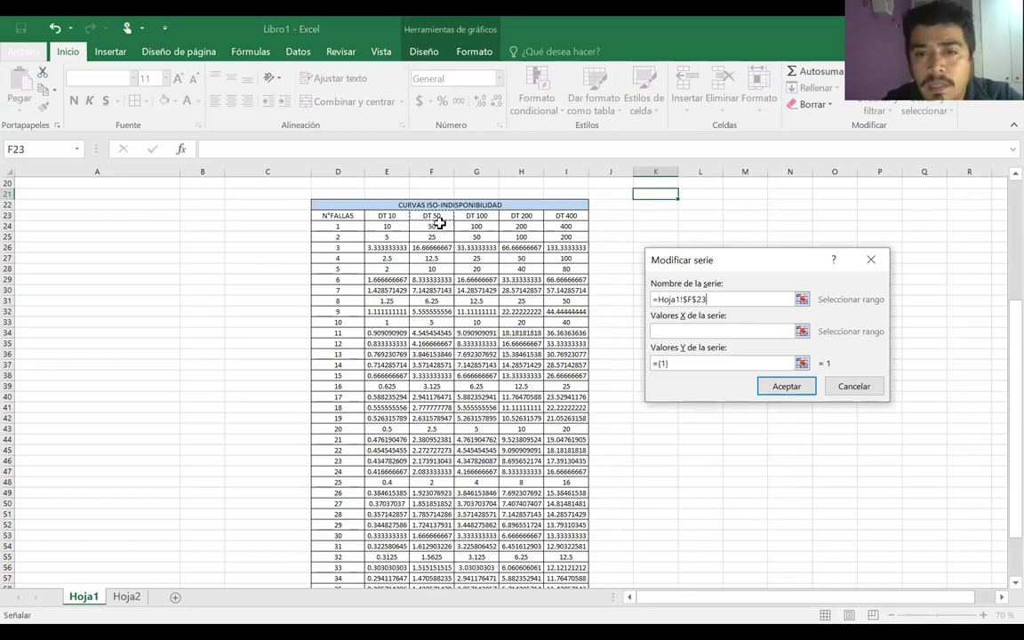
pyautogui.press('Tab')
pyautogui.click(339, 226)
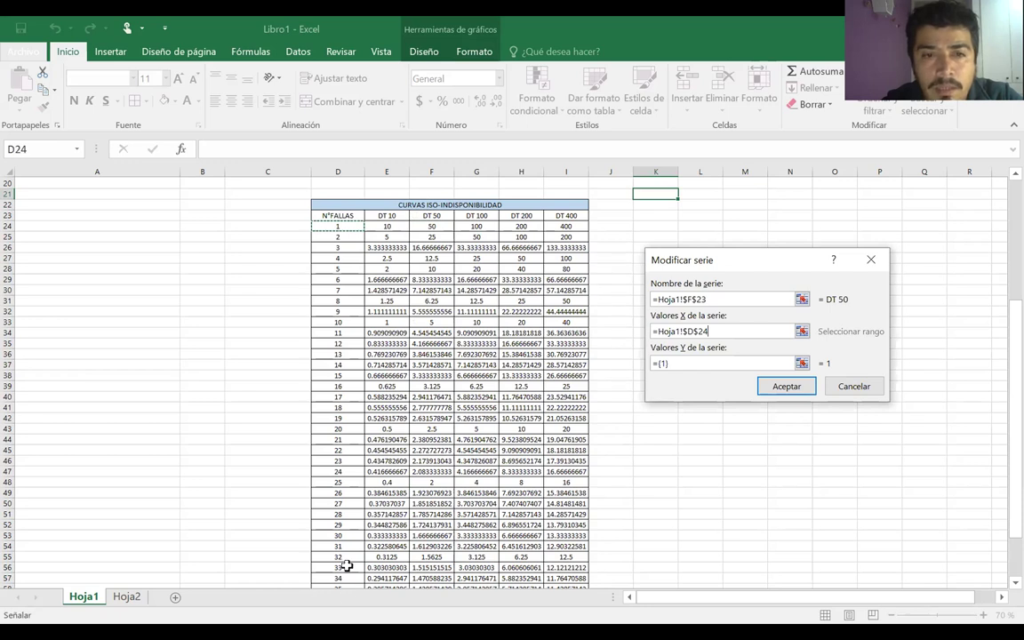
pyautogui.hotkey('ctrl', 'shift', 'Down')
pyautogui.press('Tab')
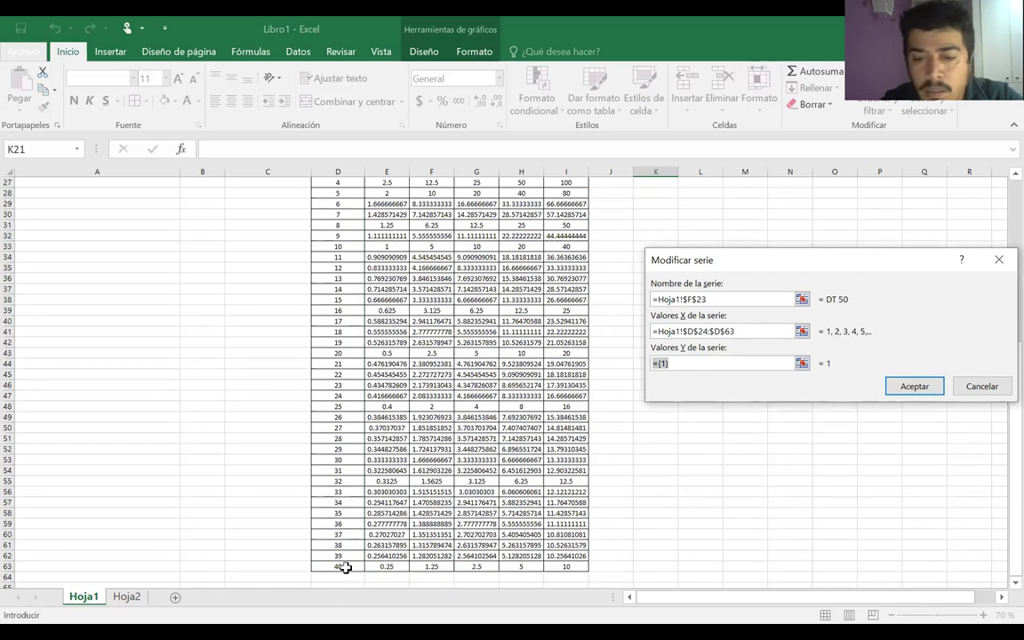
pyautogui.click(428, 565)
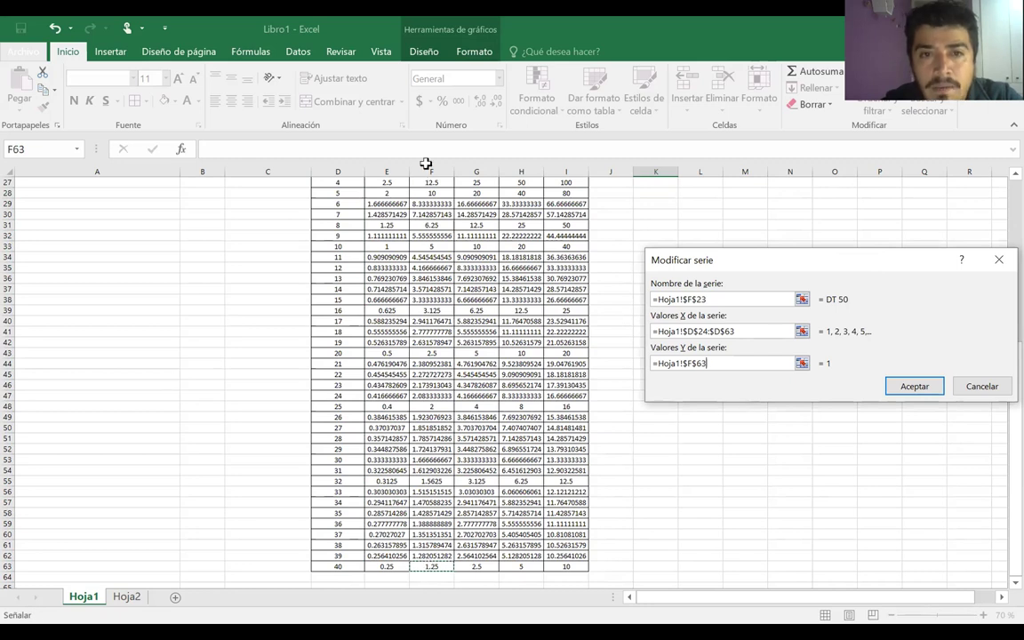
pyautogui.scroll(2, 423, 214)
pyautogui.keyDown('shift'); pyautogui.click(423, 215); pyautogui.keyUp('shift')
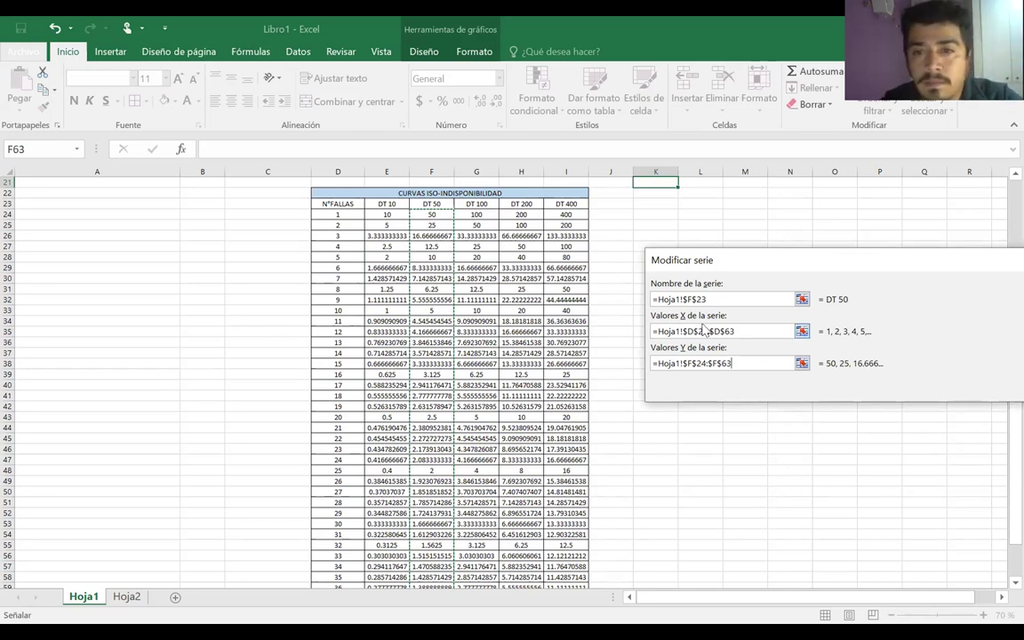
pyautogui.press('Return')
# Add the DT 100 curve as a series named from G23, with X values D24:D63 and Y values G24:G63
pyautogui.click(374, 297)
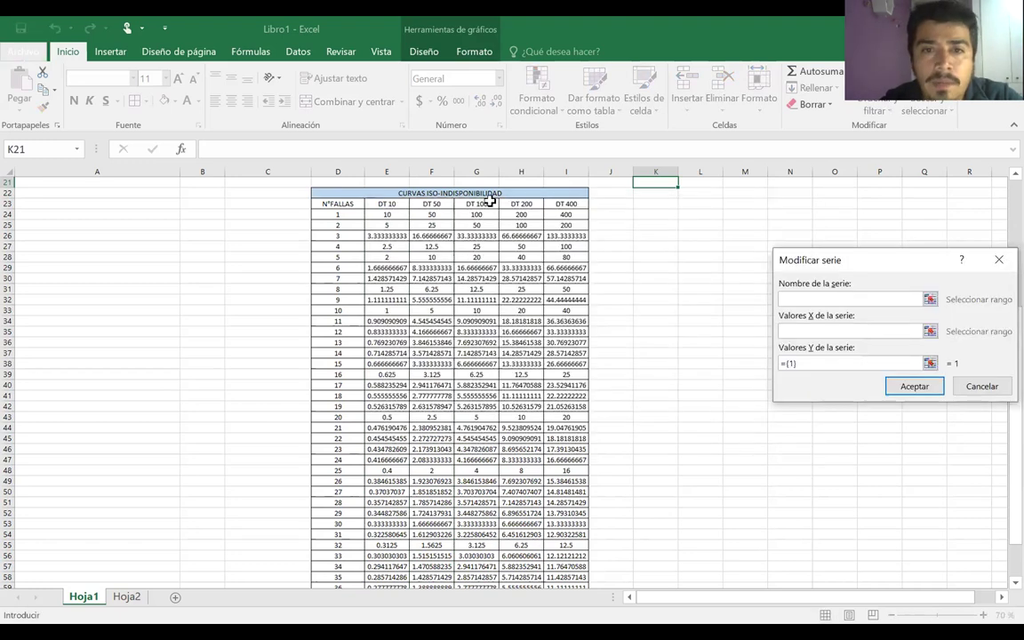
pyautogui.click(480, 204)
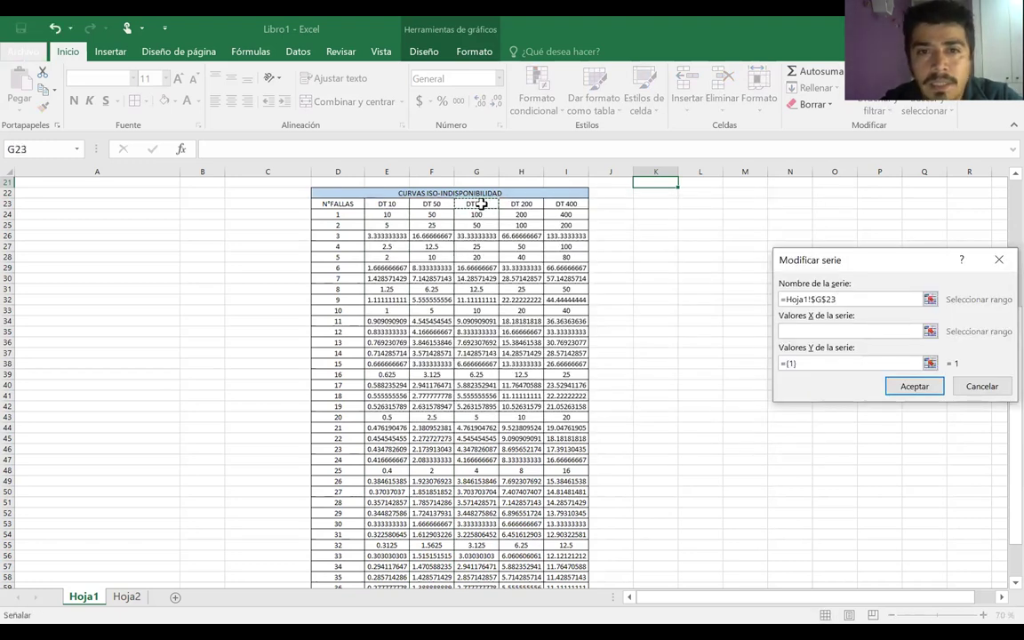
pyautogui.press('Tab')
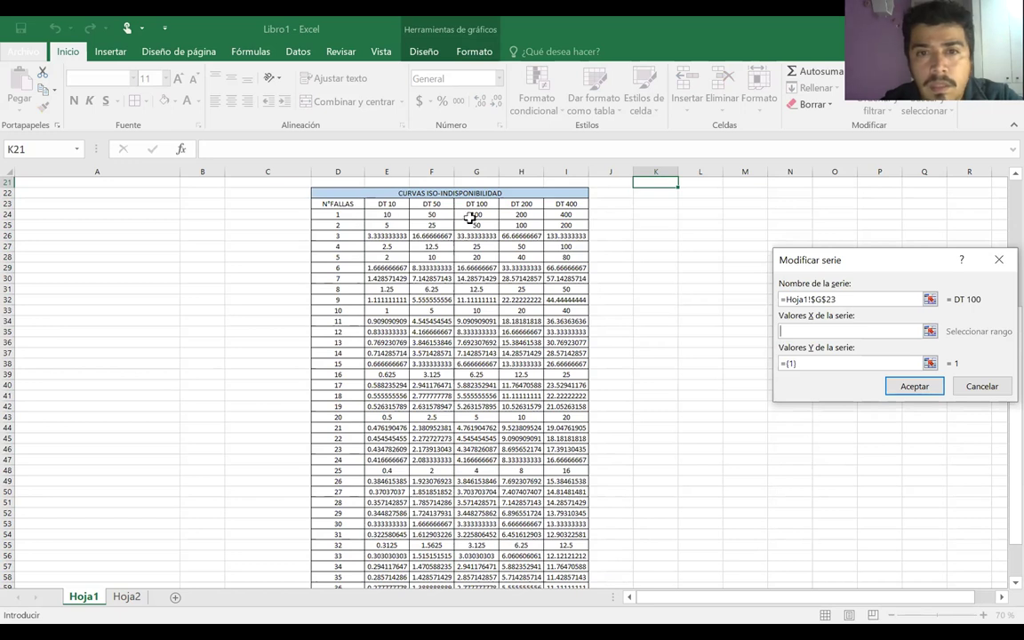
pyautogui.click(332, 216)
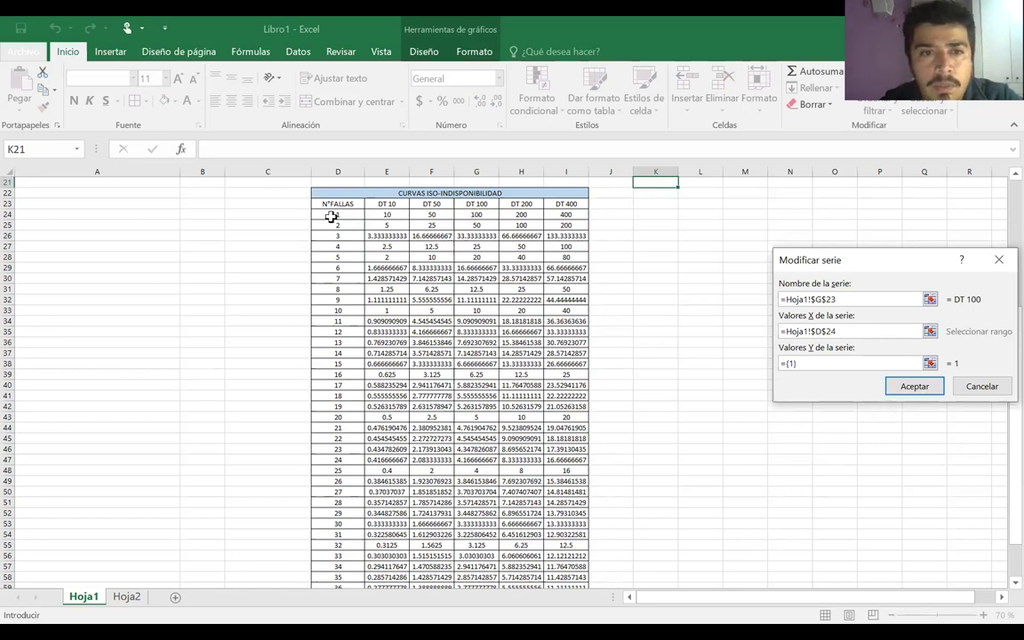
pyautogui.moveTo(362, 588); pyautogui.dragTo(361, 589)
pyautogui.press('Tab')
pyautogui.click(469, 566)
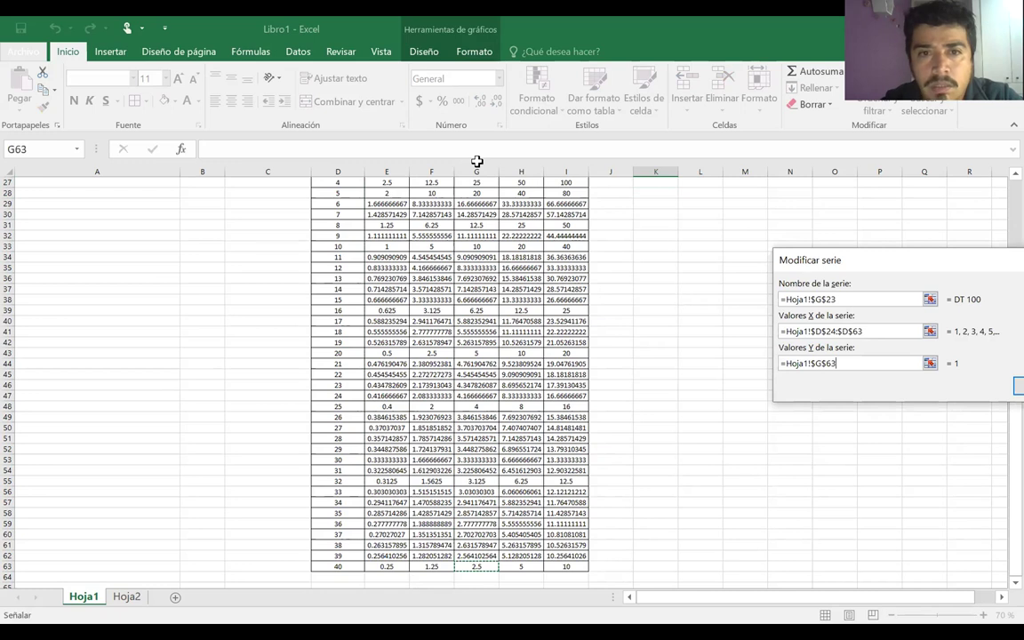
pyautogui.scroll(2, 474, 218)
pyautogui.keyDown('shift'); pyautogui.click(474, 218); pyautogui.keyUp('shift')
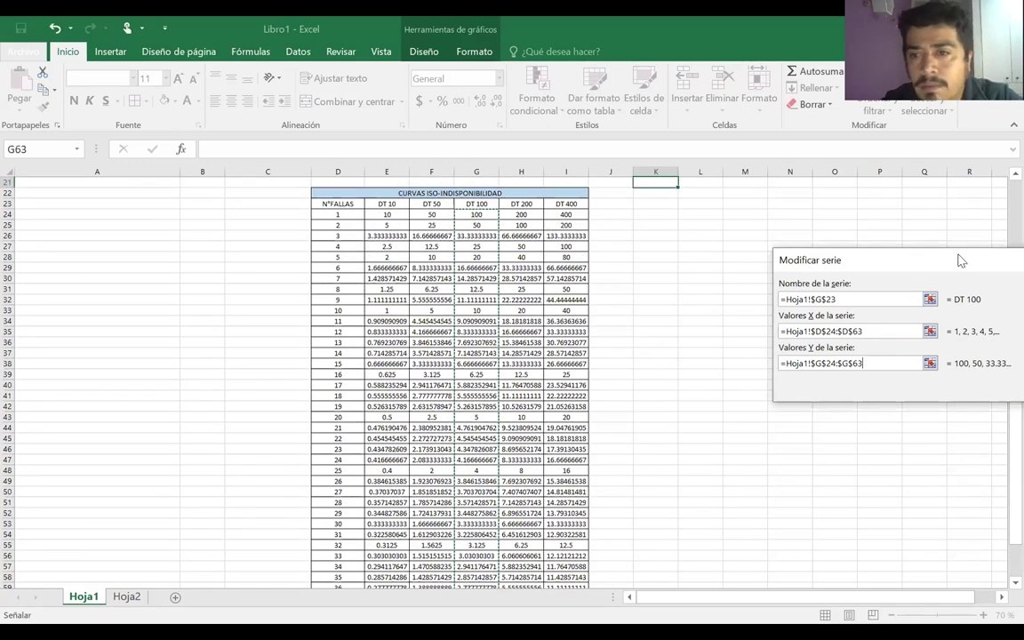
pyautogui.click(930, 362)
pyautogui.click(905, 419)
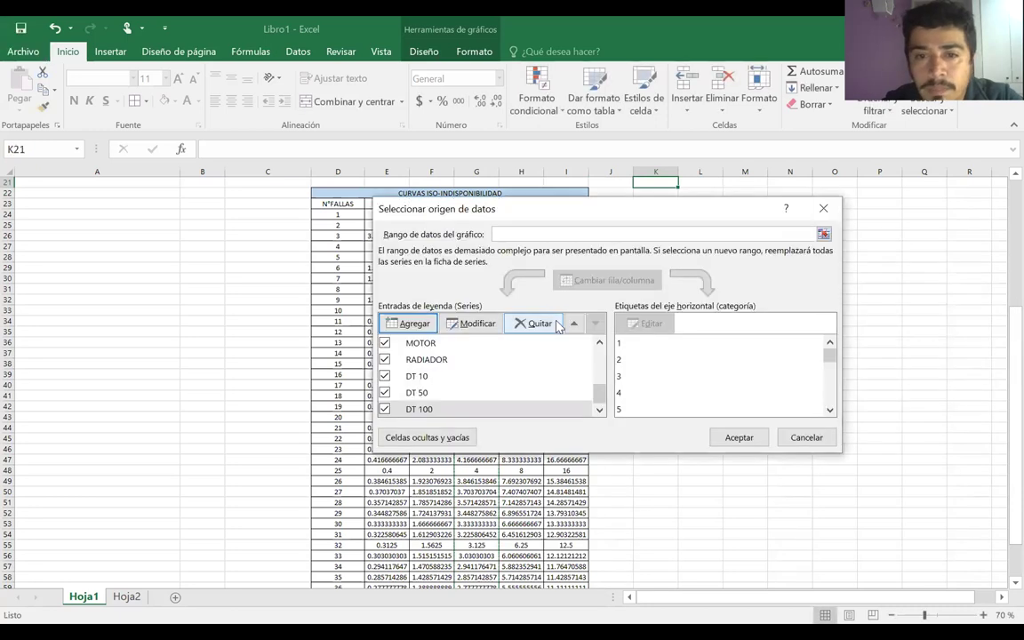
# Start another chart series named from the DT 200 header in H23, with X values D24:D63
pyautogui.click(525, 204)
pyautogui.press('Tab')
pyautogui.click(351, 217)
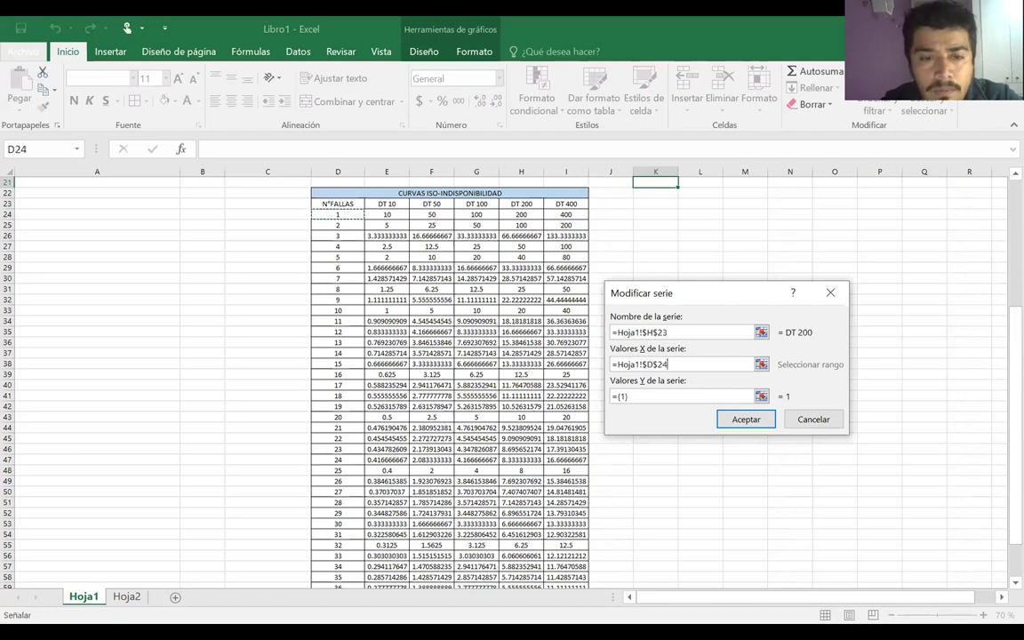
pyautogui.moveTo(351, 217); pyautogui.dragTo(339, 567)
pyautogui.press('Tab')
pyautogui.click(515, 565)
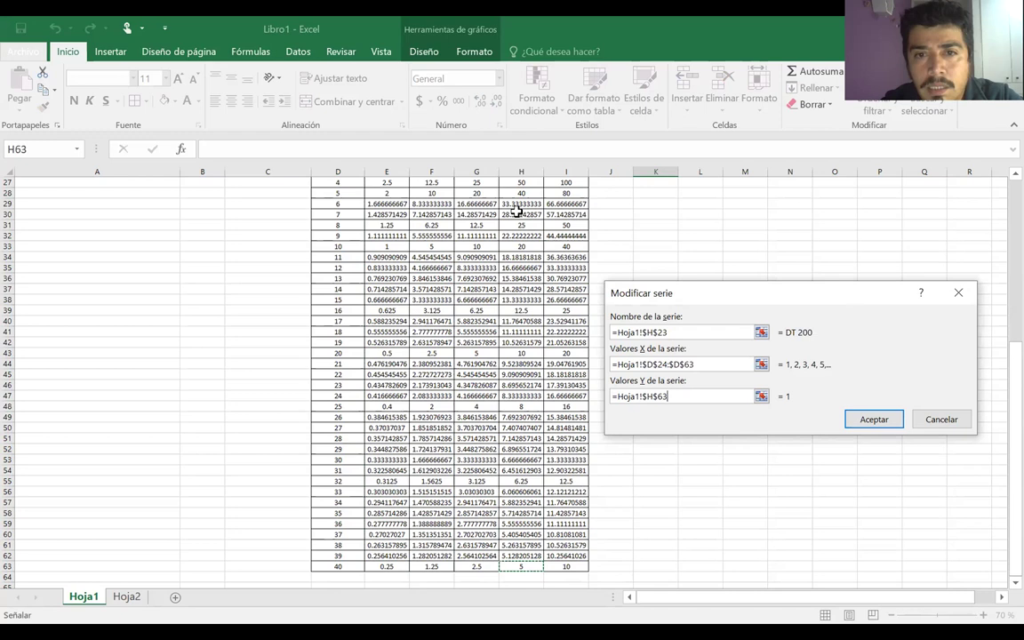
pyautogui.scroll(2, 516, 212)
pyautogui.moveTo(521, 214); pyautogui.dragTo(522, 225)
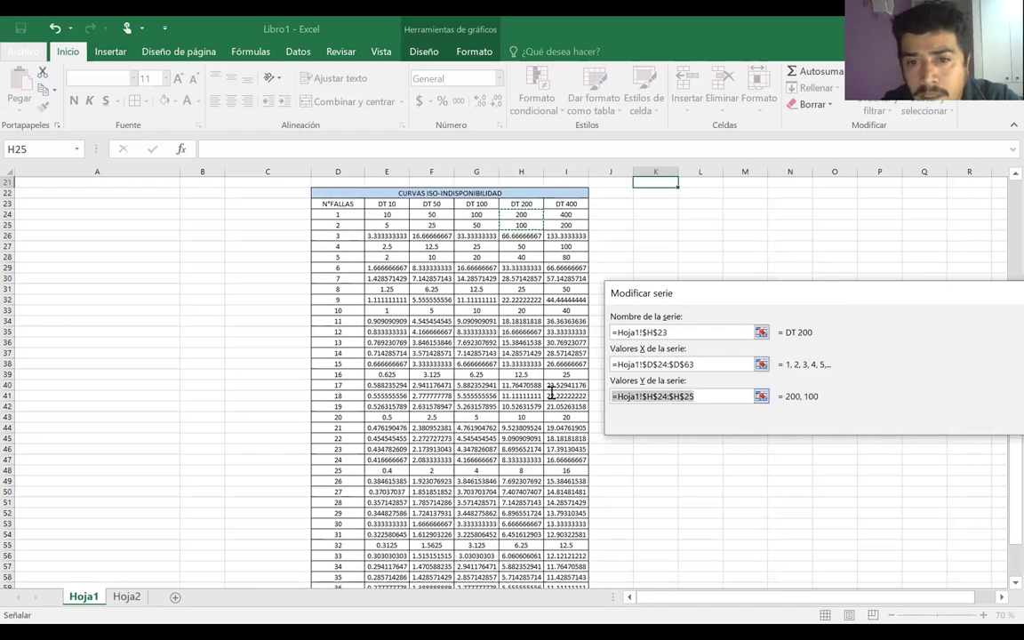
pyautogui.press('BackSpace')
# Set the DT 200 series' Y values to H24:H63, accept the series and apply the chart's new data source
pyautogui.click(526, 214)
pyautogui.moveTo(525, 221); pyautogui.dragTo(520, 559)
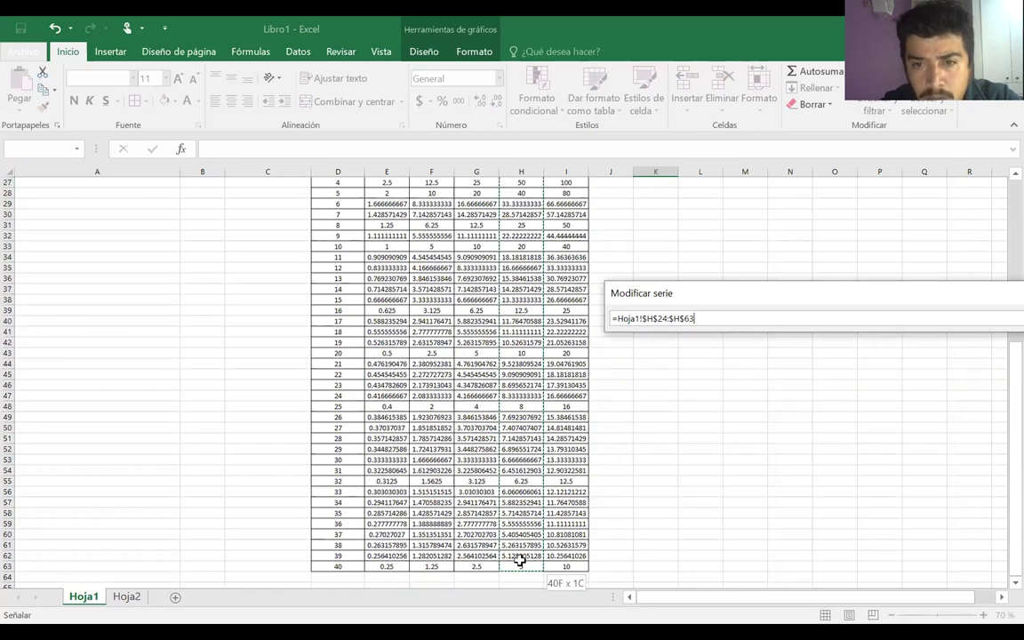
pyautogui.press('Return')
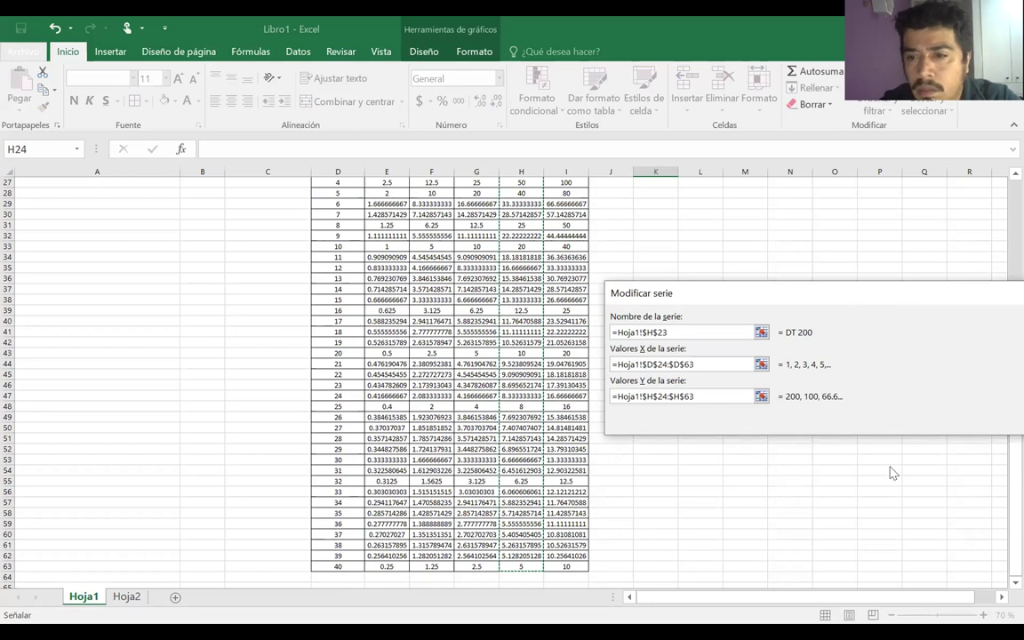
pyautogui.click(852, 418)
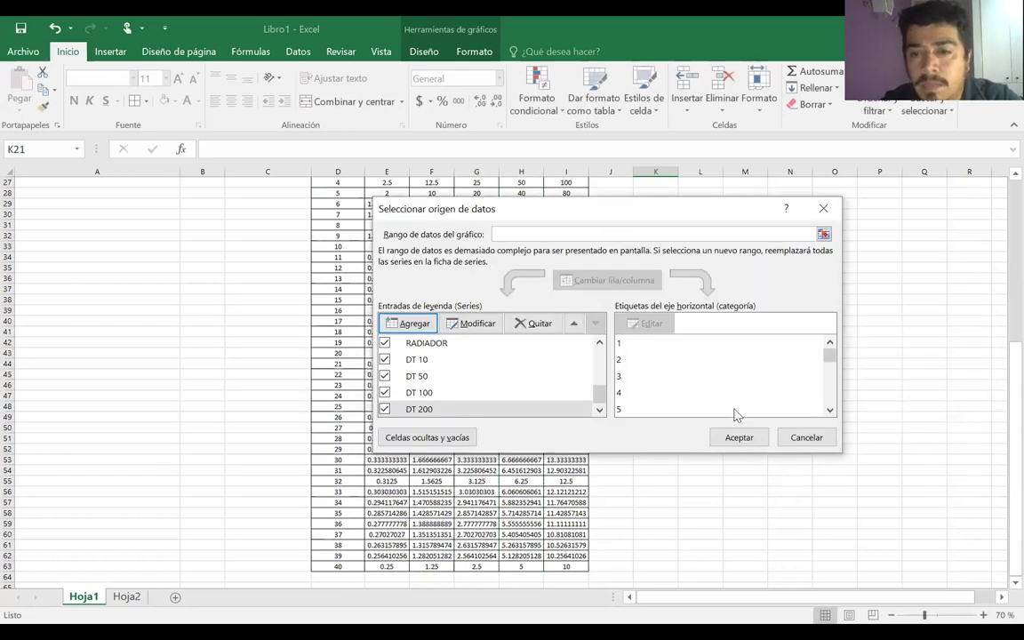
pyautogui.click(737, 438)
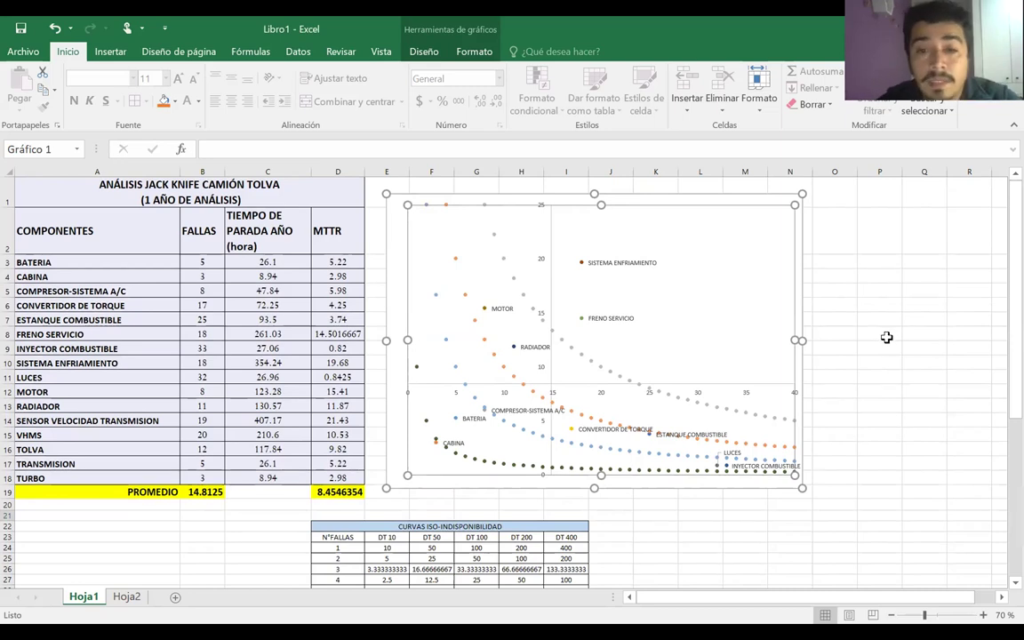
# Enlarge the Jack-Knife chart and move it to span about columns G to T and rows 1 to 23
pyautogui.hscroll(3, 886, 337)
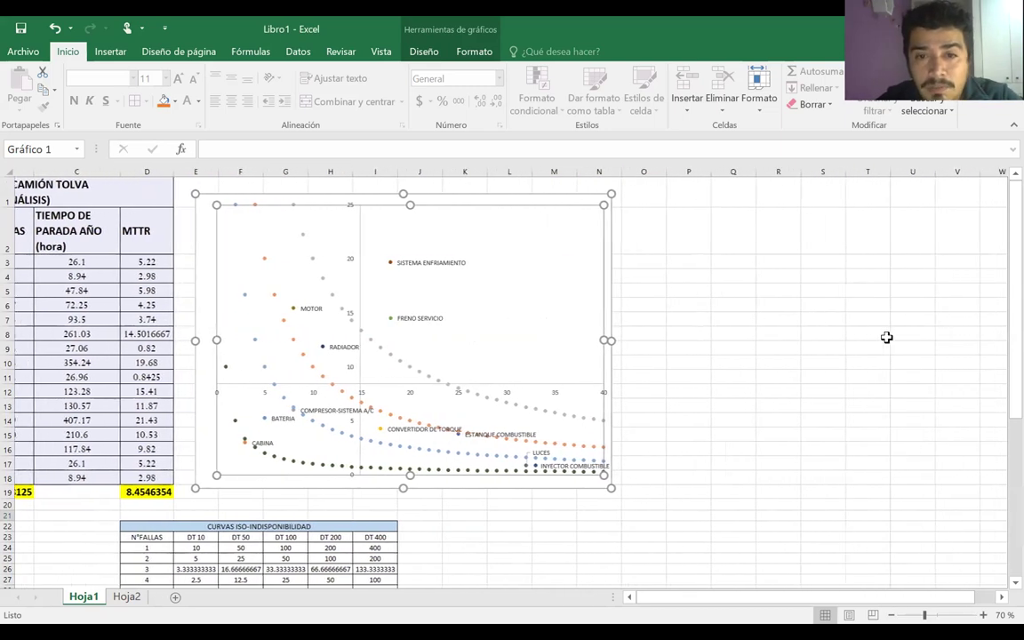
pyautogui.moveTo(637, 490); pyautogui.dragTo(861, 544)
pyautogui.moveTo(501, 197); pyautogui.dragTo(566, 193)
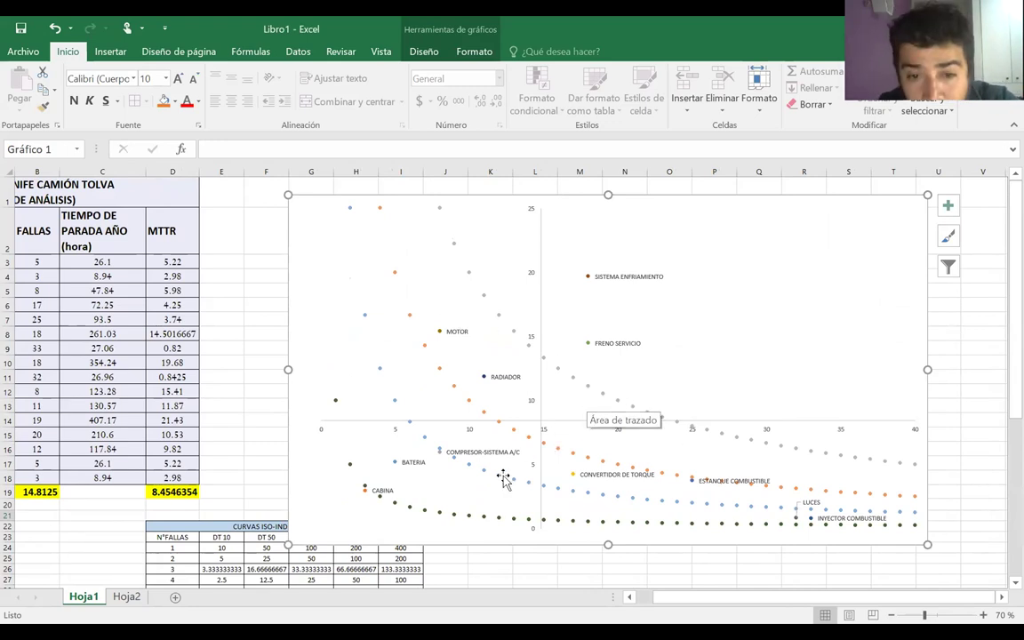
# Change the DT 10 series' chart type to scatter with smooth lines (Dispersión con líneas suavizadas)
pyautogui.click(454, 518)
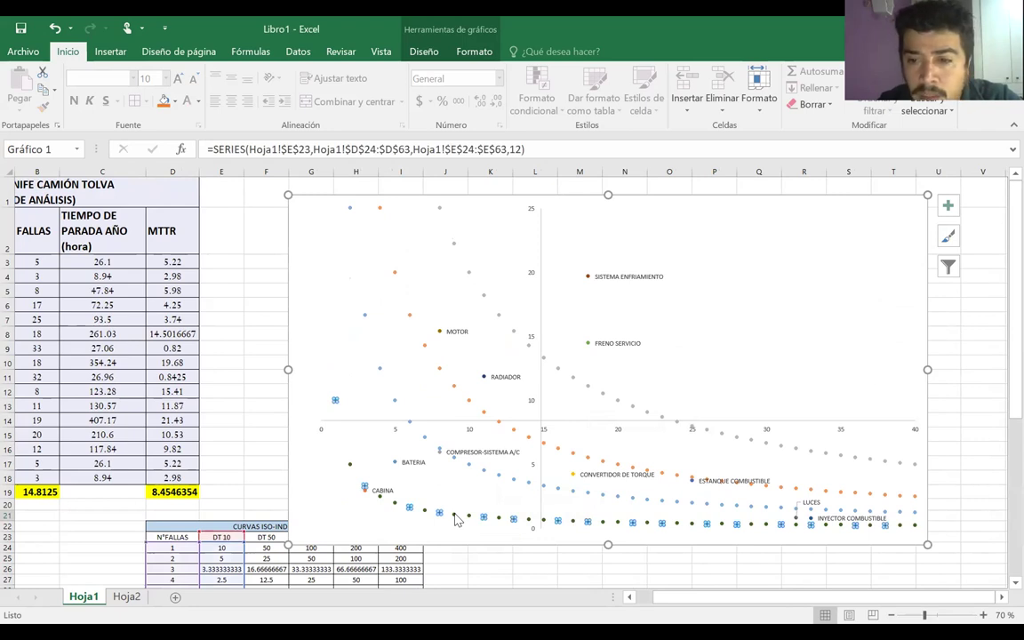
pyautogui.rightClick(456, 520)
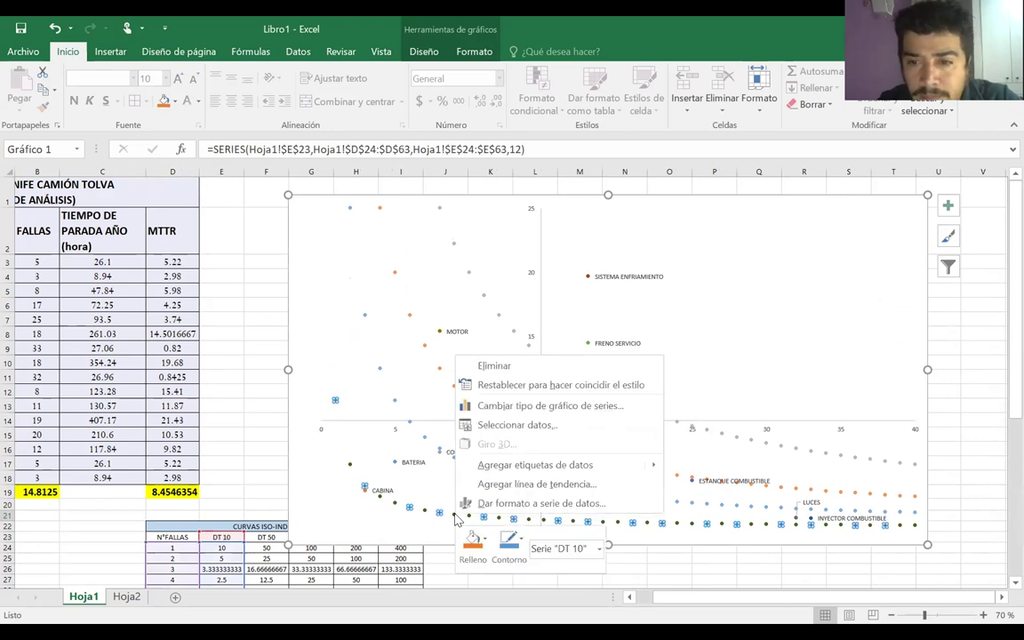
pyautogui.click(590, 415)
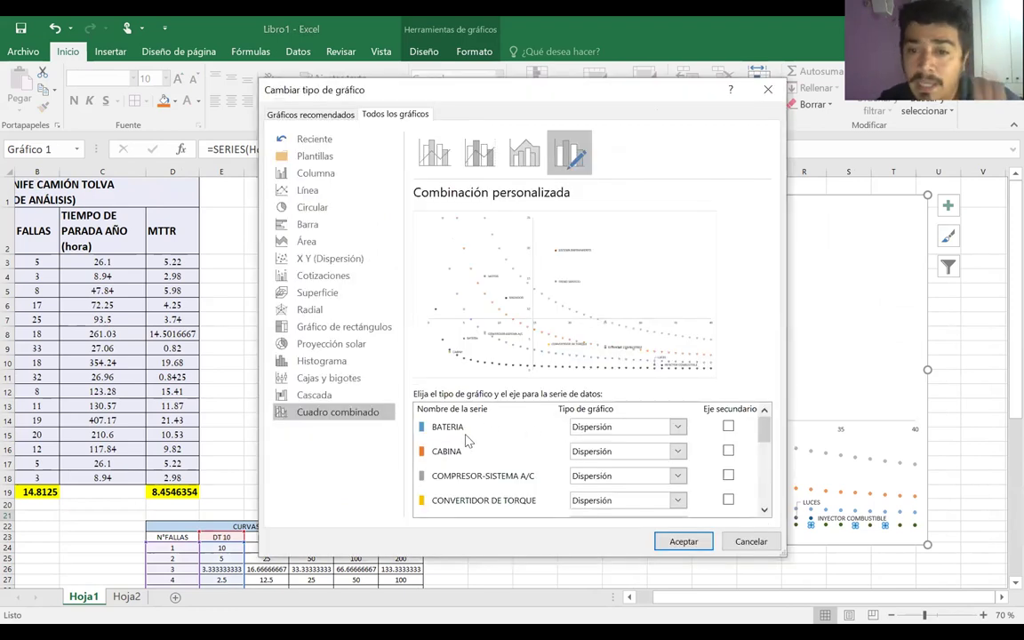
pyautogui.moveTo(770, 433); pyautogui.dragTo(765, 495)
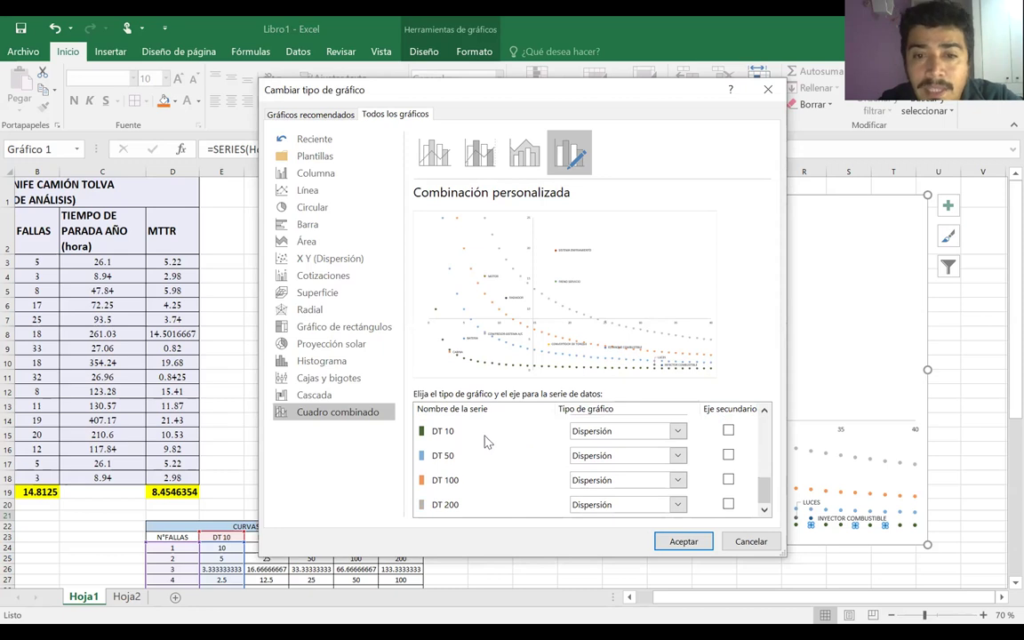
pyautogui.click(678, 432)
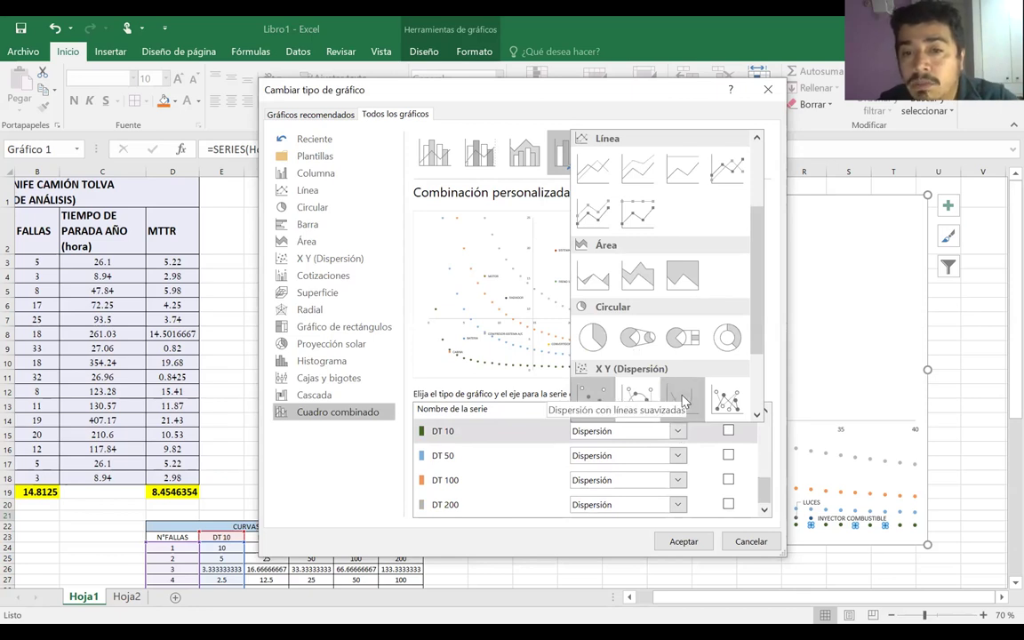
pyautogui.click(684, 401)
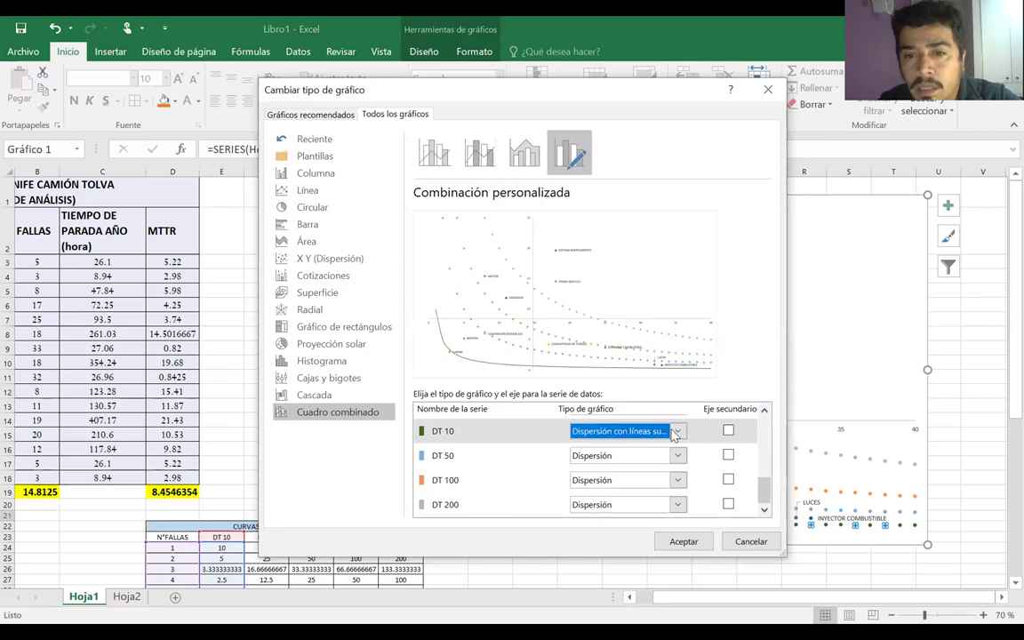
# Set the DT 50, DT 100 and DT 200 series to scatter with smooth lines as well and apply the chart type changes
pyautogui.click(679, 457)
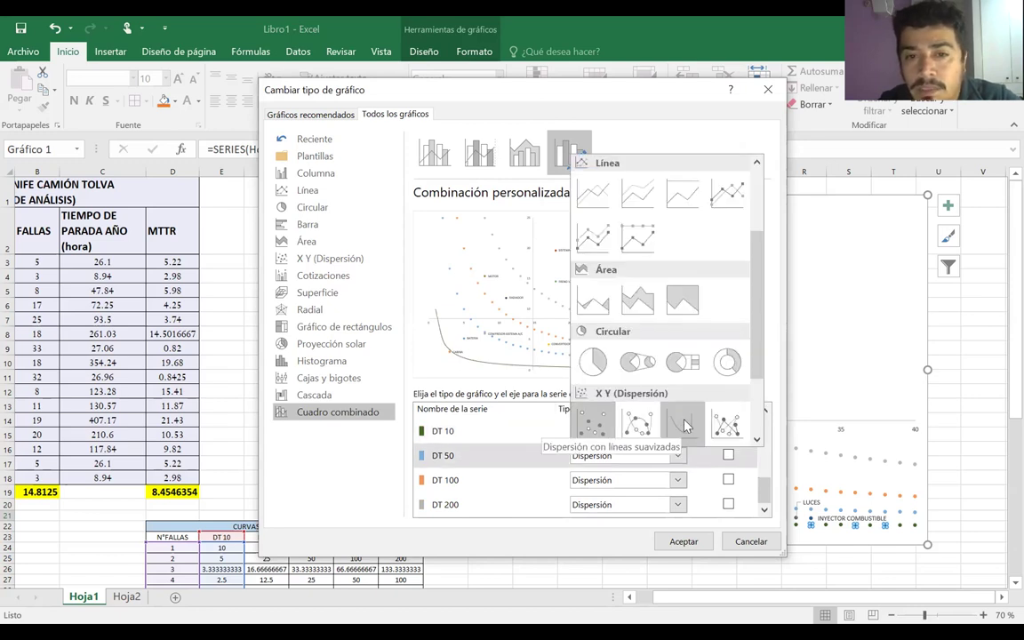
pyautogui.click(684, 425)
pyautogui.click(679, 484)
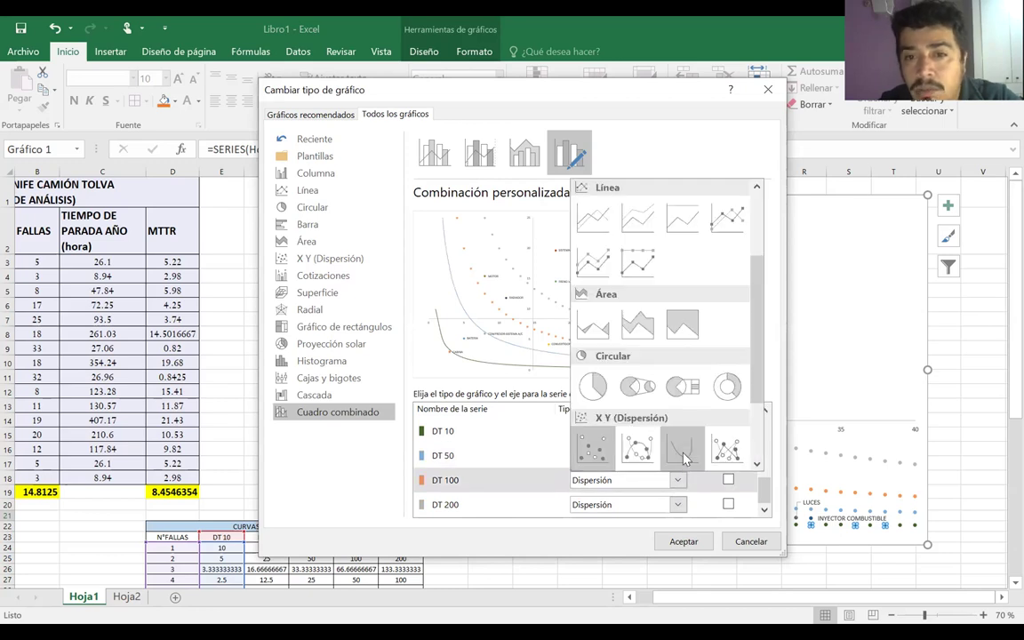
pyautogui.click(684, 457)
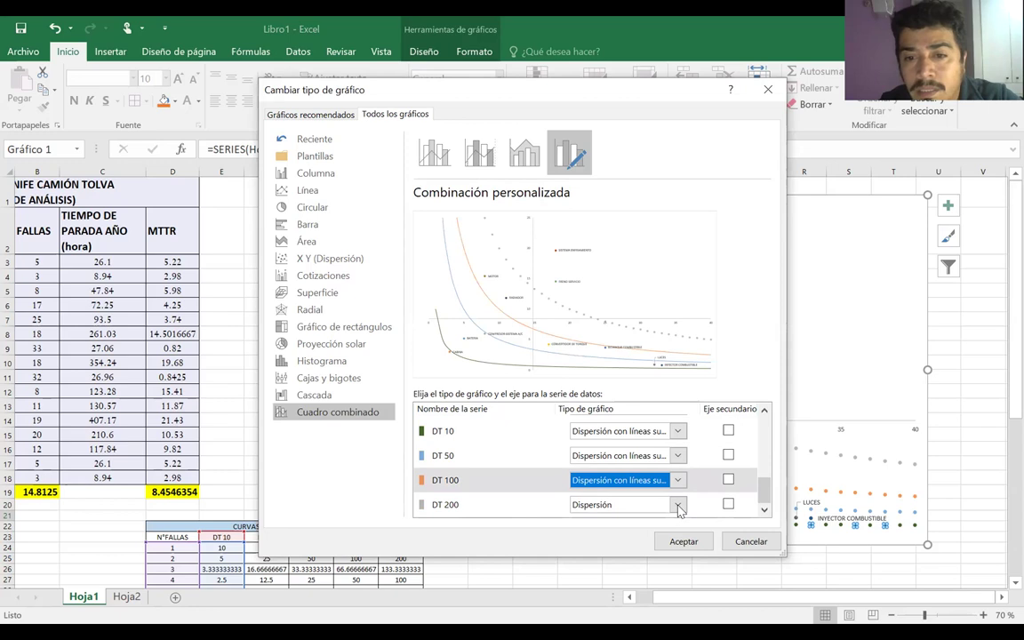
pyautogui.click(678, 505)
pyautogui.click(682, 477)
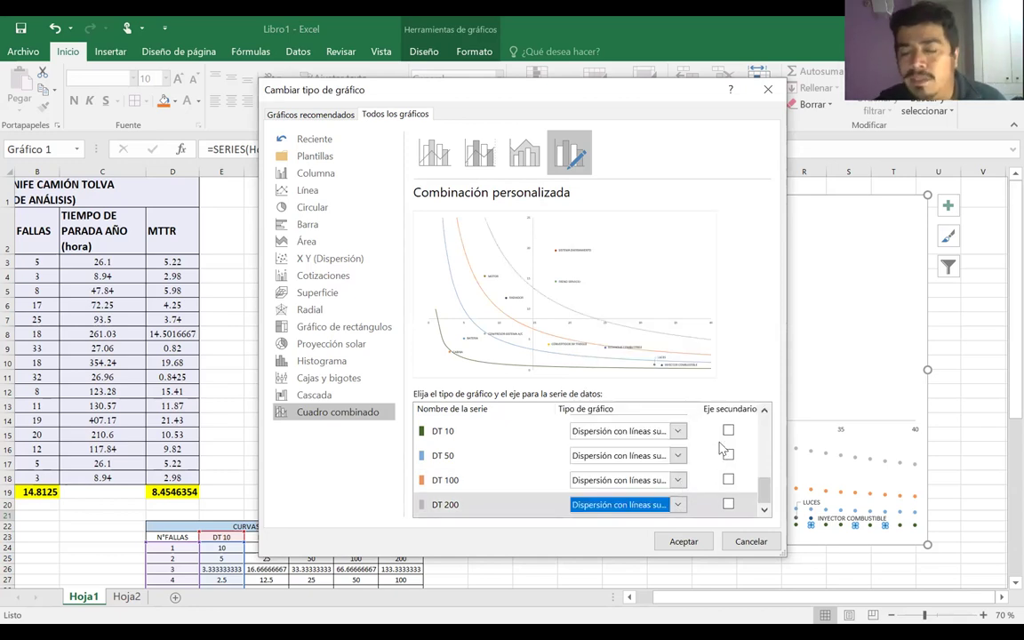
pyautogui.click(681, 542)
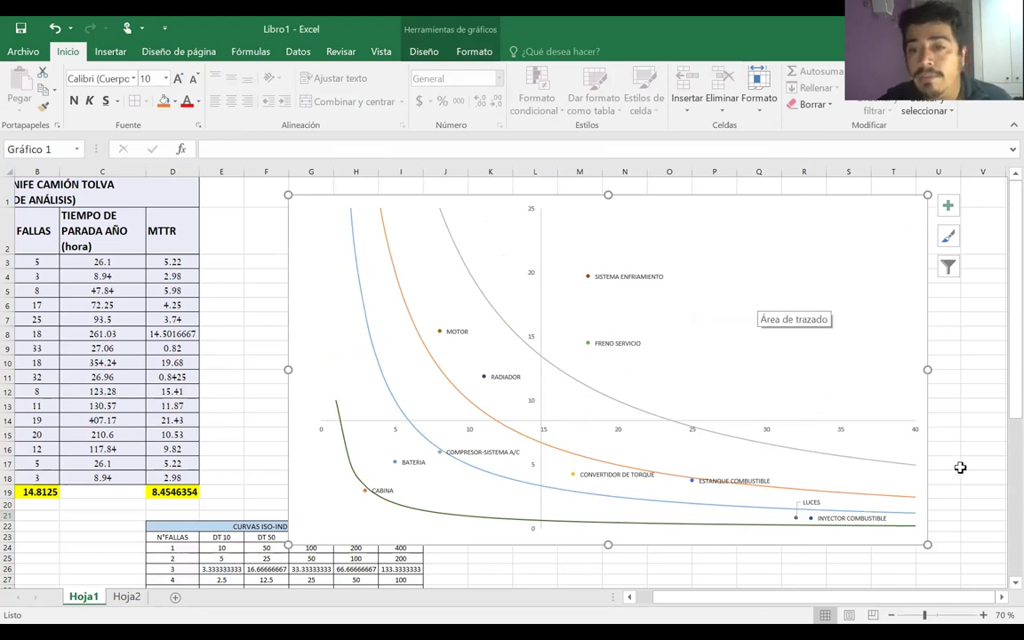
# Format the chart's horizontal axis with a base-10 logarithmic scale
pyautogui.click(842, 432)
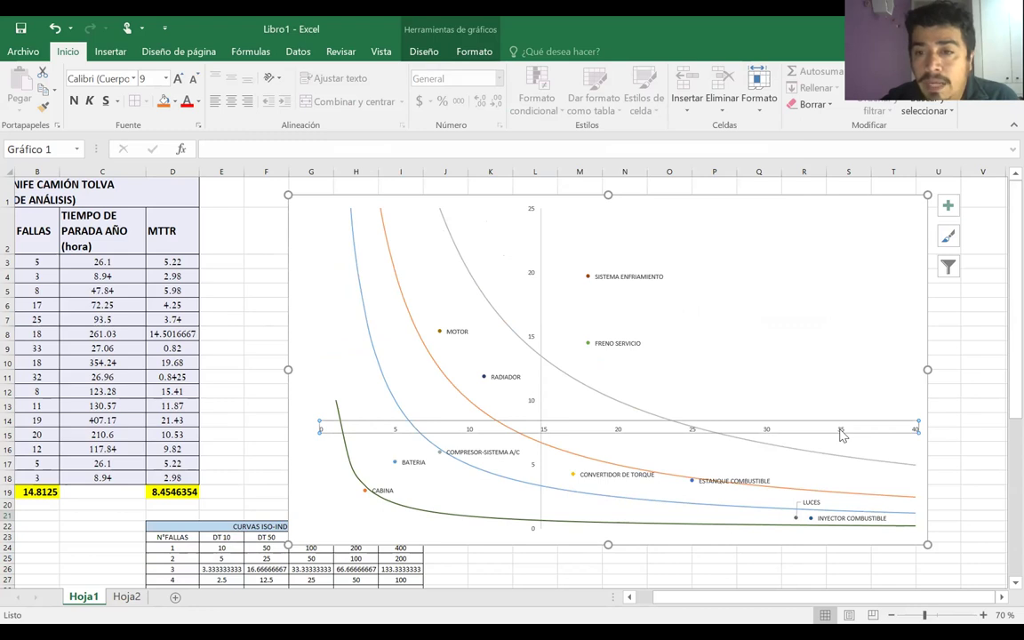
pyautogui.rightClick(842, 432)
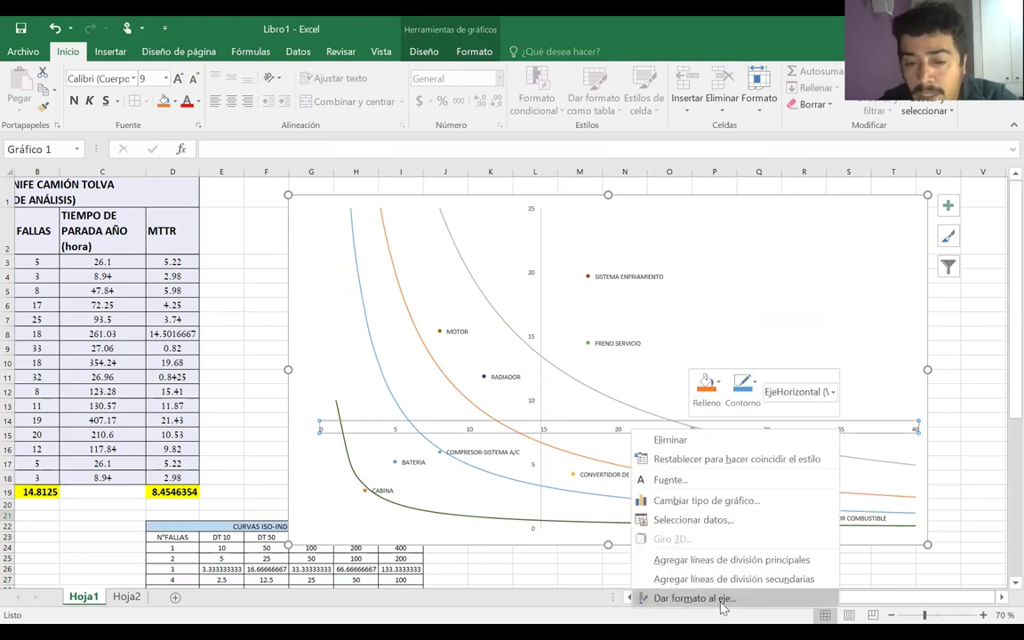
pyautogui.click(694, 599)
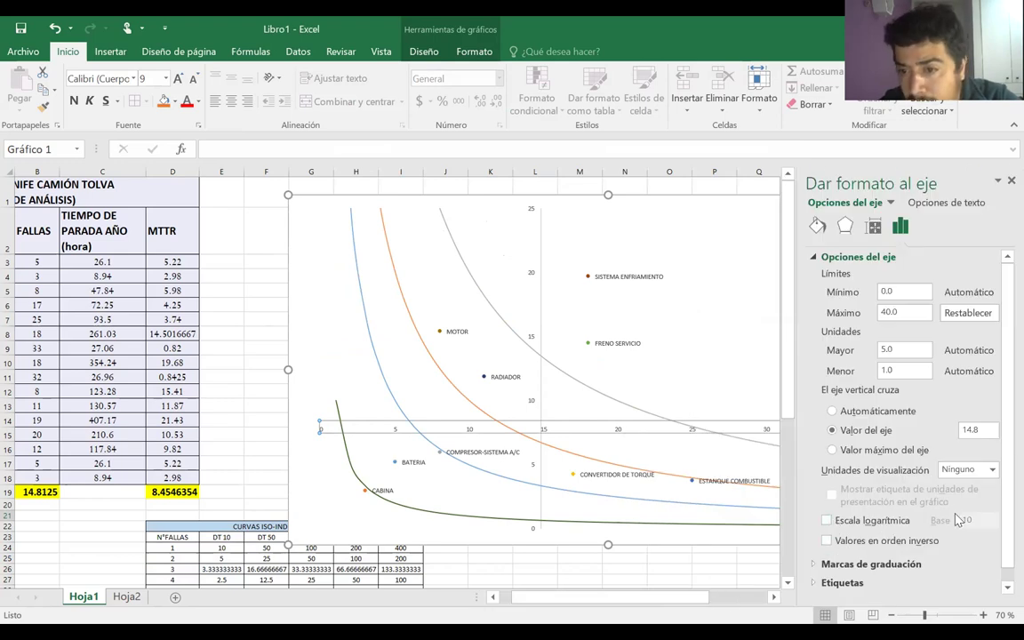
pyautogui.click(828, 521)
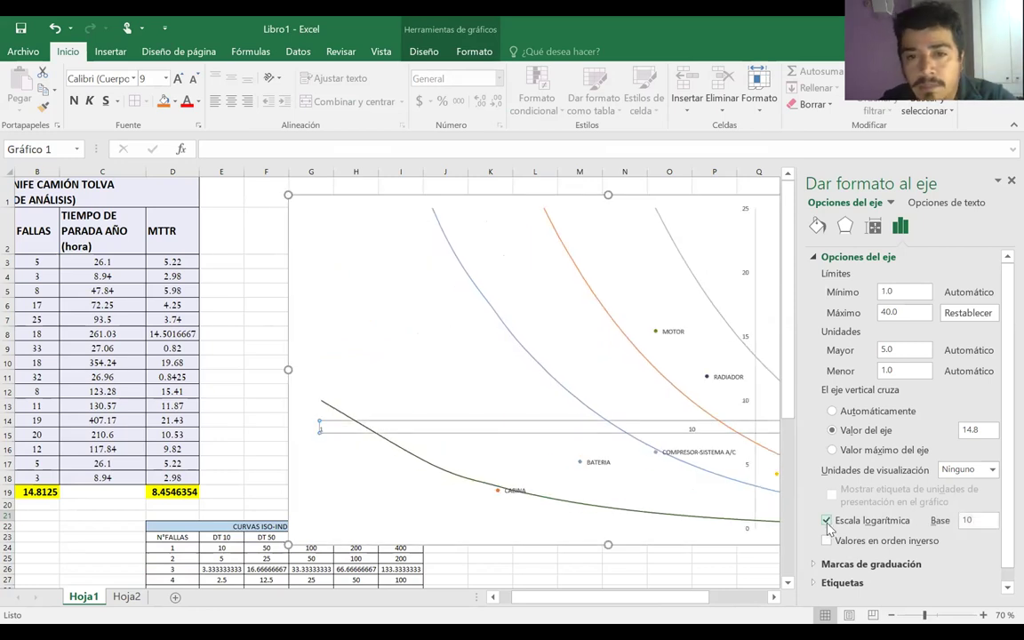
pyautogui.click(1011, 180)
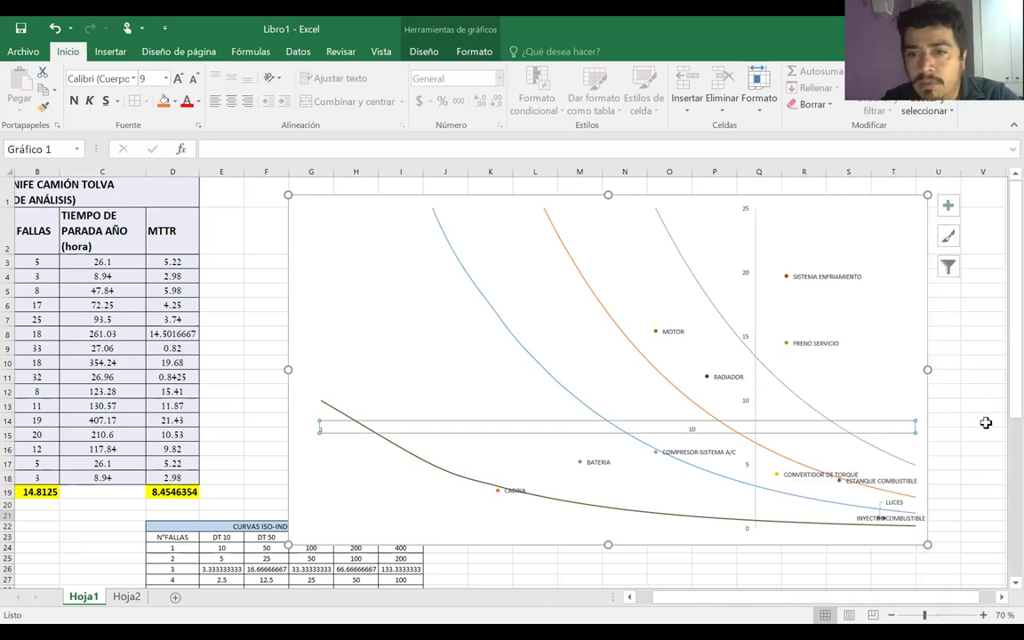
pyautogui.click(986, 423)
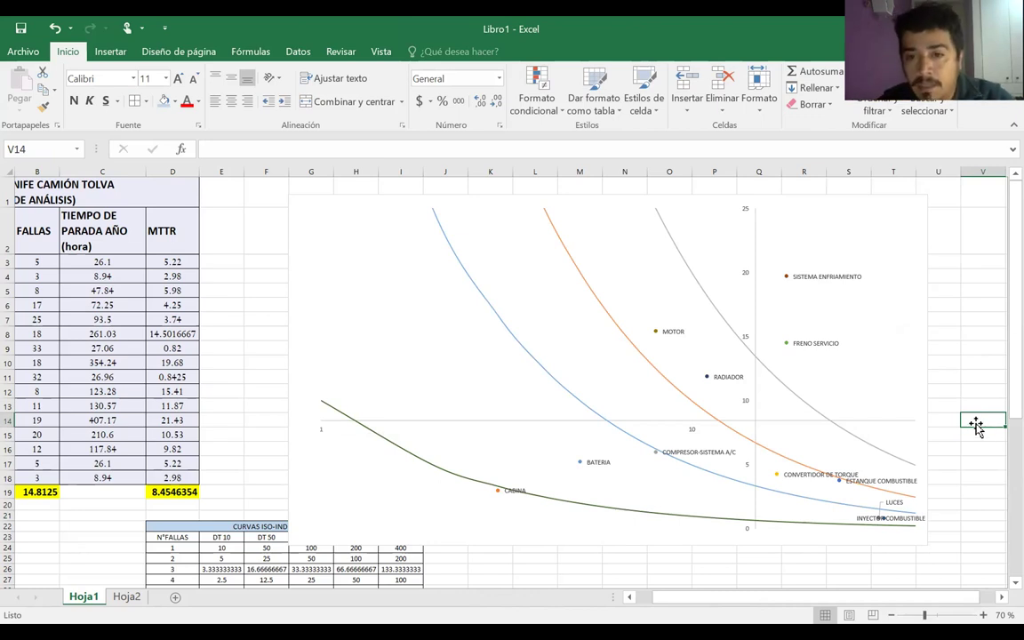
# Switch the chart's vertical axis to a base-10 logarithmic scale
pyautogui.click(745, 280)
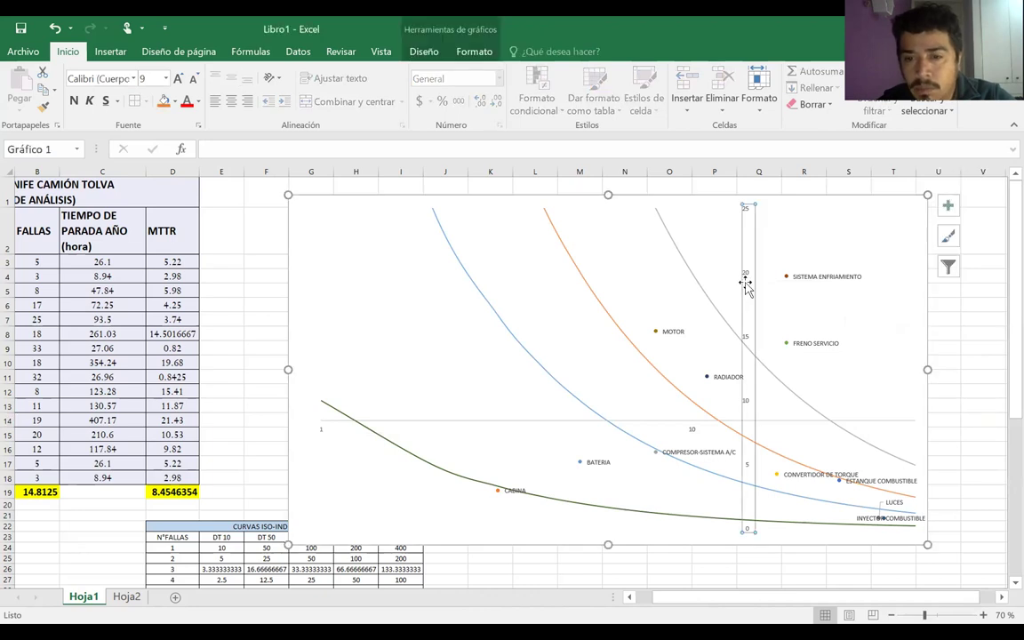
pyautogui.rightClick(745, 278)
pyautogui.click(743, 274)
pyautogui.rightClick(743, 274)
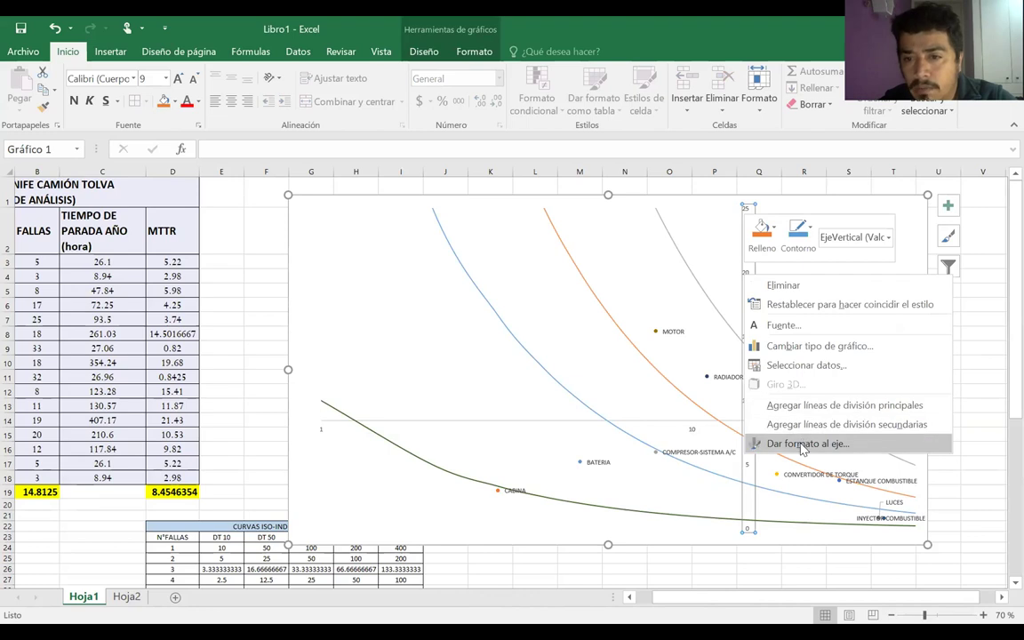
pyautogui.click(818, 442)
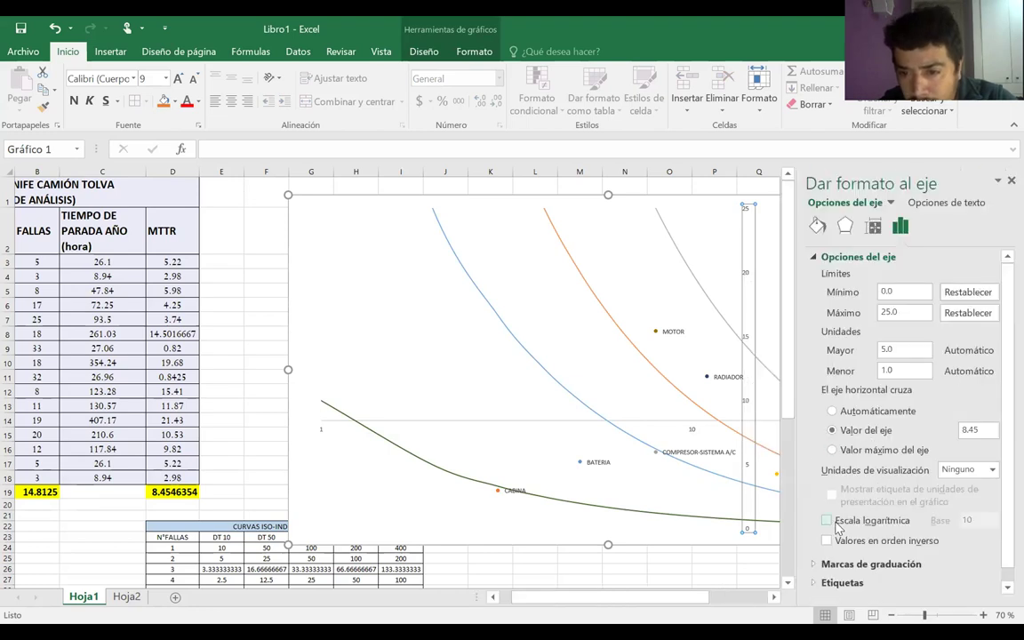
pyautogui.click(827, 521)
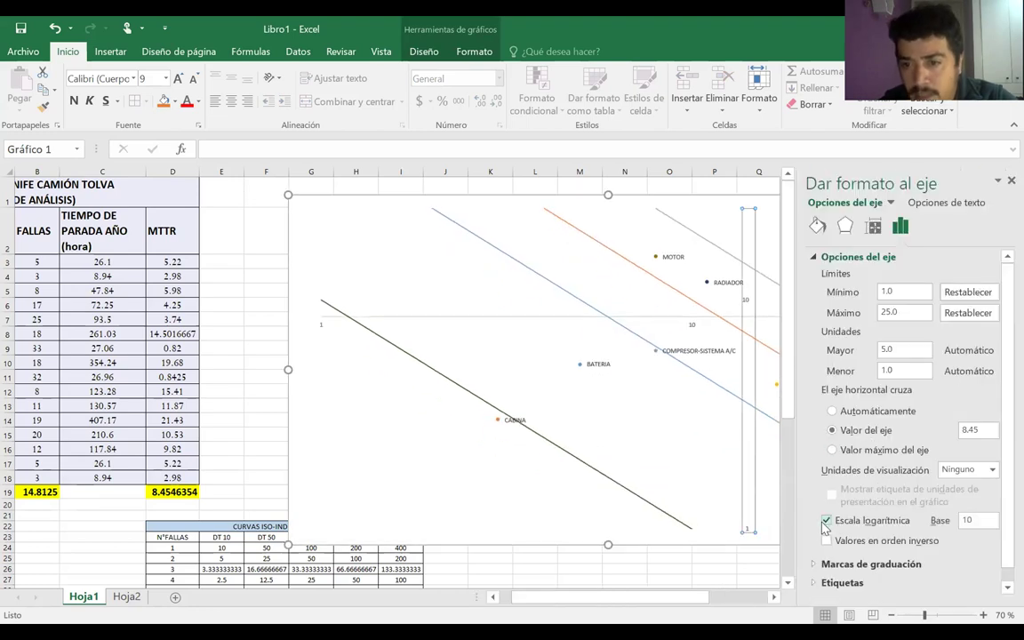
pyautogui.click(999, 183)
pyautogui.click(964, 466)
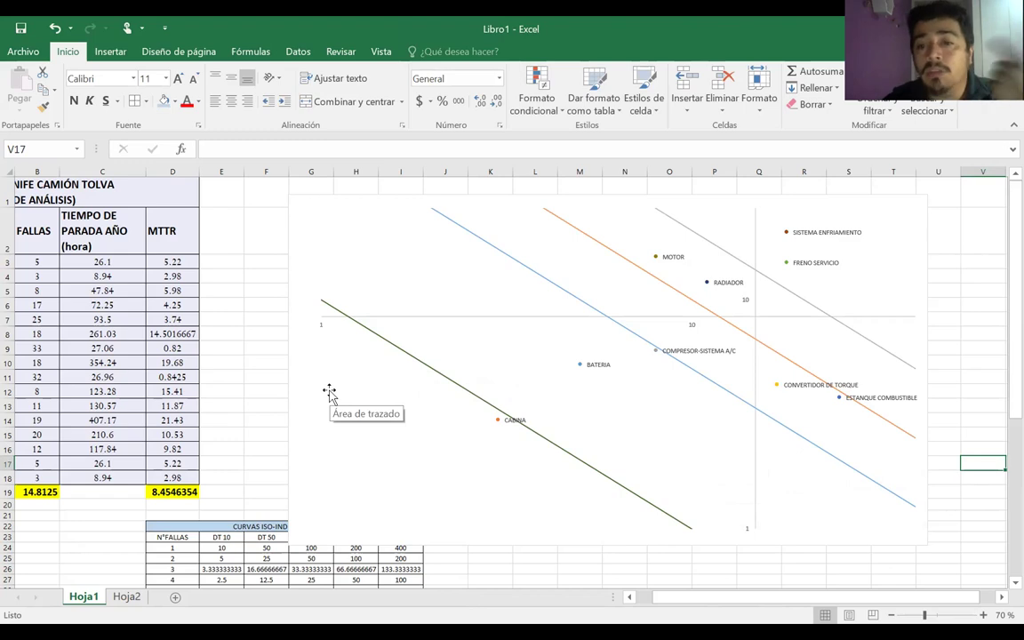
# Check the MTTR value in D9 and set the vertical axis minimum to 0.5
pyautogui.click(173, 349)
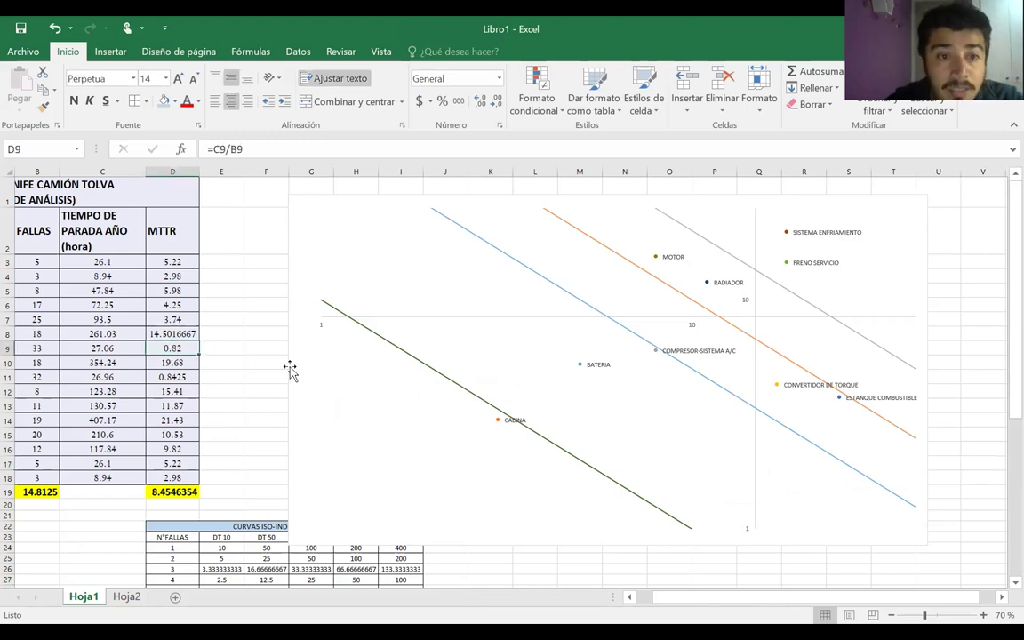
pyautogui.click(745, 530)
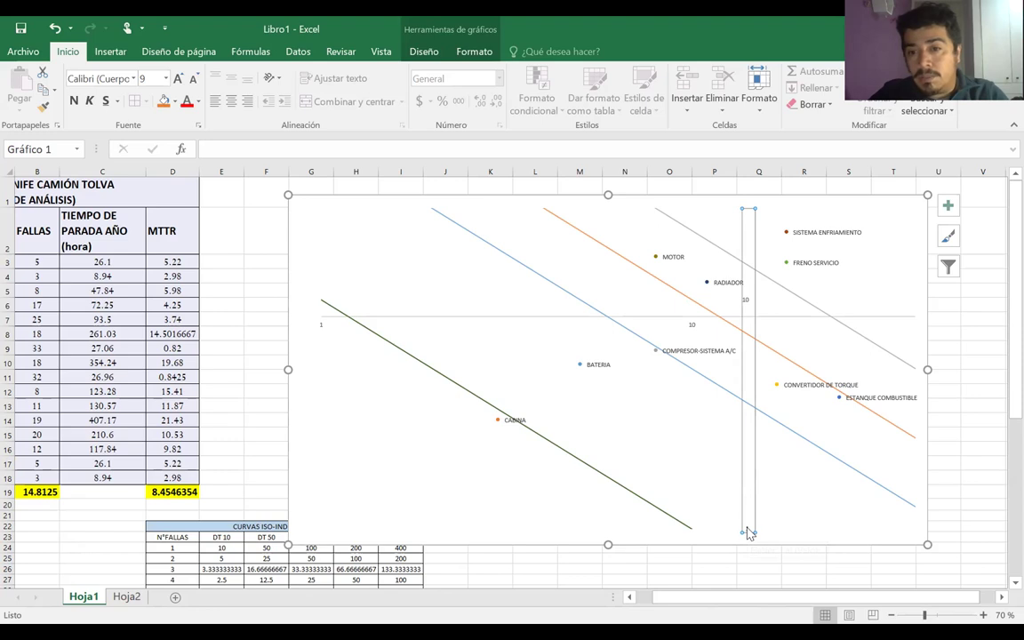
pyautogui.rightClick(749, 532)
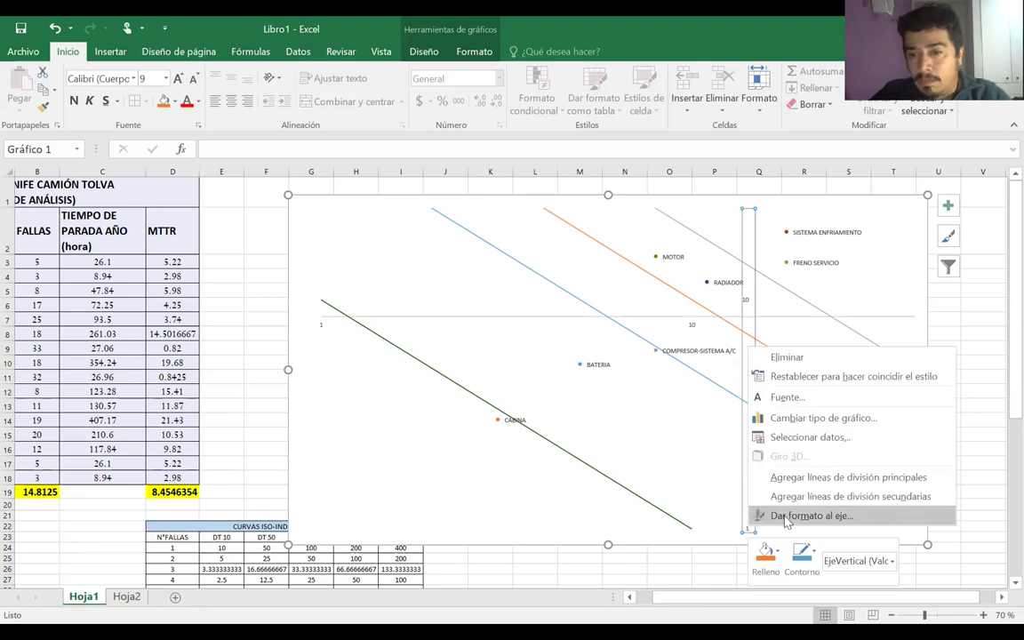
pyautogui.click(786, 516)
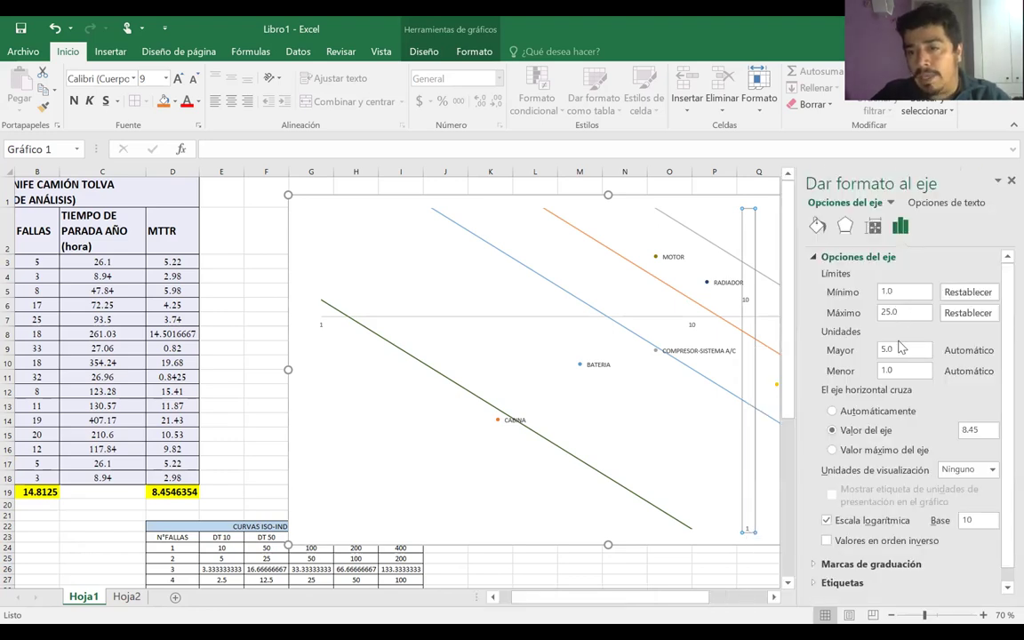
pyautogui.doubleClick(902, 291)
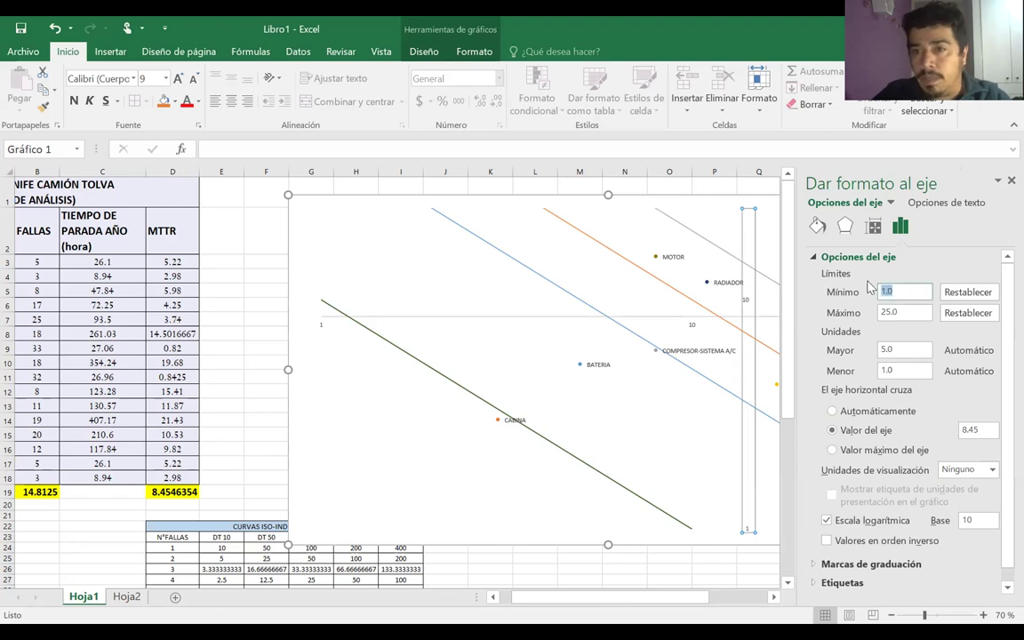
pyautogui.write('0.5')
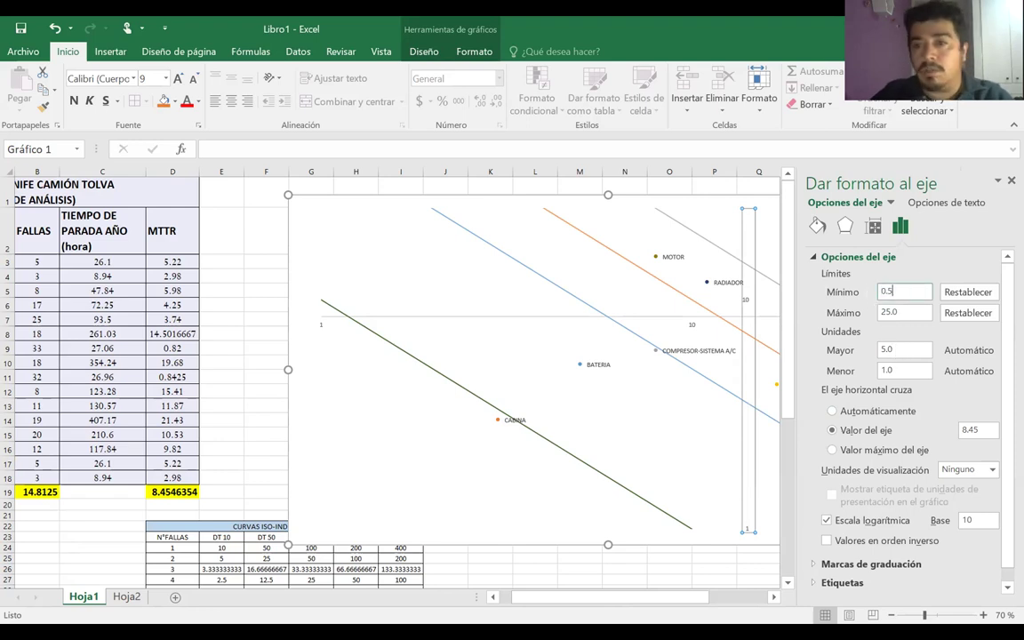
pyautogui.press('Return')
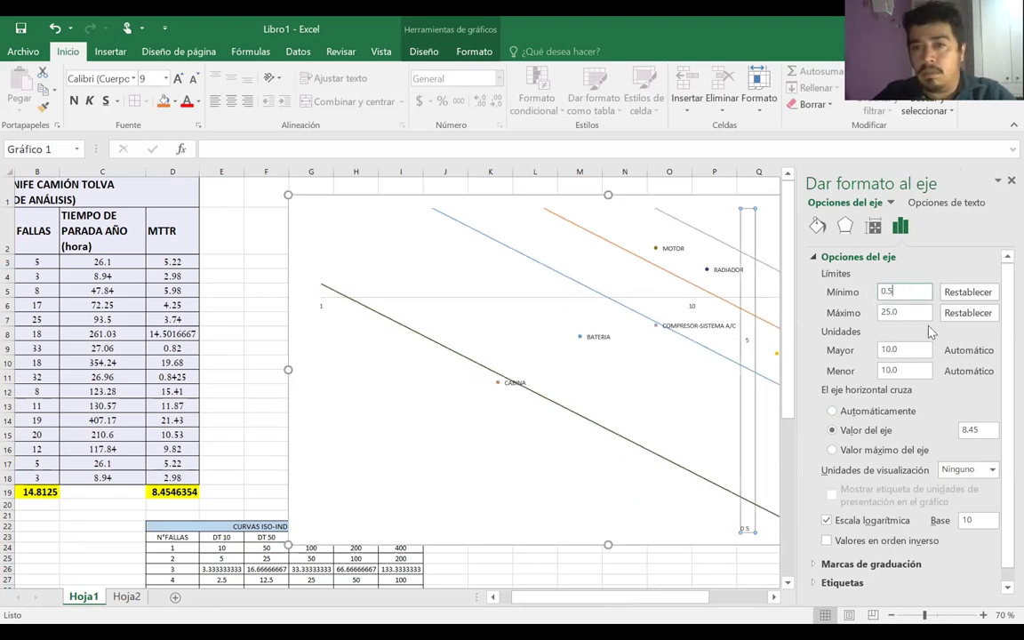
pyautogui.click(1011, 181)
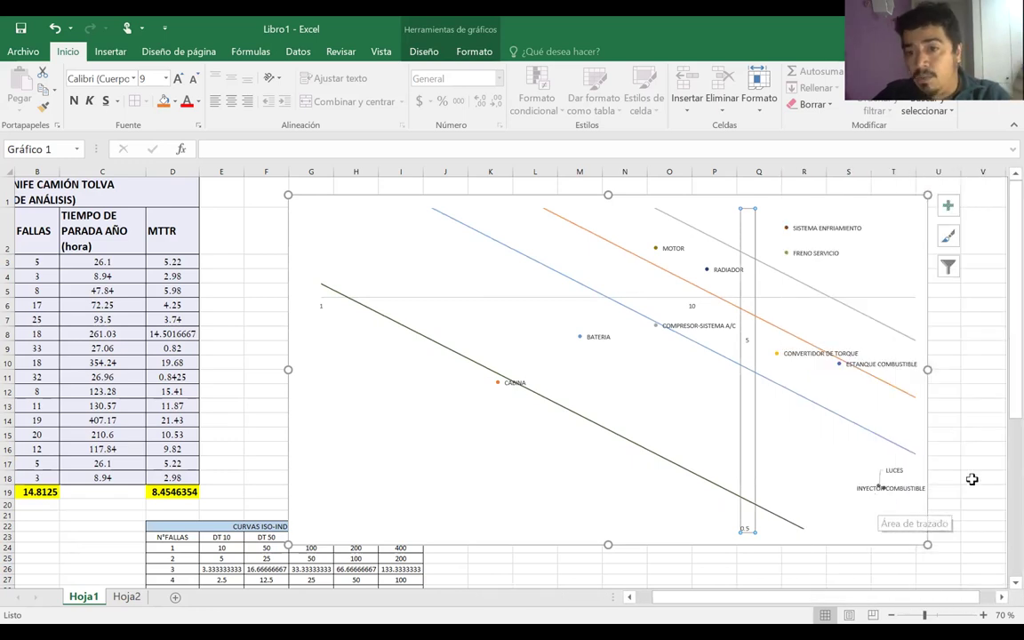
# Move the INYECTOR COMBUSTIBLE data label slightly below its point so it clears the markers
pyautogui.click(899, 487)
pyautogui.moveTo(899, 487); pyautogui.dragTo(902, 498)
pyautogui.click(946, 476)
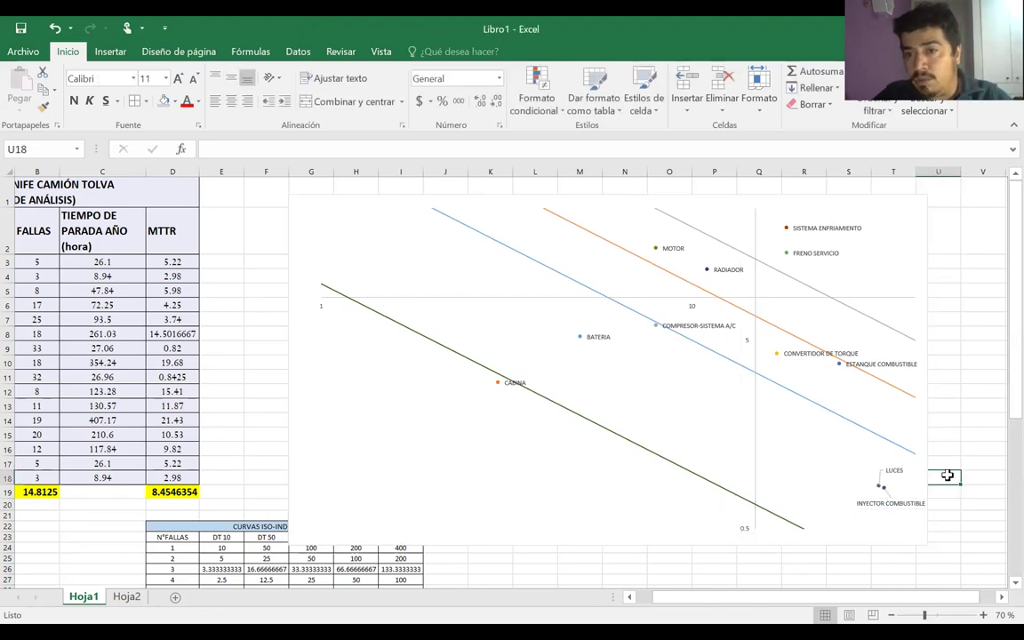